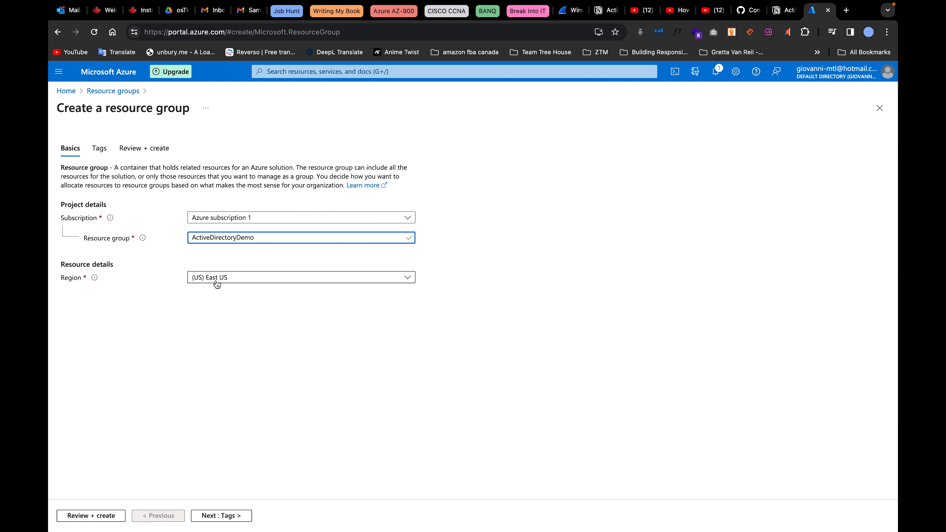
Validate and create the ActiveDirectoryDemo resource group in East US.
click(88, 519)
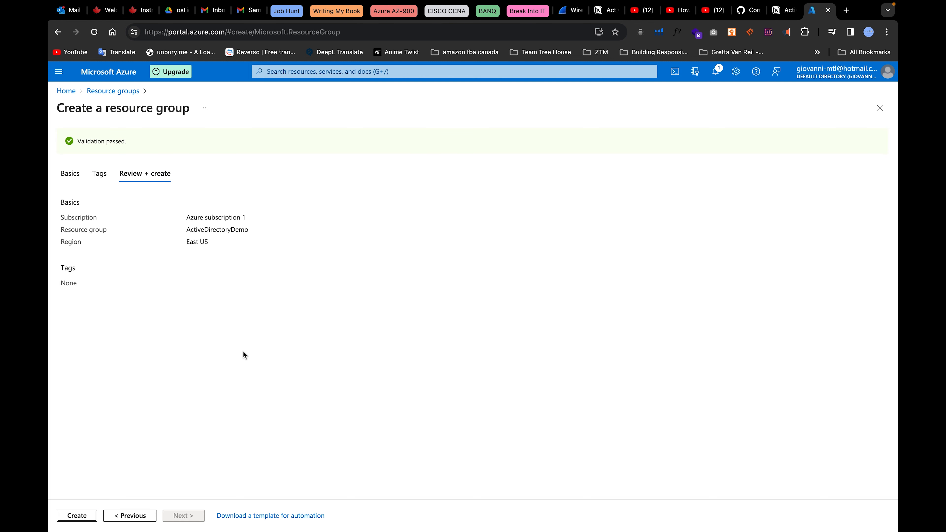
click(78, 517)
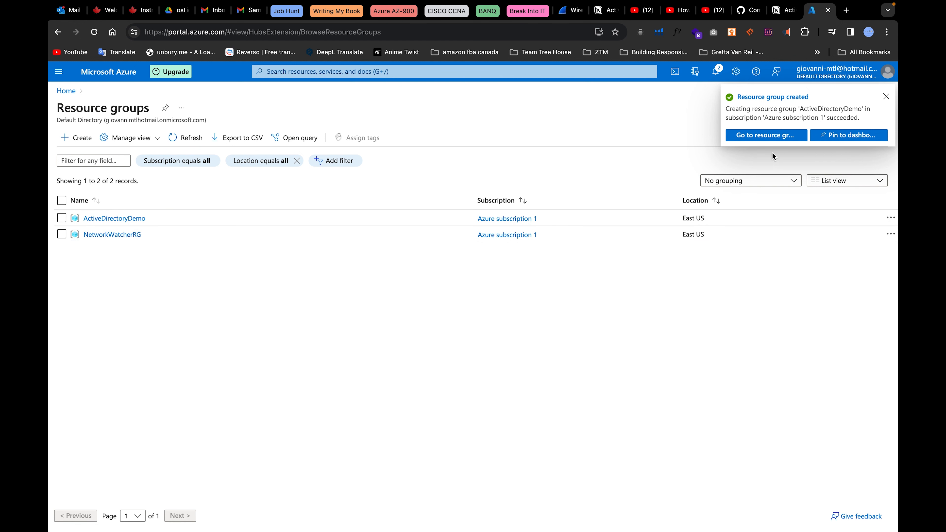
From the ActiveDirectoryDemo group, search Marketplace for 'virtual machine' and begin a VM.
click(767, 136)
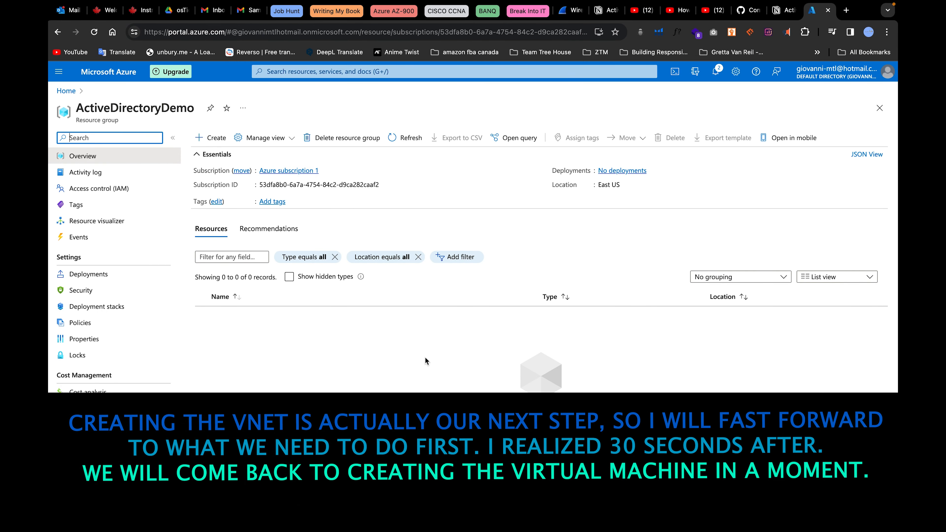
click(215, 139)
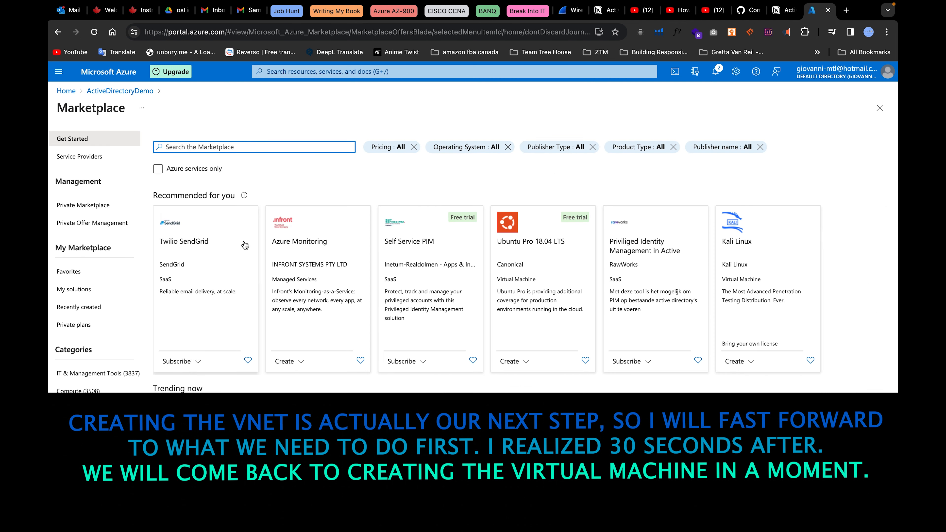
text(virtual machine)
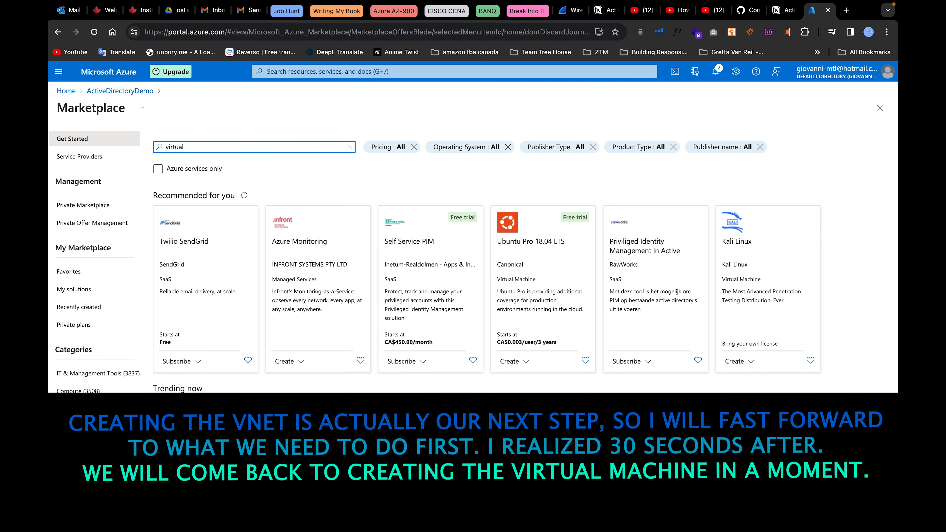
key(Return)
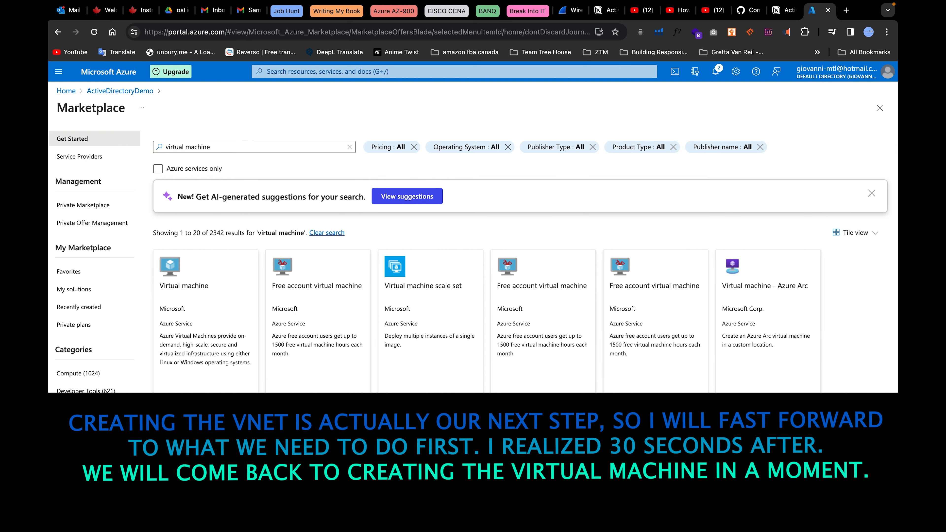
click(306, 311)
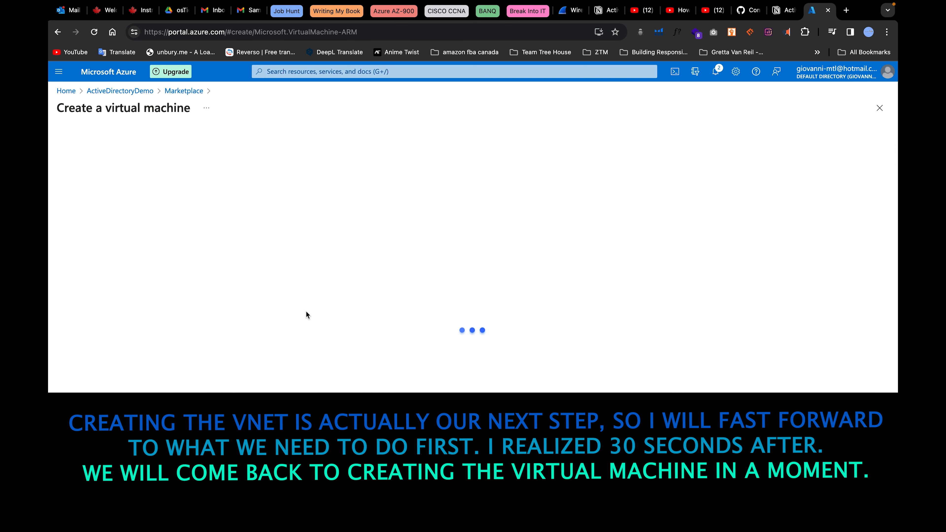
scroll(267, 175, down, 5)
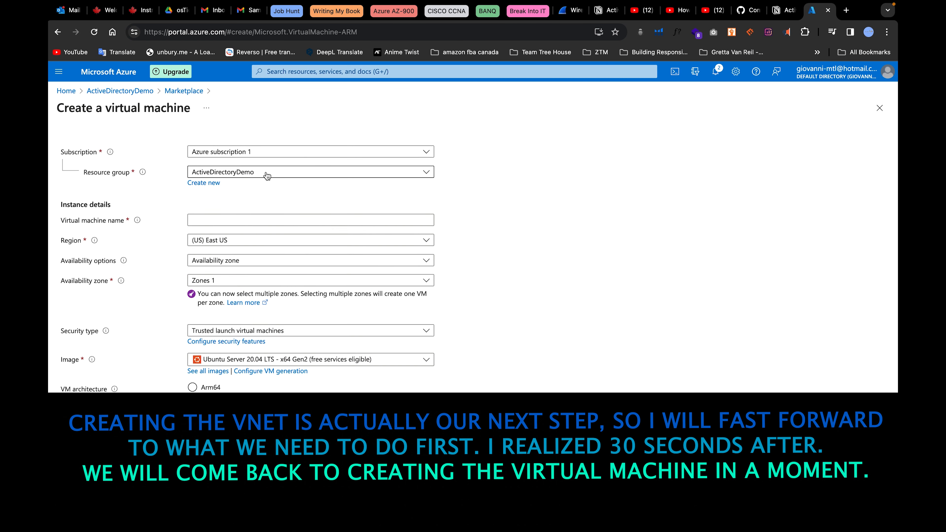
Search 'virt' in the portal and go to the empty Virtual networks list.
click(347, 71)
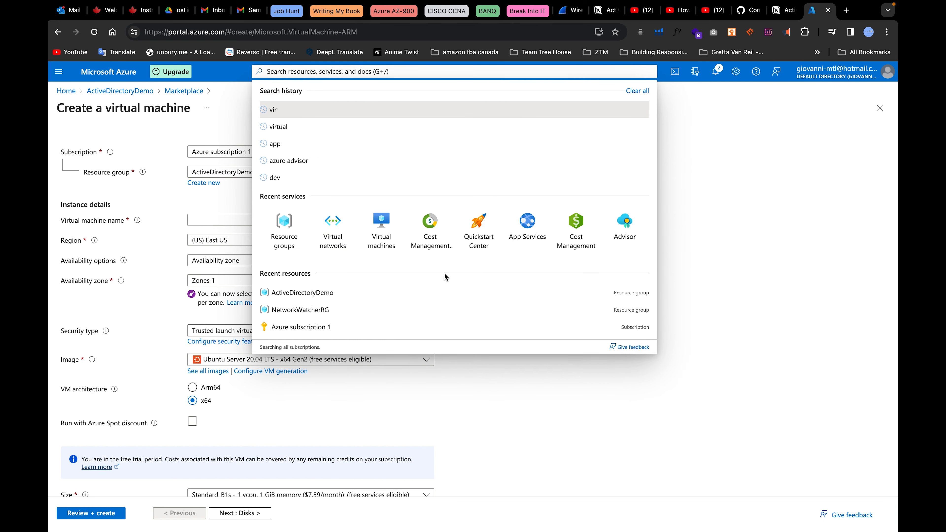
text(virt)
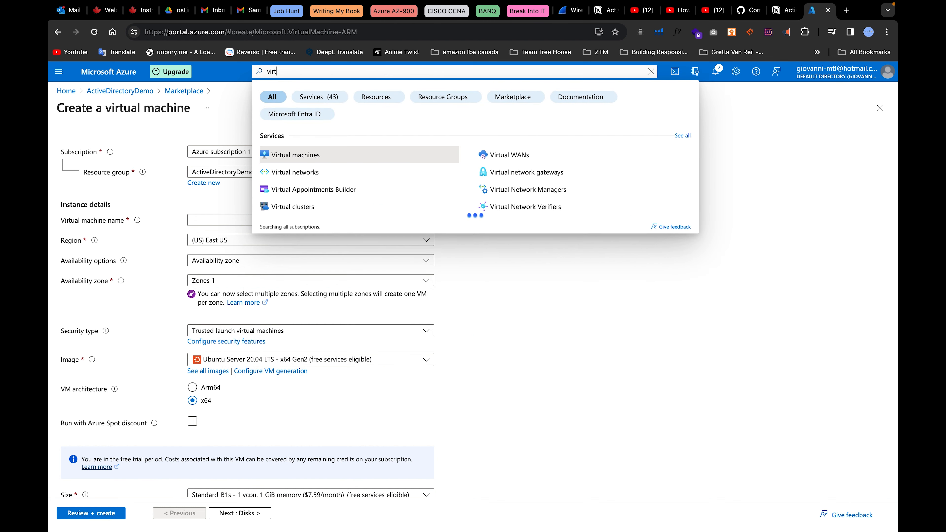
click(317, 171)
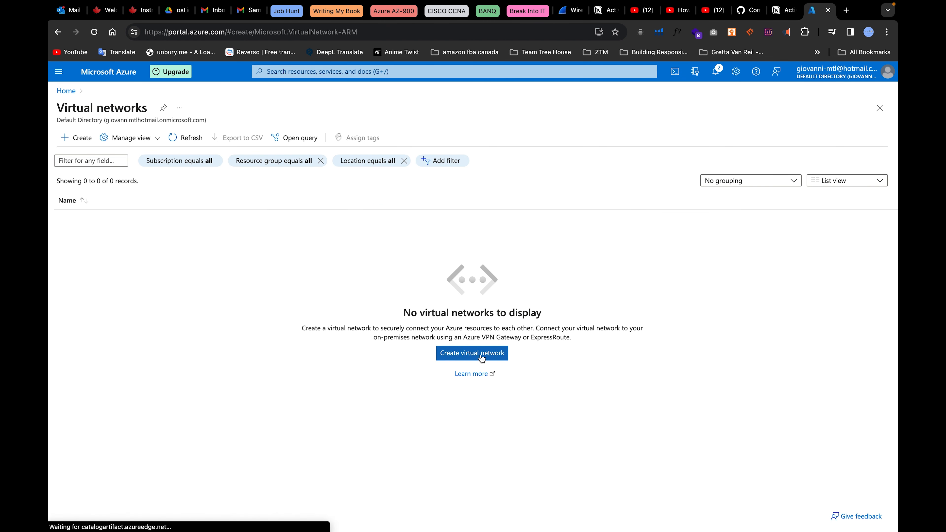
click(481, 354)
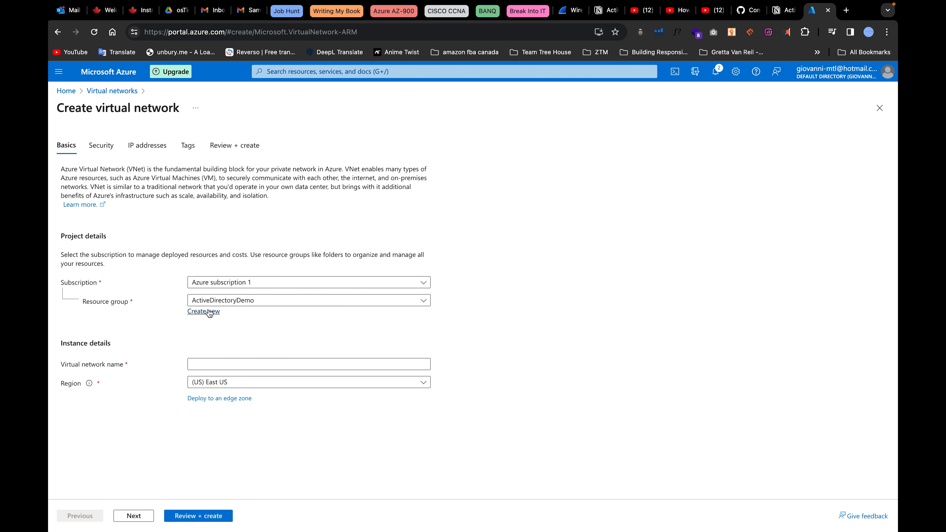
Name the virtual network ActiveDirectoryVirtualNetwork and proceed to review.
click(210, 363)
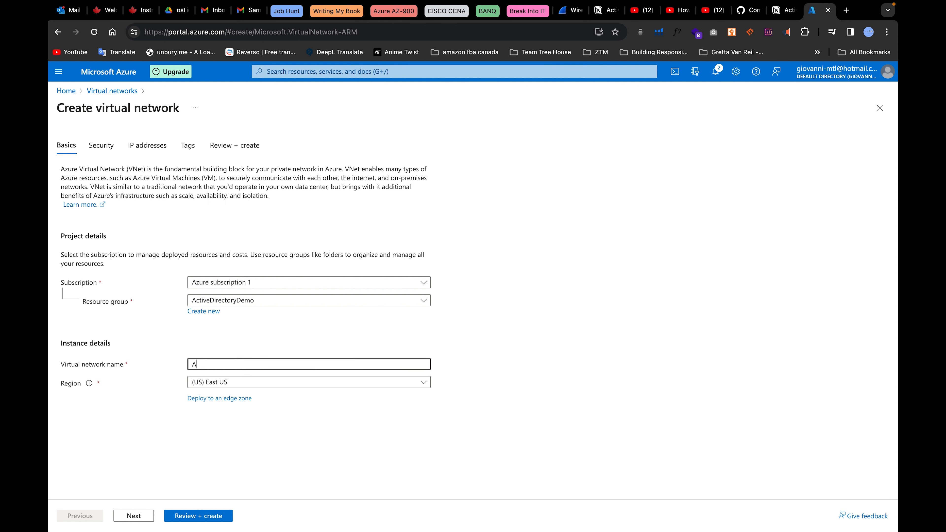
text(ActiveDirectoryVirtualNetwork)
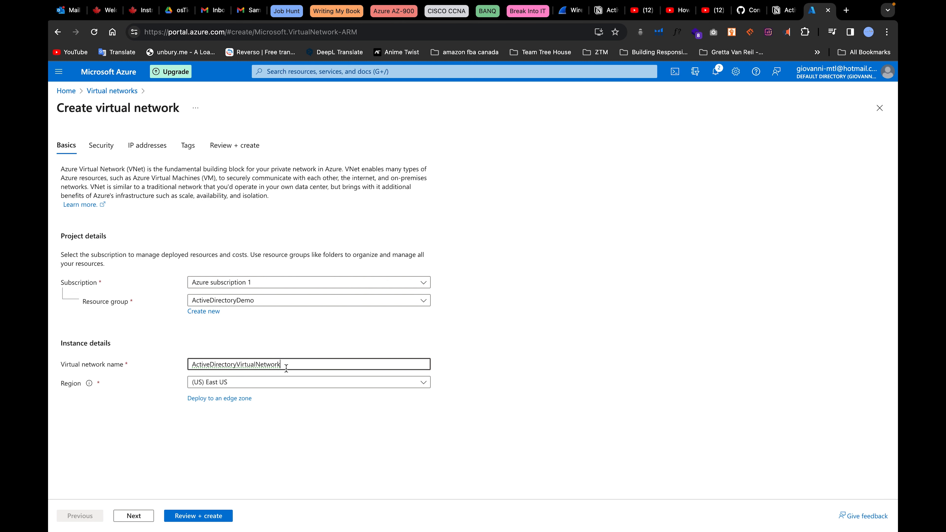
click(193, 518)
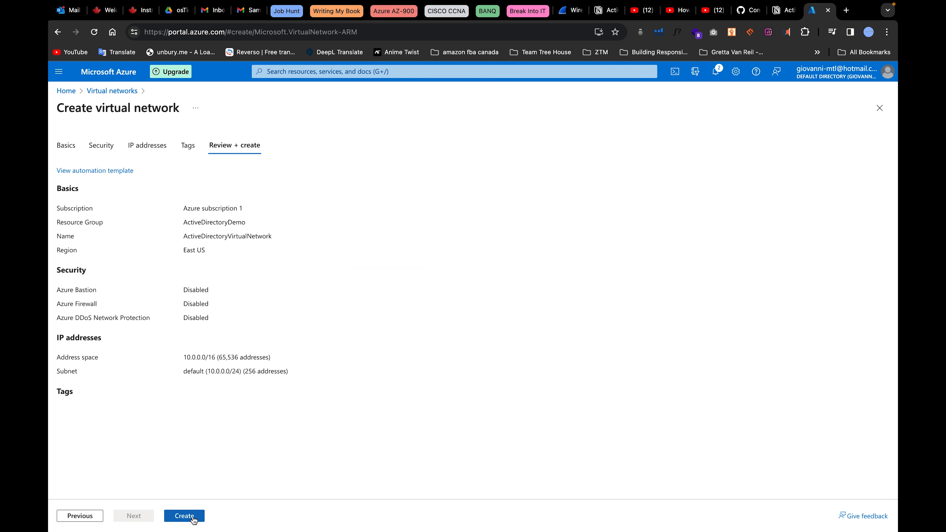
Change the address space to 10.201.0.0/24 and open the default subnet for editing.
click(104, 148)
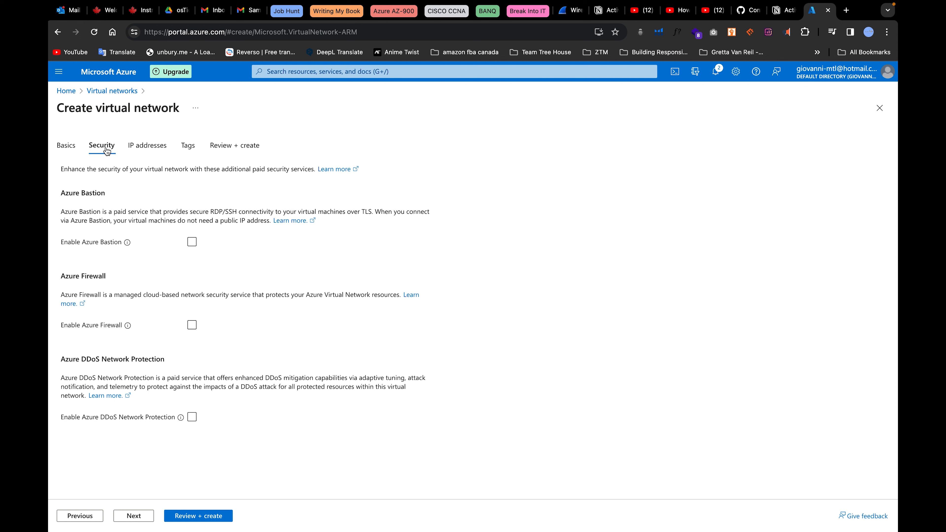
click(156, 149)
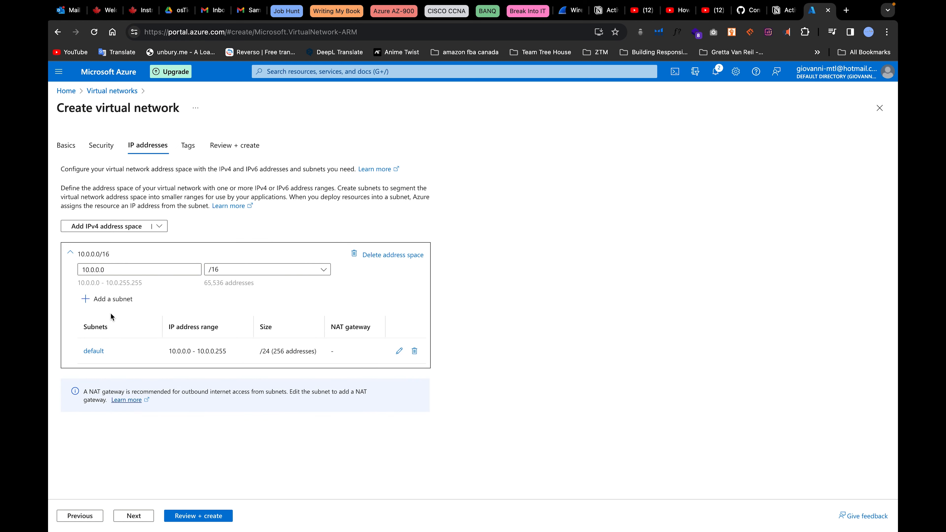
click(94, 270)
key(BackSpace)
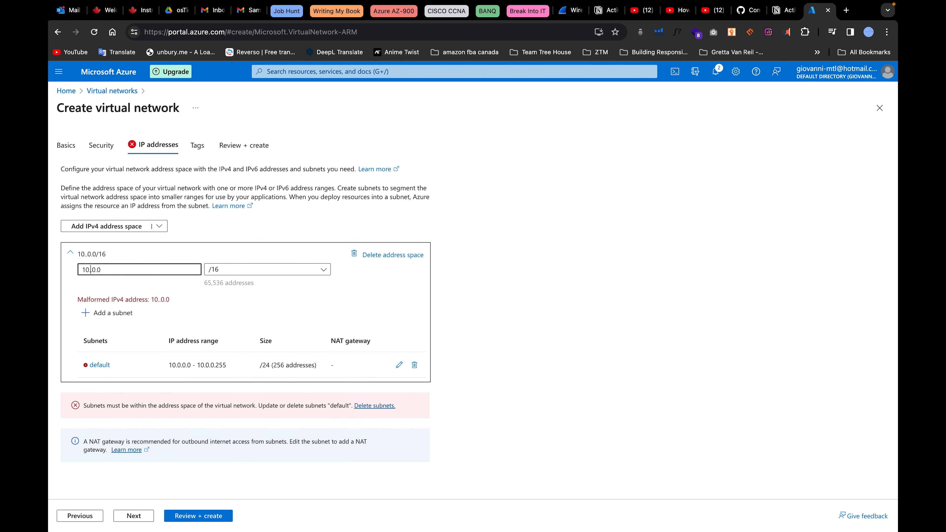
text(201)
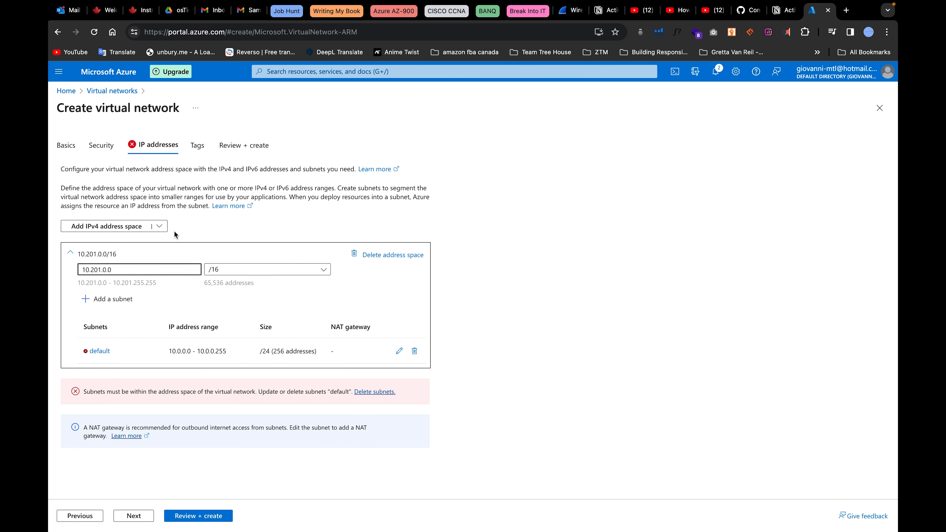
click(208, 274)
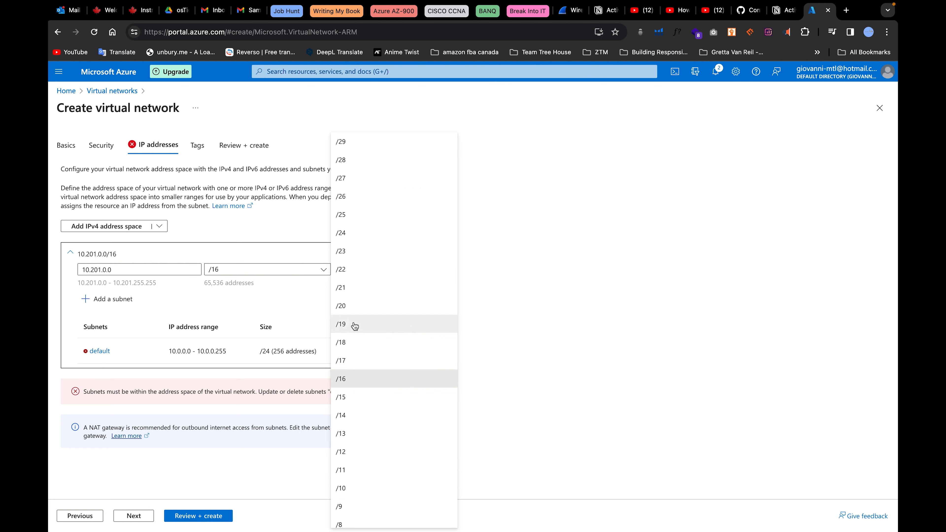
click(351, 233)
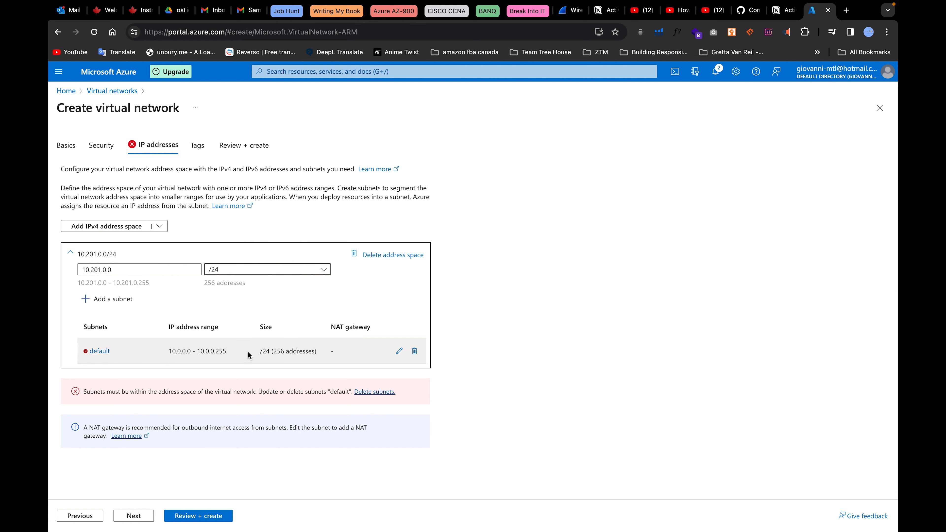
click(397, 352)
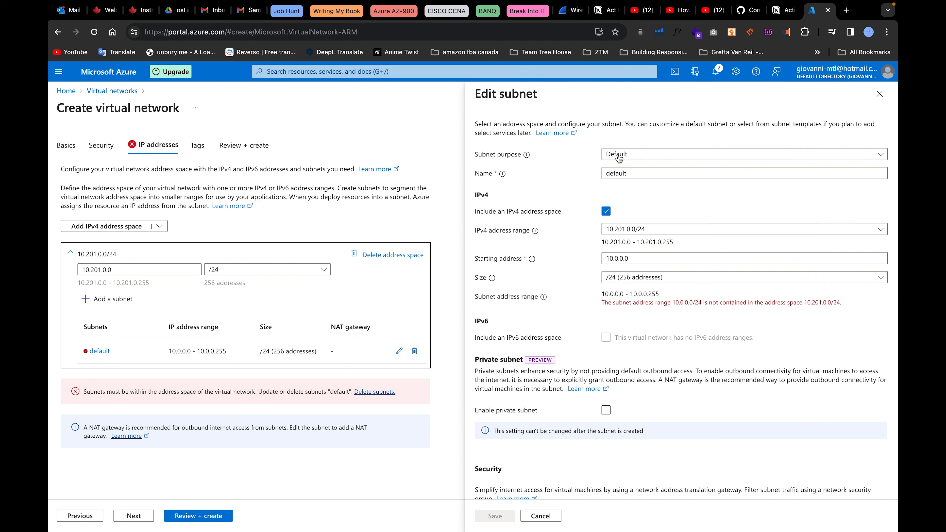
Check the Subnet purpose options, keep Default, and close the Edit subnet panel unchanged.
click(629, 156)
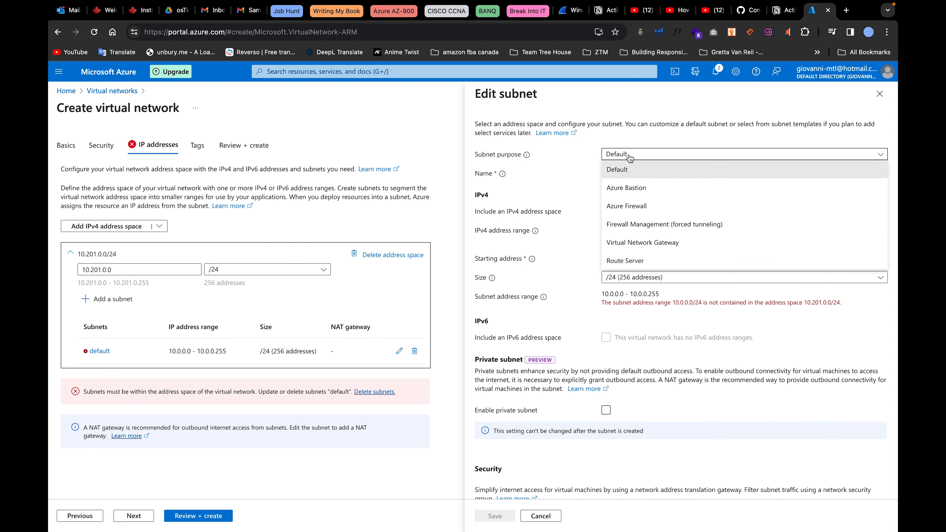
click(620, 170)
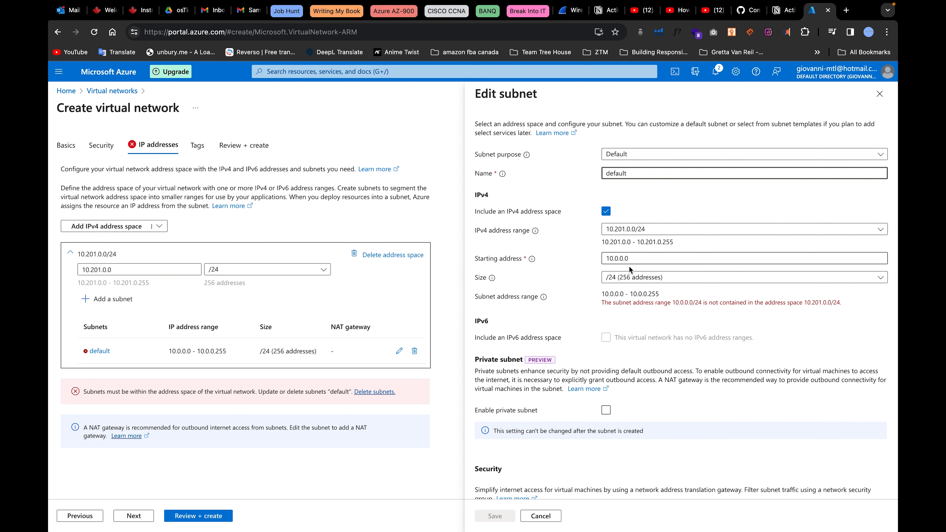
scroll(609, 406, down, 2)
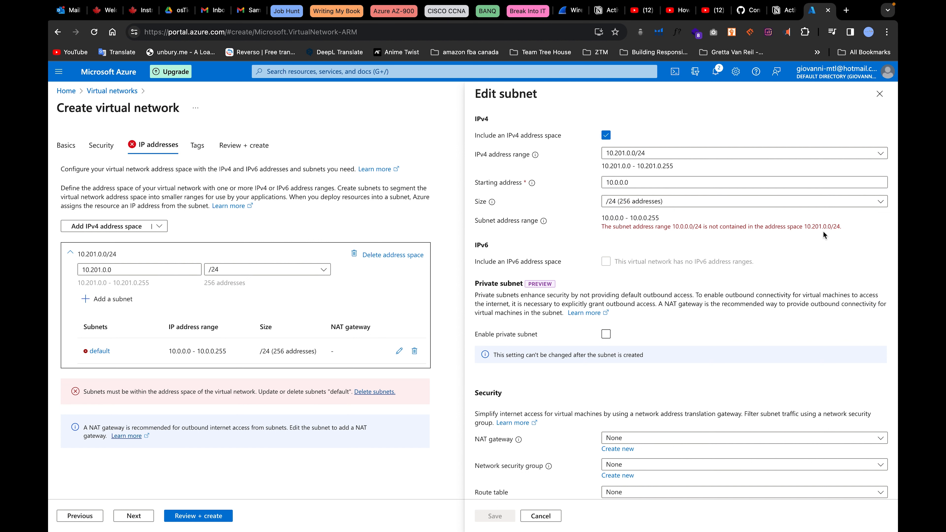
click(879, 94)
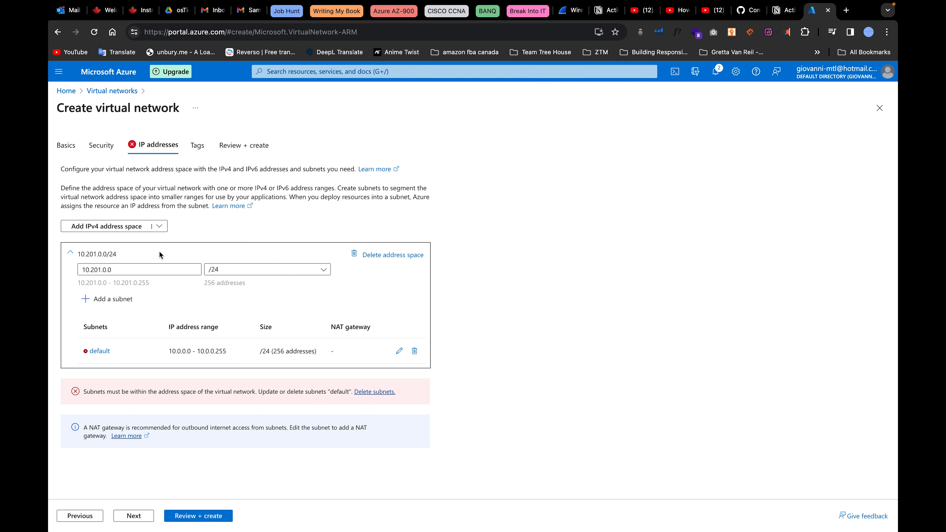
Revert the virtual network address space to 10.0.0.0/24.
drag(133, 270, 48, 272)
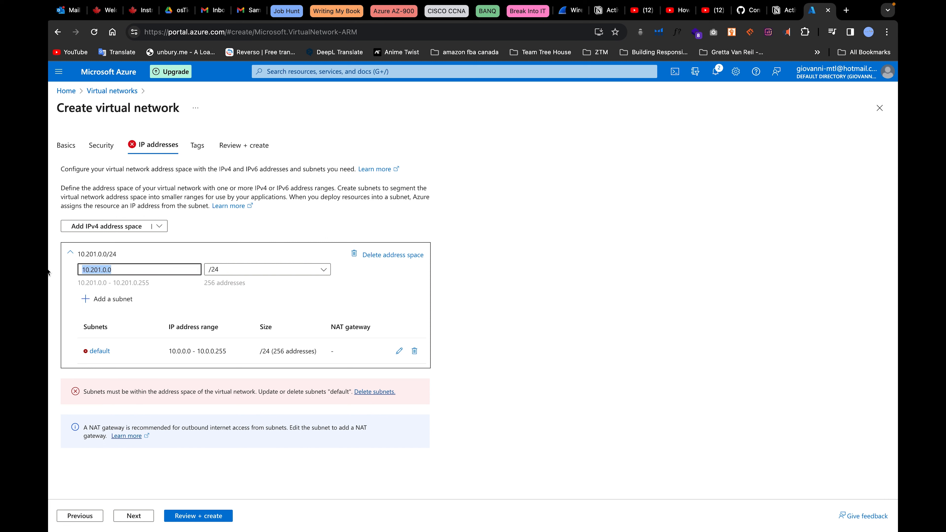
key(BackSpace)
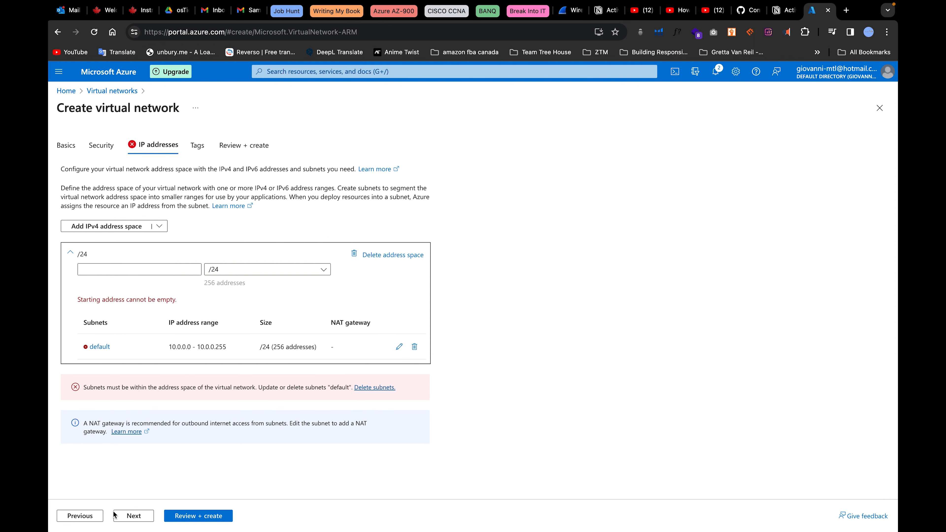
click(101, 145)
click(158, 145)
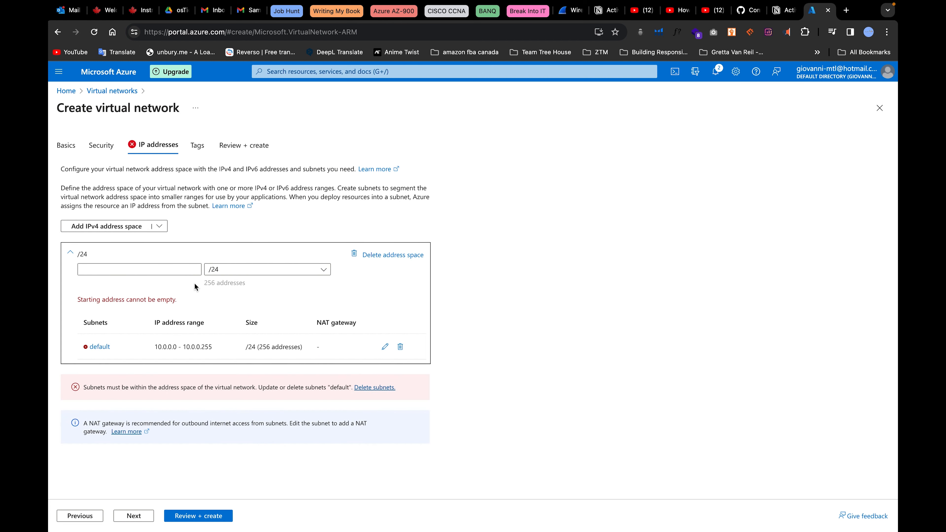
click(136, 268)
click(159, 291)
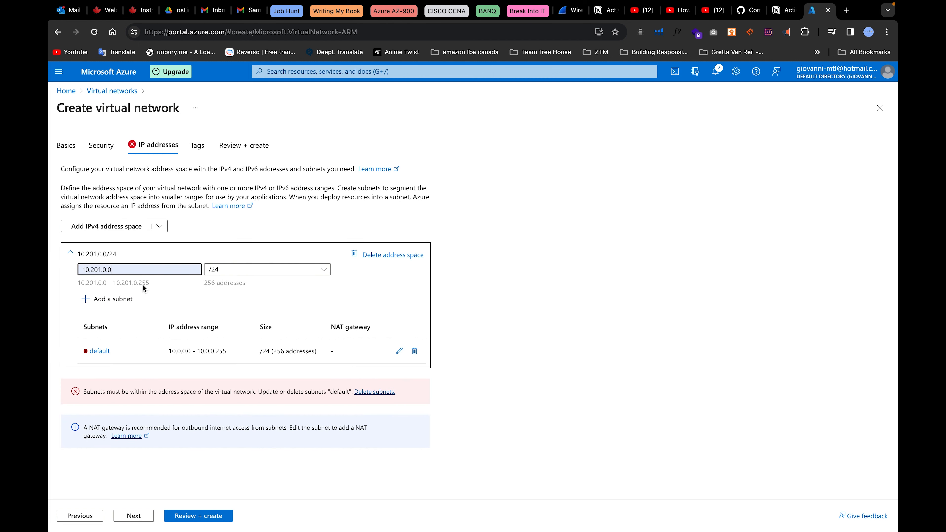
drag(102, 268, 92, 268)
key(BackSpace)
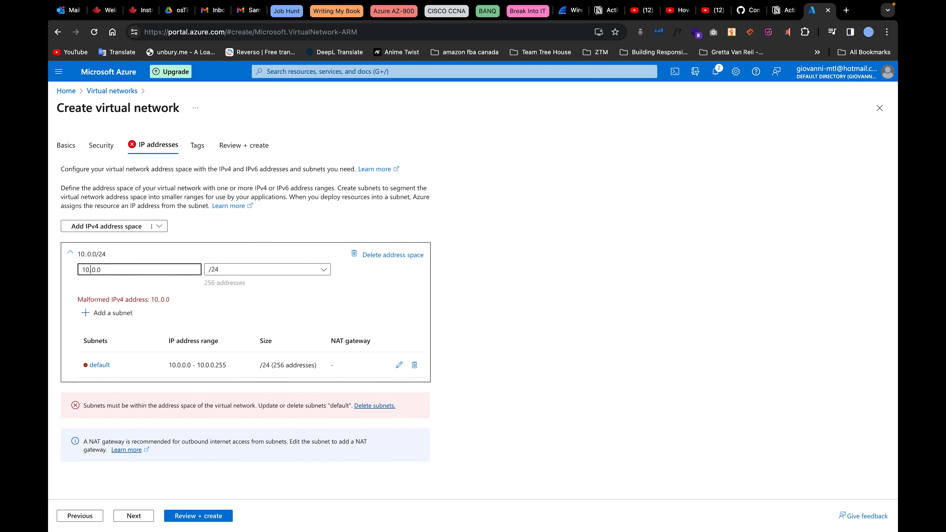
text(0)
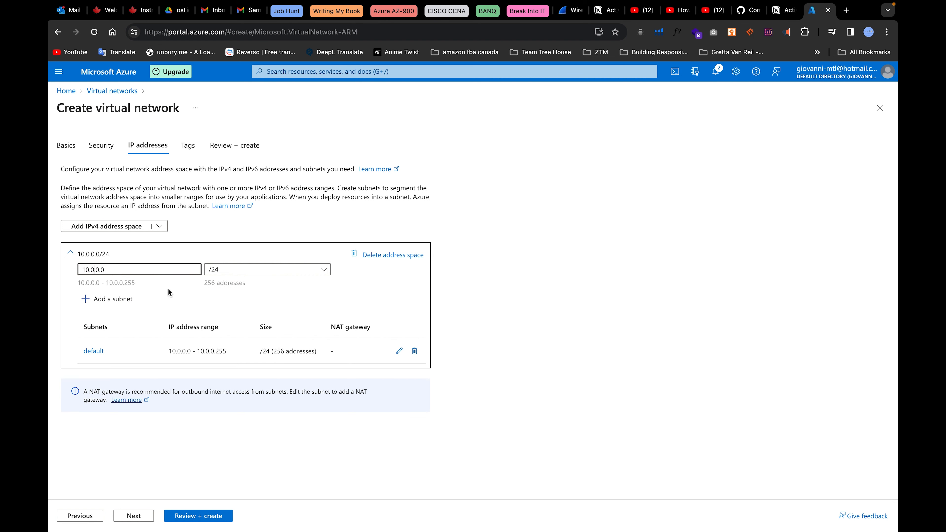
click(313, 414)
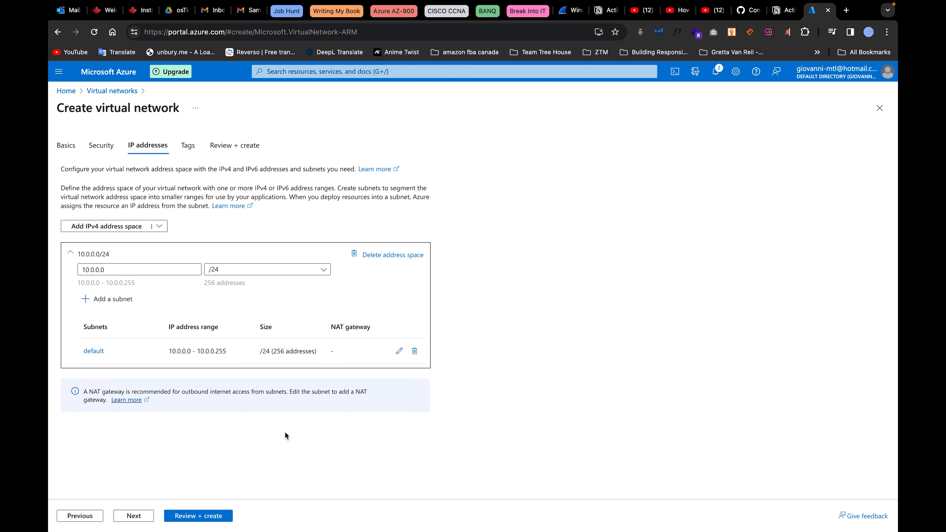
Create ActiveDirectoryVirtualNetwork and open its Address space page once deployed.
click(199, 519)
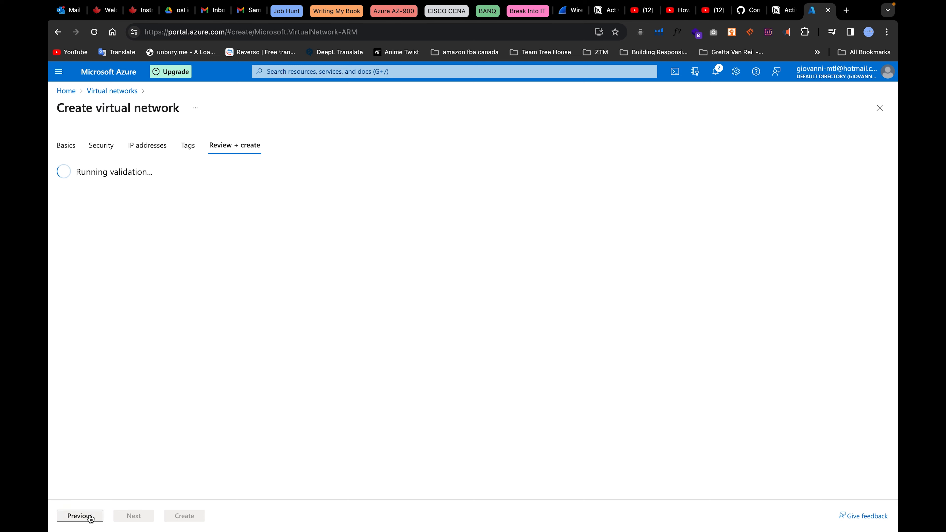
click(181, 516)
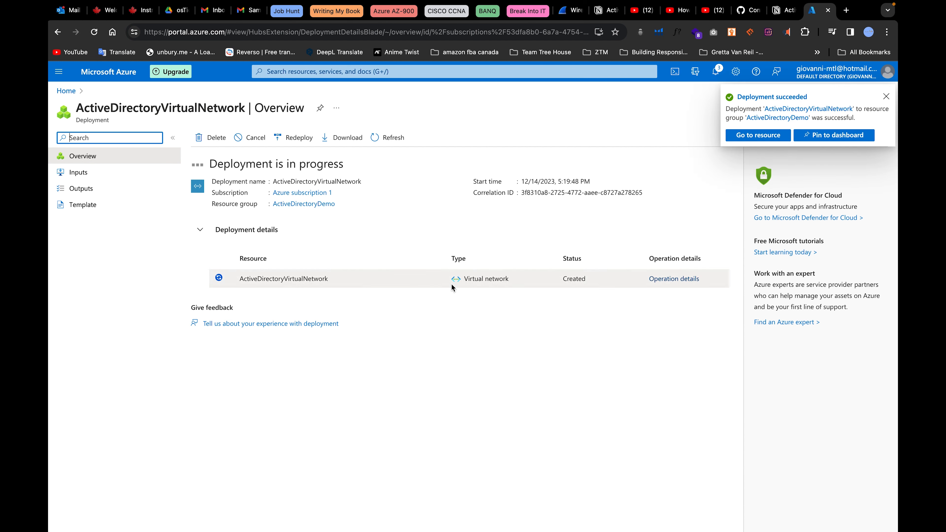
click(745, 137)
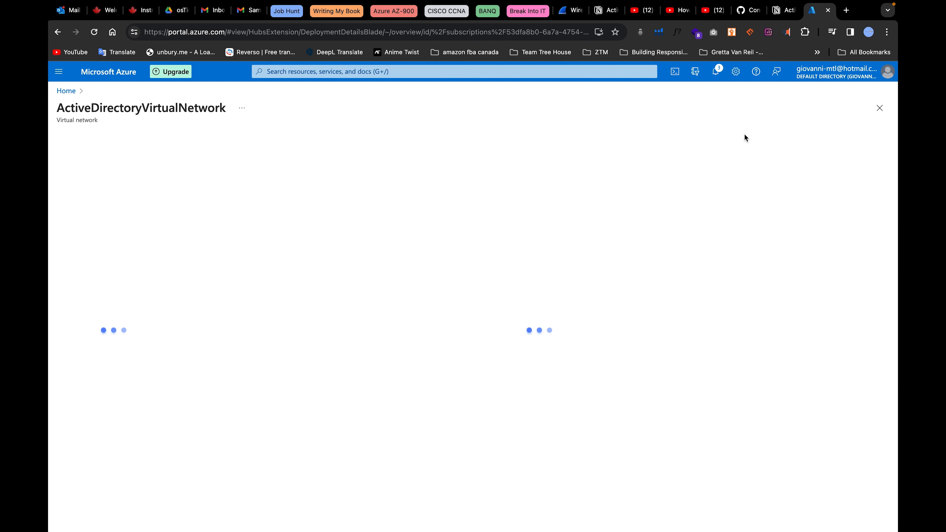
click(94, 258)
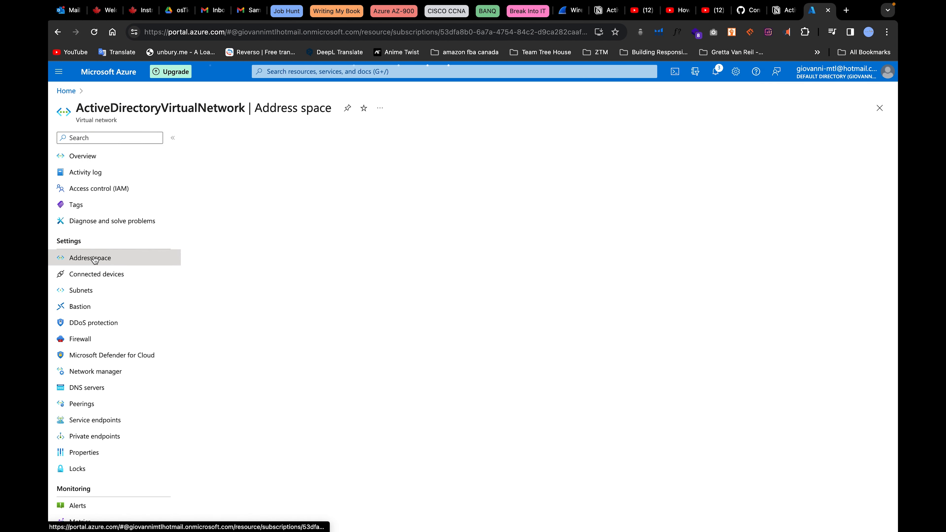
Add and save the additional address range 10.201.0.0/24.
click(248, 190)
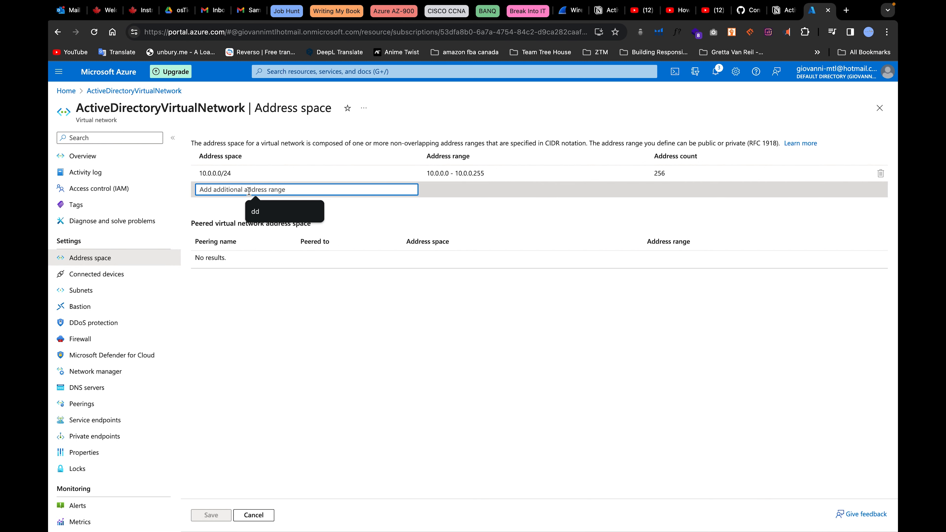
text(10.201.0.0)
click(312, 232)
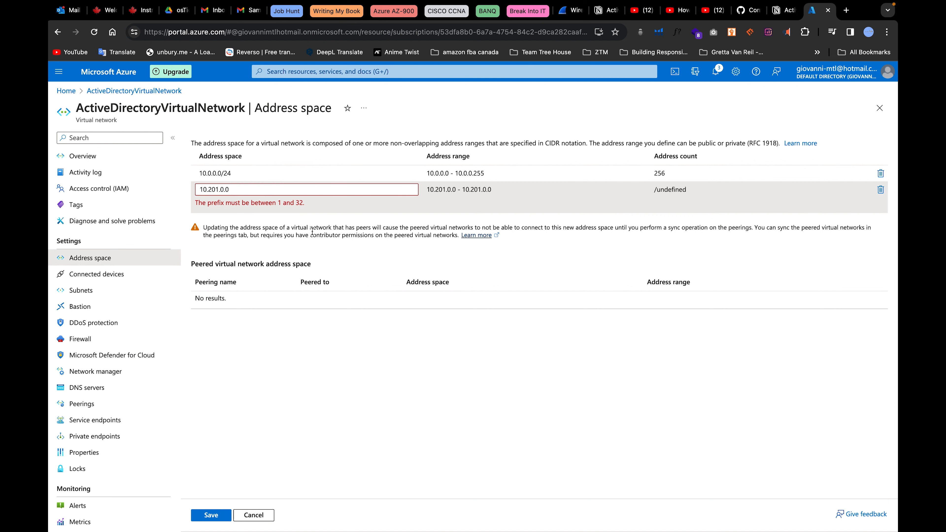
click(273, 189)
text(/24)
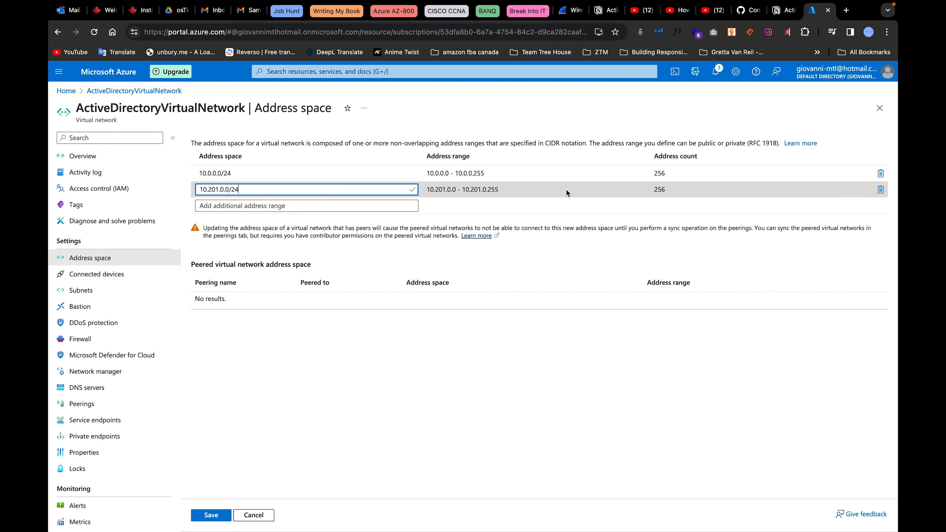
click(275, 253)
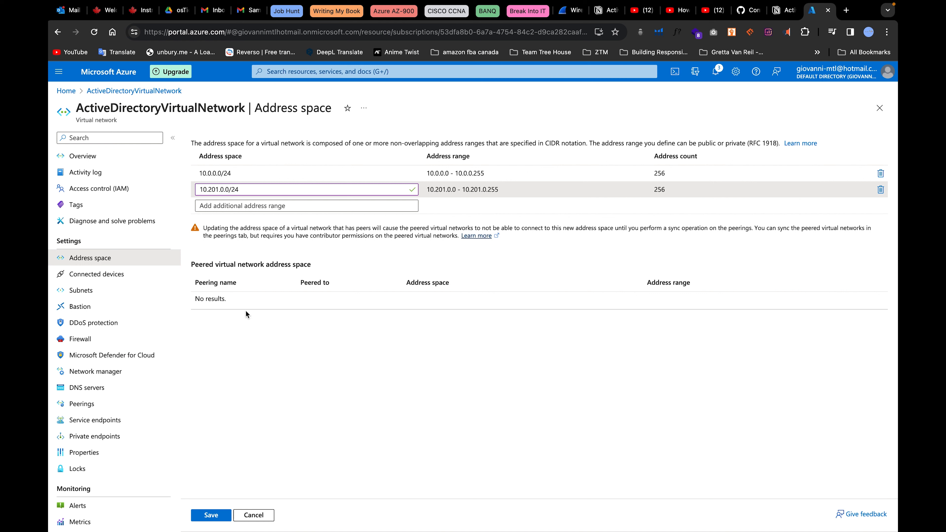
click(210, 515)
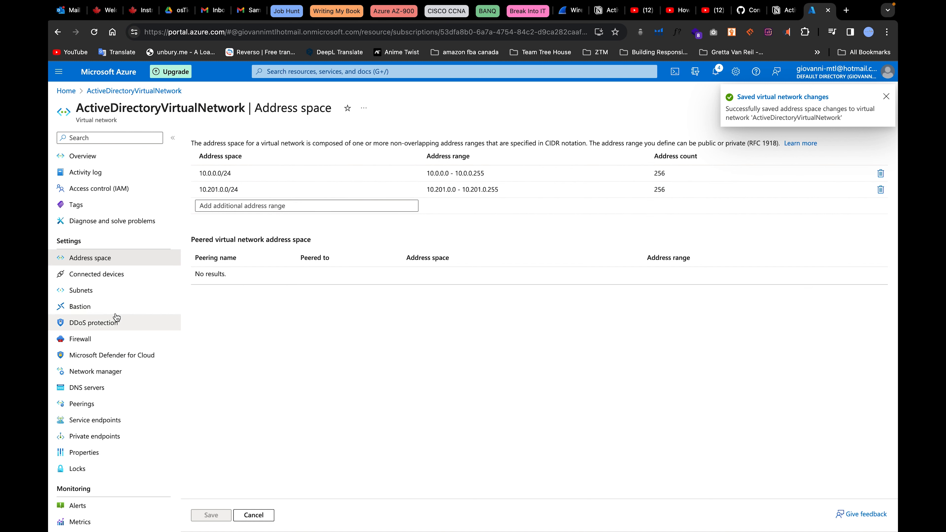
click(80, 291)
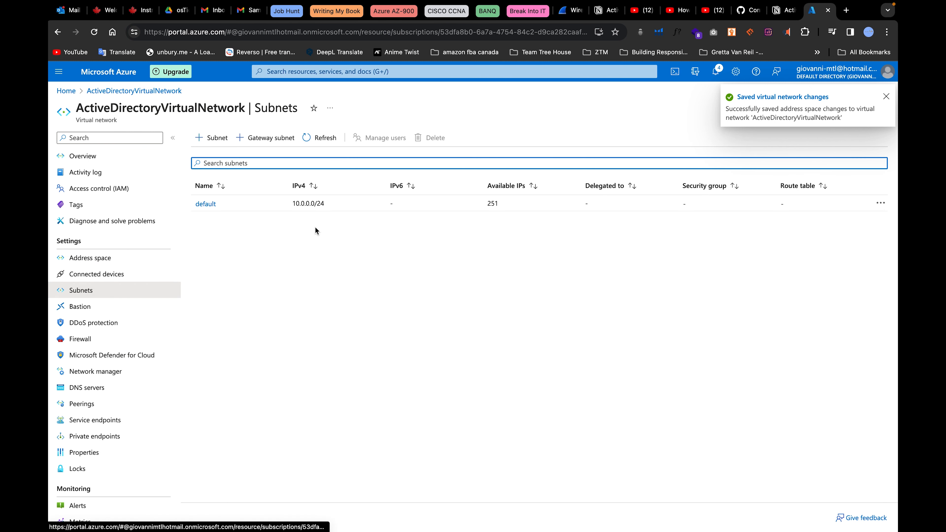
Add the subnet vNetDefault with range 10.201.0.0/24 and save it.
click(216, 139)
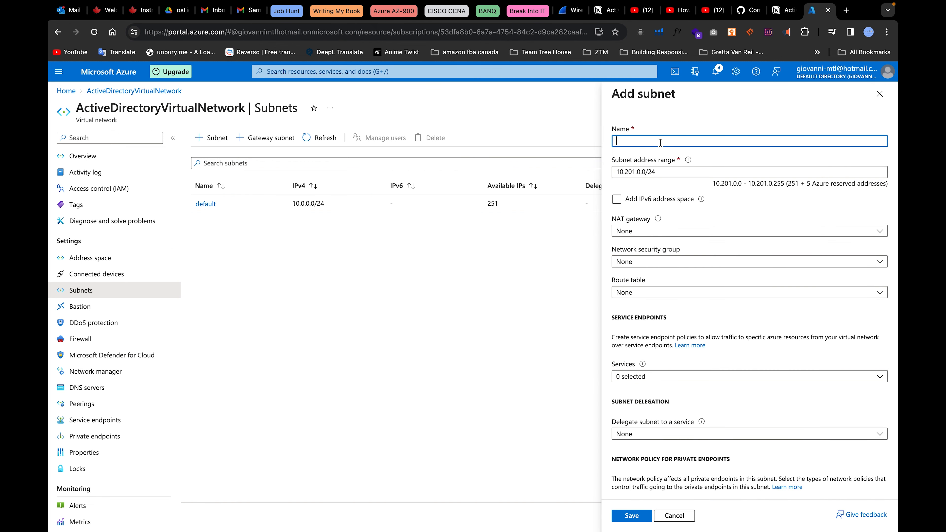
text(vNetDefault)
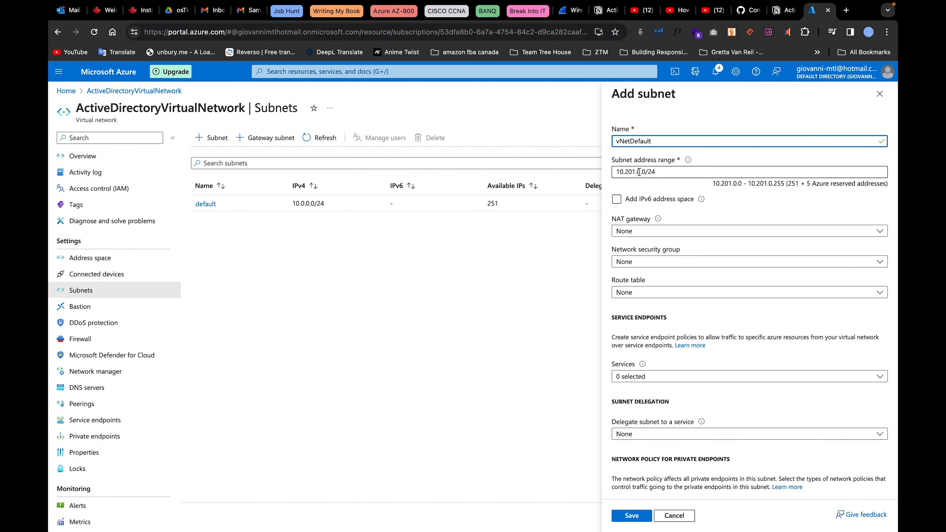
scroll(656, 254, down, 2)
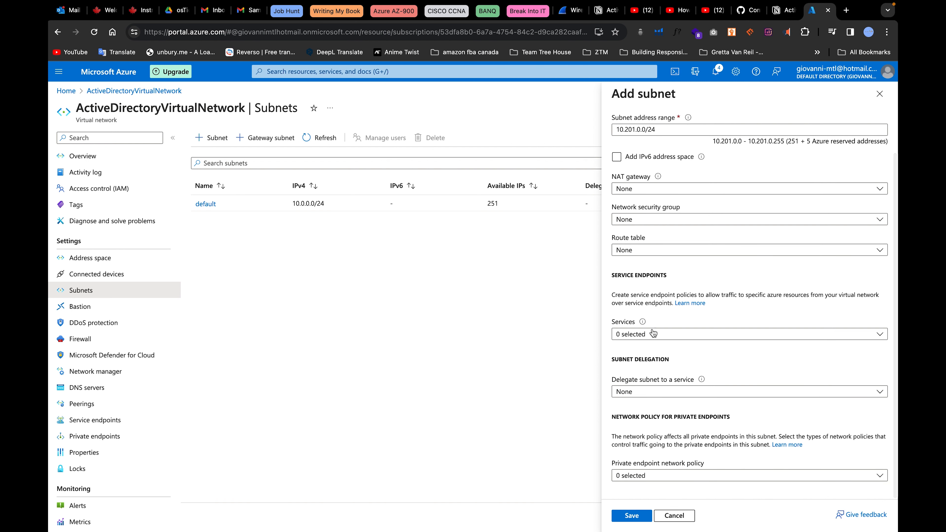
click(644, 338)
click(646, 340)
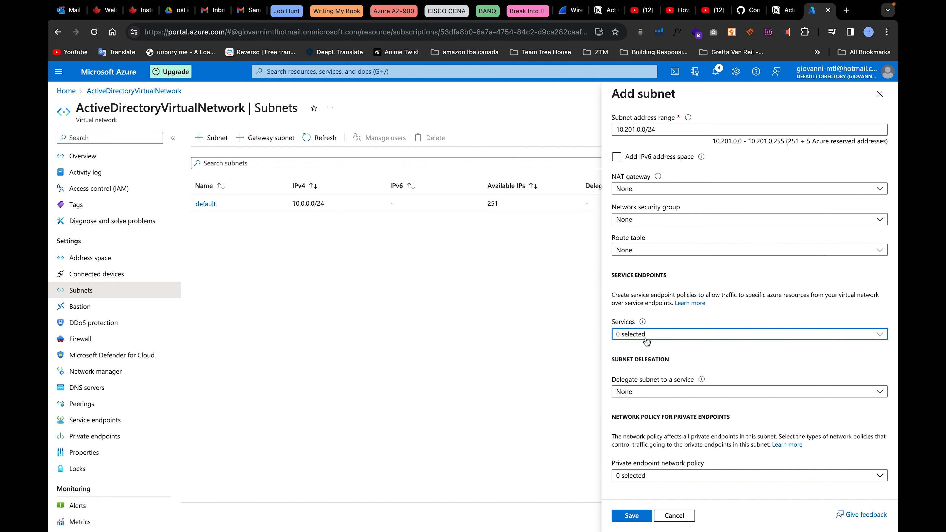
scroll(682, 336, up, 2)
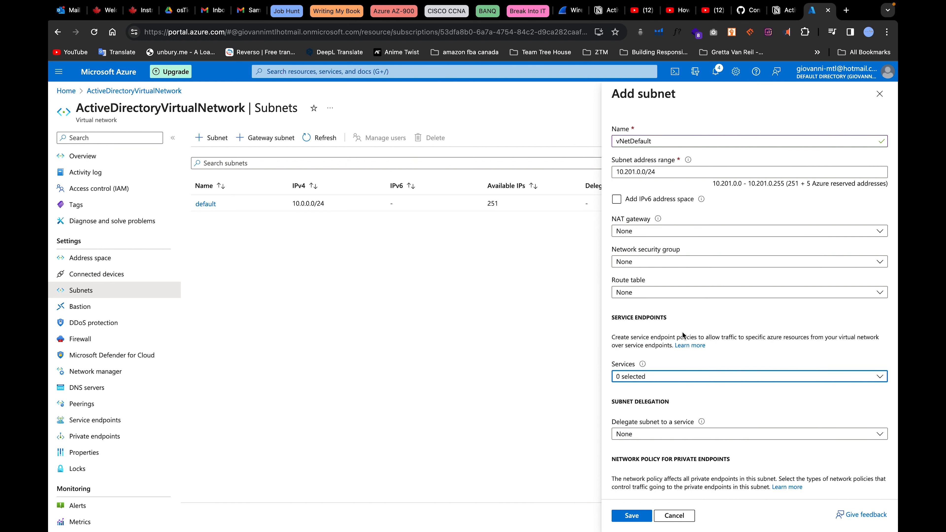
scroll(683, 332, down, 2)
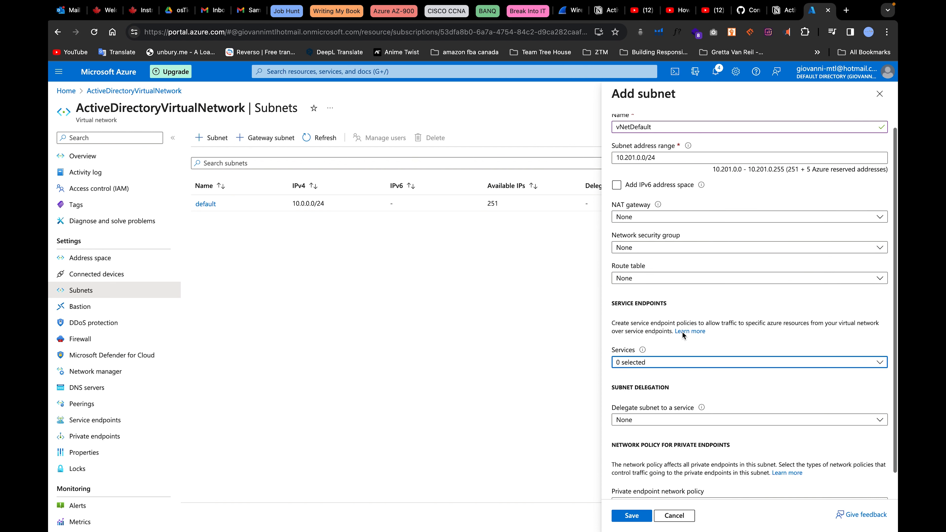
click(621, 520)
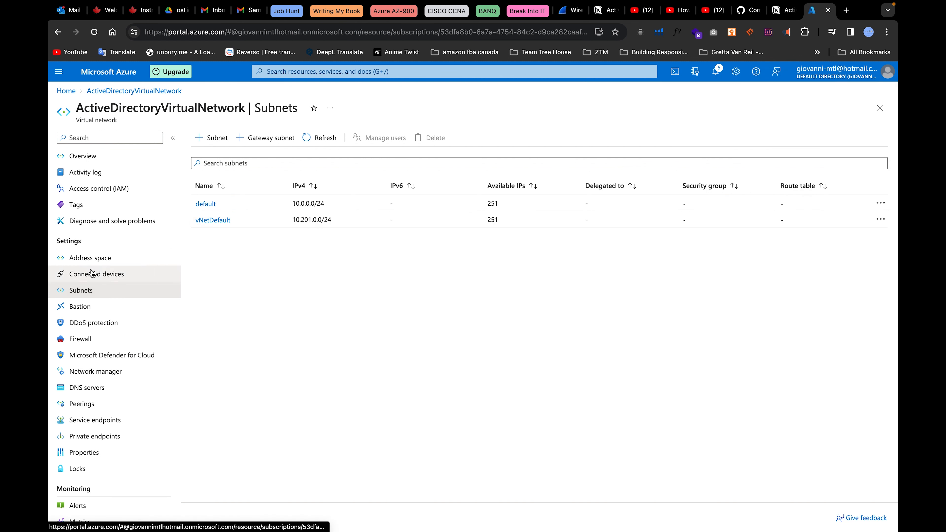
click(94, 259)
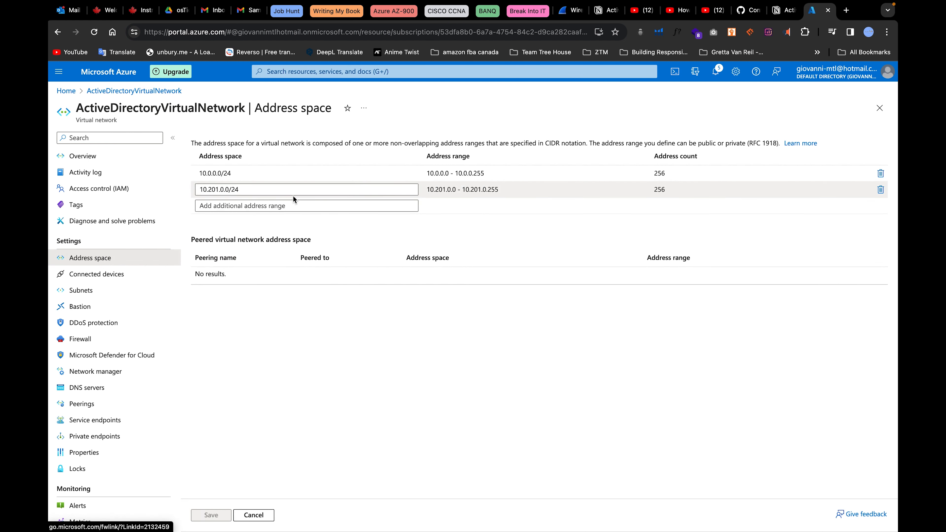
Start creating a new Azure virtual machine from the Virtual machines list.
click(340, 71)
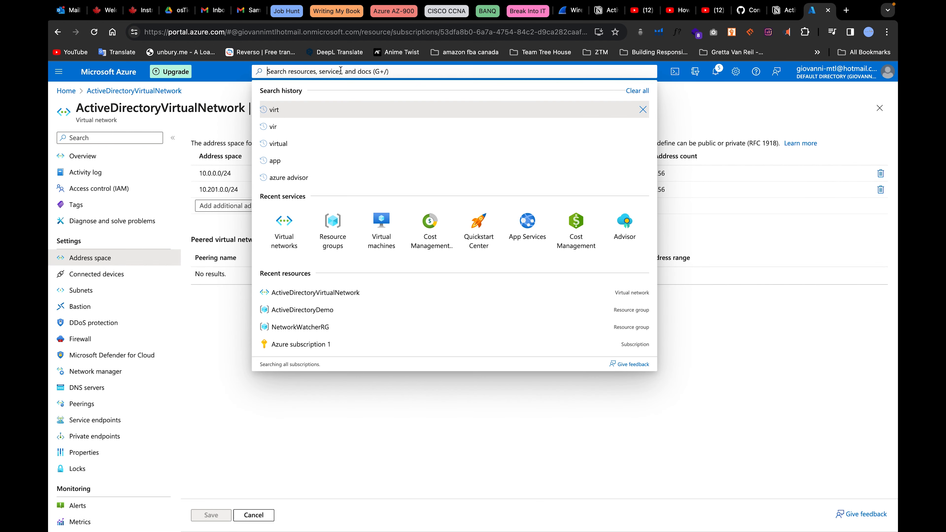
click(380, 224)
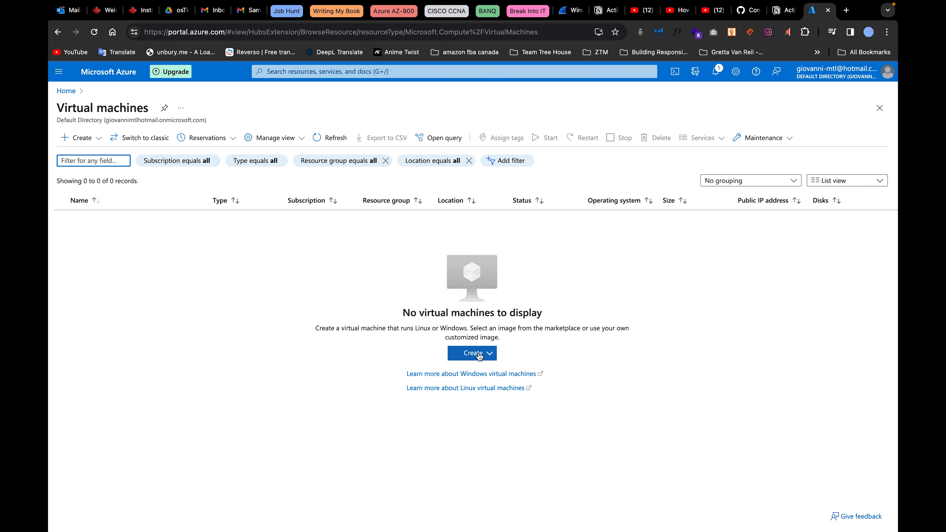
click(479, 354)
click(509, 375)
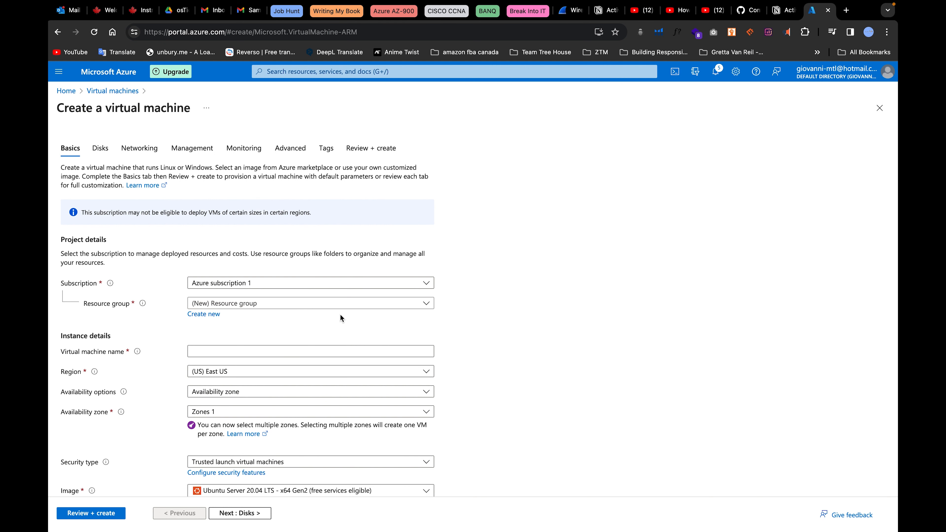
Put the VM DC-1 in the ActiveDirectoryDemo resource group, region (US) East US.
scroll(339, 317, down, 5)
scroll(331, 273, up, 3)
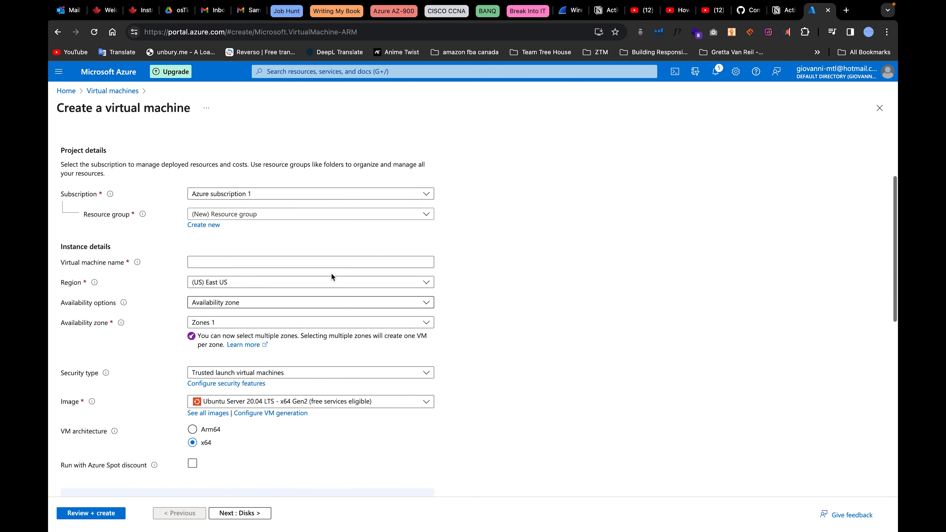
click(243, 219)
click(218, 251)
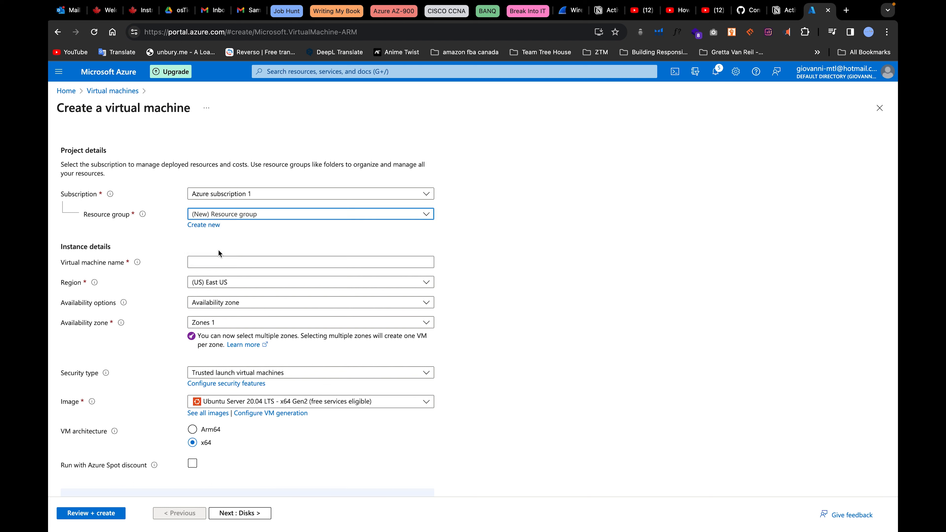
scroll(298, 242, down, 2)
click(271, 204)
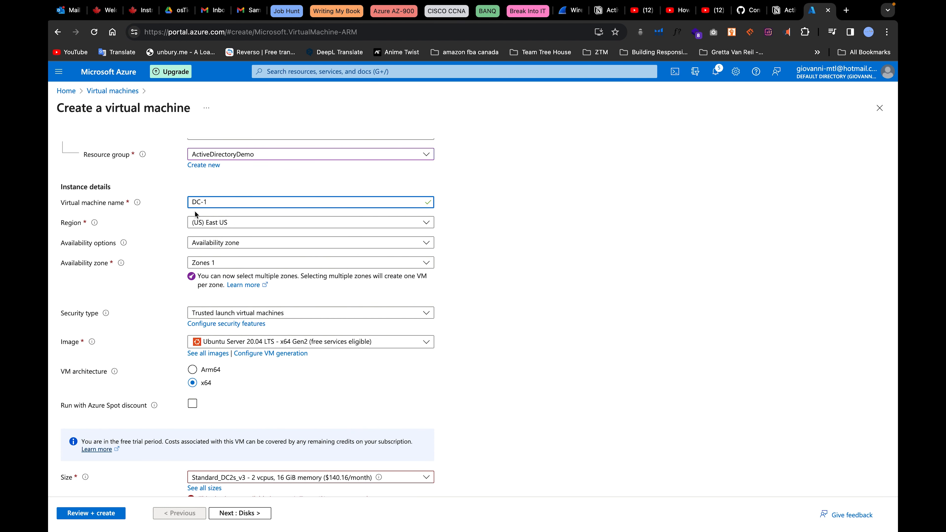
click(238, 223)
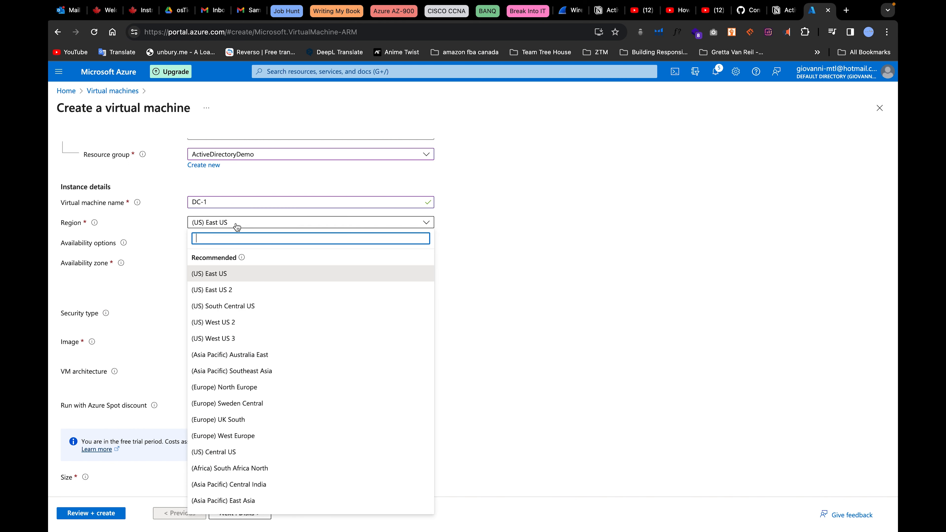
click(225, 278)
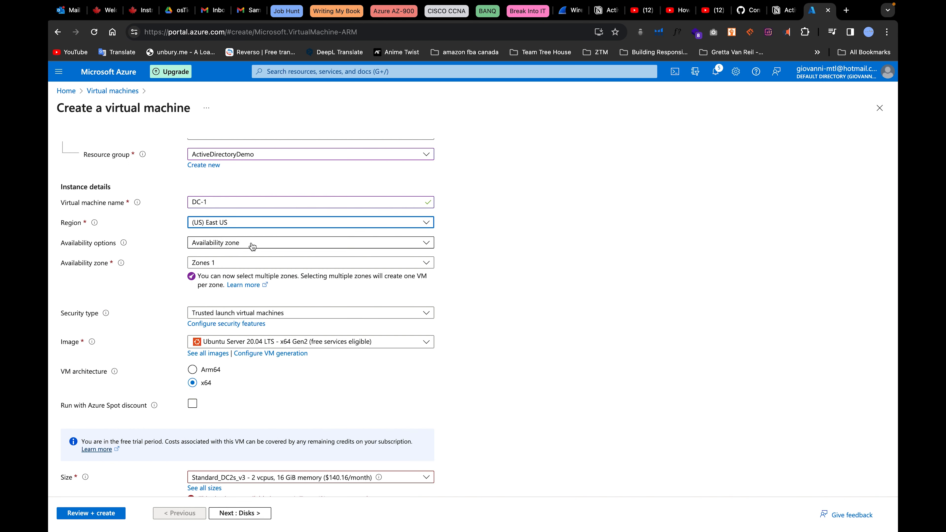
Choose no infrastructure redundancy, Standard security, and the Windows Server 2022 Datacenter image.
scroll(264, 247, down, 2)
click(229, 198)
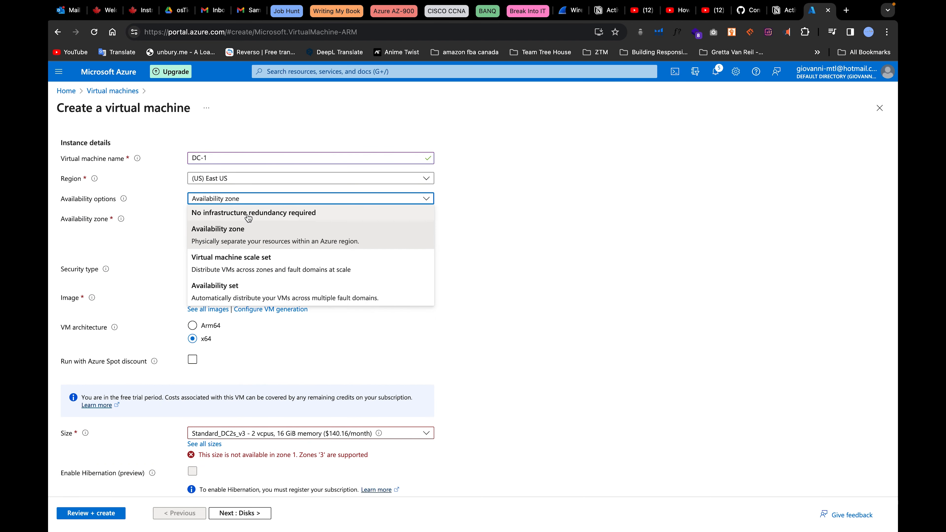
click(269, 216)
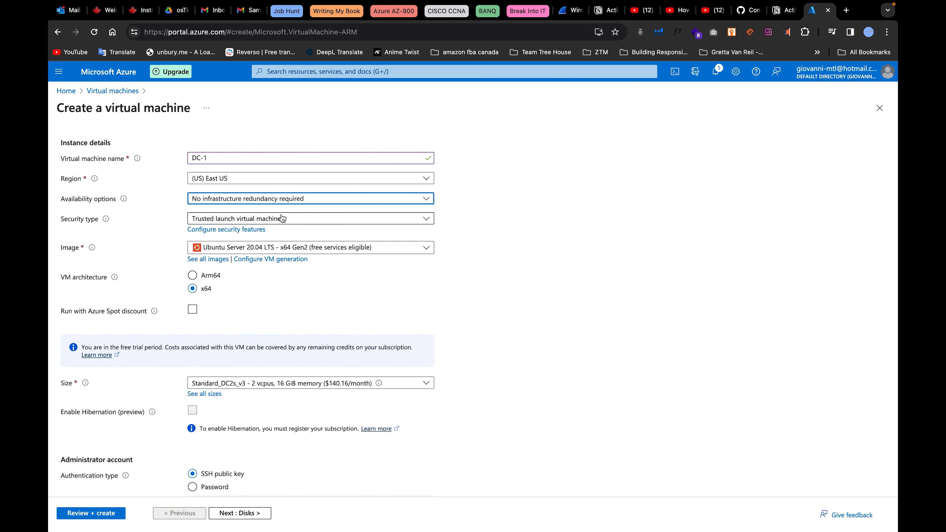
scroll(283, 247, down, 1)
click(269, 198)
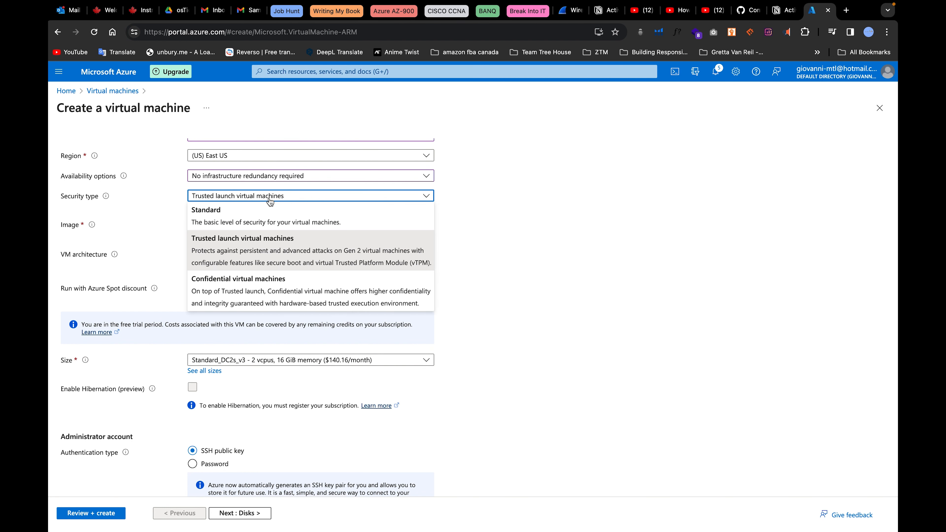
click(255, 221)
click(287, 221)
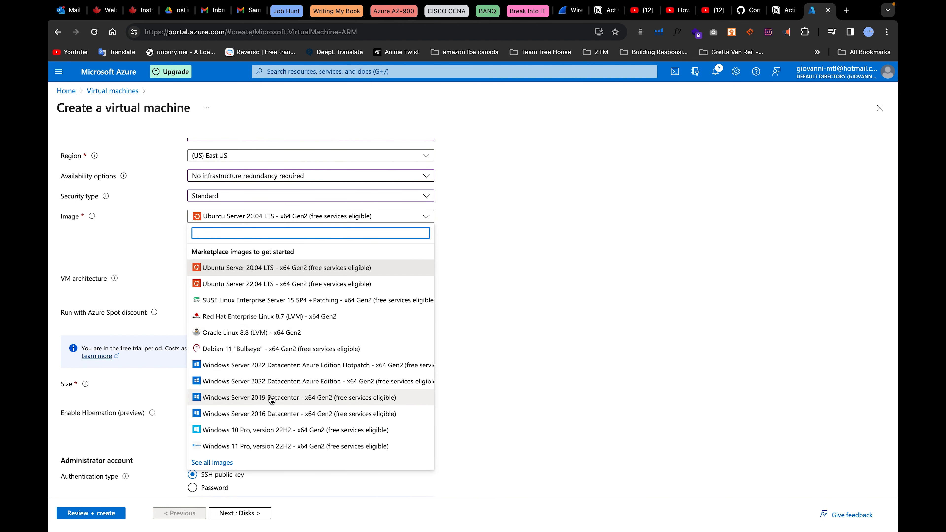
click(322, 382)
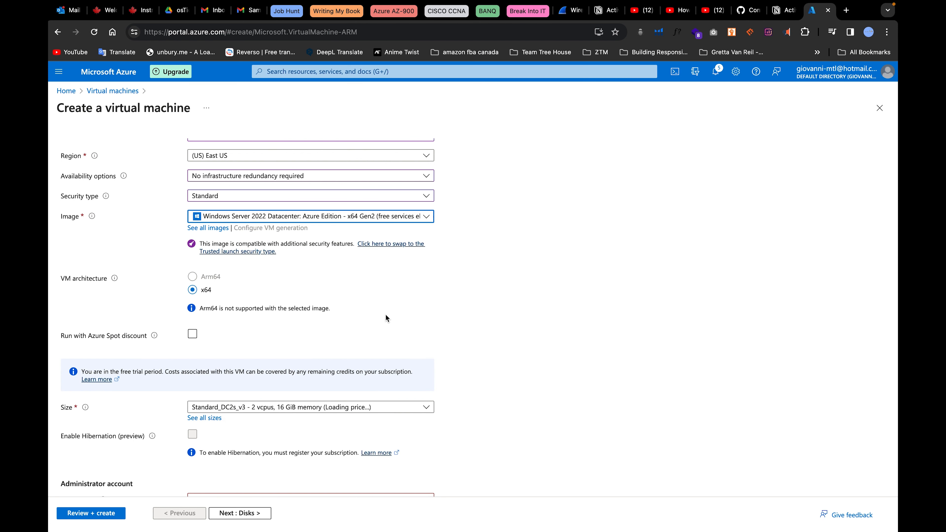
scroll(388, 324, down, 3)
scroll(281, 348, down, 2)
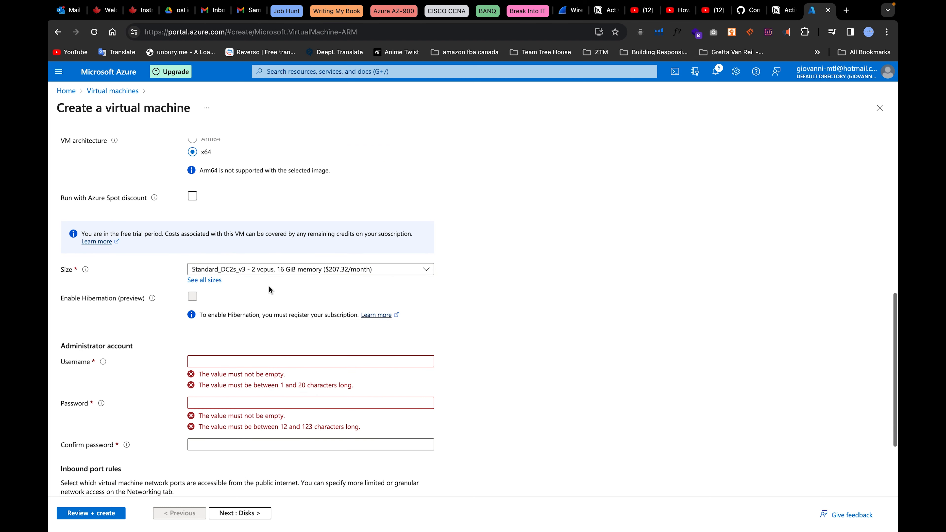
click(275, 274)
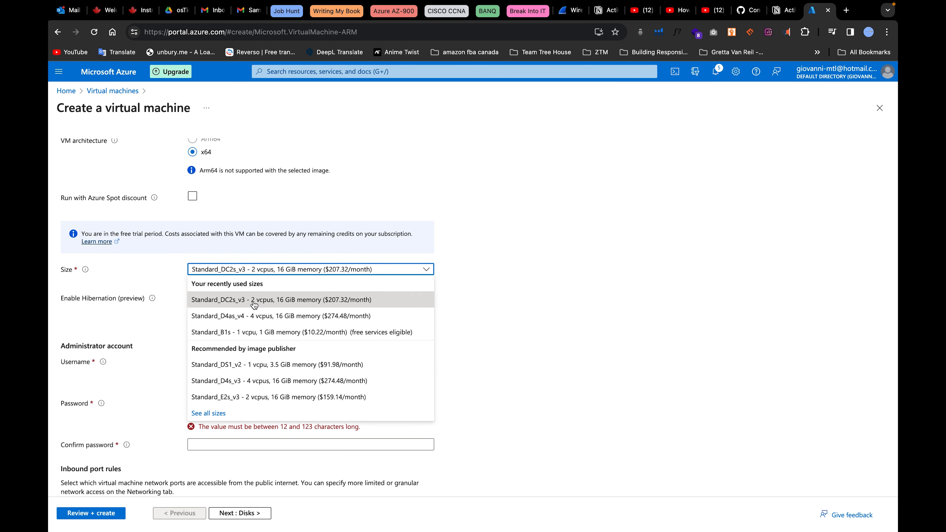
click(207, 413)
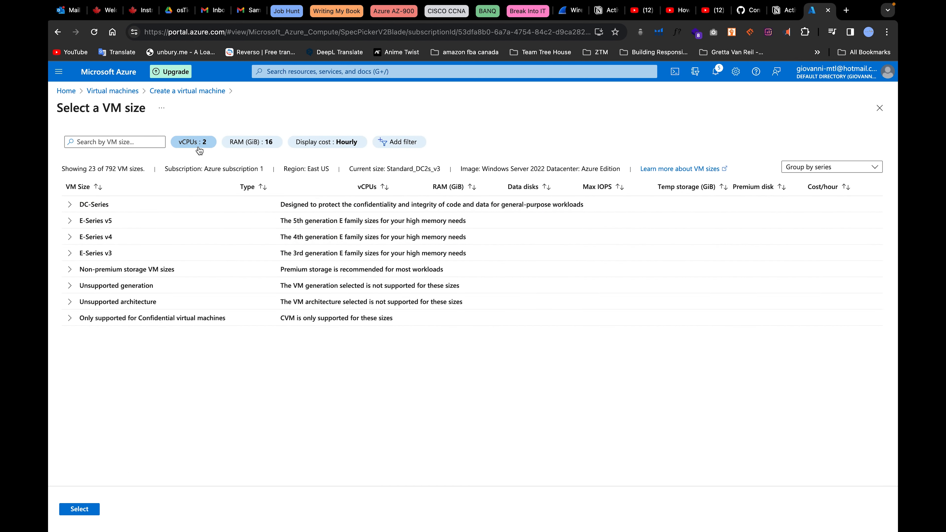
click(192, 142)
click(201, 278)
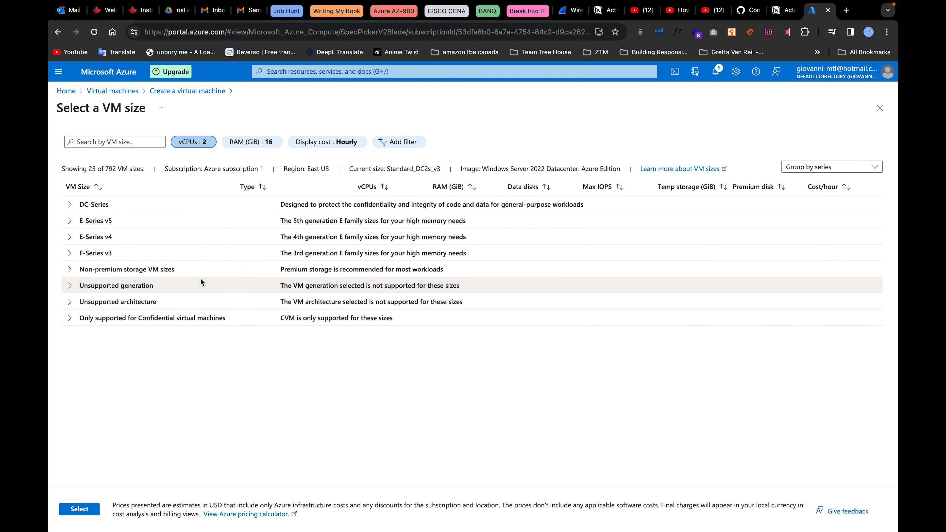
click(70, 206)
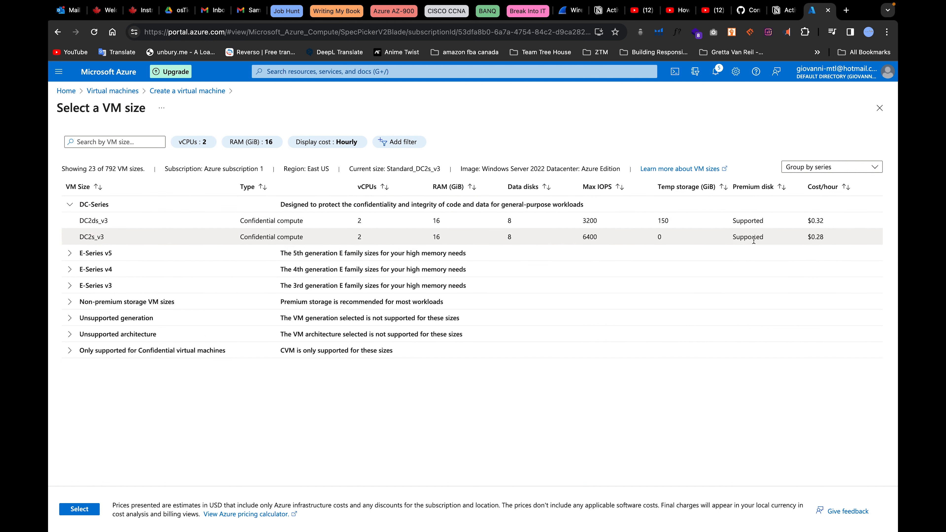
click(92, 238)
click(75, 509)
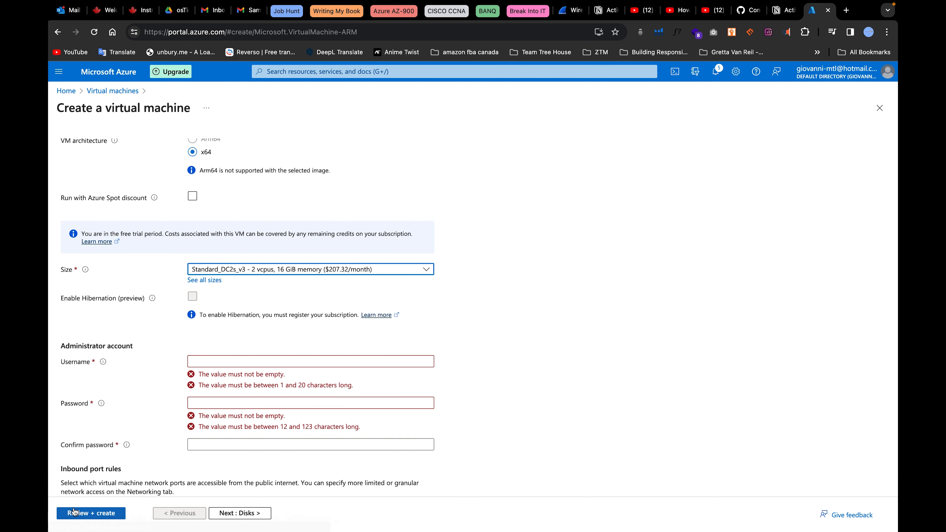
Enter the administrator username, a password, and the matching password confirmation.
scroll(245, 317, down, 3)
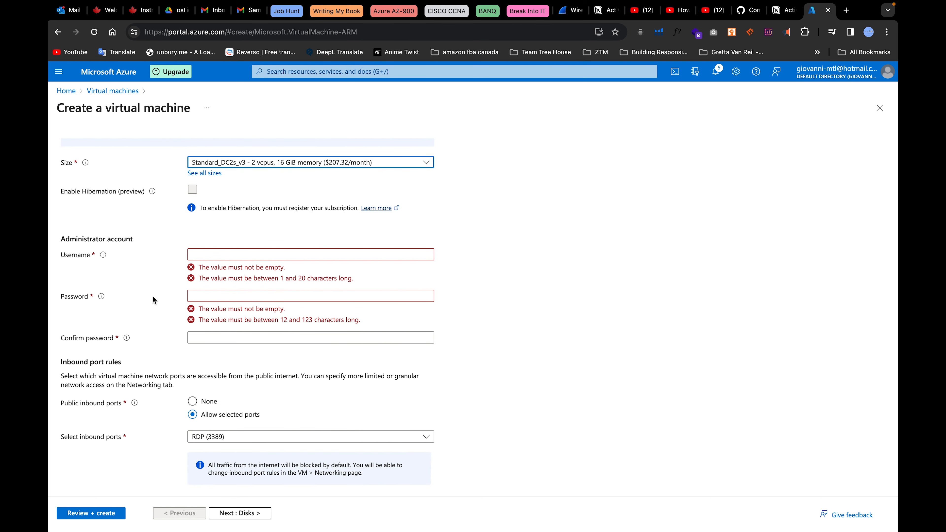
click(263, 253)
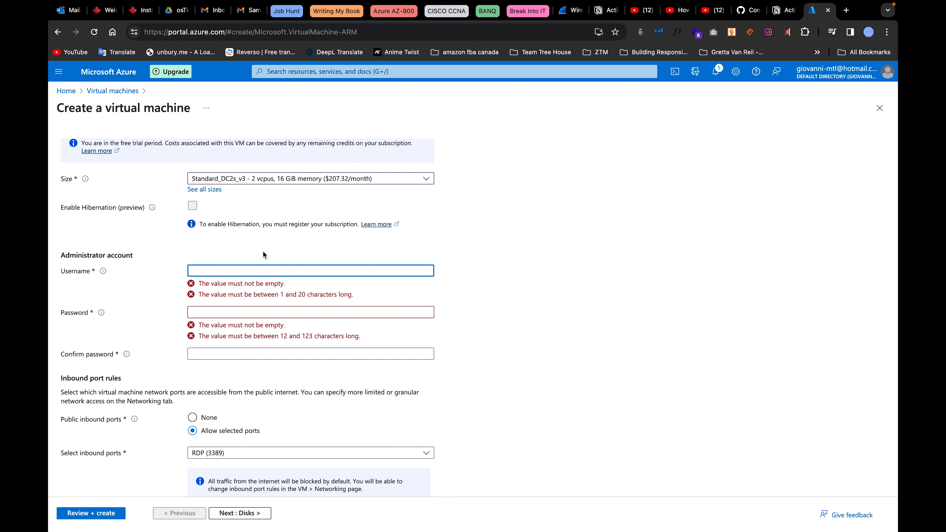
text(GiovanniDomain)
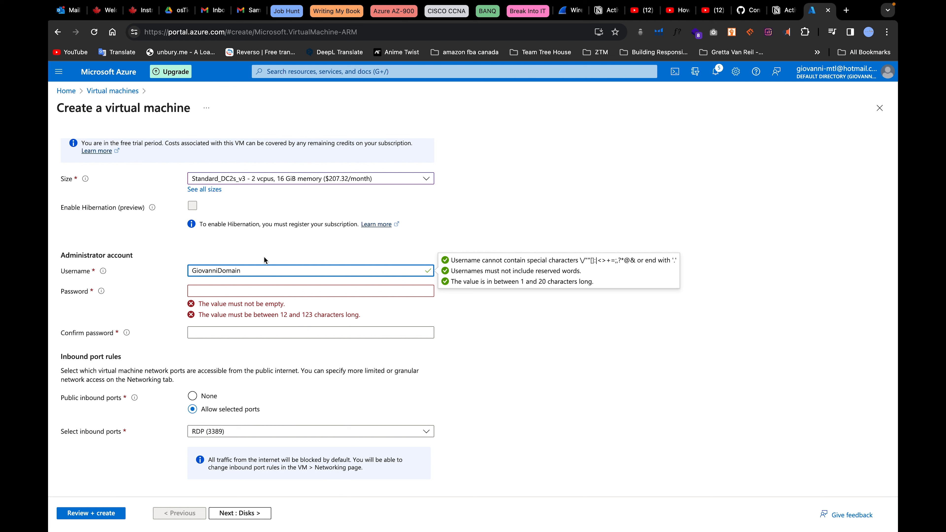
click(235, 291)
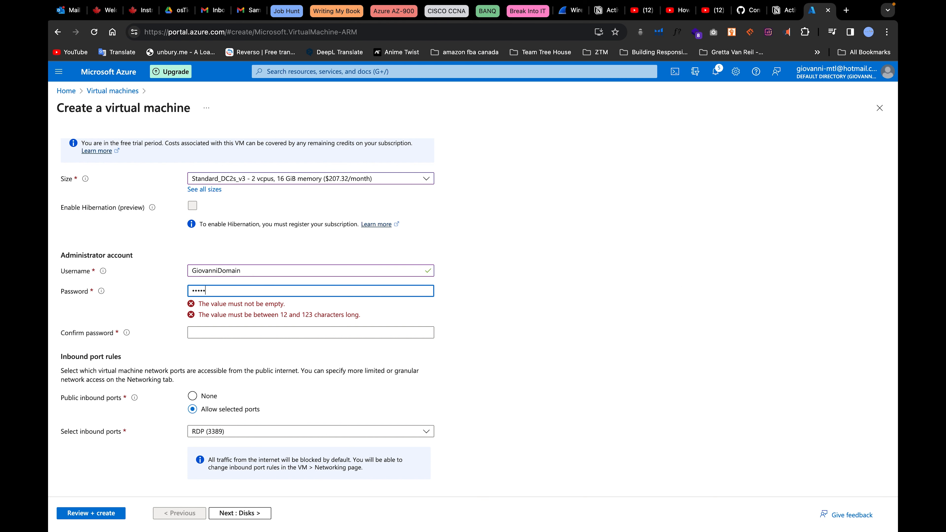
text(•••••••••)
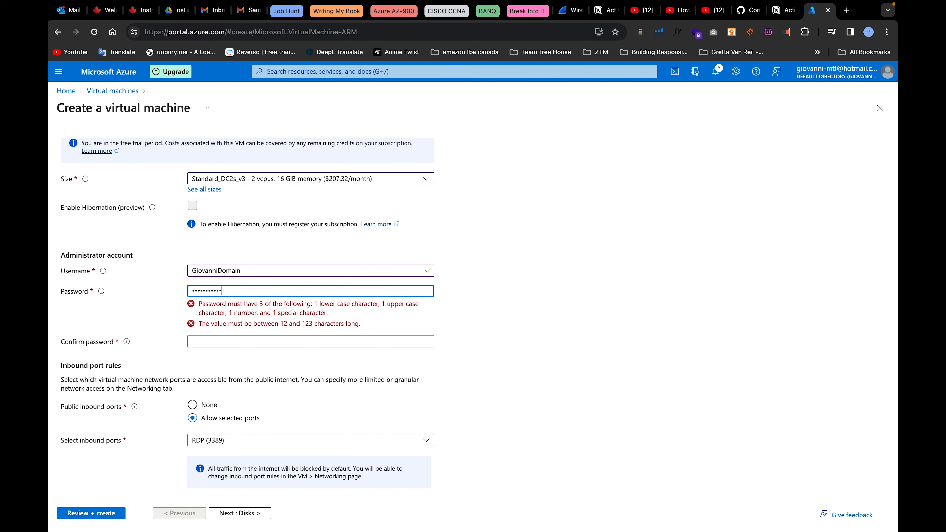
click(269, 336)
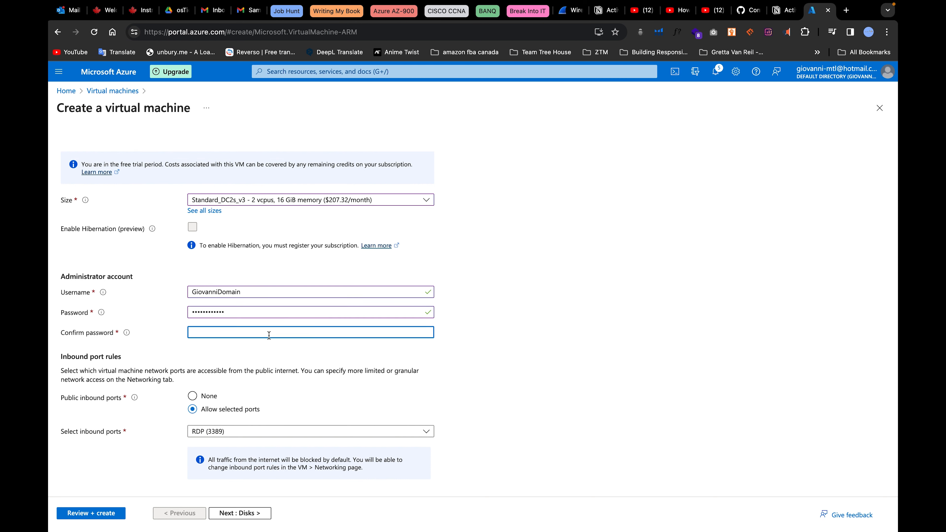
text(•••••)
Change the OS disk type from Premium SSD to Standard SSD (locally-redundant storage).
click(235, 513)
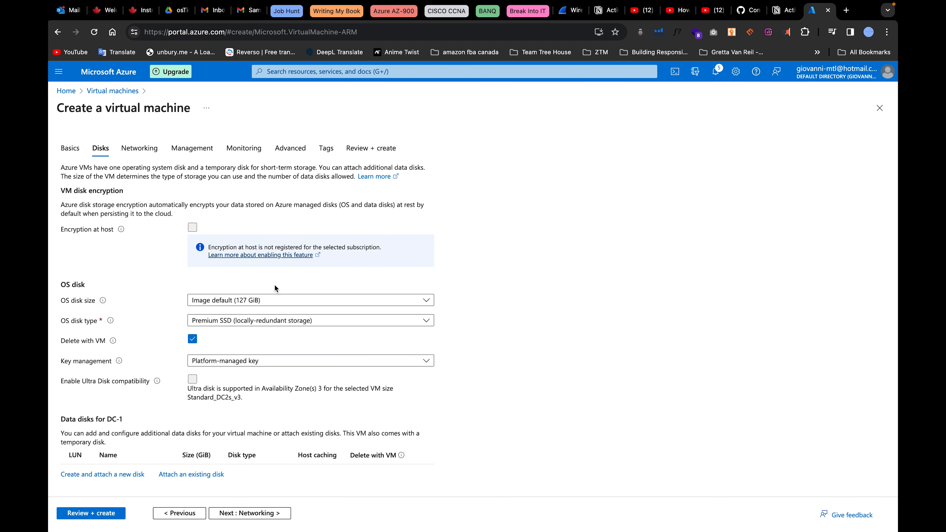
scroll(275, 287, down, 1)
click(244, 293)
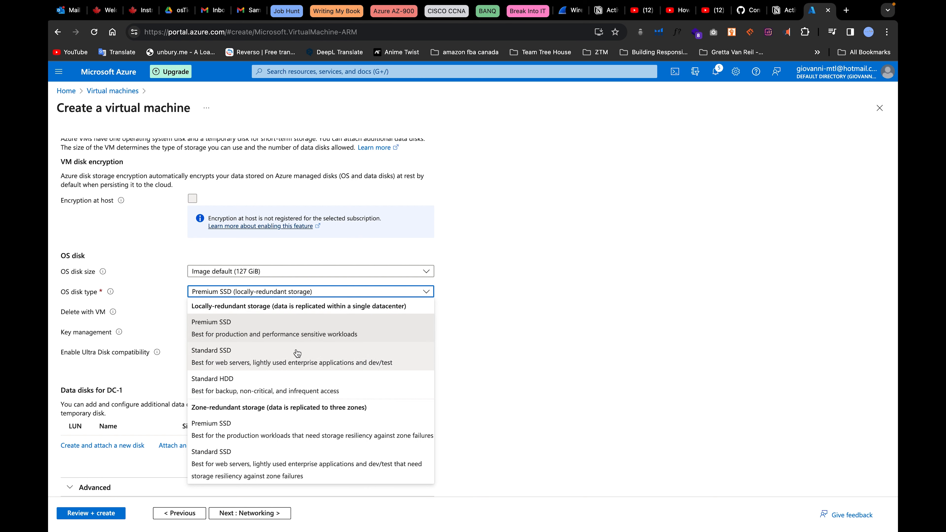
click(314, 362)
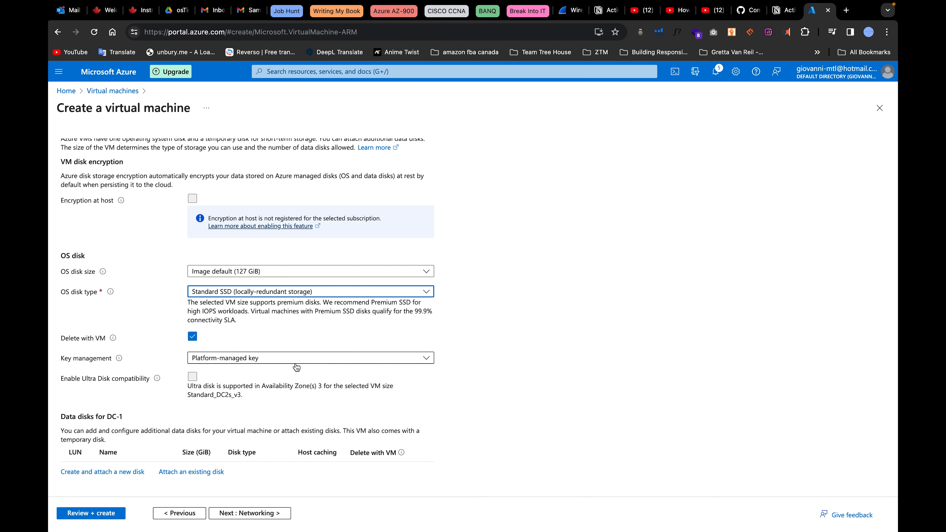
scroll(296, 368, down, 1)
Place the VM on subnet vNetDefault (10.201.0.0/24) with the new public IP DC-1-ip.
click(248, 514)
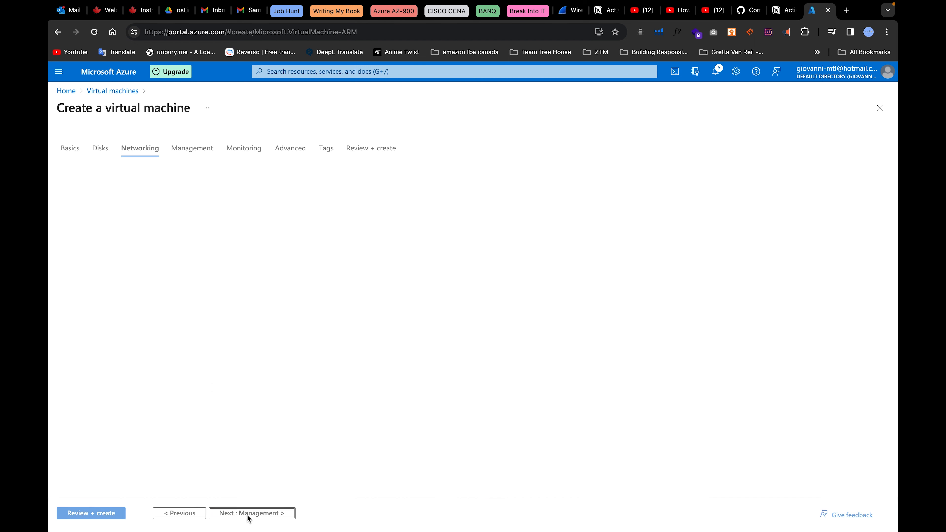
scroll(216, 251, down, 2)
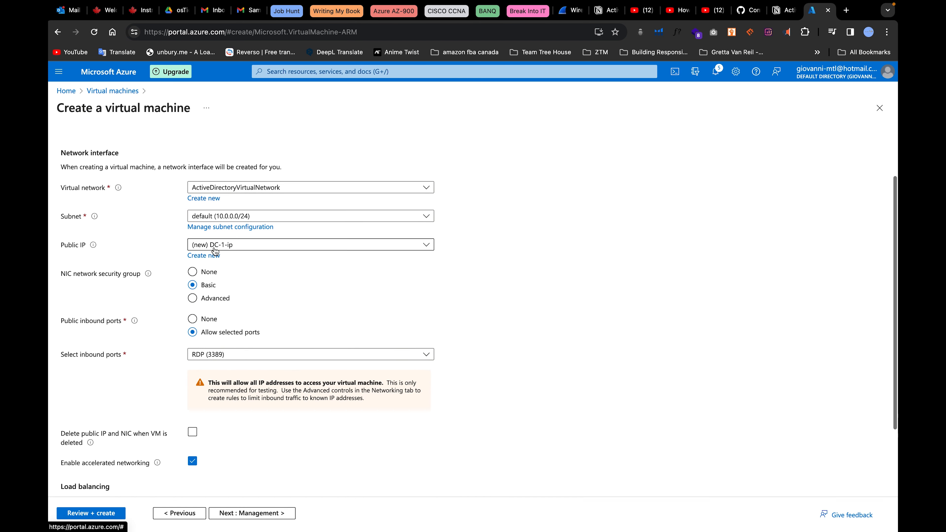
click(261, 217)
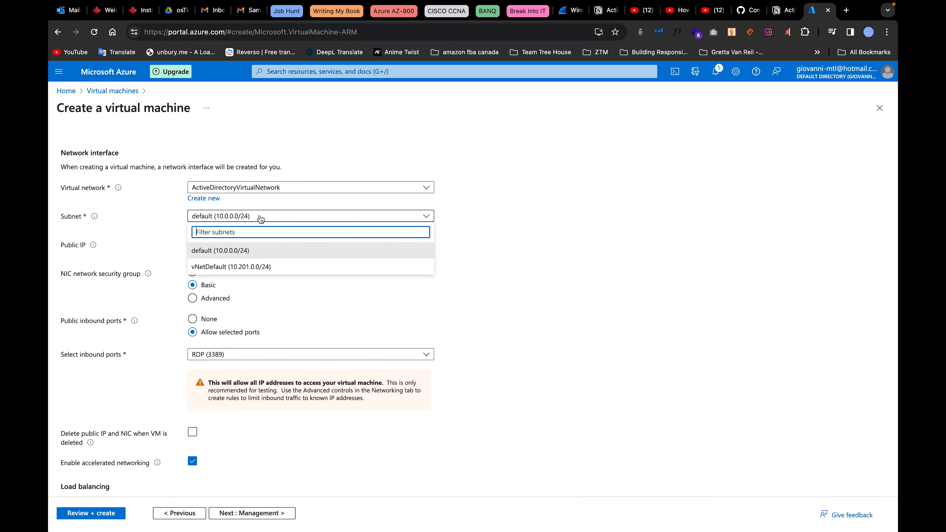
click(244, 267)
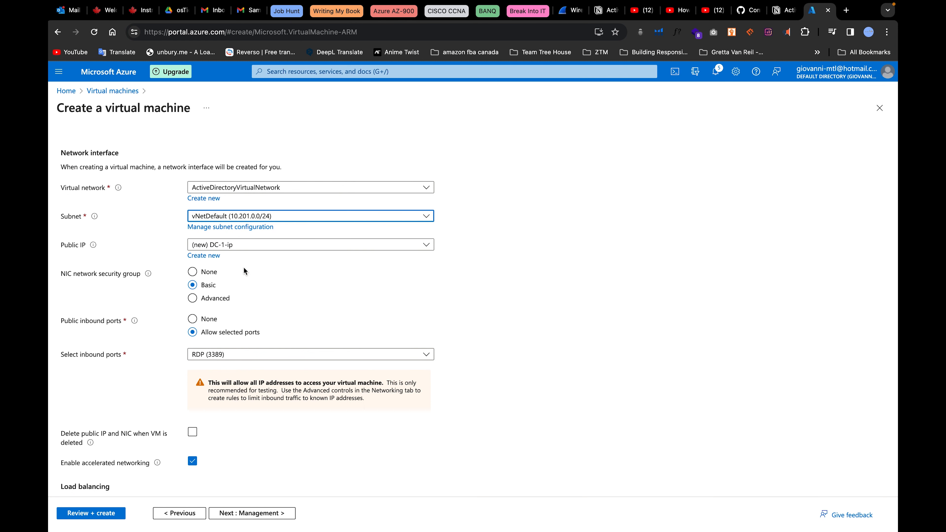
click(242, 244)
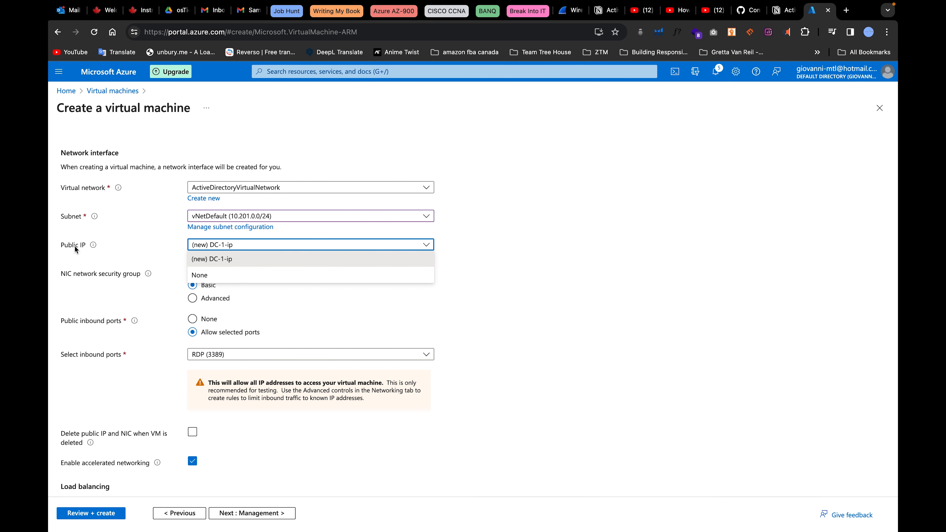
click(239, 263)
Have the public IP and NIC deleted together with the VM.
scroll(307, 335, down, 3)
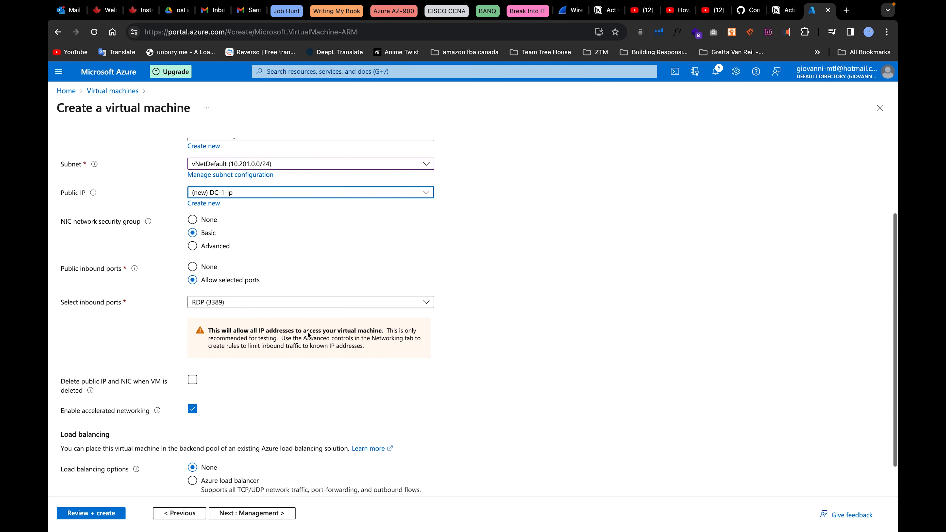
scroll(194, 329, down, 2)
click(192, 341)
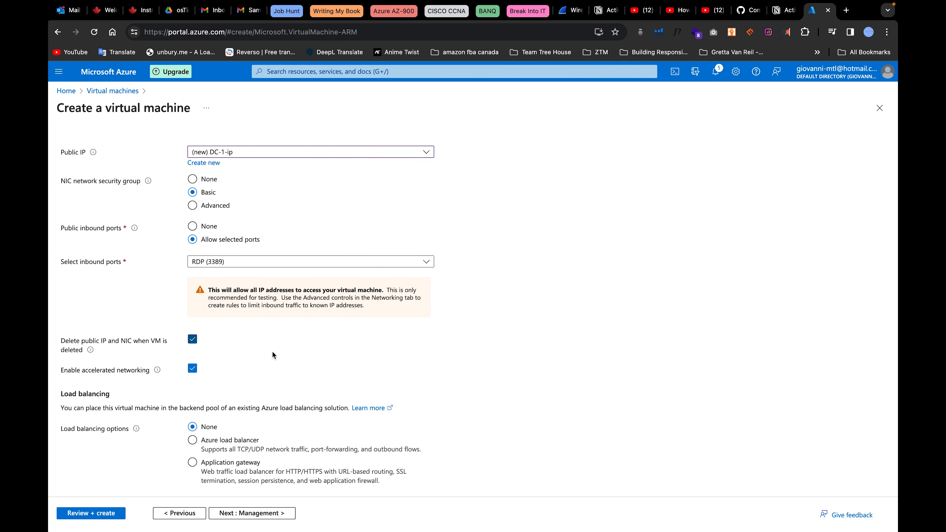
scroll(328, 457, up, 5)
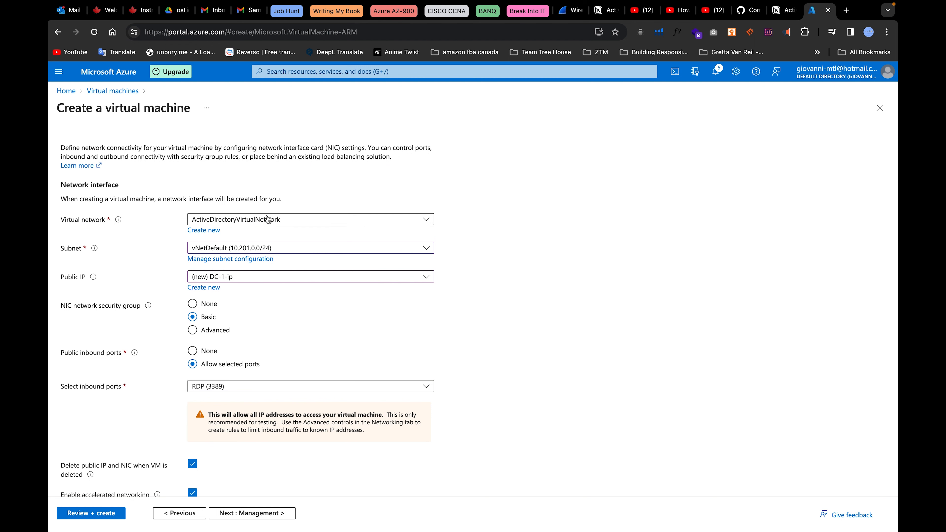
scroll(238, 353, down, 5)
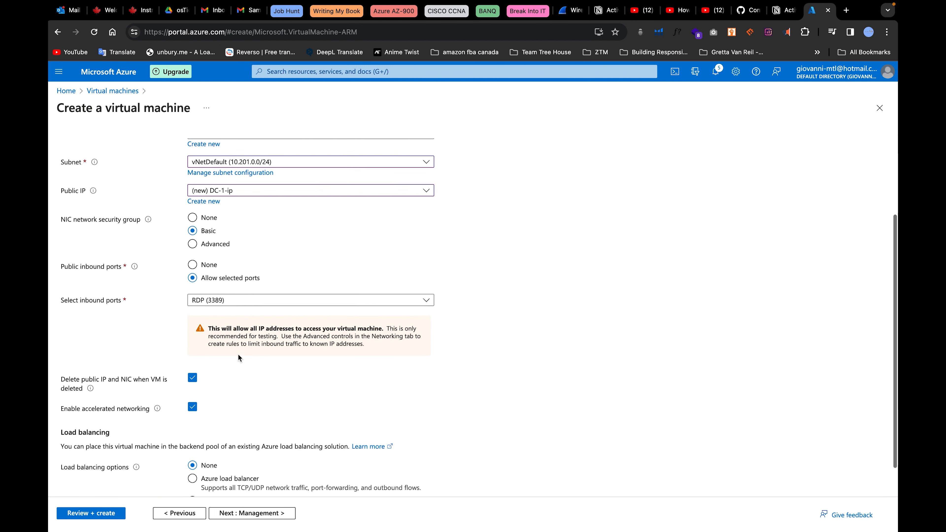
click(259, 513)
Enable auto-shutdown for the VM with a shutdown time of 10:00:00 PM.
scroll(316, 267, down, 3)
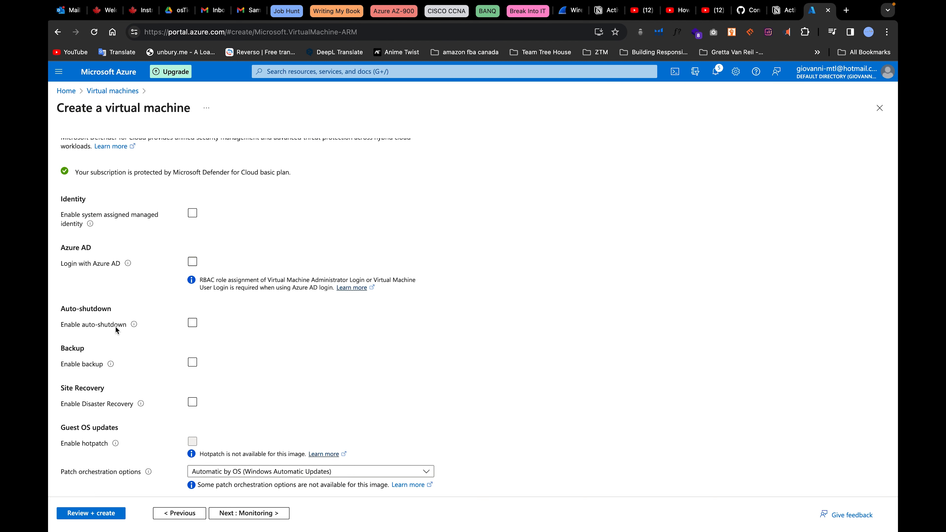
click(192, 323)
scroll(268, 386, down, 4)
click(195, 274)
key(BackSpace)
text(10:00:00 PM)
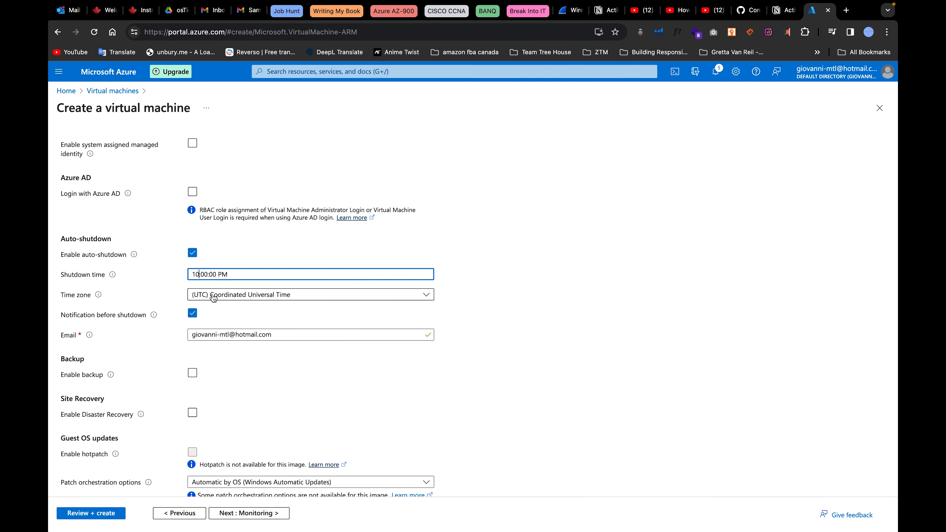
Set the auto-shutdown time zone to (UTC-07:00) Mountain Time (US & Canada).
click(205, 295)
scroll(302, 436, down, 6)
scroll(302, 436, down, 5)
scroll(303, 436, up, 15)
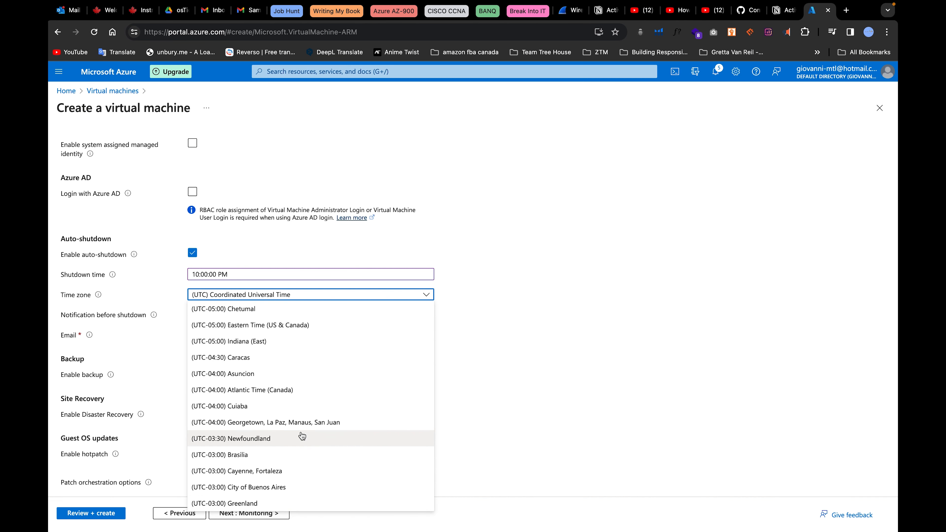
scroll(302, 436, up, 5)
click(275, 438)
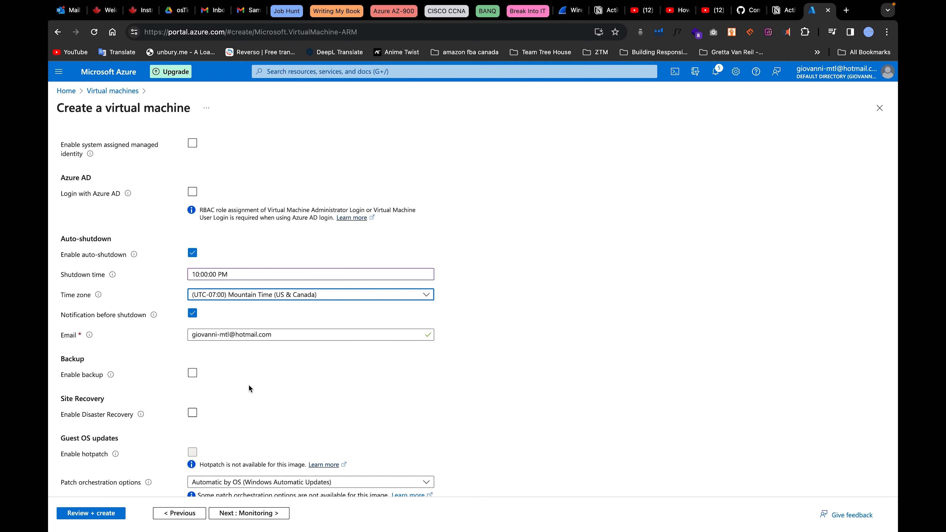
scroll(248, 385, down, 1)
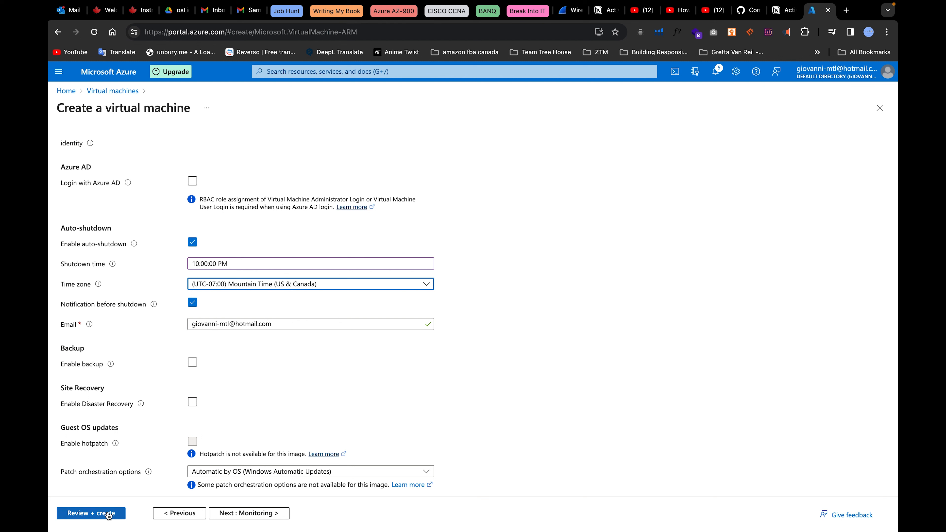
Validate the DC-1 configuration at 0.2840 USD/hr and launch its deployment.
click(96, 513)
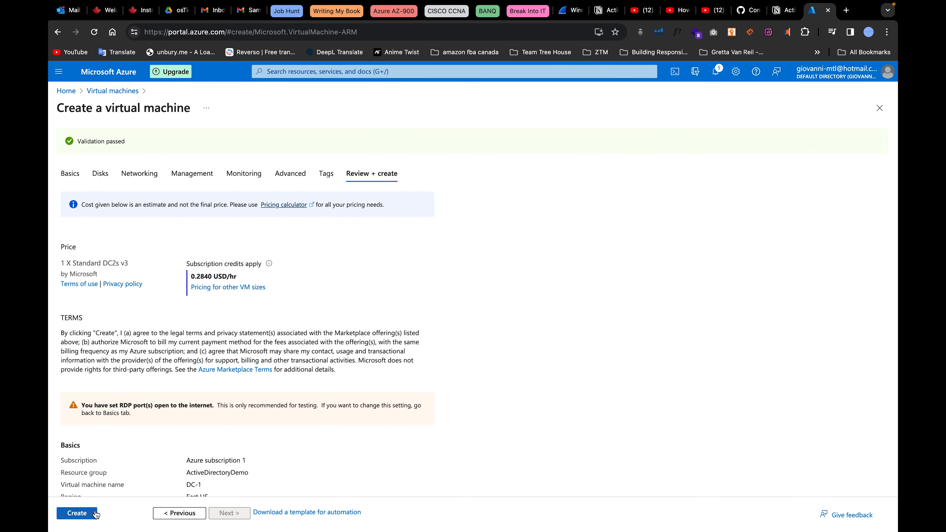
scroll(243, 351, down, 15)
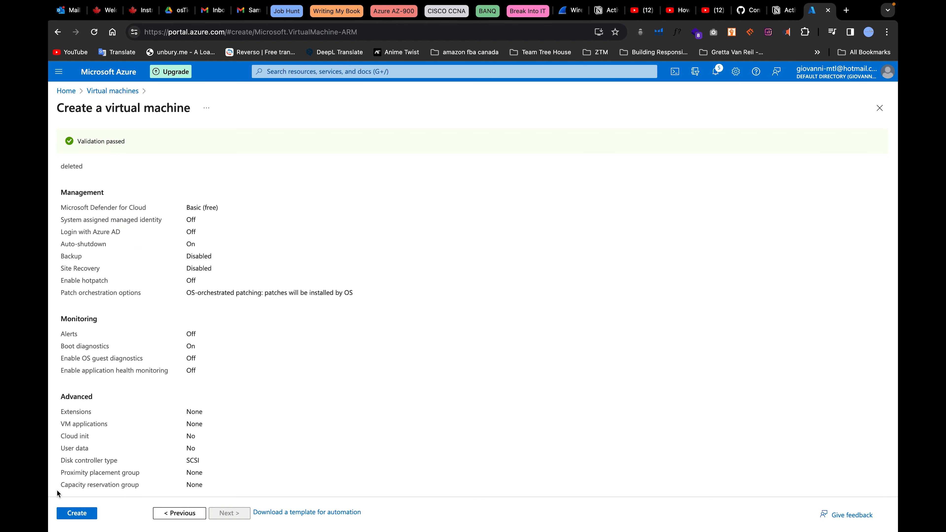
click(80, 515)
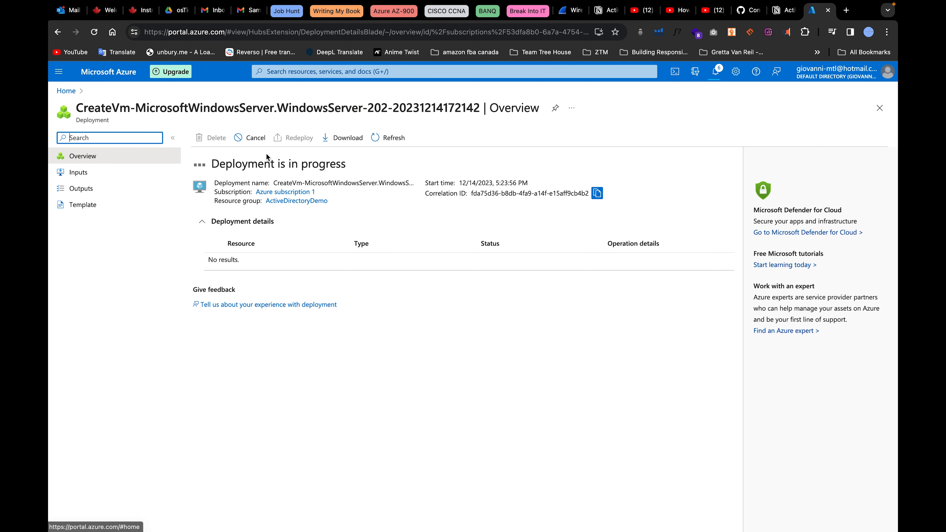
After deployment completes, open DC-1's overview showing Running in East US, private IP 10.201.0.4.
drag(356, 170, 201, 173)
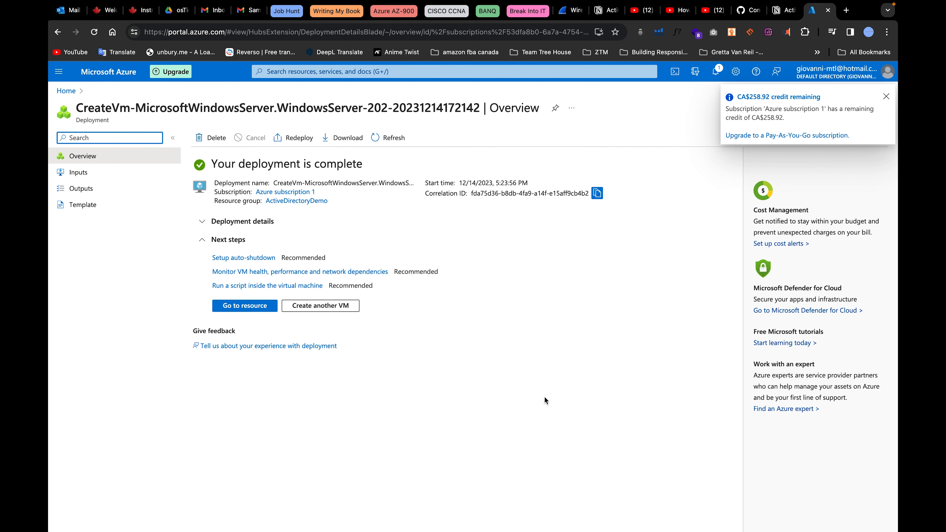
click(236, 306)
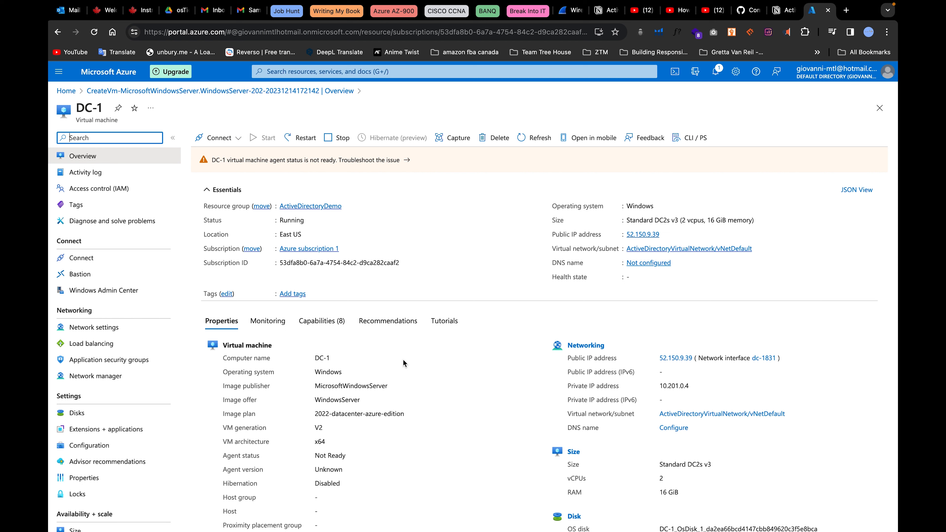
Point out private IP 10.201.0.4, then view network interface dc-1831's IP configurations.
drag(703, 391, 634, 391)
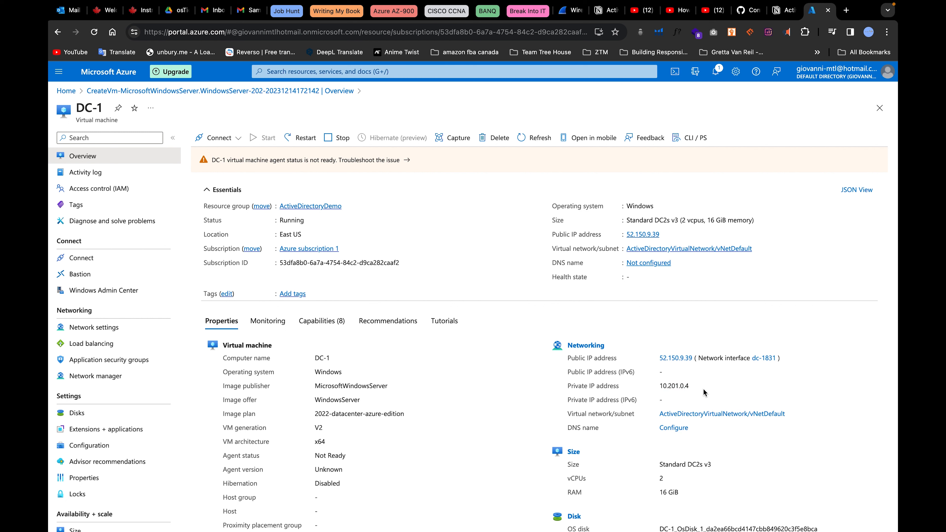
drag(703, 390, 519, 396)
click(571, 400)
drag(696, 387, 615, 385)
click(493, 388)
click(763, 361)
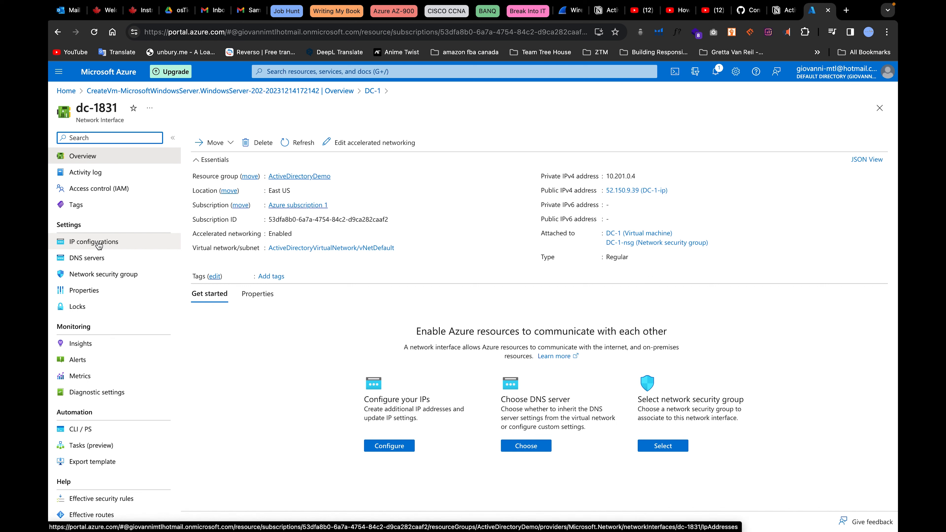
click(114, 244)
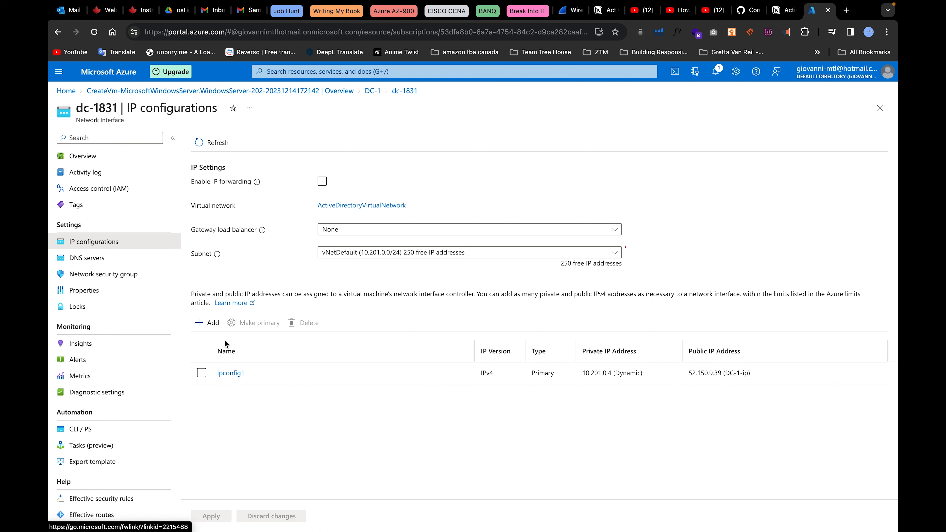
Change ipconfig1's private IP 10.201.0.4 allocation from Dynamic to Static and save.
click(231, 373)
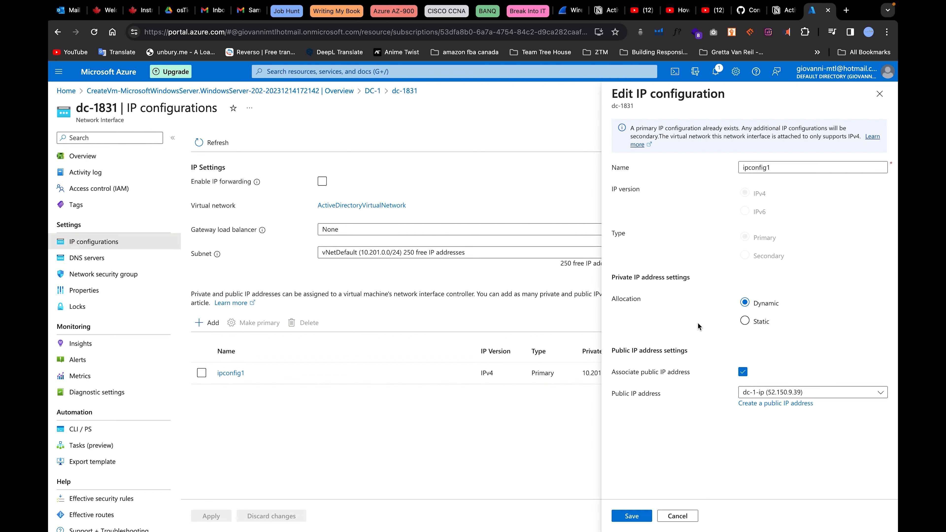
click(755, 320)
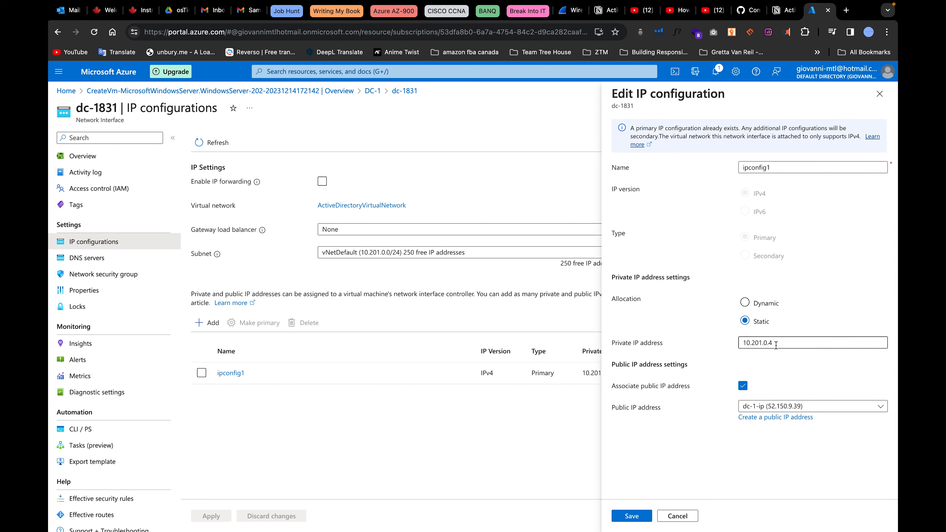
drag(773, 343, 732, 348)
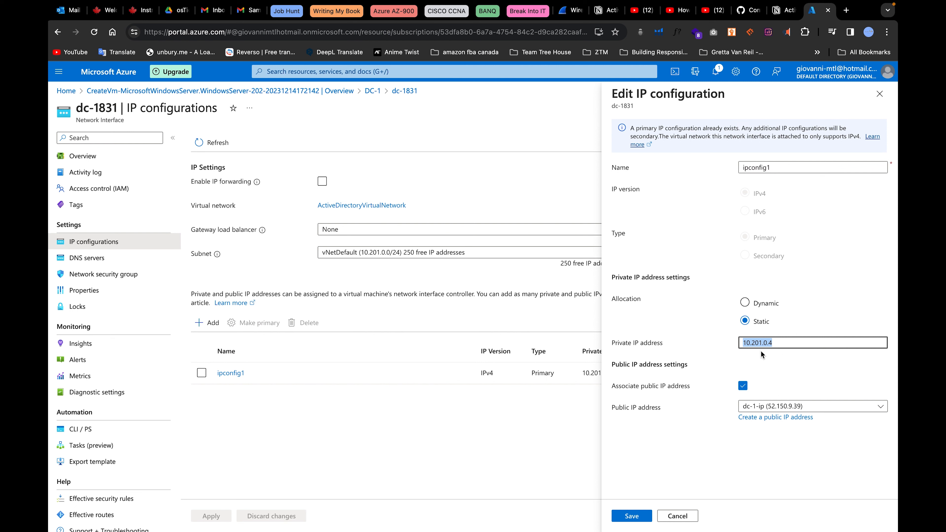
click(632, 517)
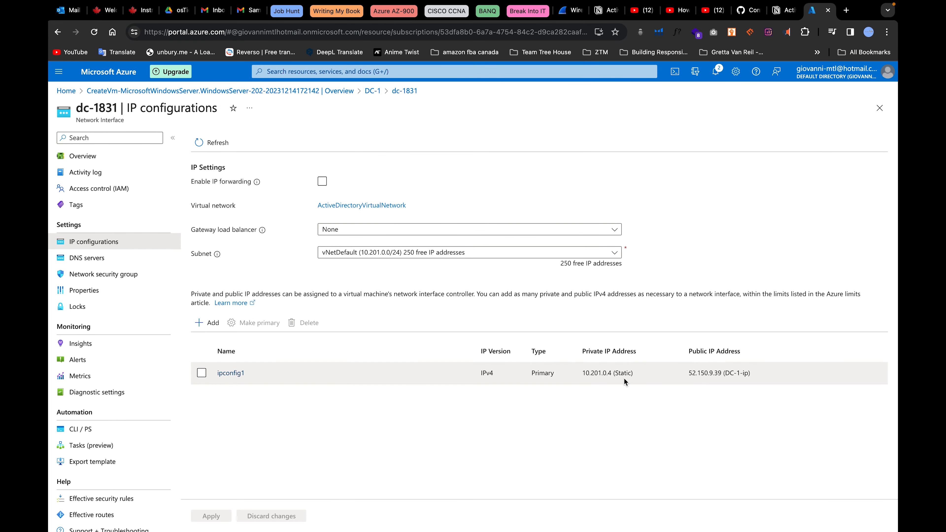
Look at dc-1831's DNS server settings, then return to the CreateVm deployment overview.
click(85, 262)
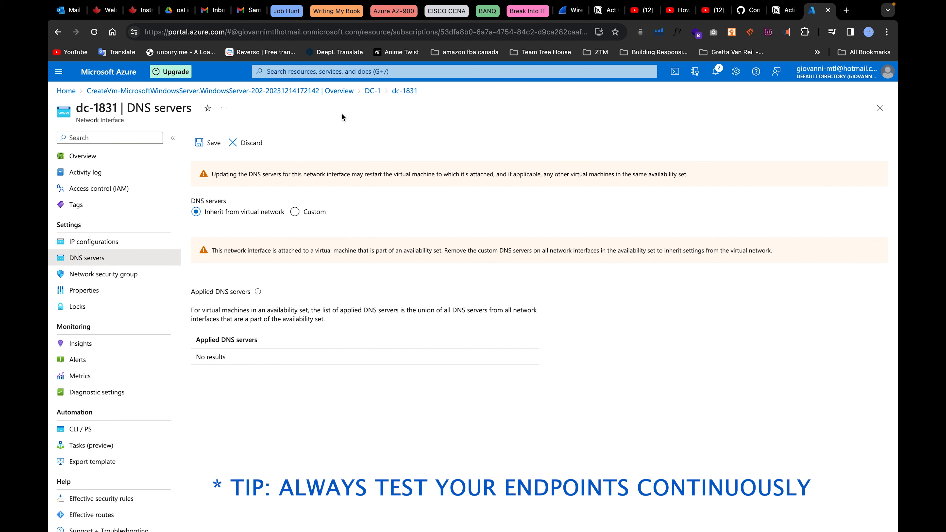
click(105, 93)
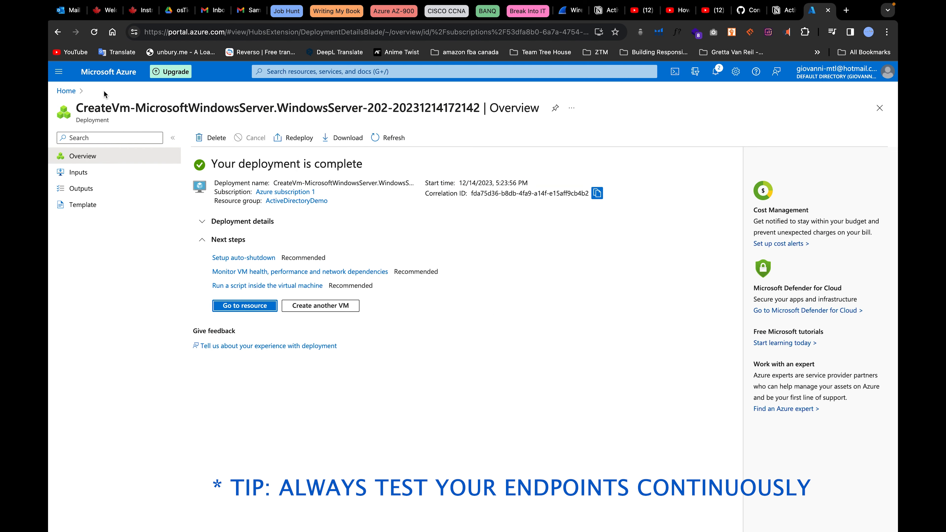
Copy DC-1's public IP 52.150.9.39 from the refreshed VM overview.
click(242, 309)
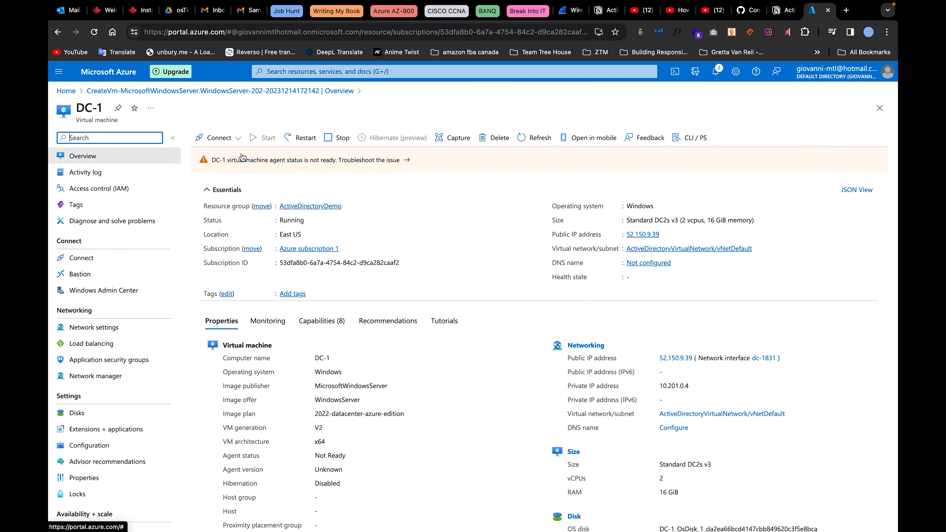
click(95, 32)
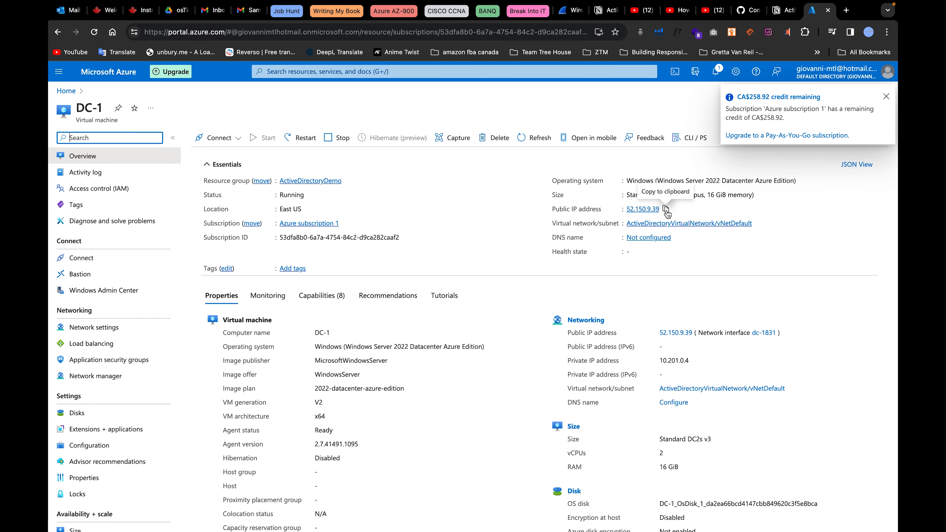
click(668, 210)
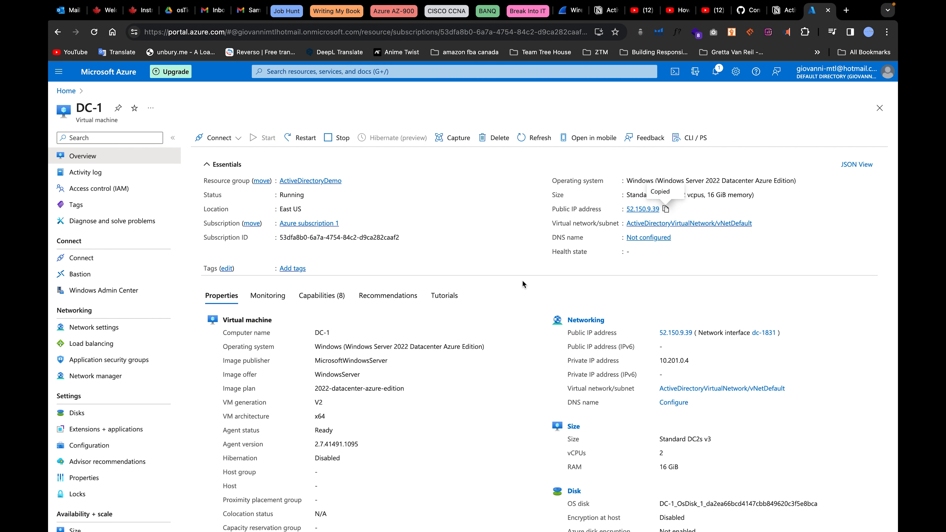
key(ctrl+Left)
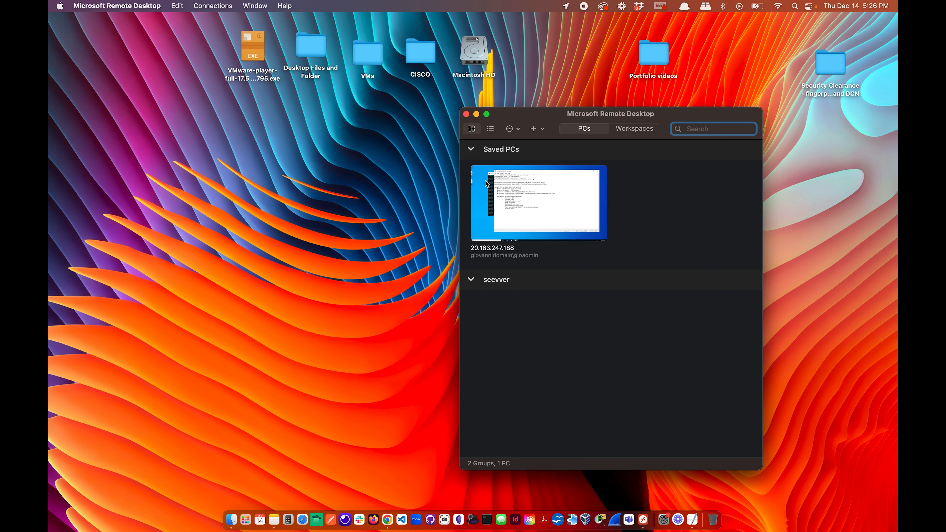
Delete the old saved PC connection in Microsoft Remote Desktop.
click(598, 232)
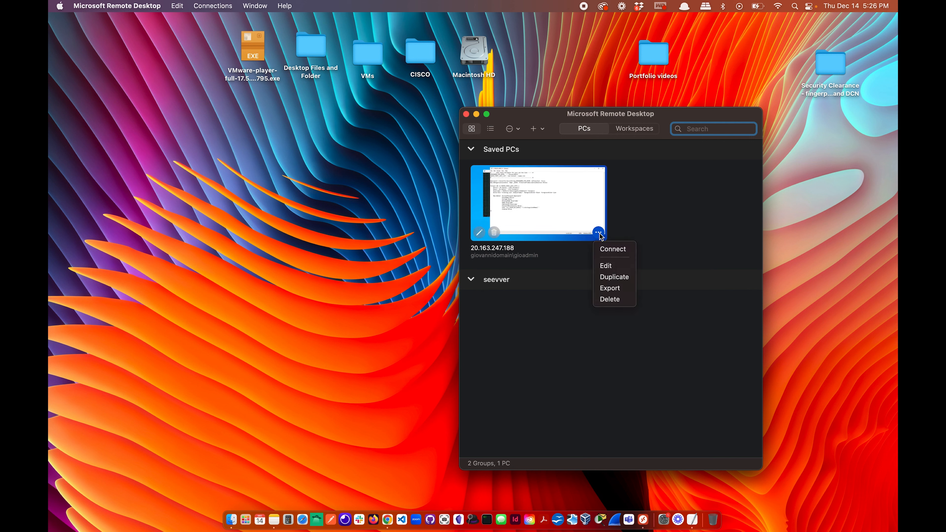
click(615, 300)
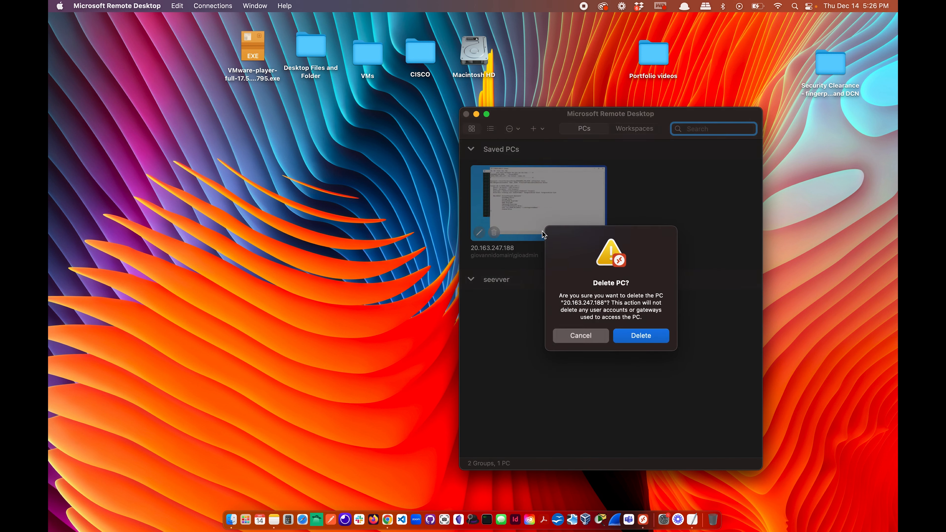
click(642, 337)
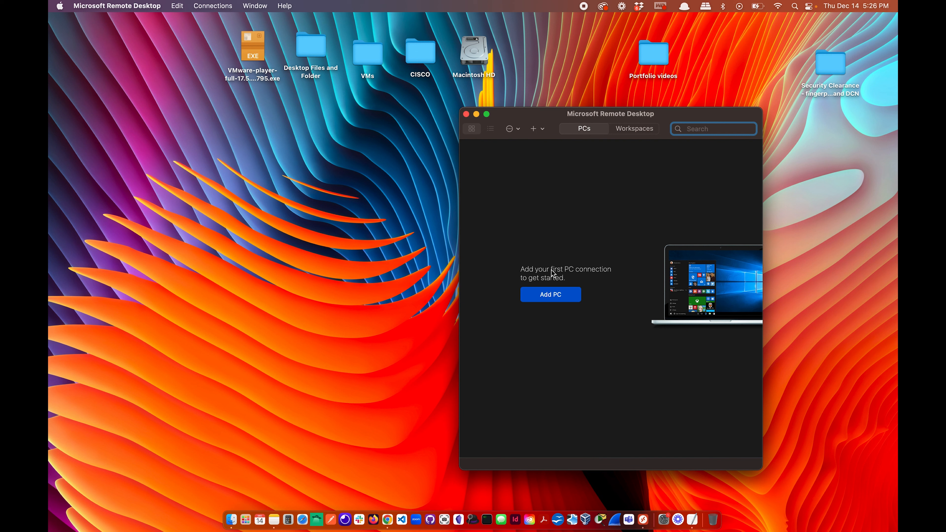
click(553, 297)
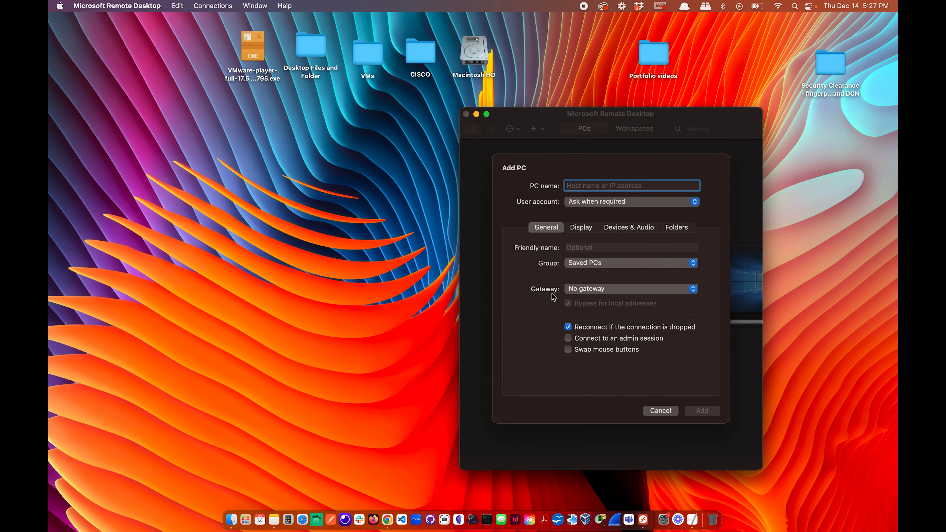
Add a saved PC for 52.150.9.39 and start connecting to it.
key(super+v)
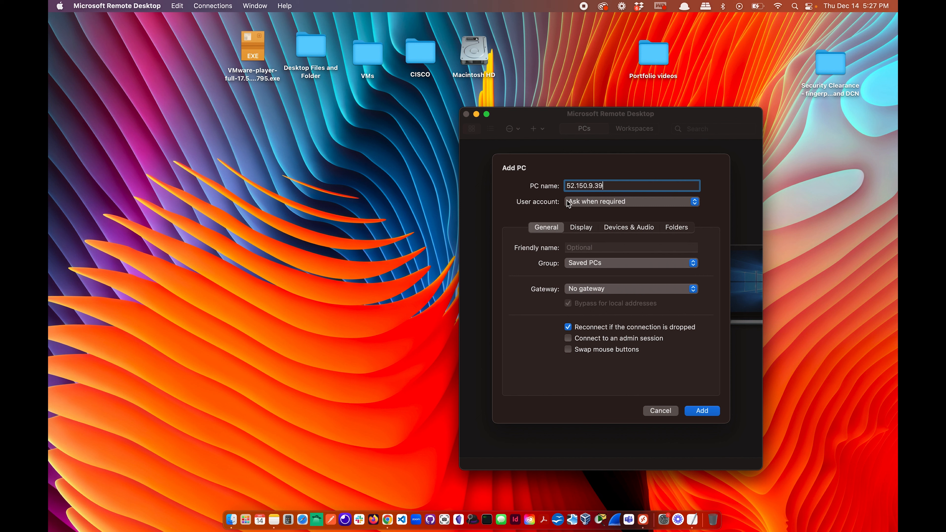
click(702, 410)
double_click(542, 210)
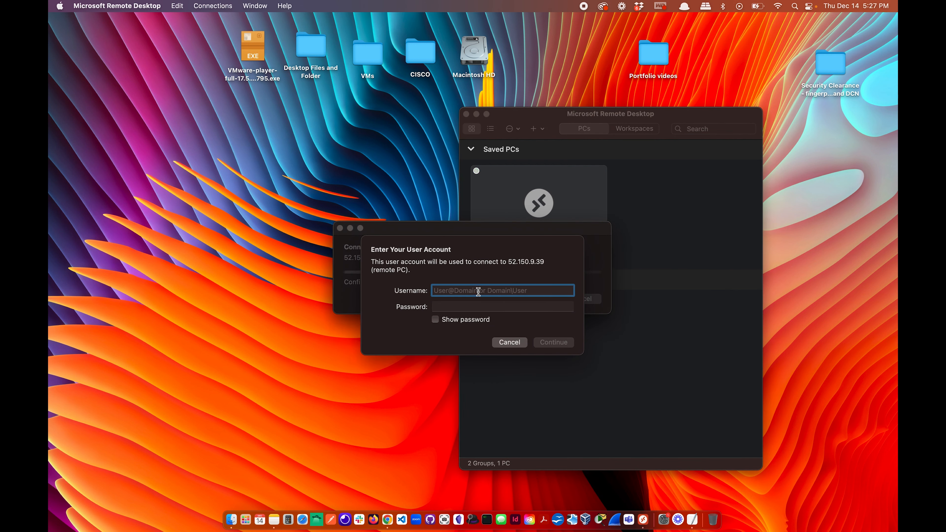
Sign in to 52.150.9.39 with the account username and password, accept the certificate, and leave full screen.
text(giovan)
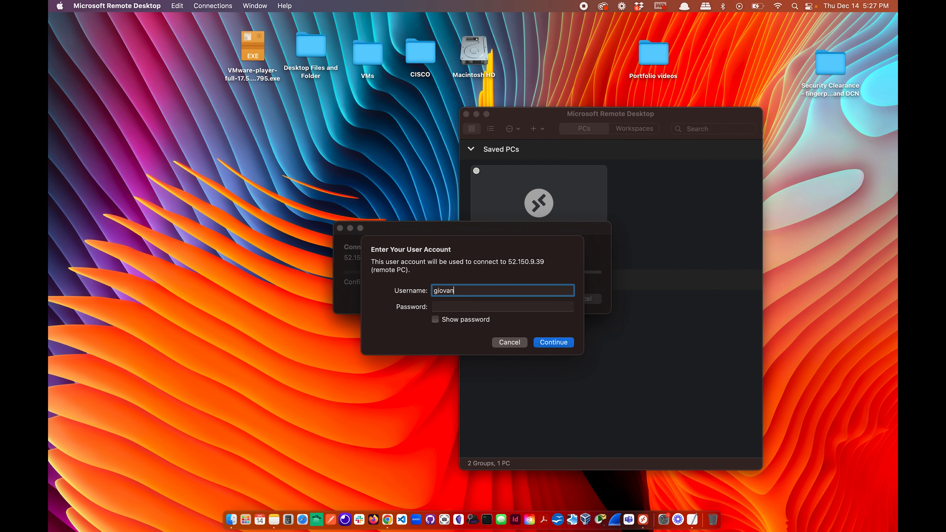
text(niDomain)
click(474, 307)
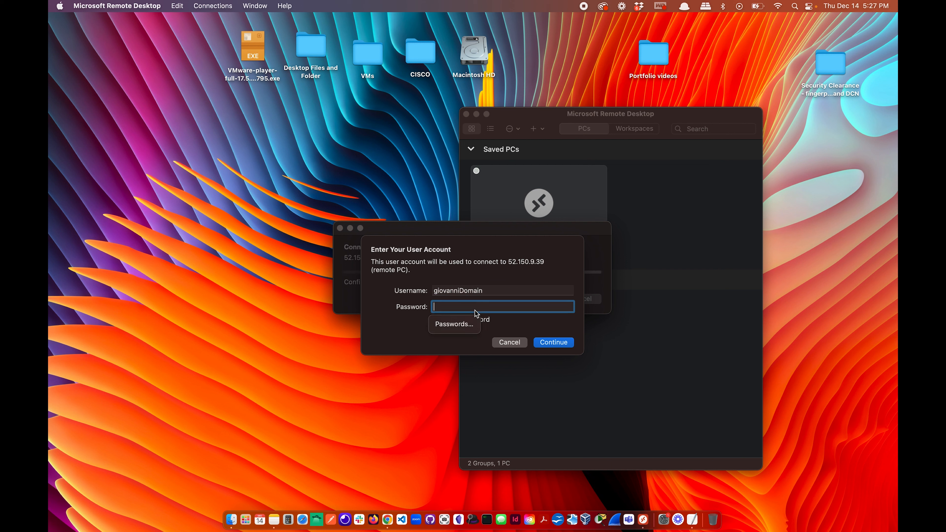
text(**********)
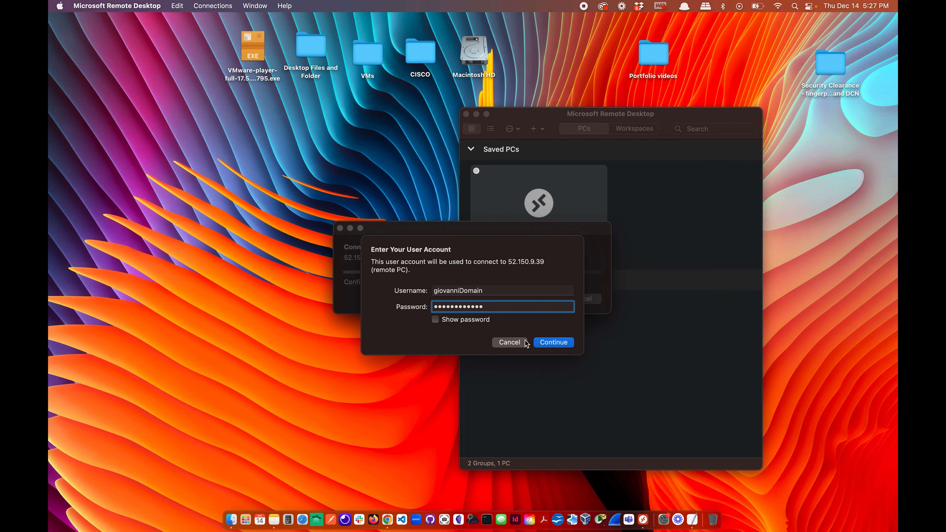
click(550, 343)
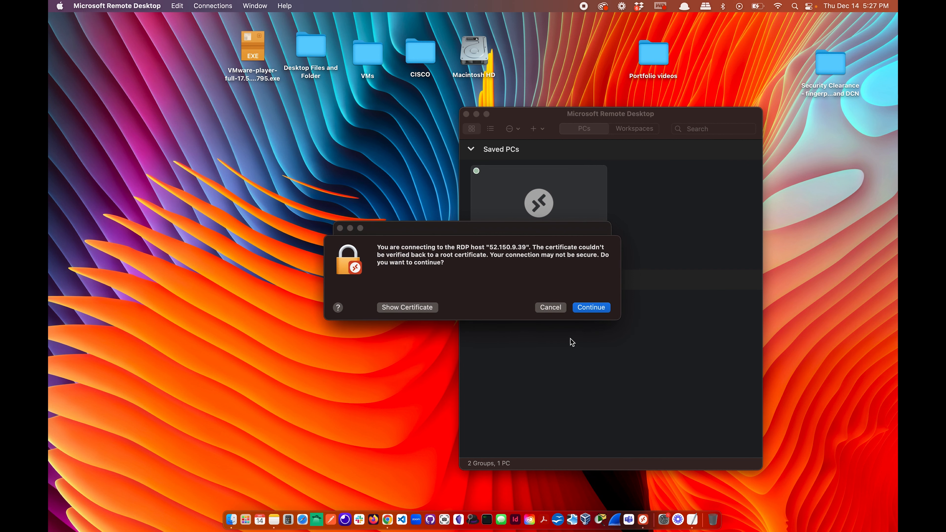
click(591, 308)
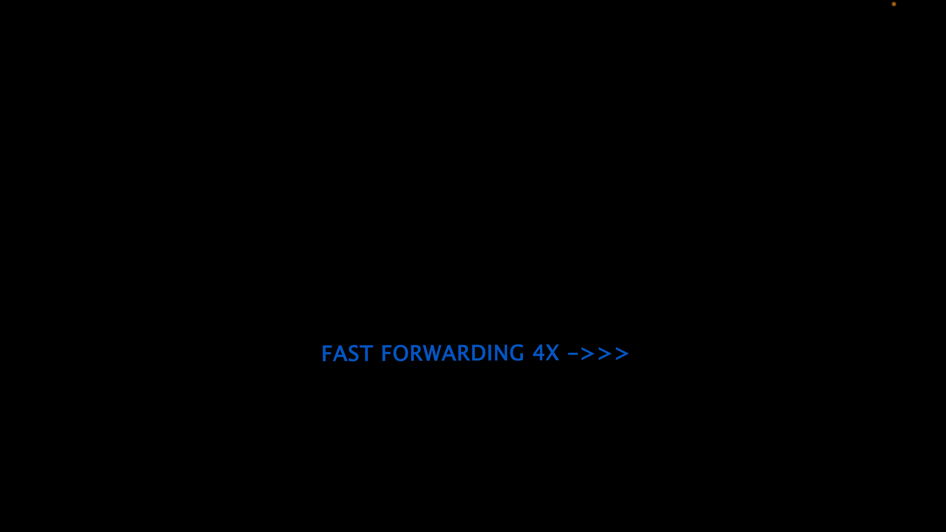
click(74, 20)
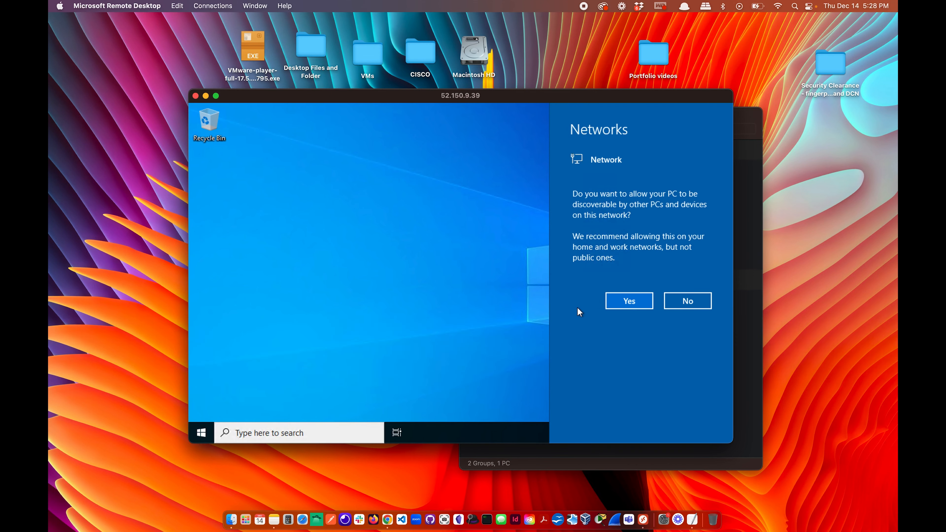
Allow the server to be discoverable on the network and dismiss the Windows Admin Center suggestion.
click(629, 302)
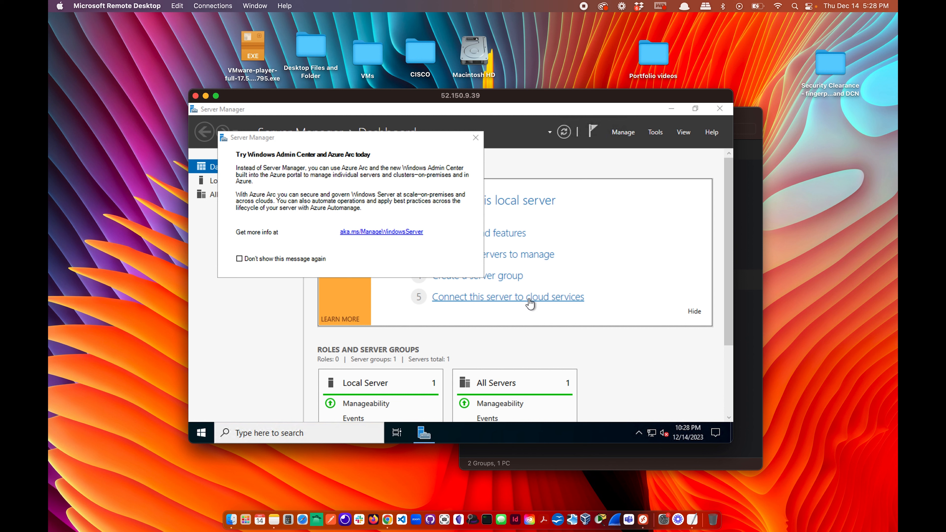
click(476, 138)
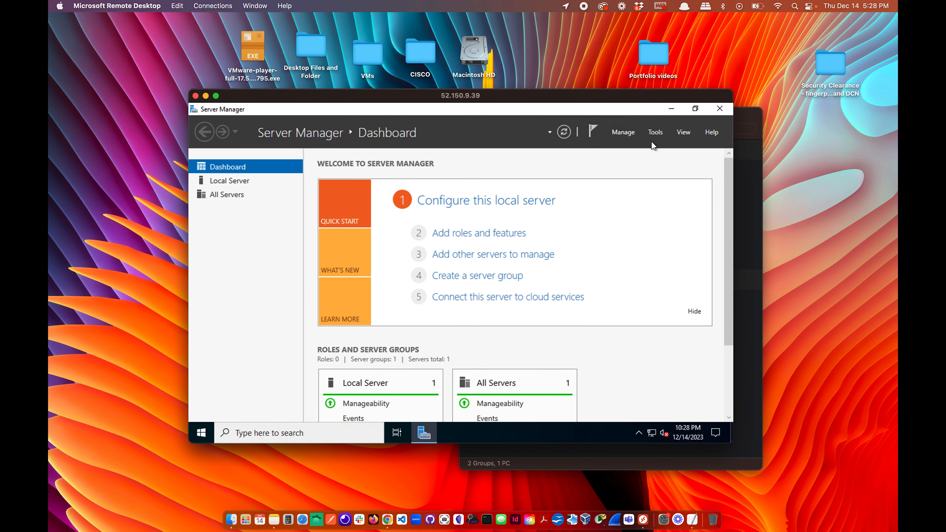
scroll(574, 388, down, 3)
scroll(573, 389, up, 3)
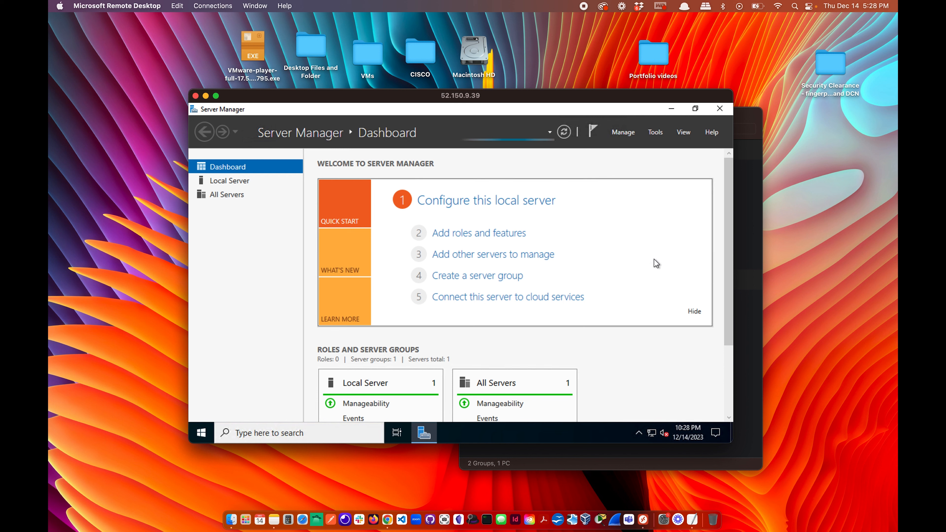
Dismiss Server Manager's inventory data notice and minimize it to show the desktop.
click(472, 238)
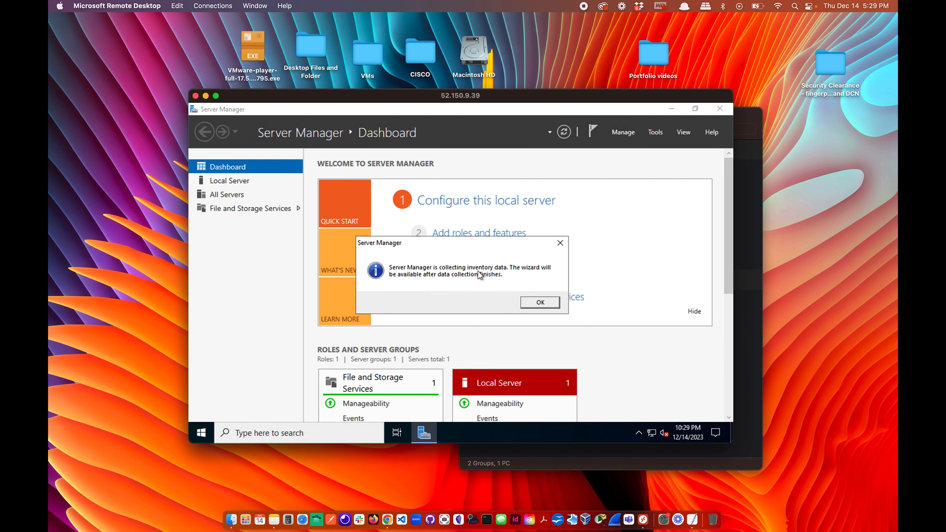
click(561, 245)
click(672, 110)
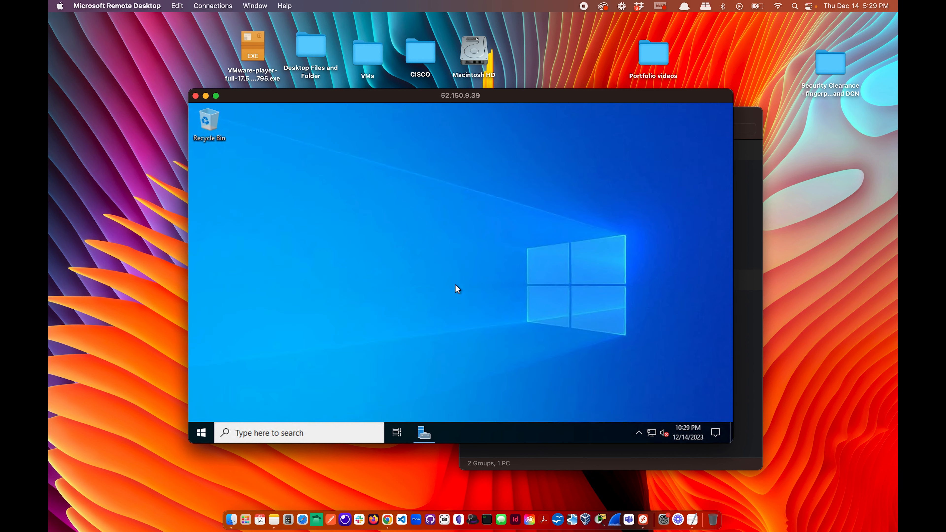
Search 'firewall' to open Windows Defender Firewall with Advanced Security, then enlarge the remote session window.
click(286, 432)
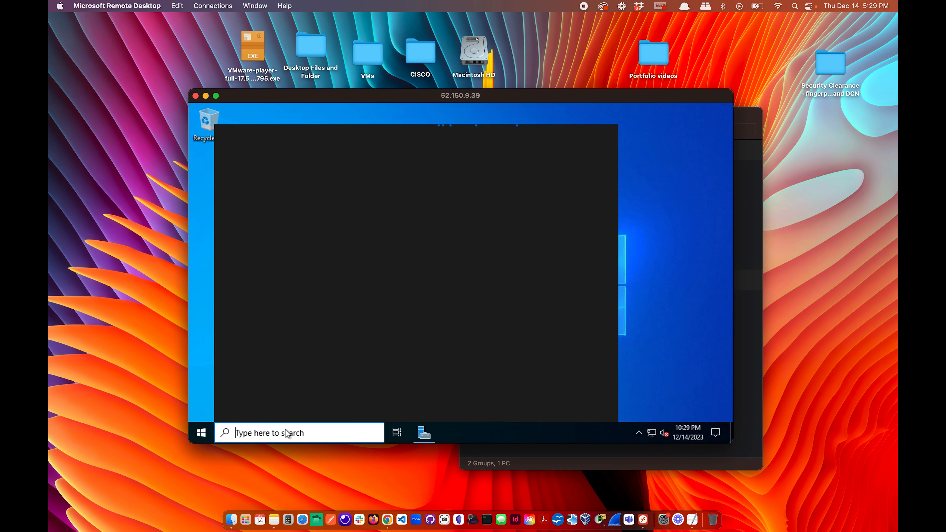
text(firewall)
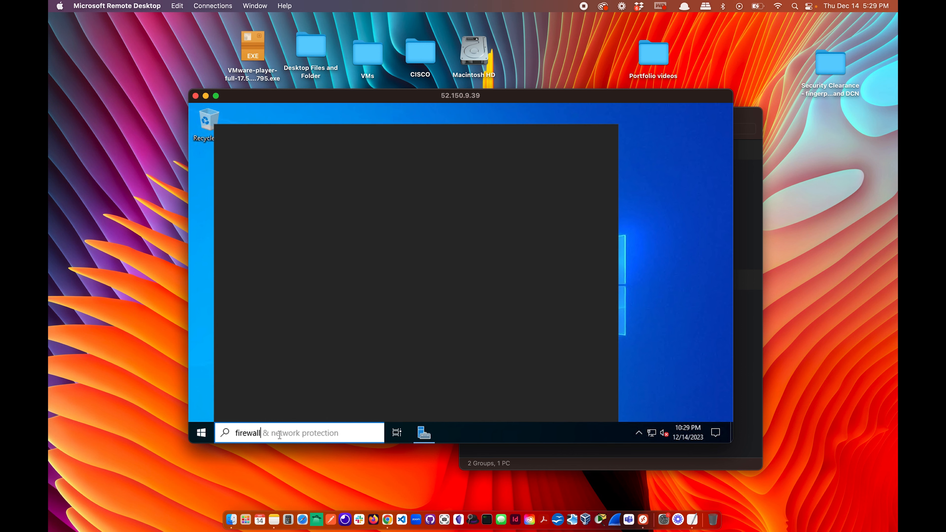
click(319, 231)
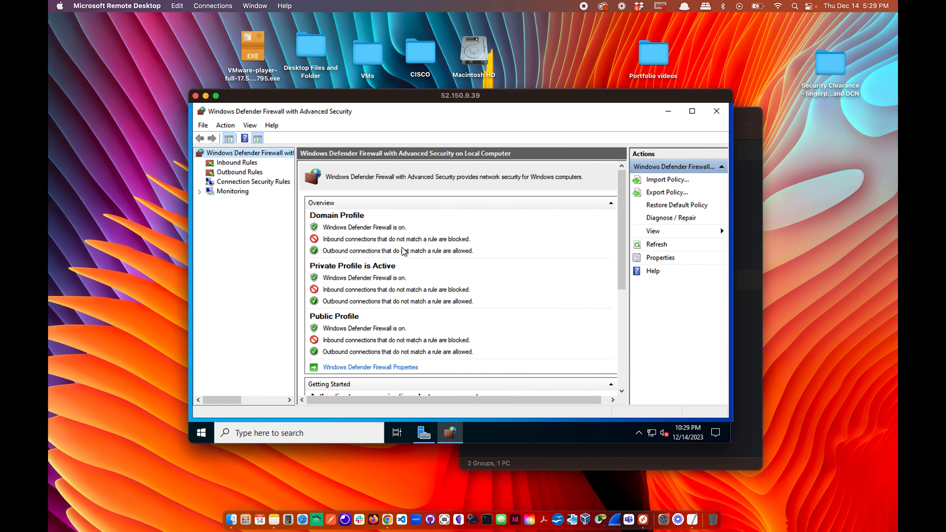
drag(308, 98, 220, 45)
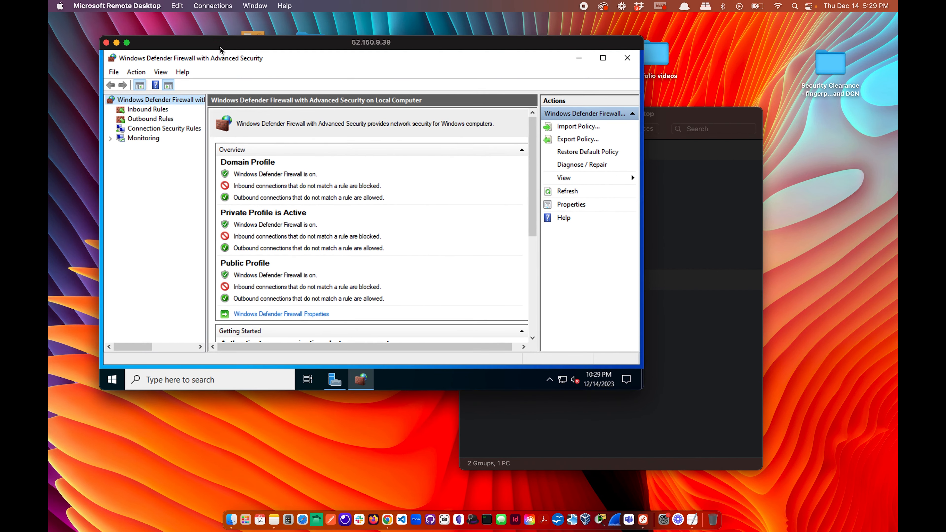
drag(643, 390, 691, 438)
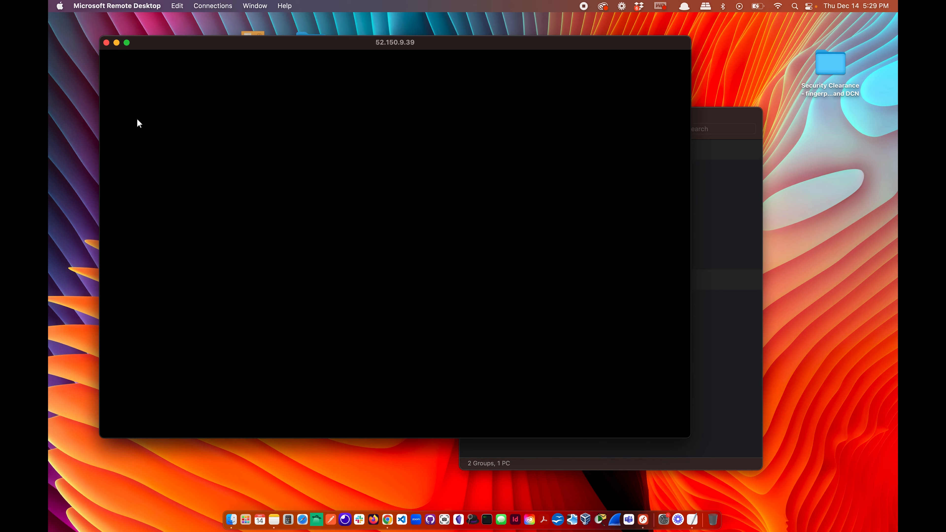
After the disconnect error, reconnect to the saved PC with the account username and password, accepting the certificate.
click(127, 43)
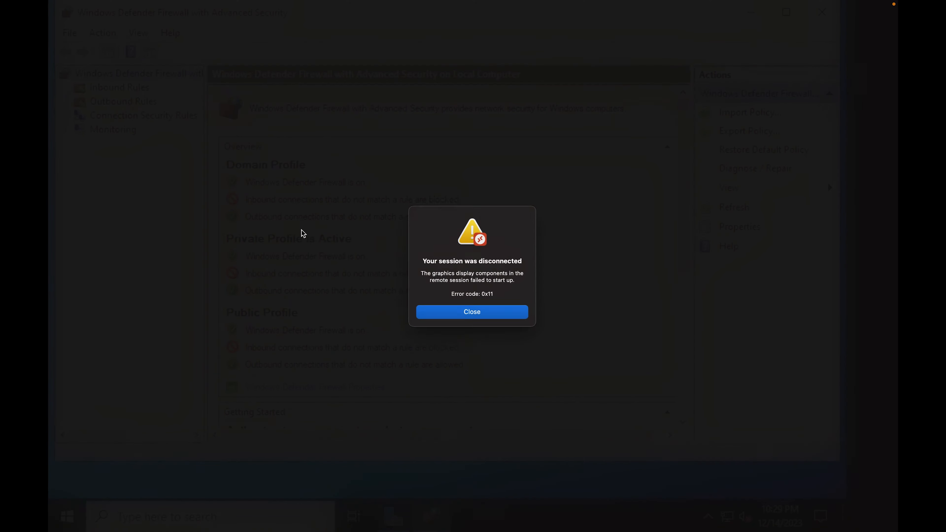
click(488, 319)
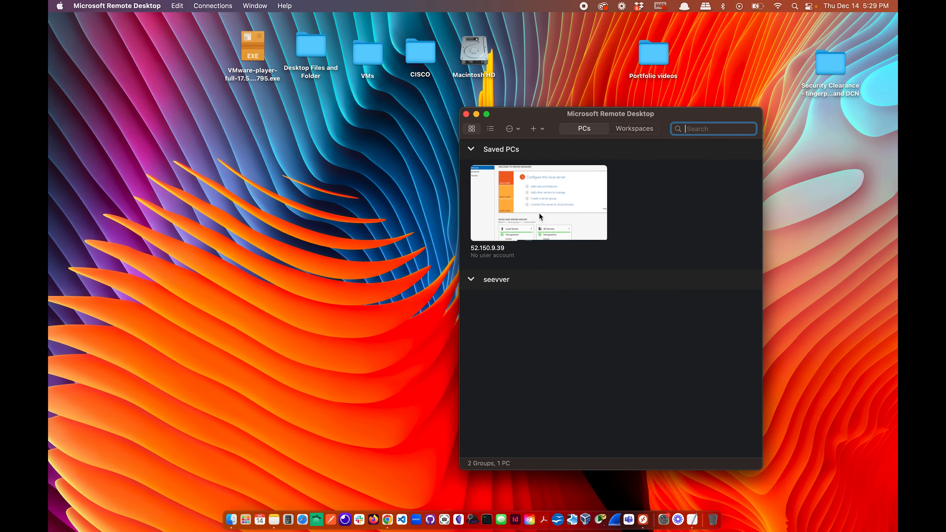
double_click(532, 213)
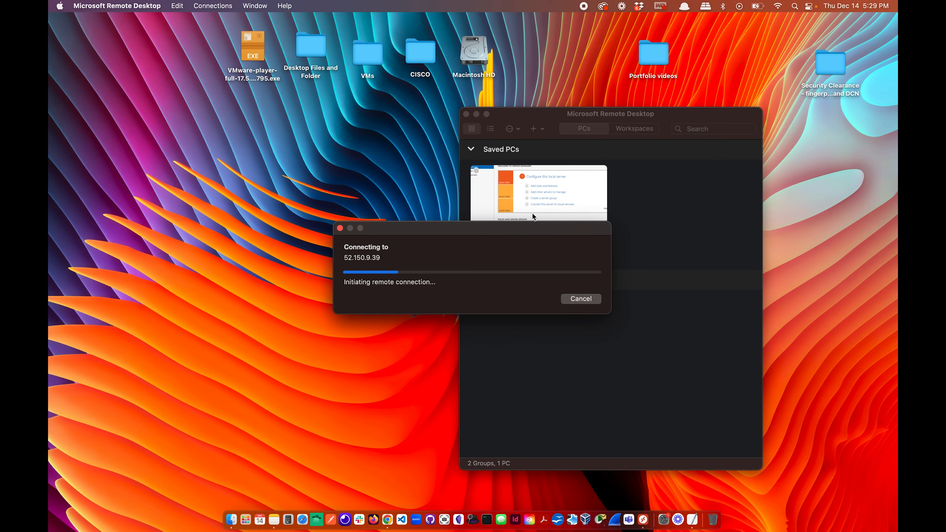
text(g)
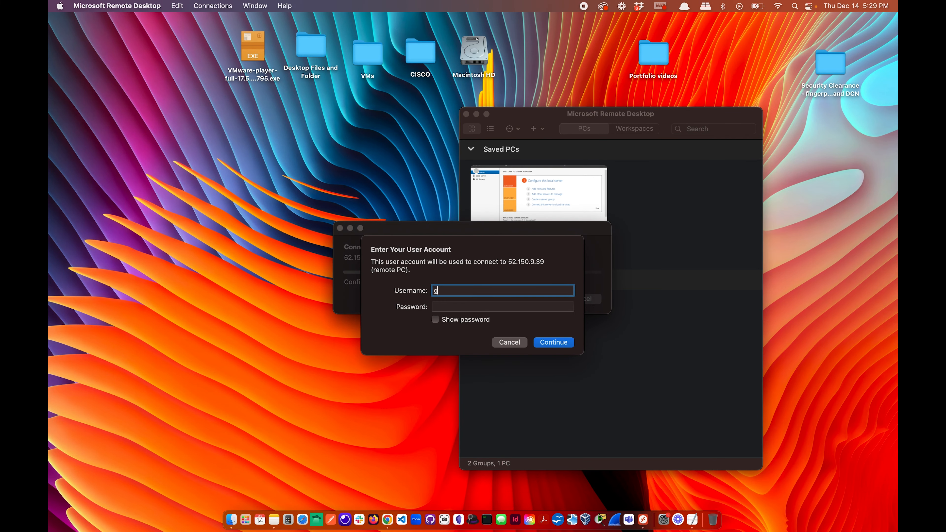
text(iovanniDomain)
click(480, 308)
text(************)
key(Return)
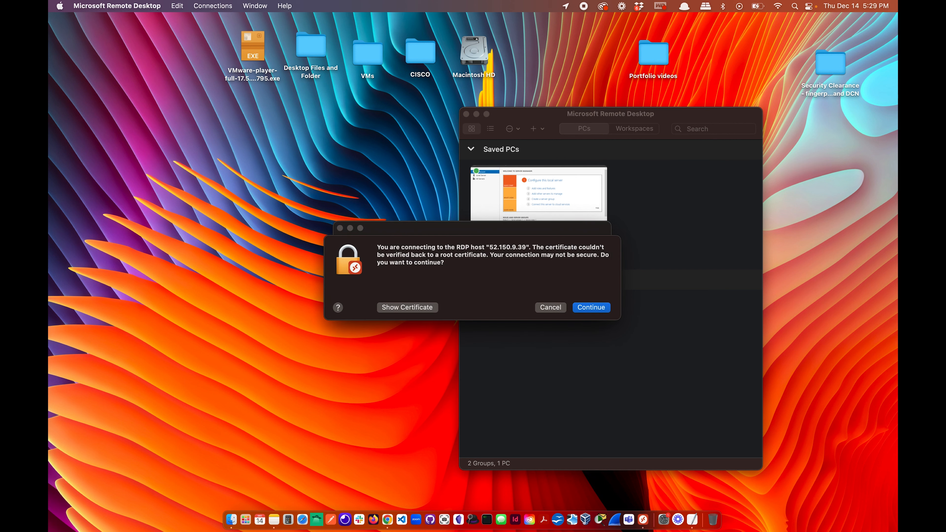
click(600, 307)
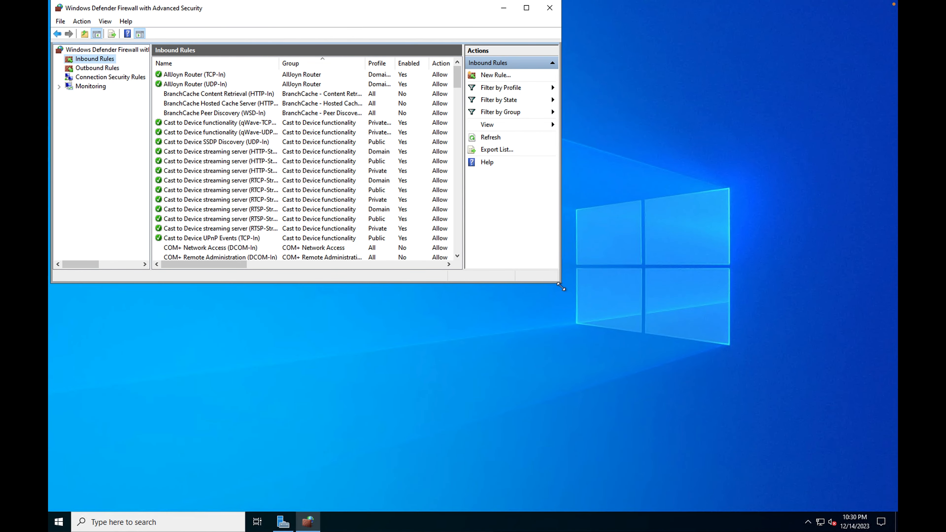
Maximize the firewall window and sort the Inbound Rules by Protocol.
drag(564, 283, 646, 284)
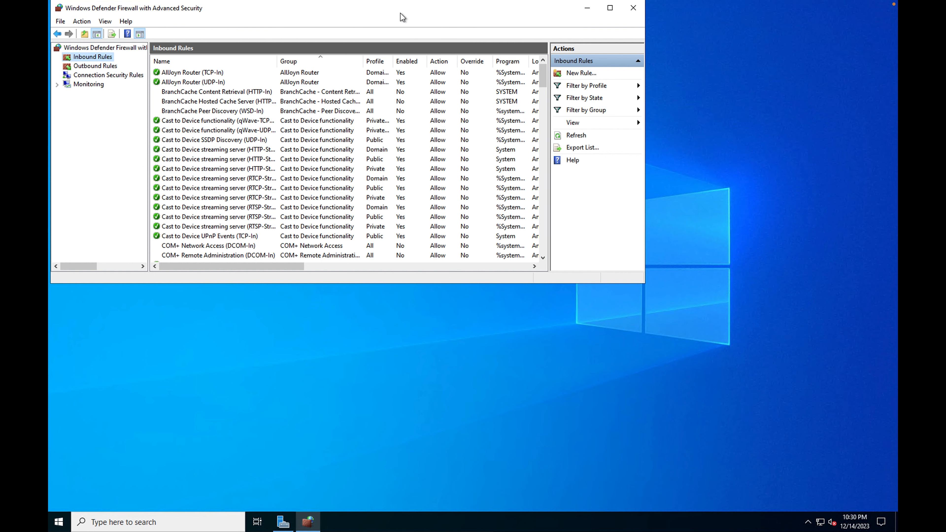
drag(402, 12, 402, 15)
click(611, 12)
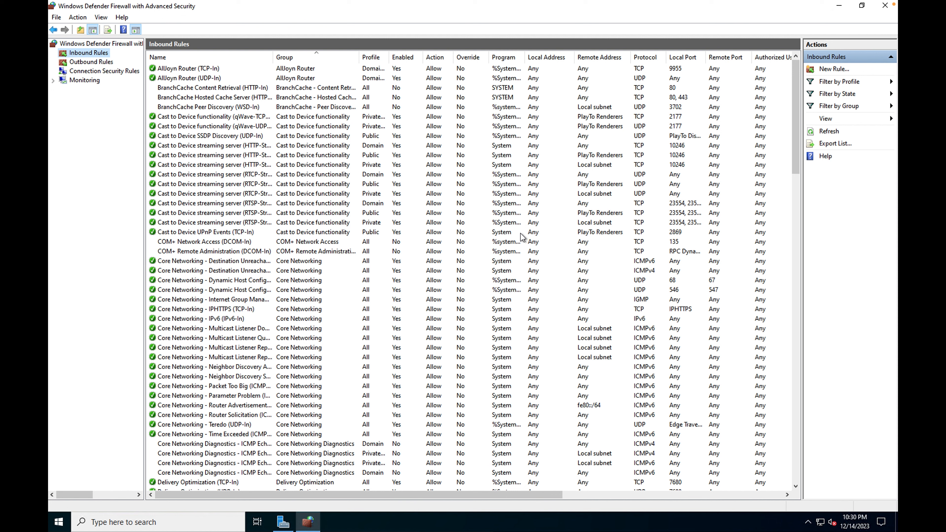
click(643, 60)
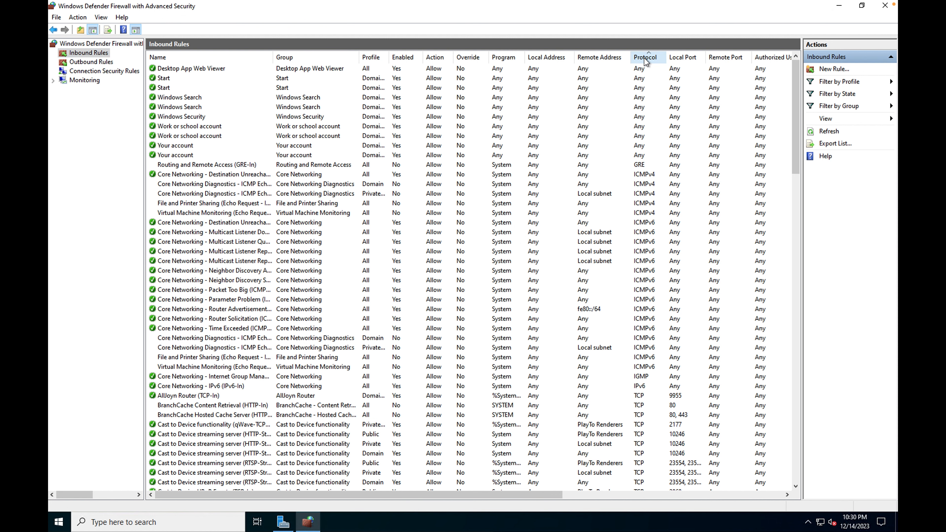
Enable the Domain and Private Core Networking Diagnostics ICMP Echo Request (ICMPv4-In) rules.
click(644, 174)
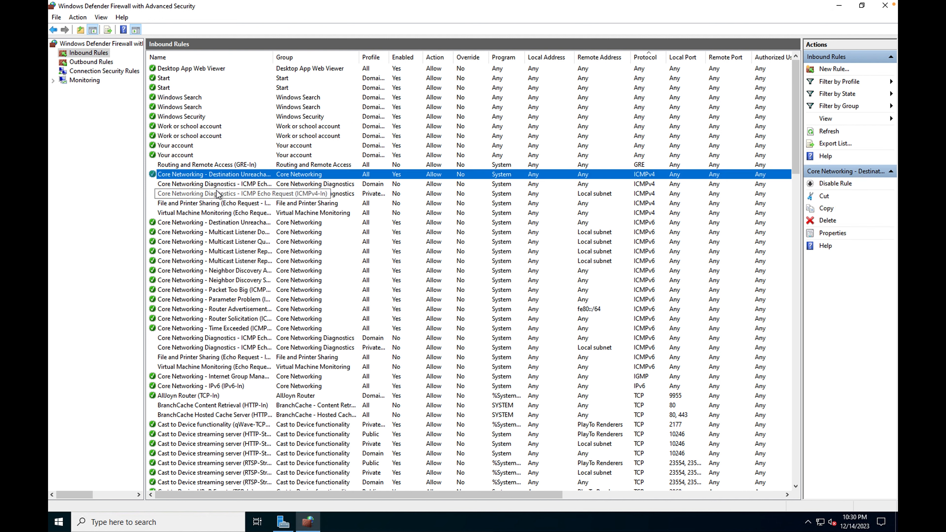
click(206, 184)
right_click(206, 184)
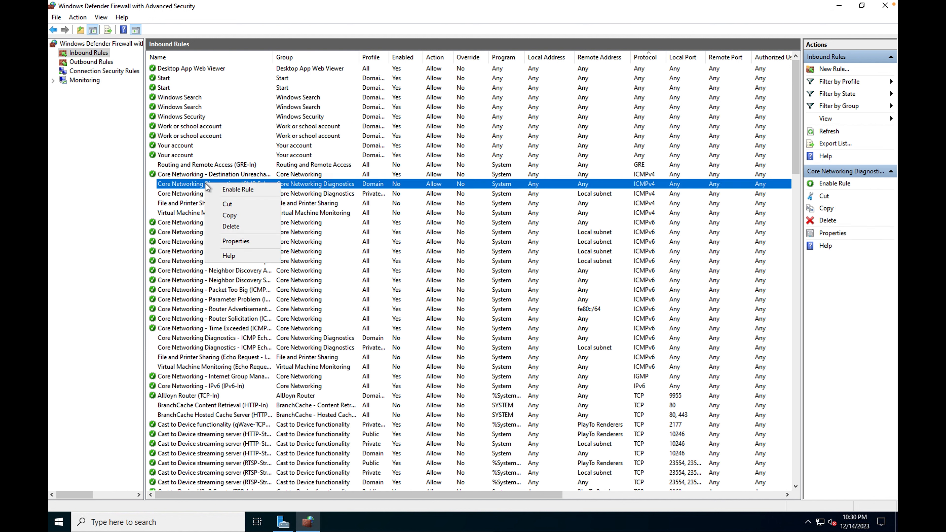
click(229, 190)
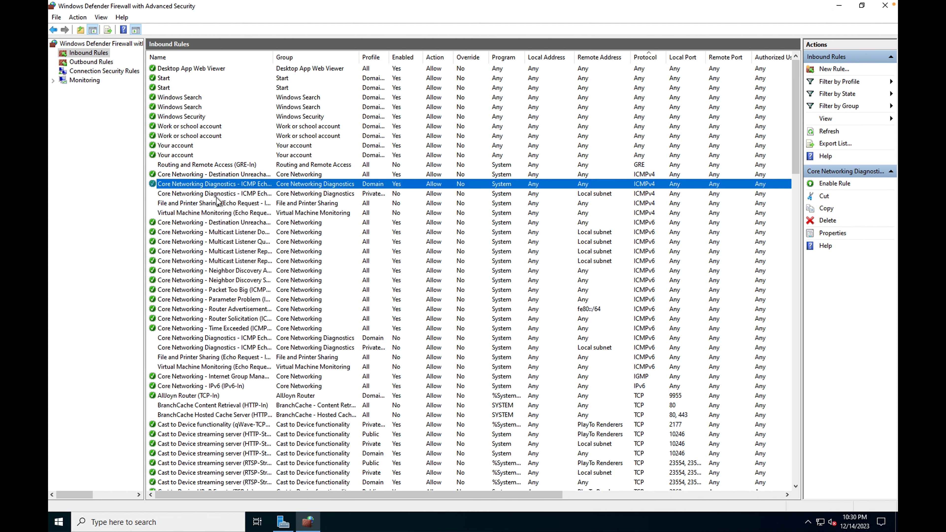
right_click(206, 193)
click(239, 204)
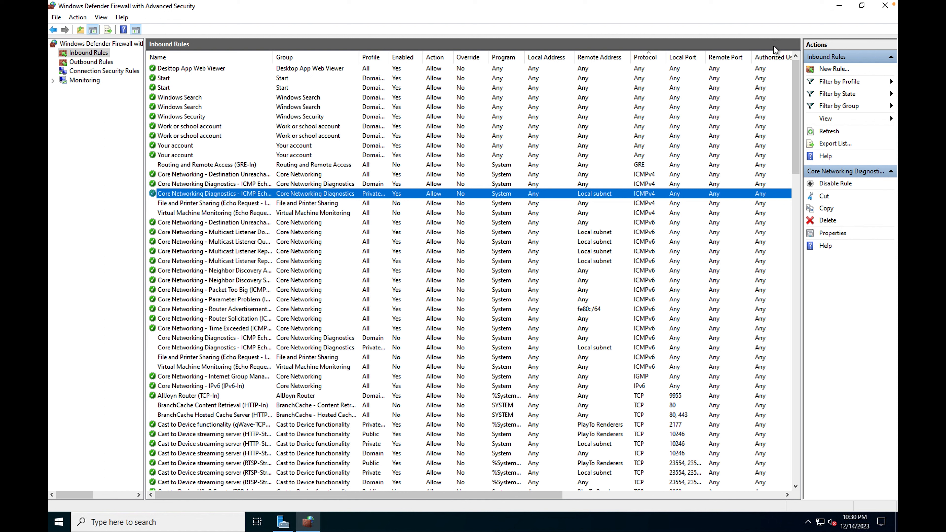
Restore the firewall window to normal size and bring Server Manager back to the front.
click(867, 10)
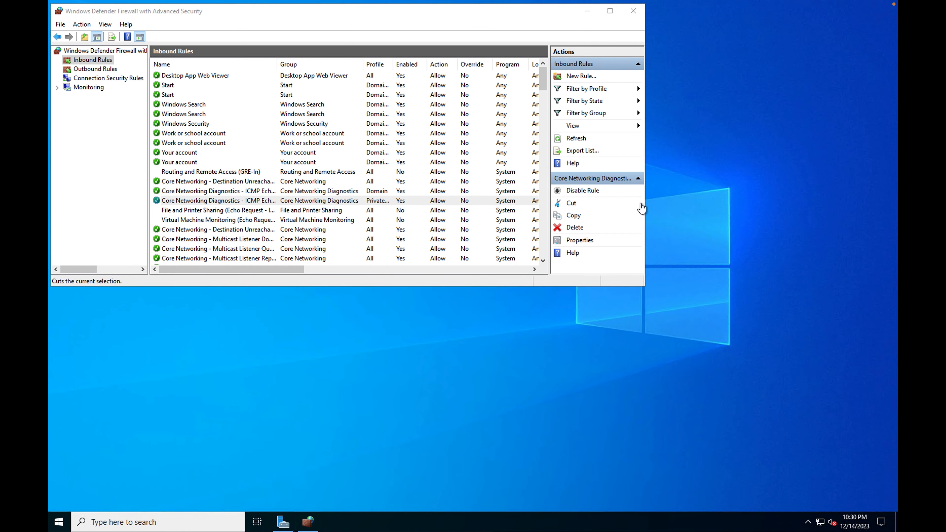
drag(645, 205, 542, 206)
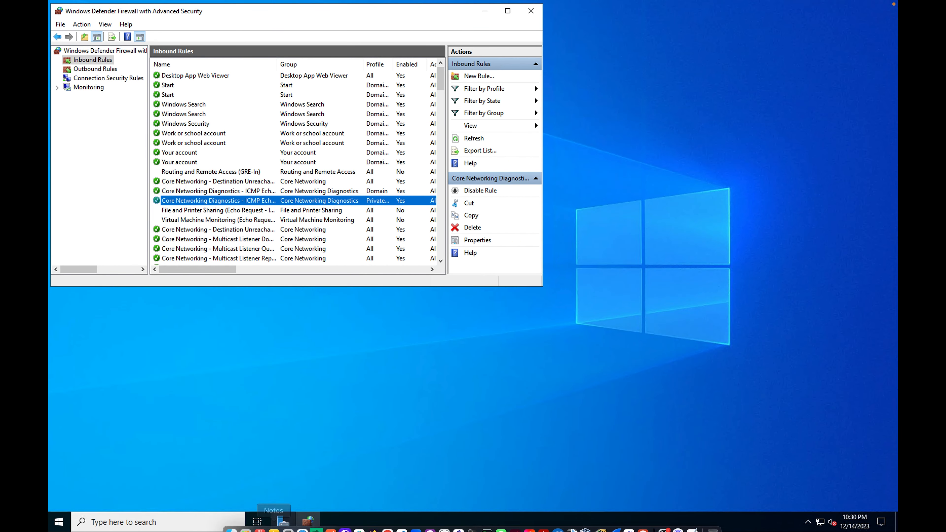
click(283, 522)
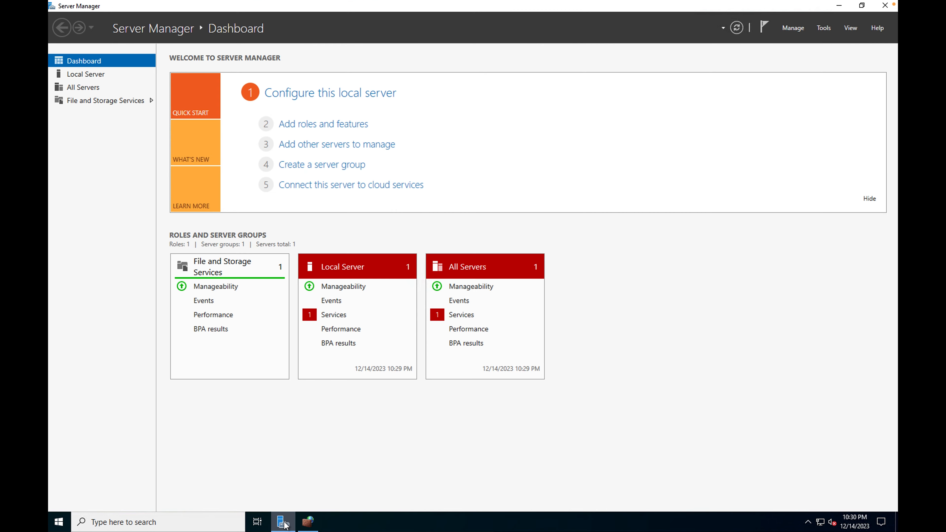
Start the Add Roles and Features Wizard with a role-based installation targeting DC-1.
click(329, 124)
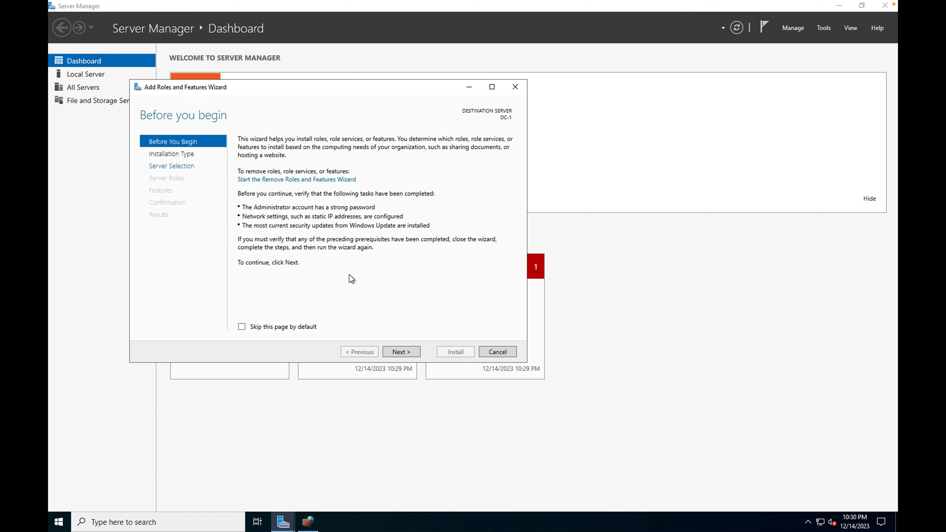
click(411, 354)
click(411, 353)
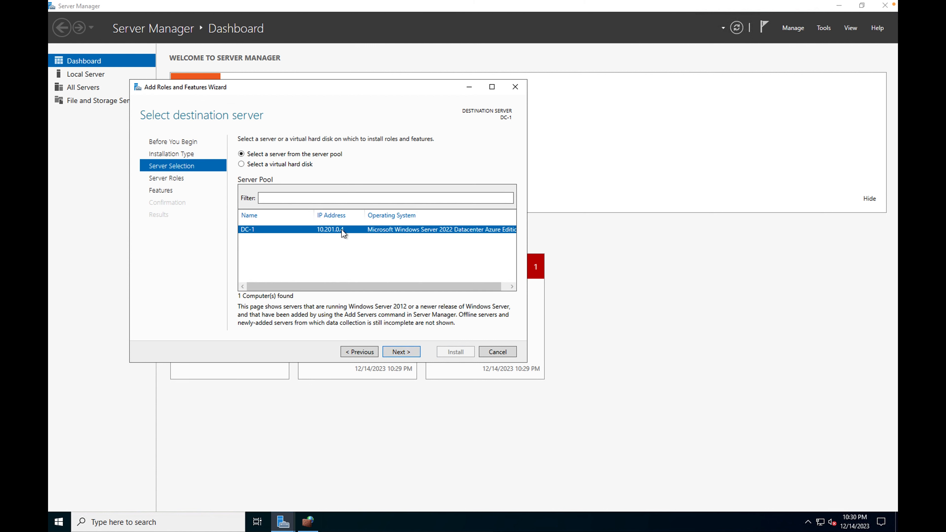
click(409, 353)
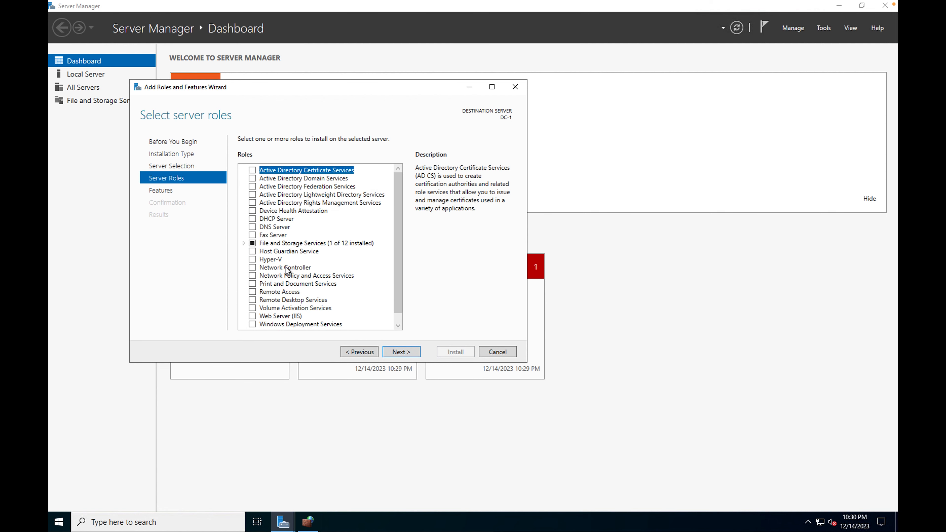
Select Active Directory Domain Services with its management features and install it.
click(252, 178)
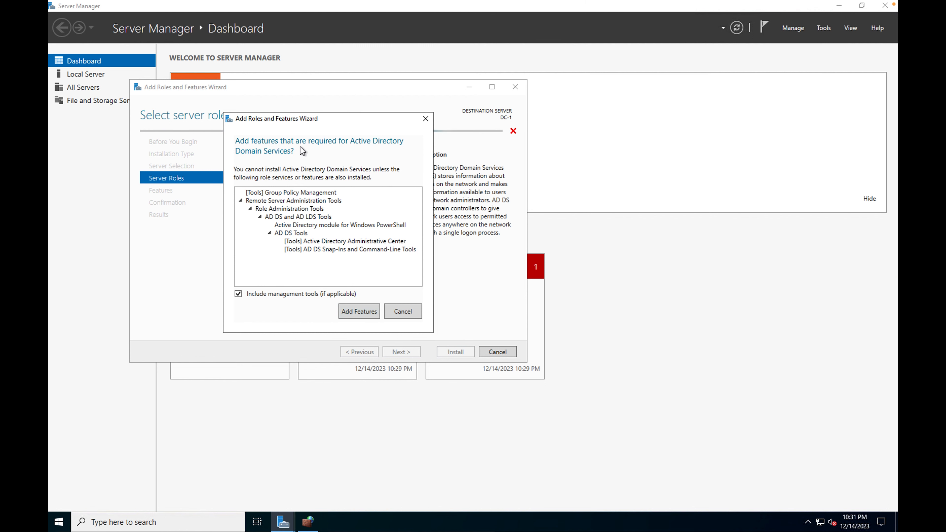
click(367, 313)
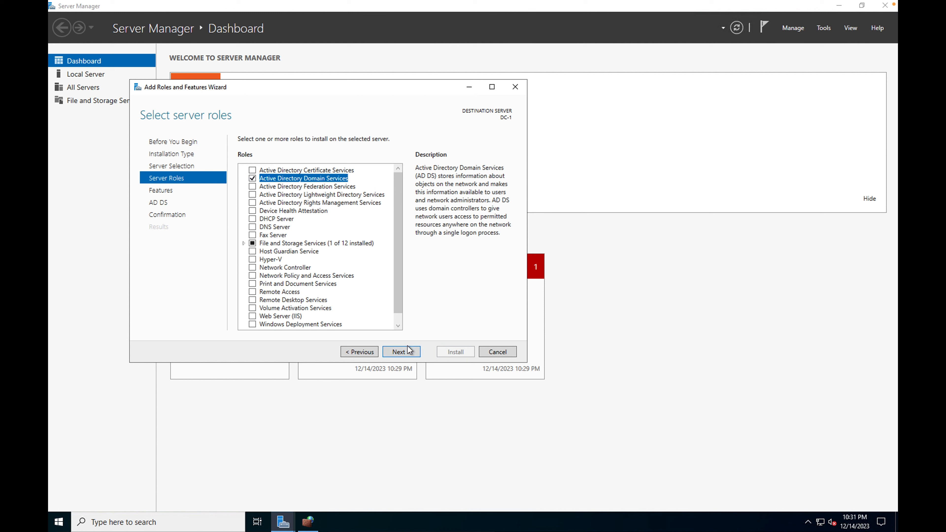
click(410, 353)
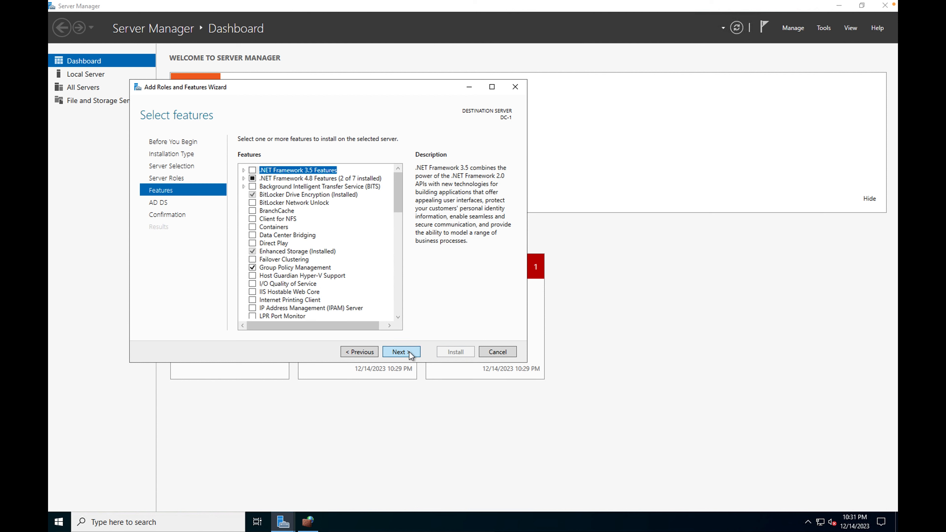
click(409, 352)
click(409, 352)
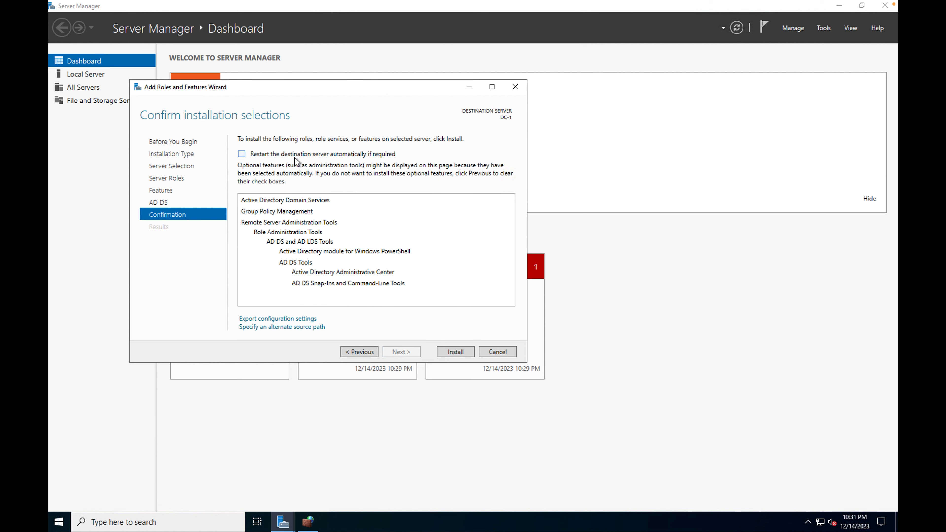
click(456, 352)
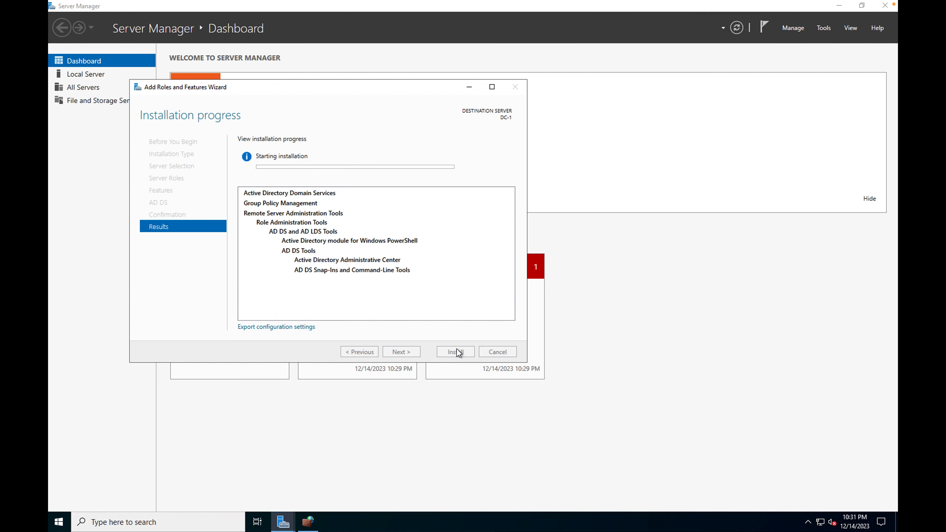
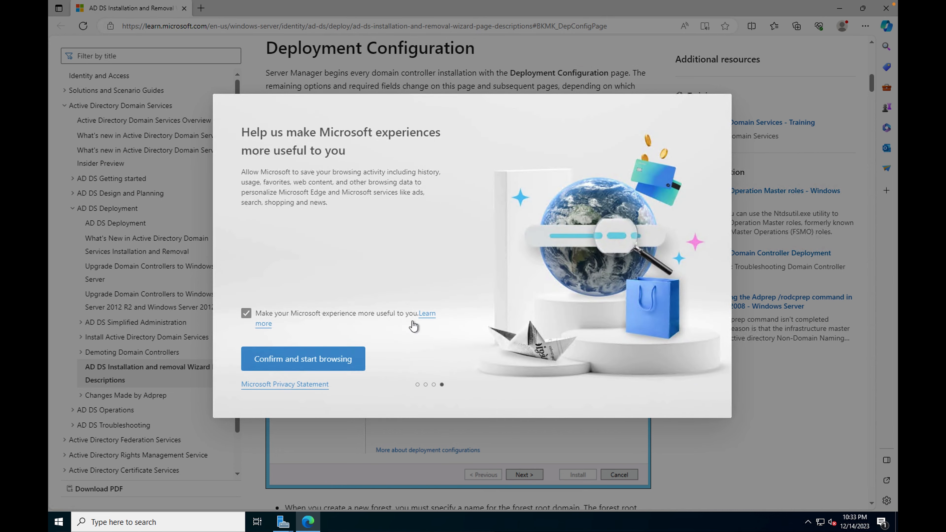
Dismiss the Edge welcome prompt and close the browser to return to the AD DS wizard.
click(299, 361)
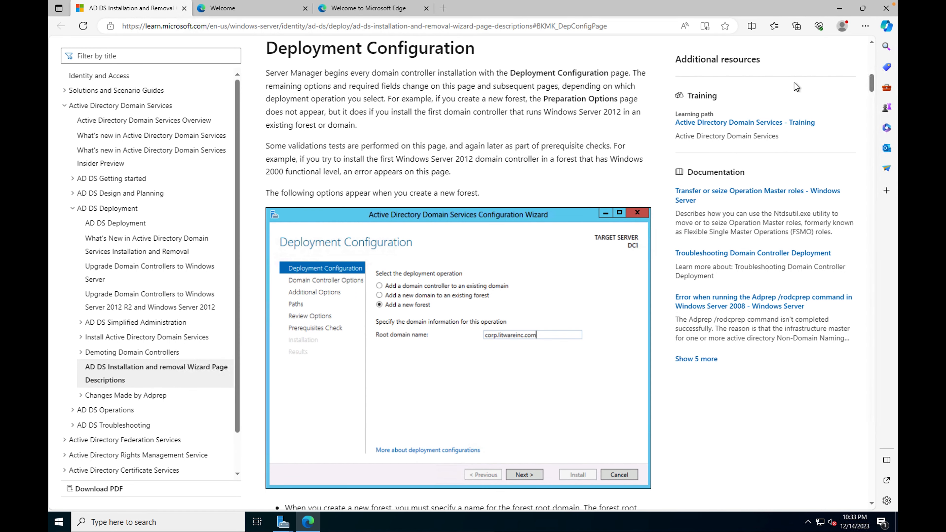
click(883, 10)
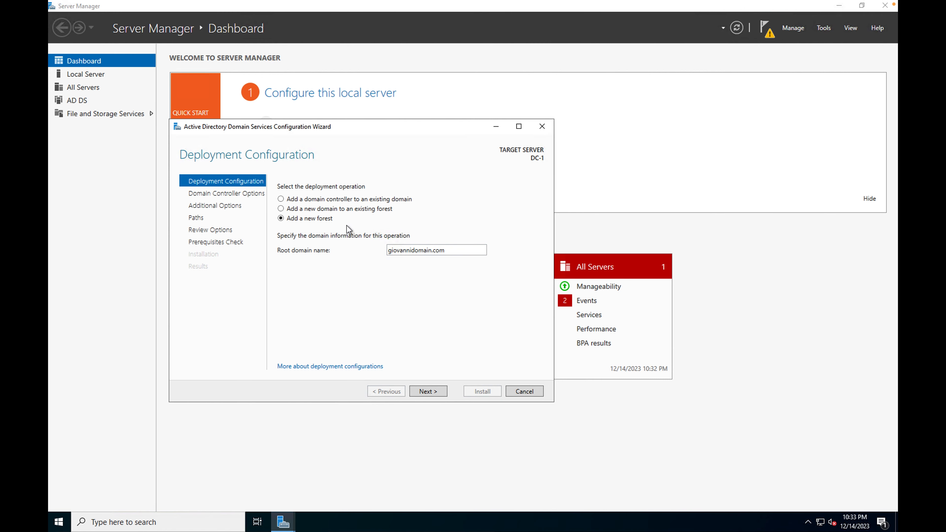
Accept the new forest, enter the DSRM password, and keep default DNS, NetBIOS and folder paths.
click(428, 392)
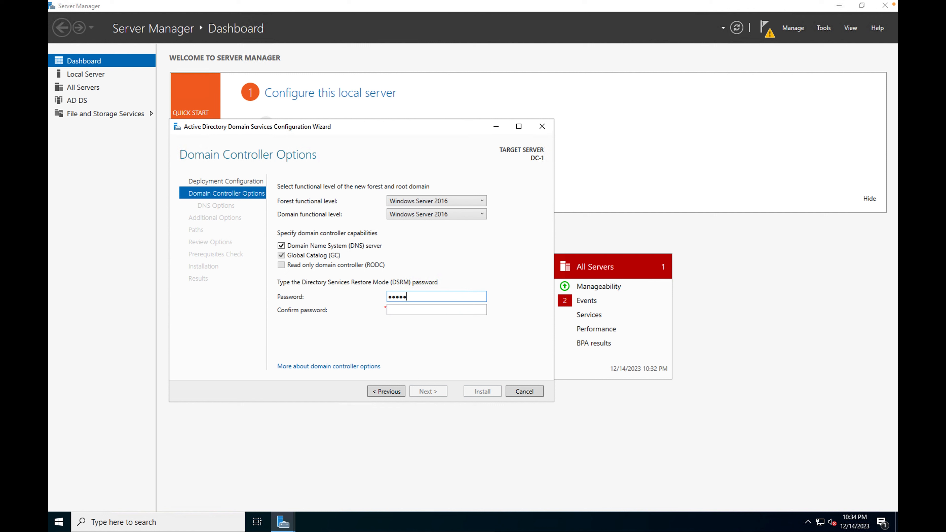
click(436, 311)
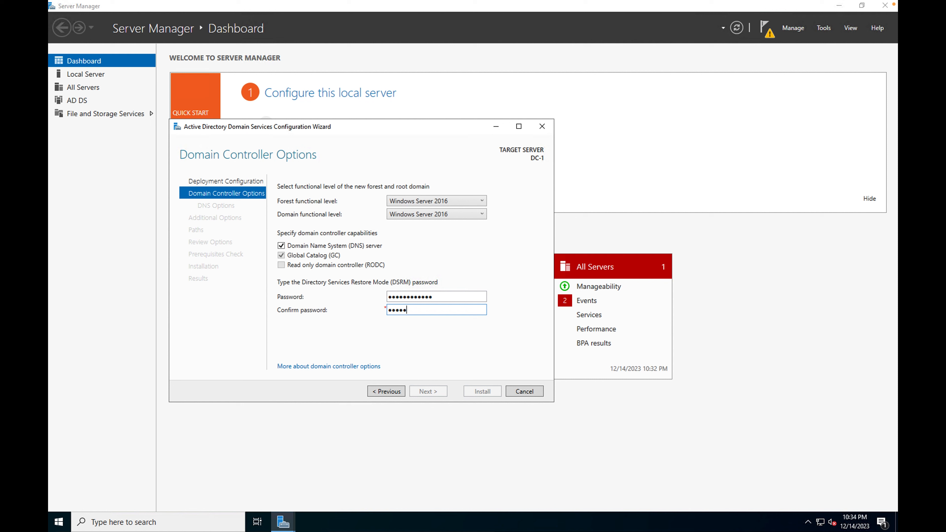
text(3!)
click(439, 391)
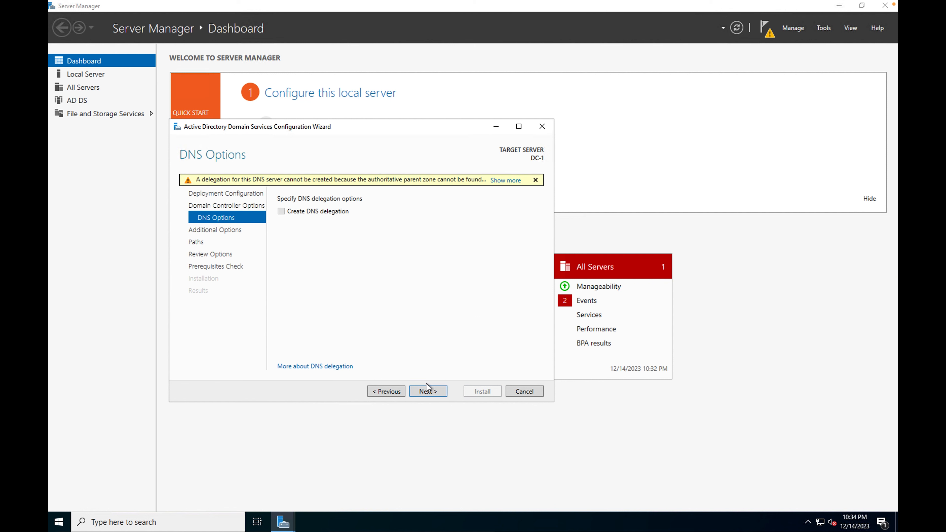
click(428, 390)
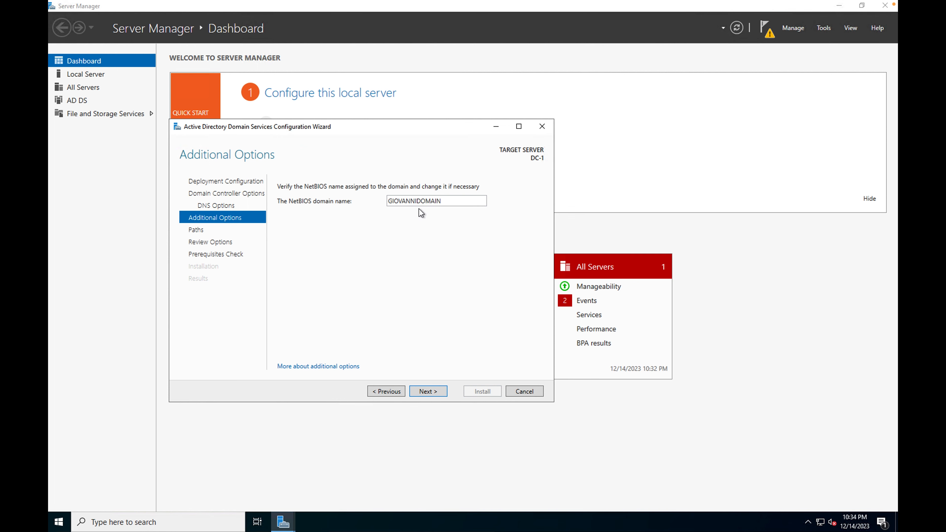
click(427, 393)
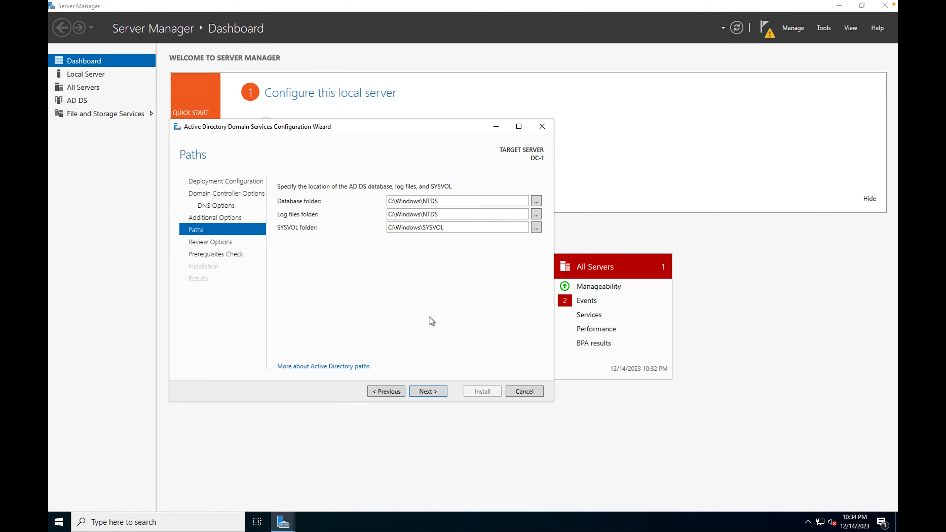
click(429, 390)
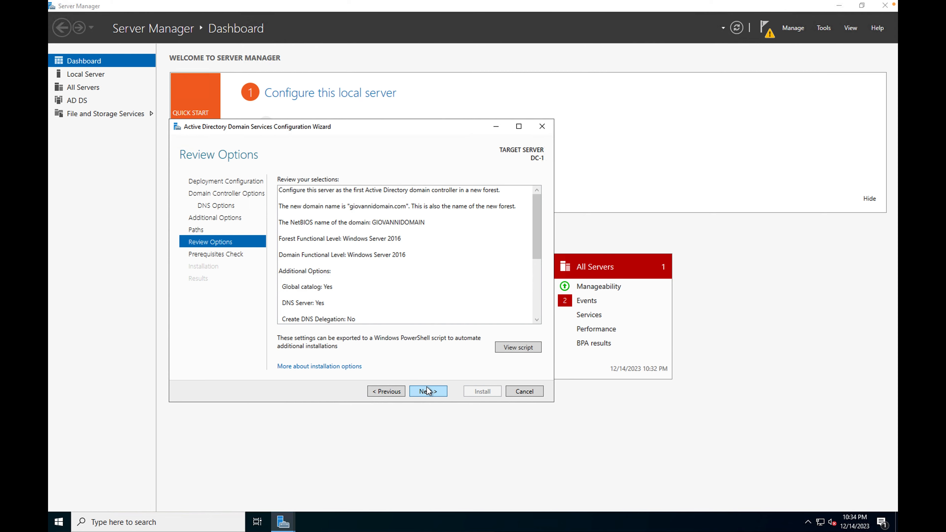
Pass Review Options and the prerequisites check, then install Active Directory Domain Services.
scroll(432, 245, down, 3)
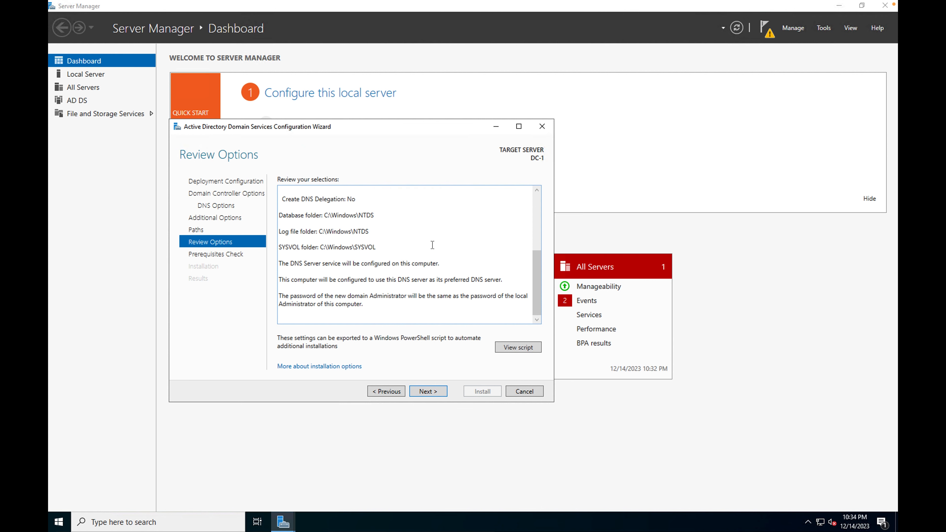
click(432, 393)
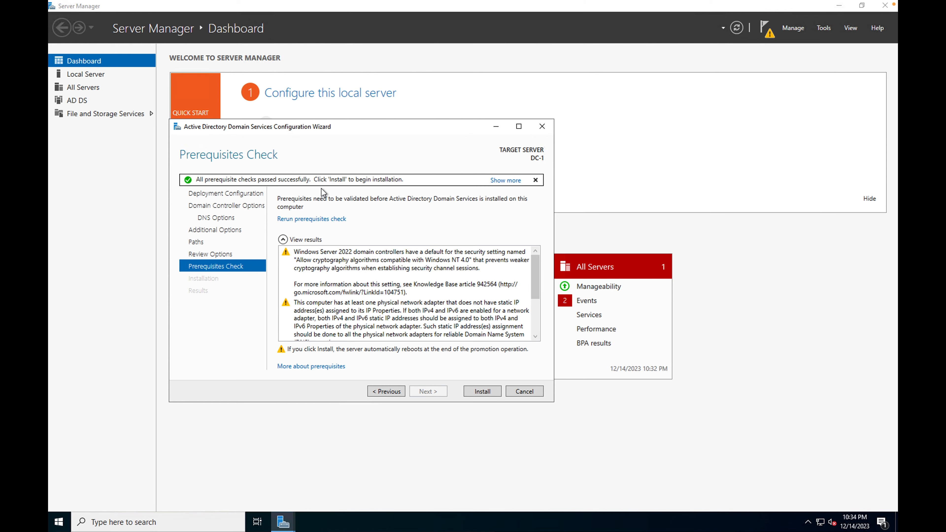
scroll(389, 306, down, 3)
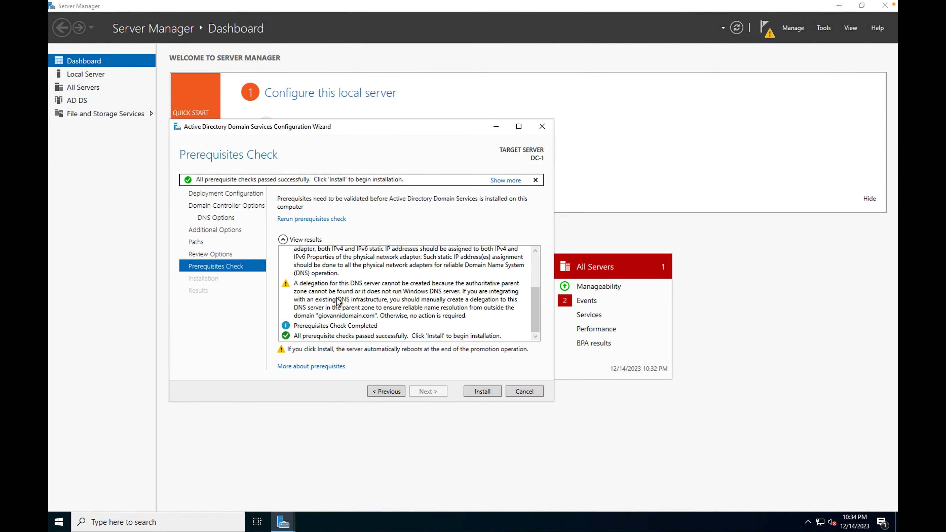
click(476, 392)
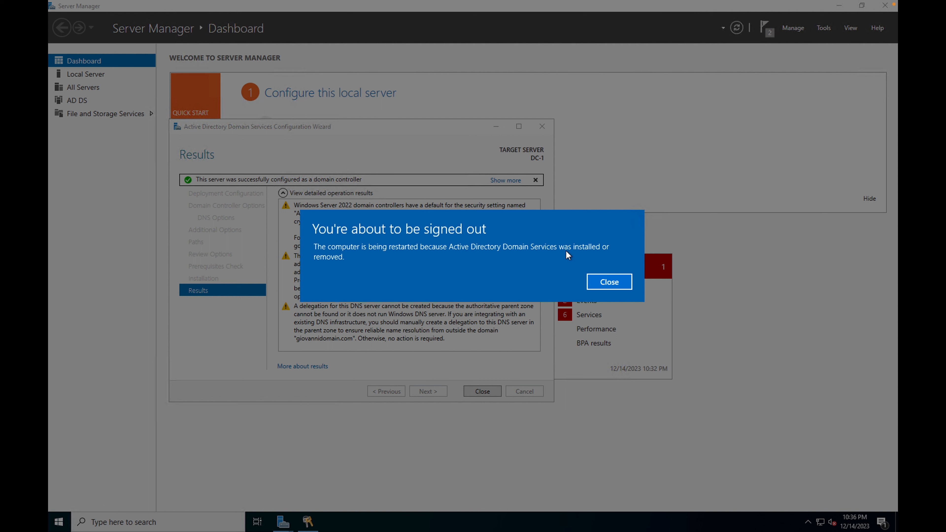
Close the sign-out notice, wizard and disconnect message, then return to the Azure portal home.
click(609, 282)
click(482, 391)
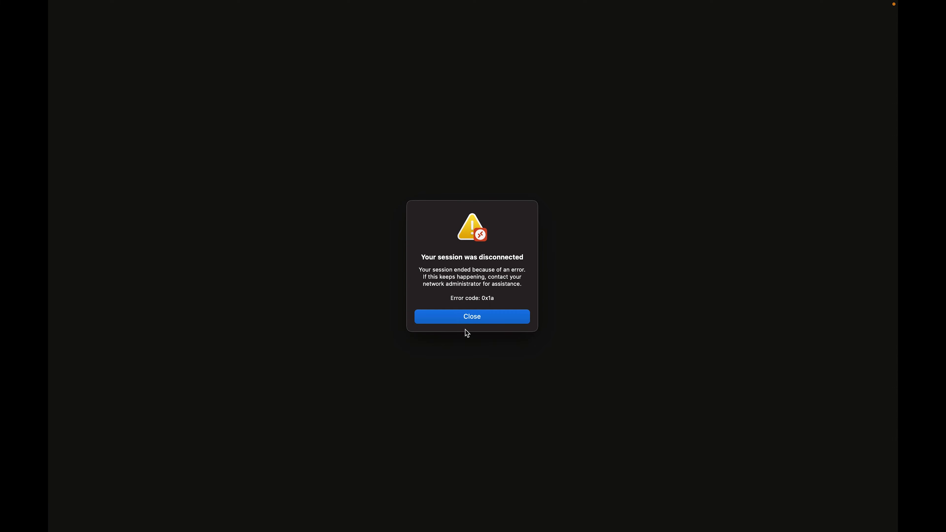
click(466, 316)
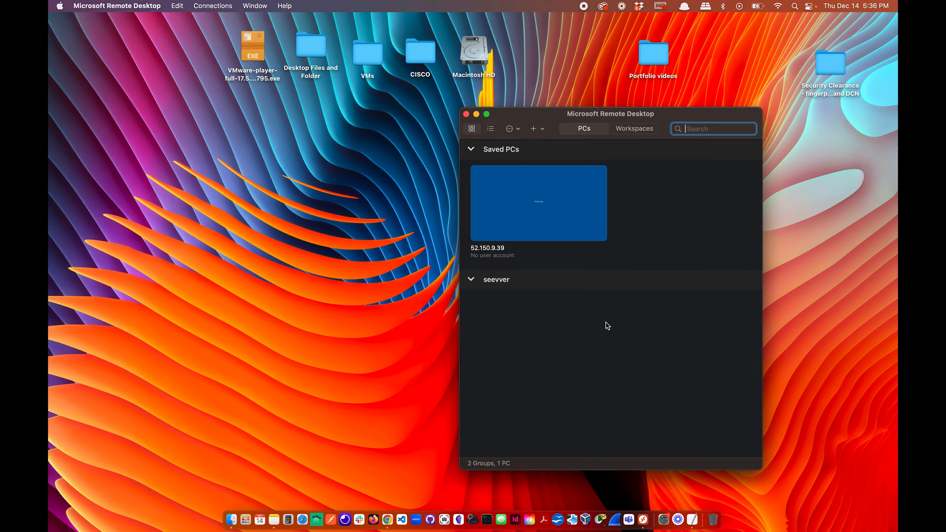
key(ctrl+Right)
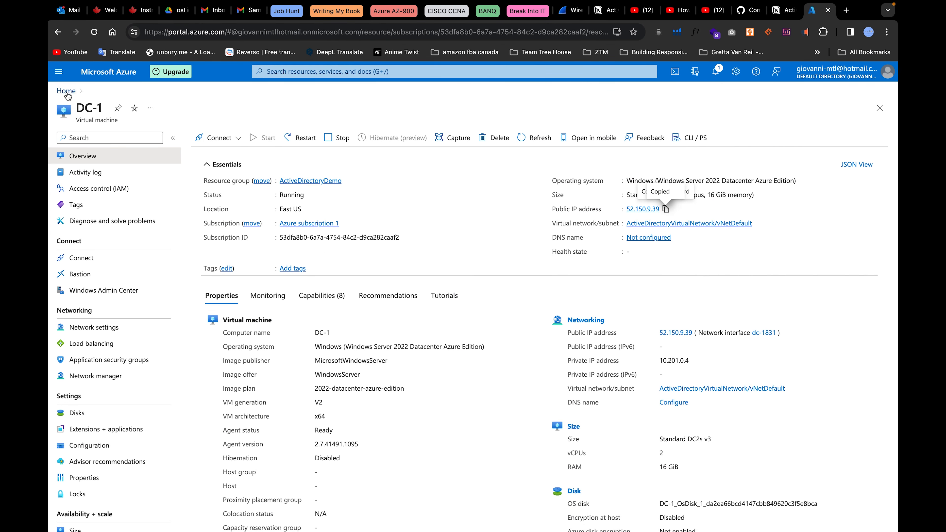
click(67, 93)
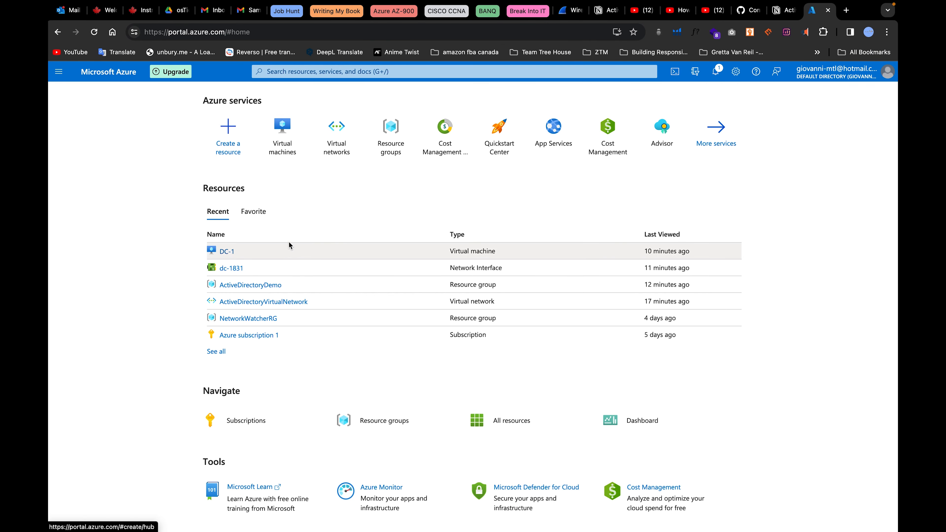
Navigate from Home through Resource groups into the ActiveDirectoryDemo resource group.
click(284, 145)
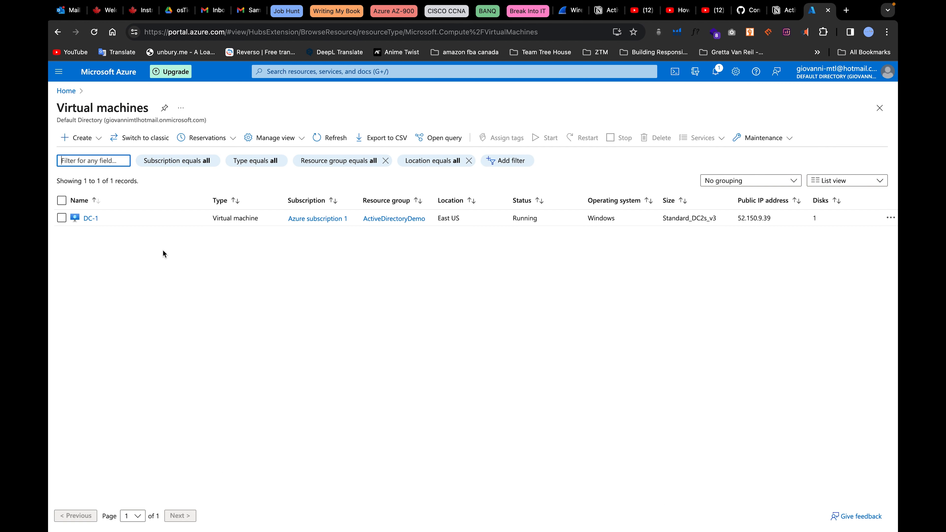
click(66, 90)
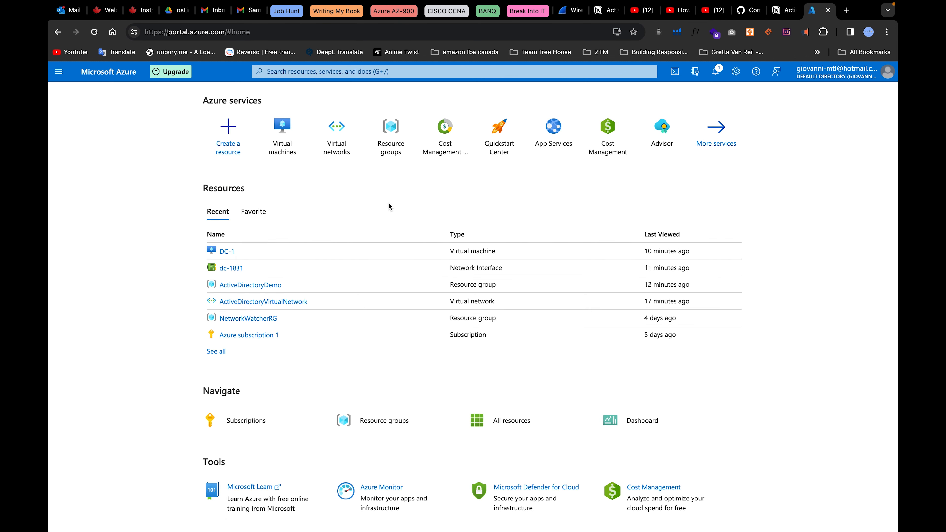
click(393, 146)
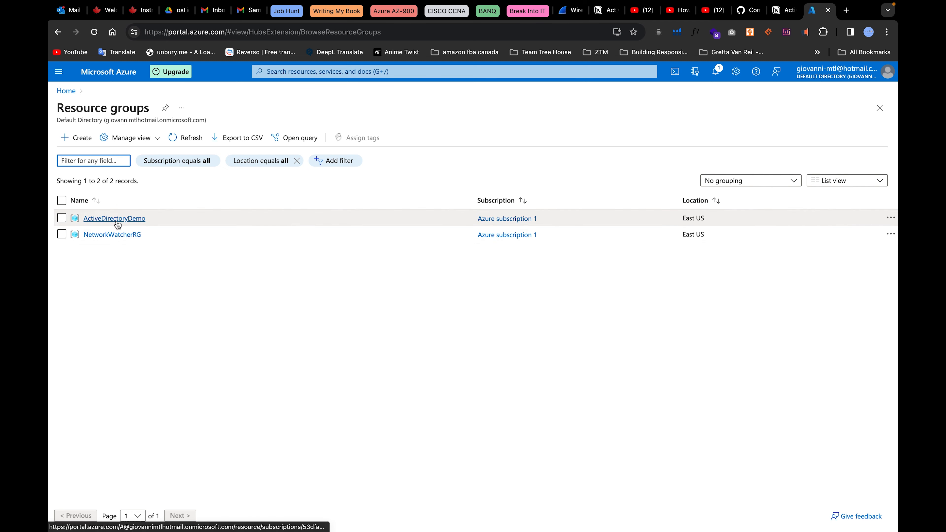
click(115, 218)
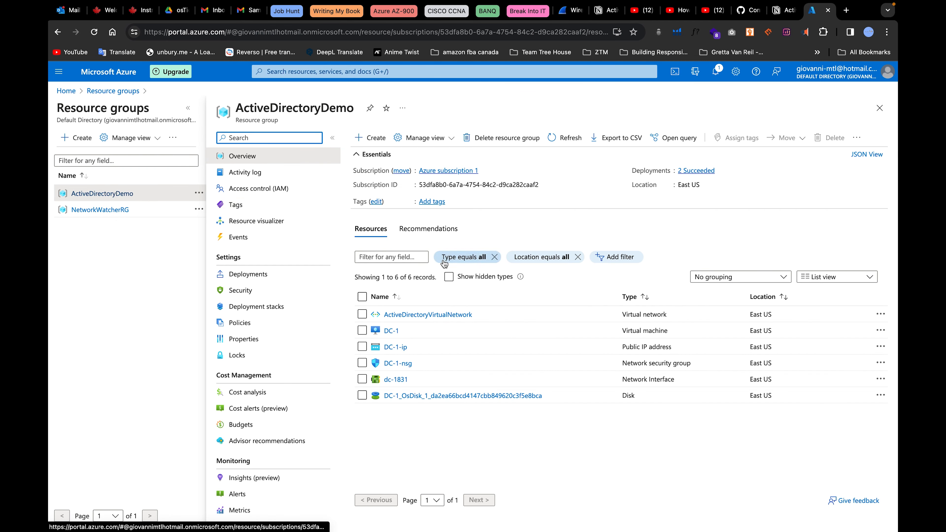
click(420, 418)
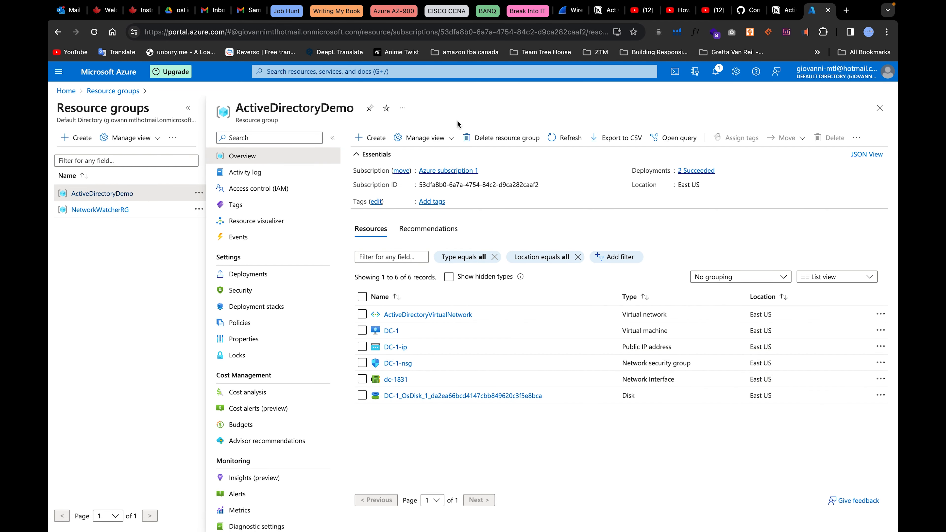
Search the Marketplace for 'virtual machine' and start creating a Virtual machine.
click(368, 137)
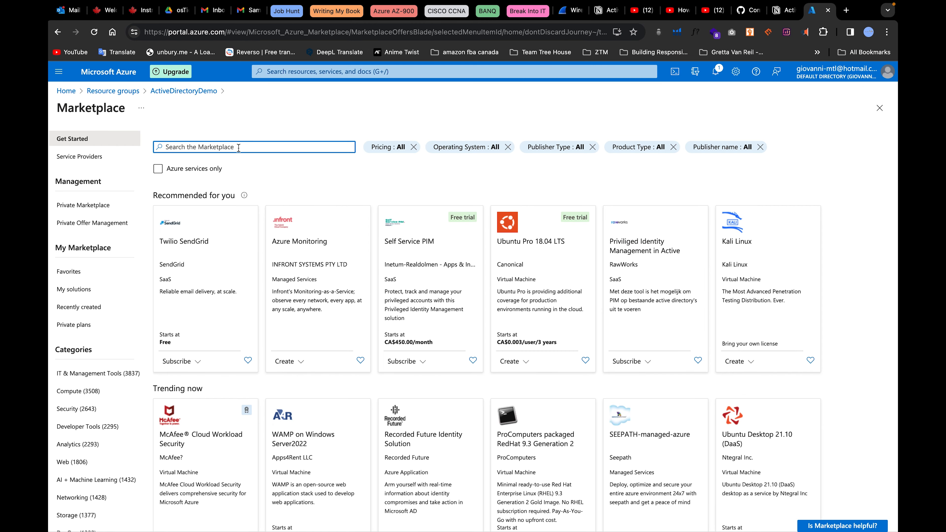
text(virtual)
click(239, 163)
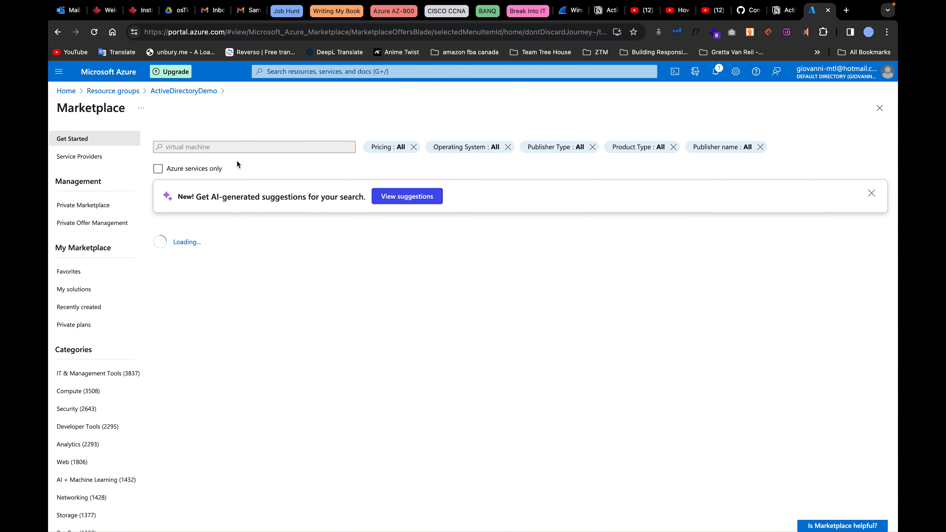
click(190, 299)
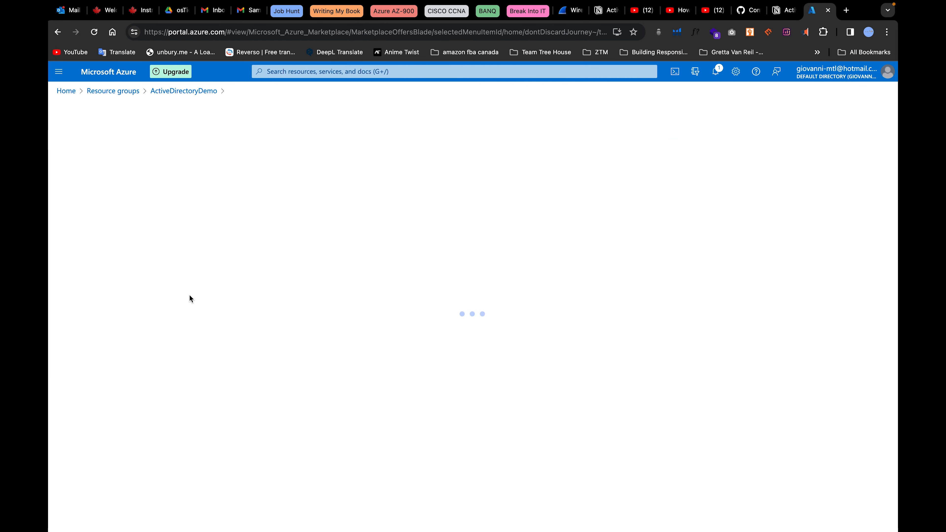
click(266, 210)
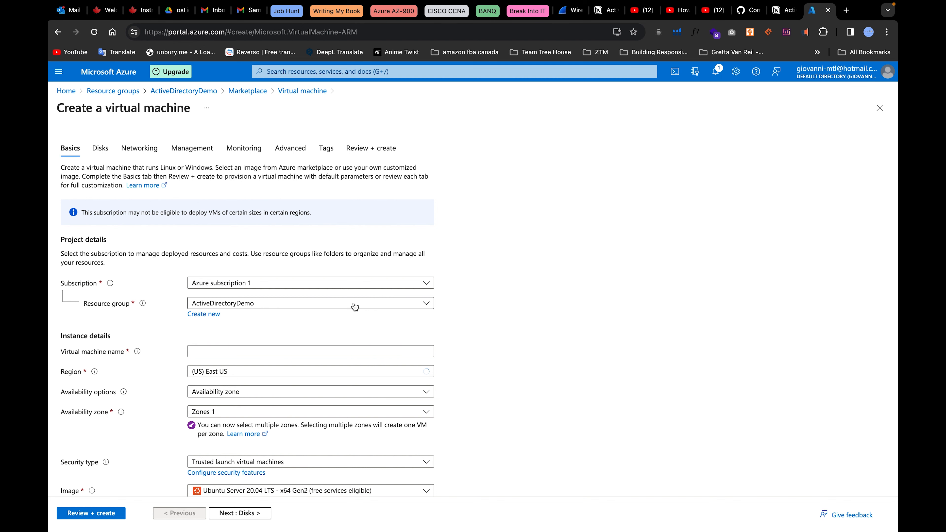
Name the client VM in East US, no redundancy, Standard security, Windows 10 Pro image.
scroll(354, 307, down, 3)
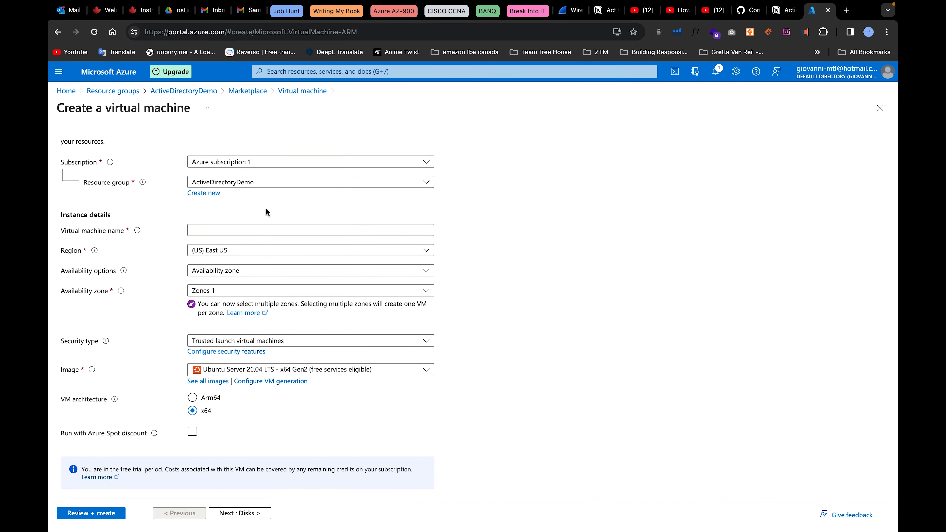
scroll(265, 212, down, 1)
click(249, 185)
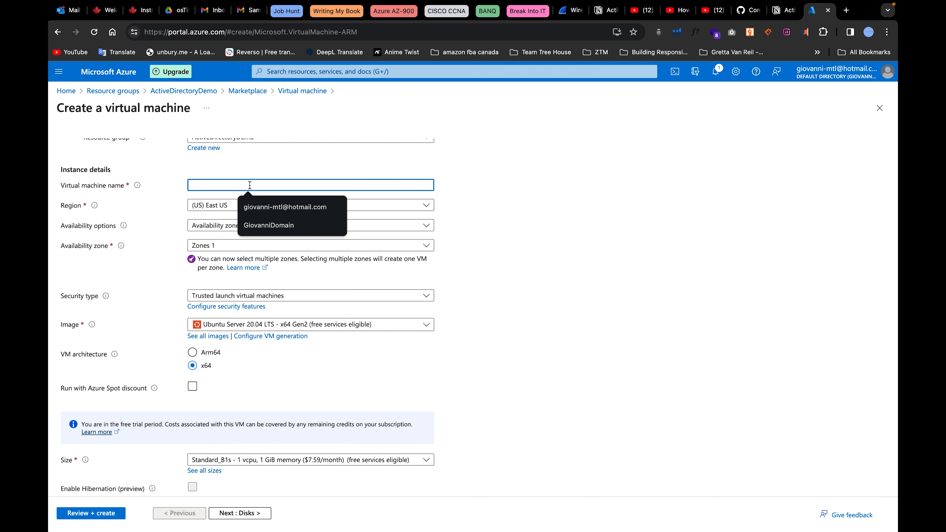
text(giovanniClient)
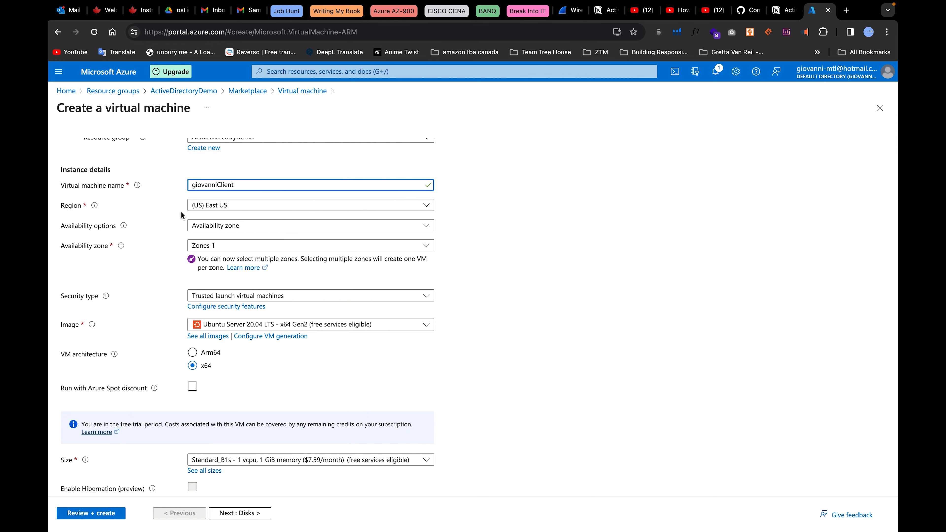
click(223, 207)
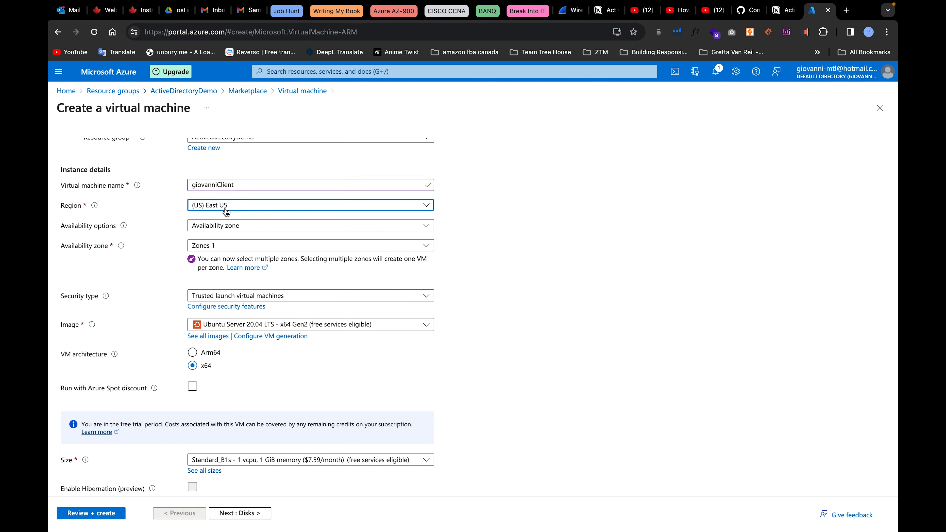
click(177, 219)
click(232, 223)
click(237, 242)
click(237, 245)
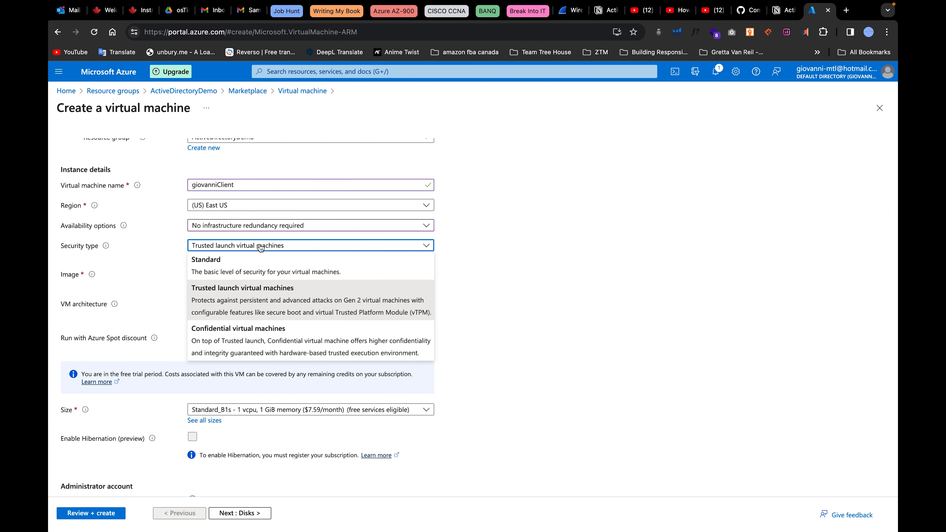
click(239, 269)
click(260, 270)
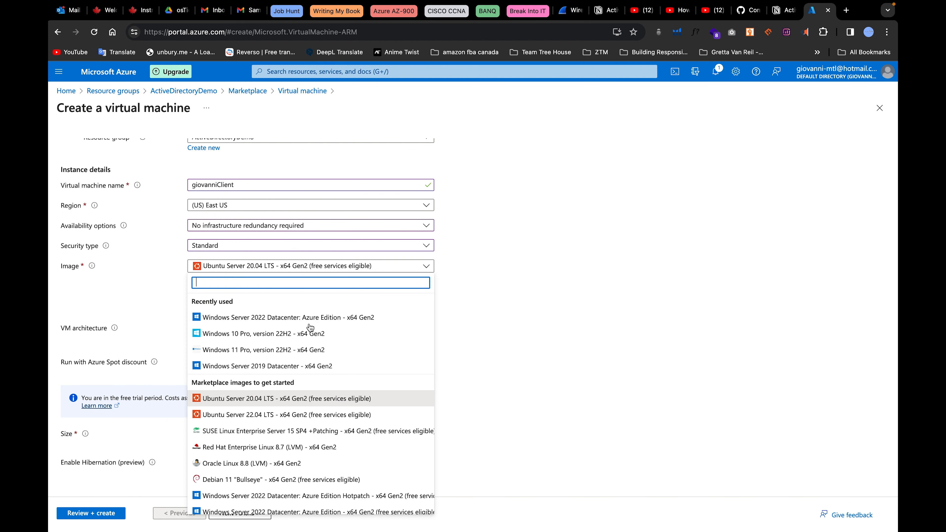
click(298, 334)
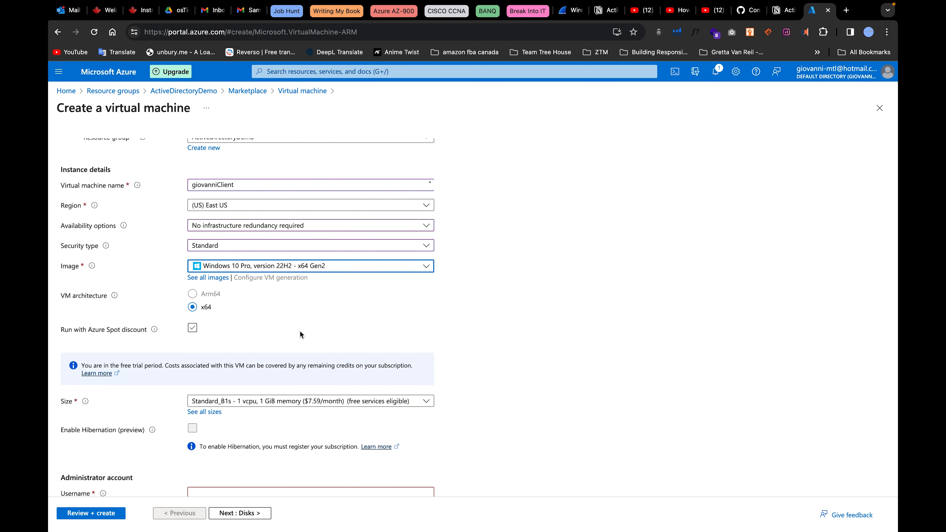
Choose size Standard_DC2s_v3, enter the admin username and password, and confirm the Windows licence.
scroll(354, 363, down, 2)
scroll(353, 363, down, 5)
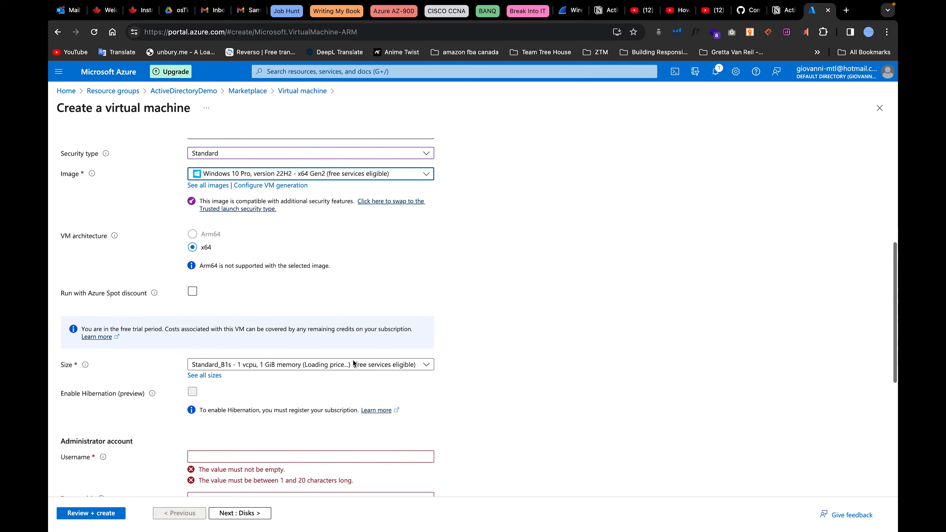
click(274, 218)
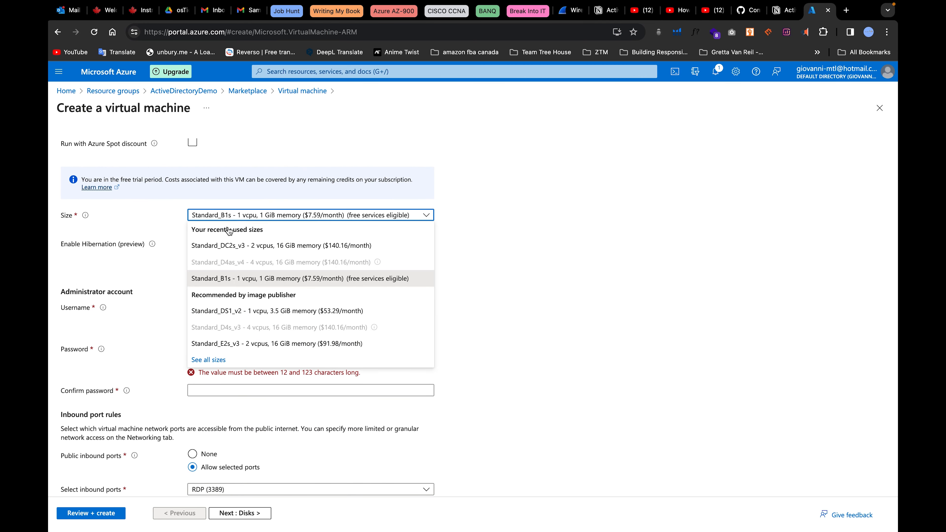
click(273, 246)
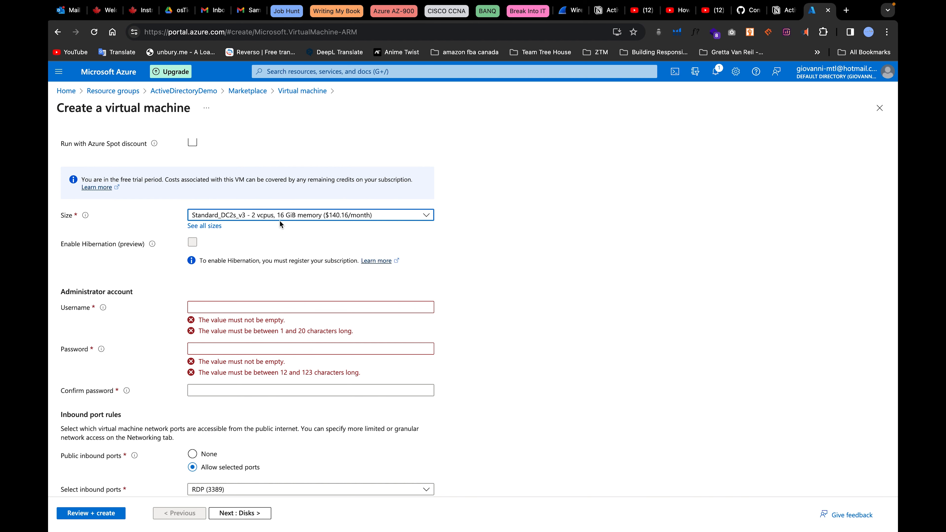
scroll(280, 224, down, 3)
click(223, 230)
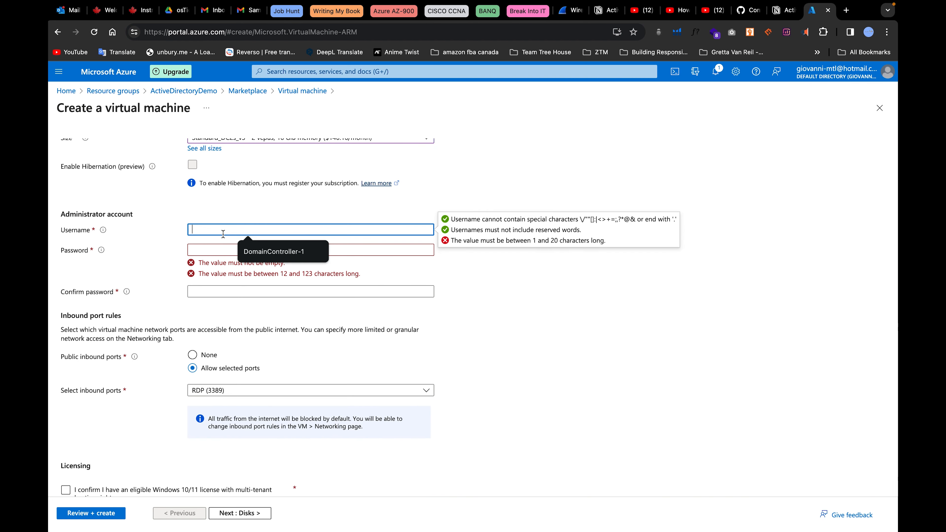
text(Giovanni)
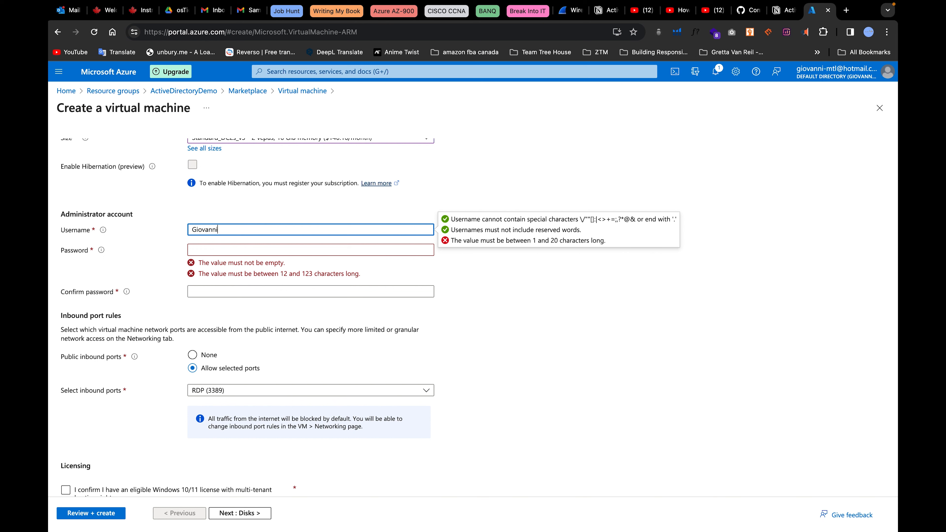
text(Client)
click(212, 252)
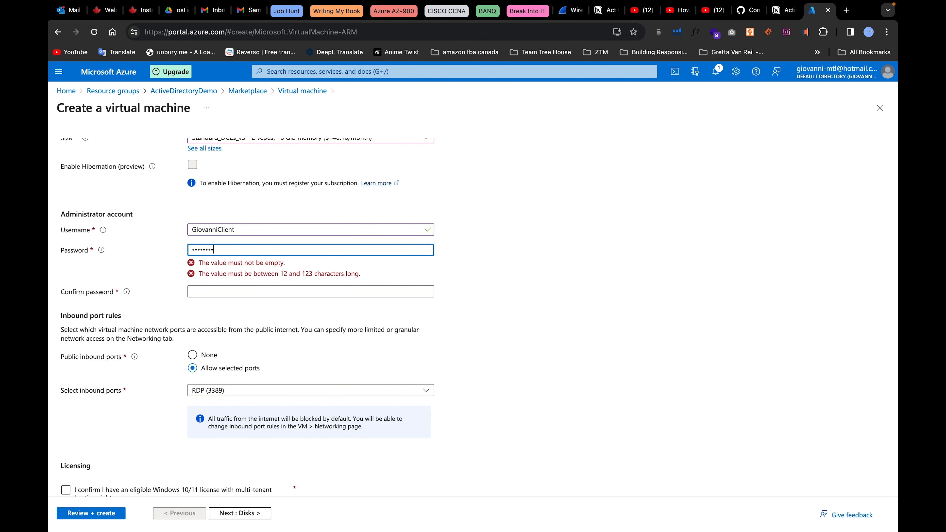
click(230, 269)
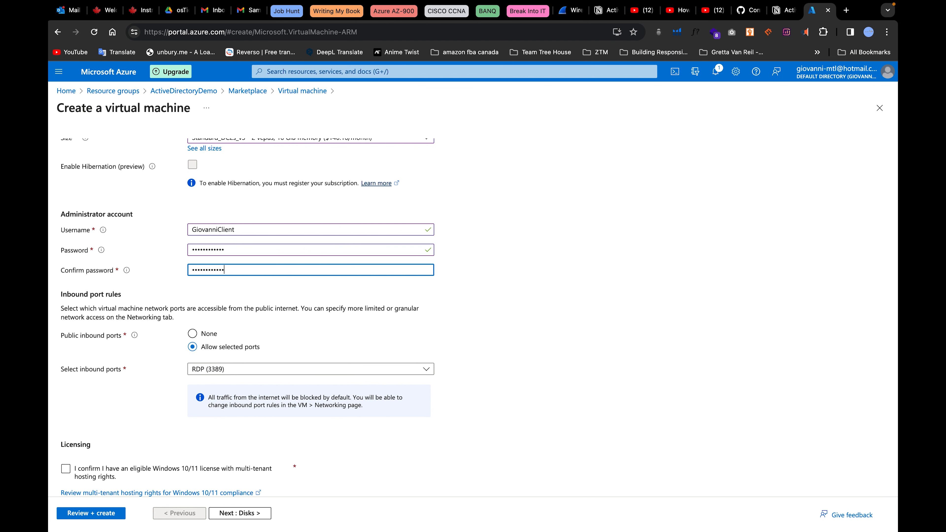
scroll(290, 346, down, 1)
click(82, 463)
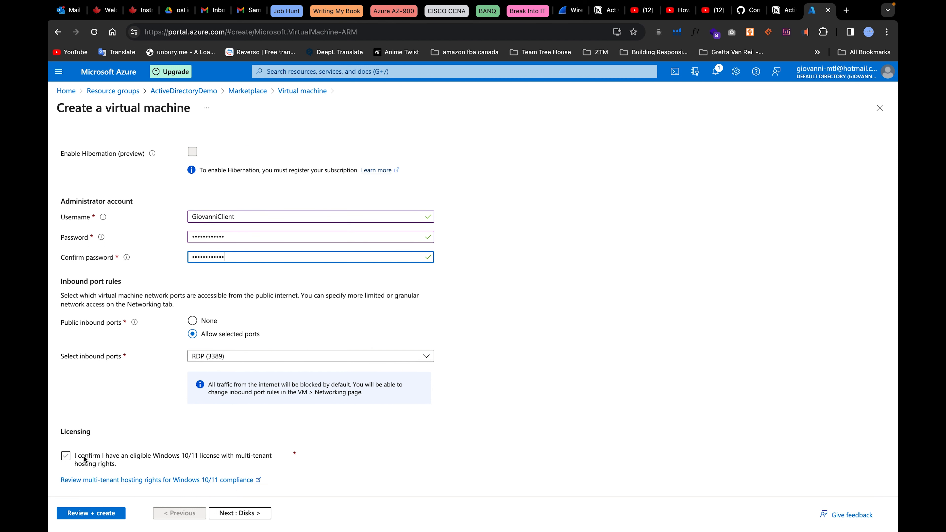
click(66, 457)
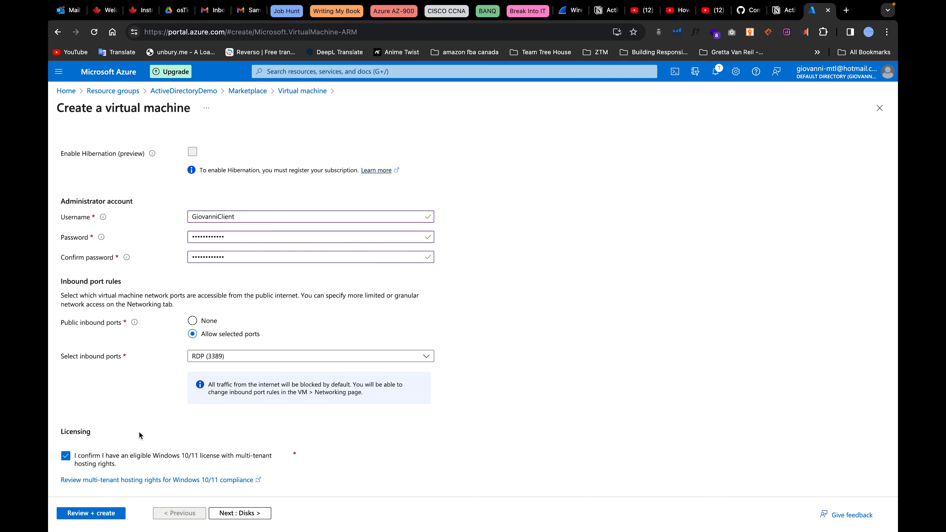
scroll(163, 357, up, 10)
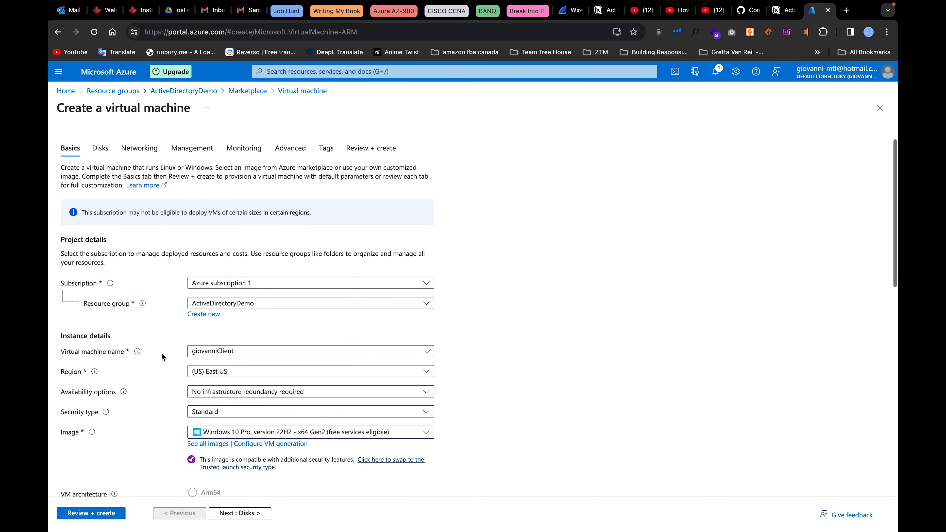
scroll(149, 320, down, 10)
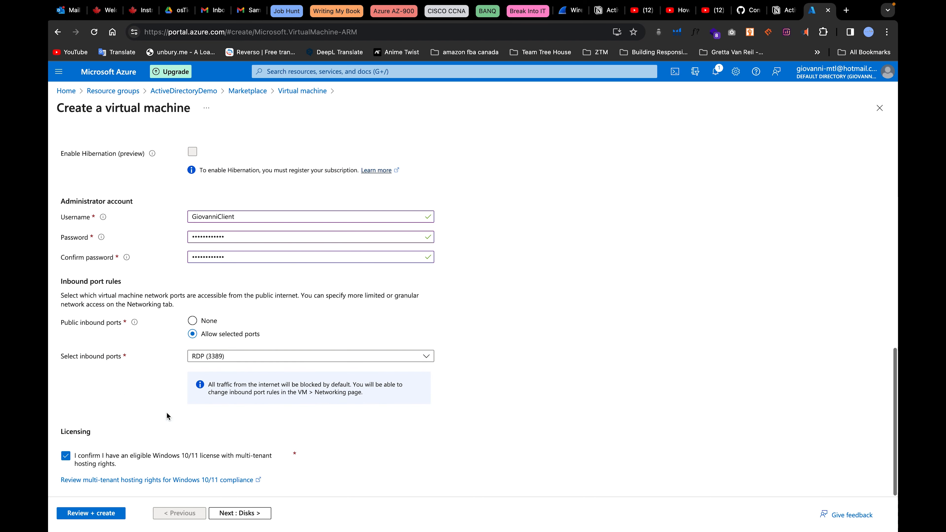
Set the OS disk type to Standard SSD.
click(249, 514)
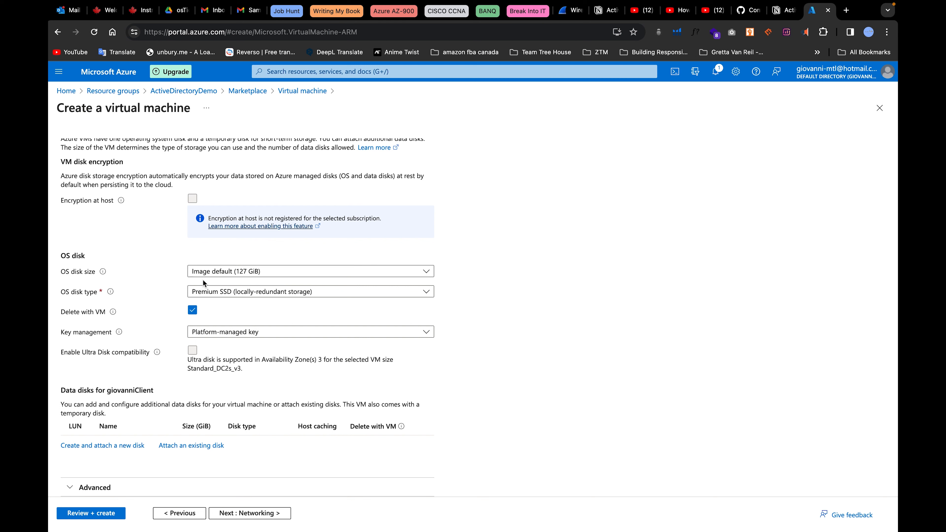
click(232, 294)
click(231, 349)
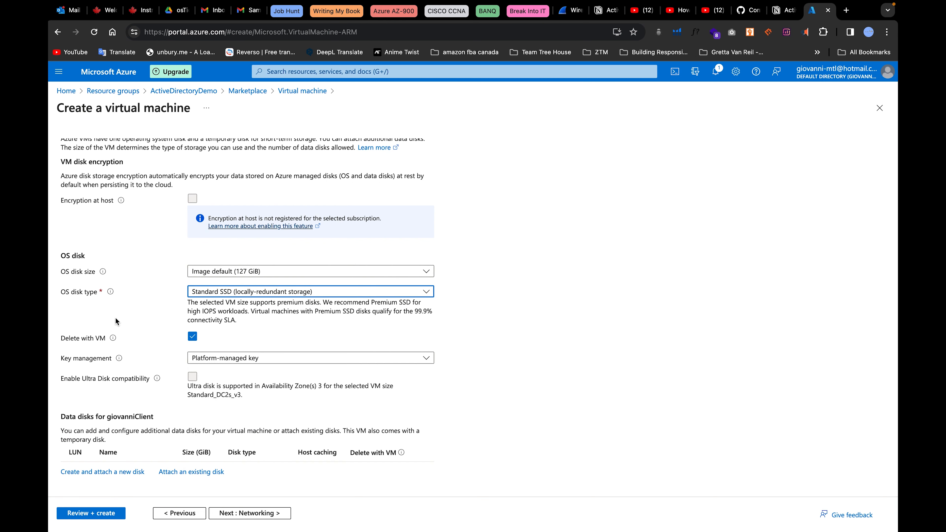
Place the VM in the vNetDefault subnet with a new public IP, deleted along with the VM.
click(253, 514)
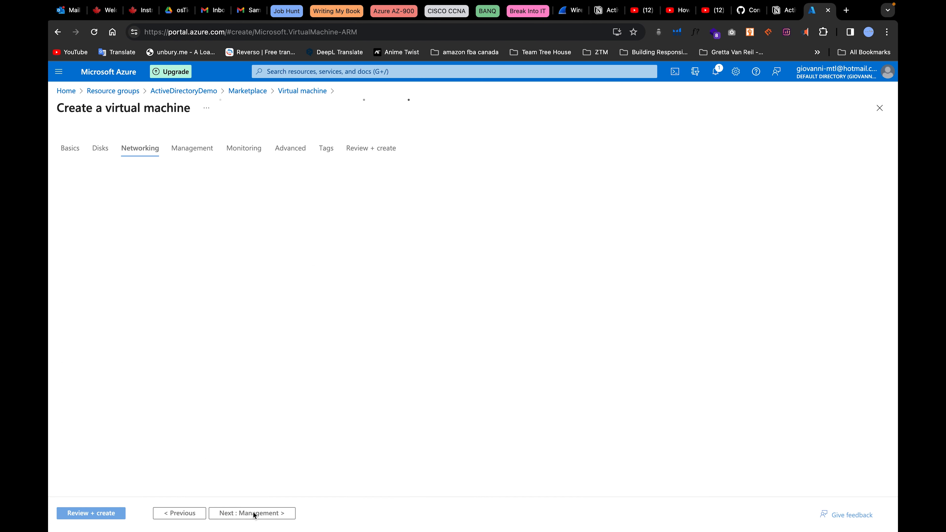
scroll(244, 348, down, 3)
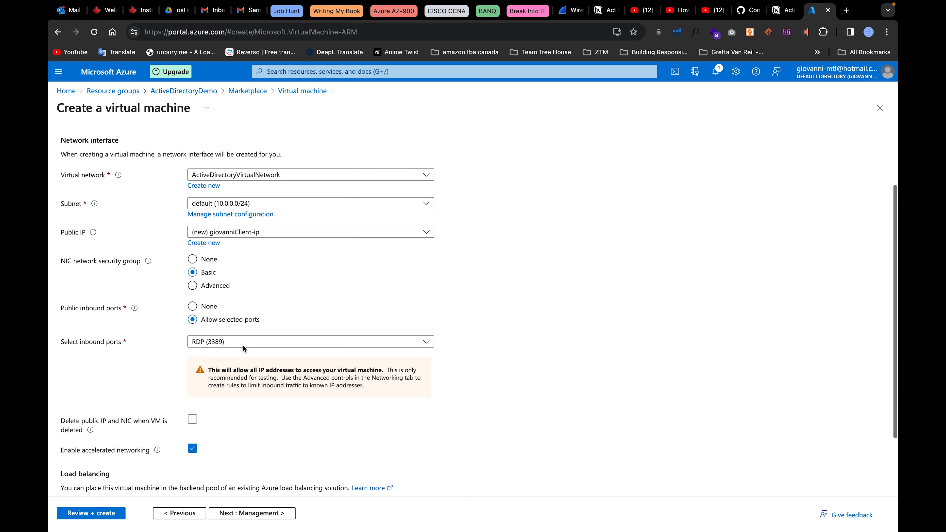
click(225, 208)
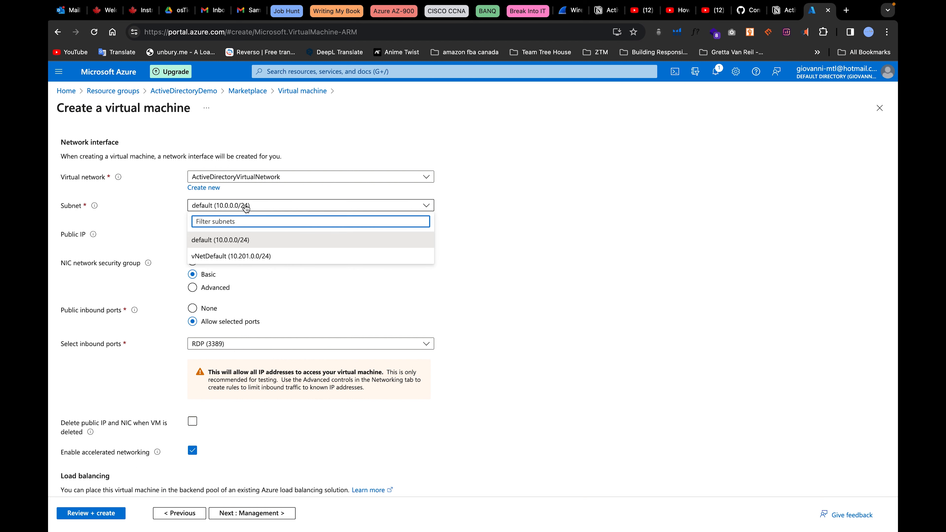
click(247, 258)
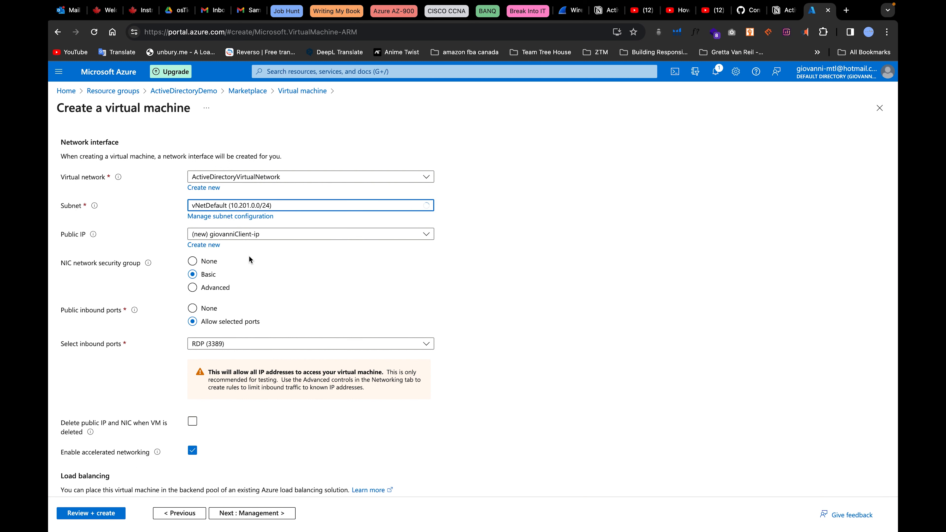
click(323, 235)
click(250, 251)
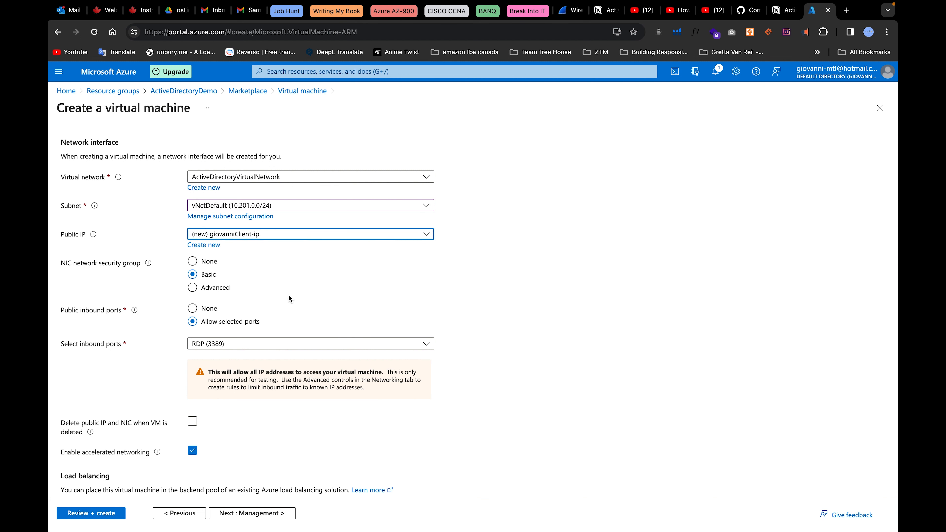
scroll(304, 285, down, 3)
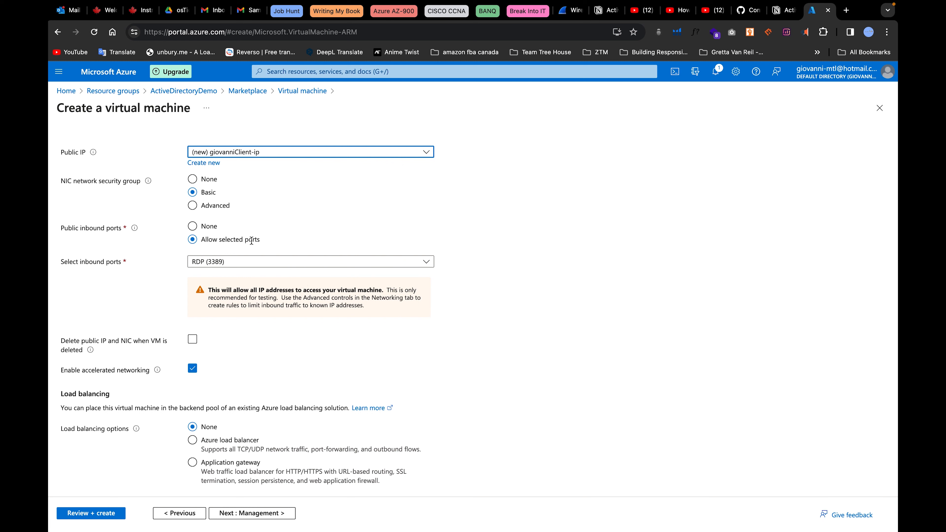
click(192, 339)
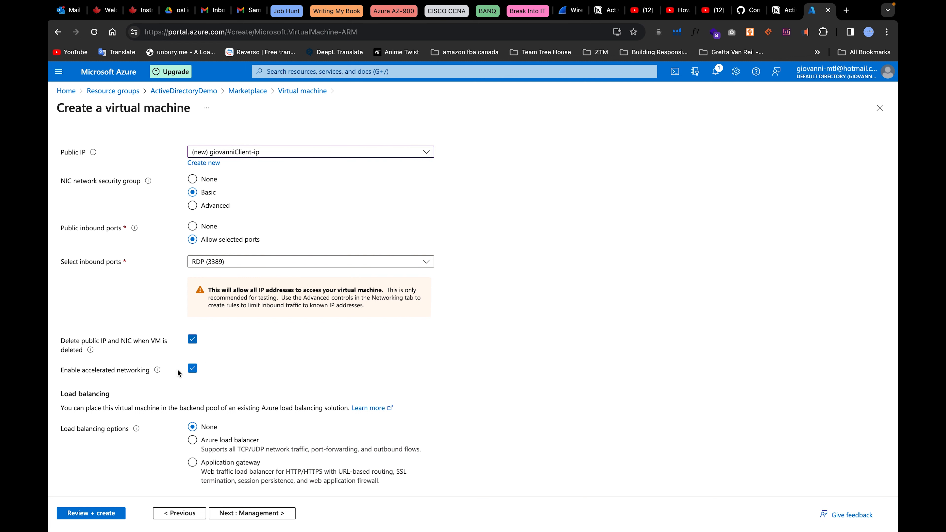
click(275, 515)
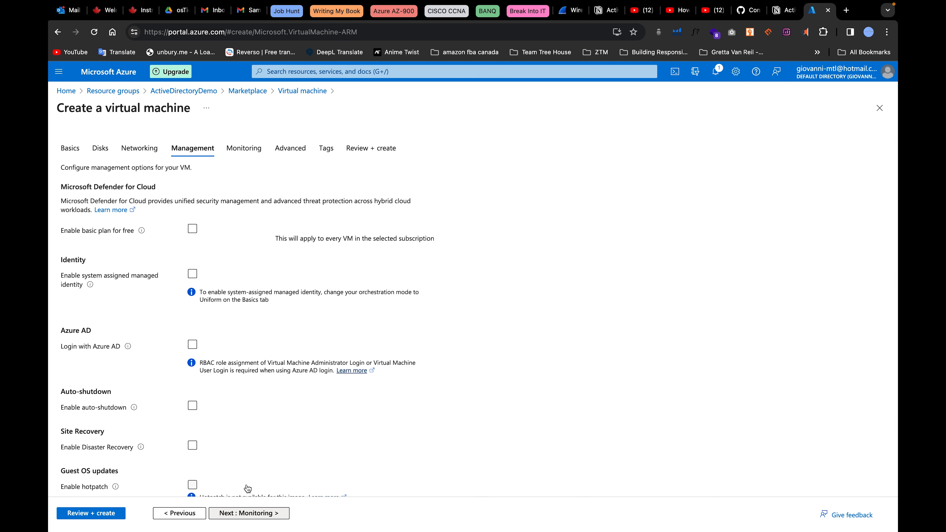
Enable daily auto-shutdown at 10:00:00 PM Mountain Time and run Review + create validation.
scroll(267, 285, down, 3)
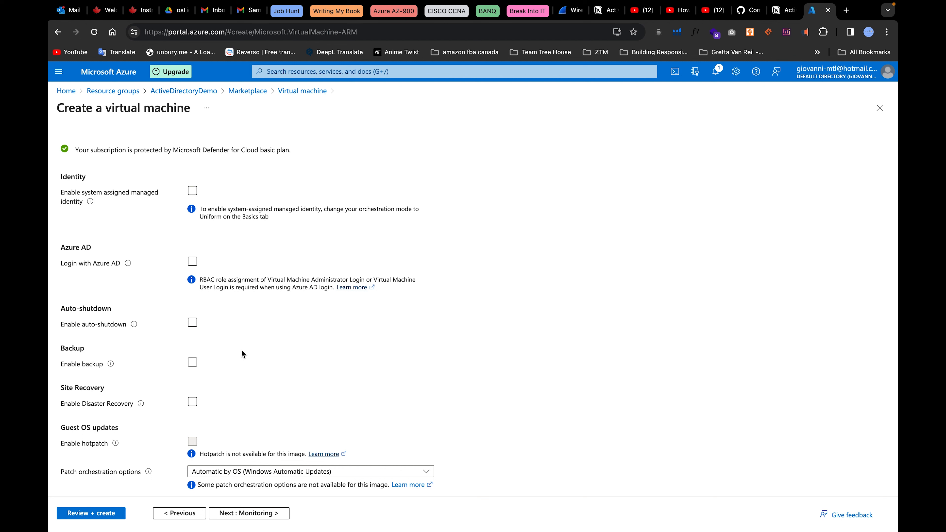
click(192, 323)
click(196, 349)
key(BackSpace)
text(10:00:00 PM)
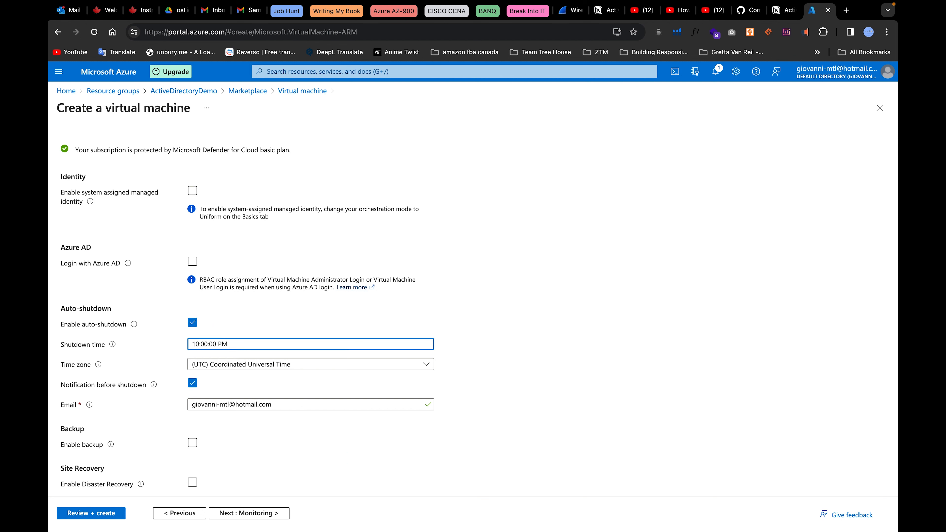
click(275, 366)
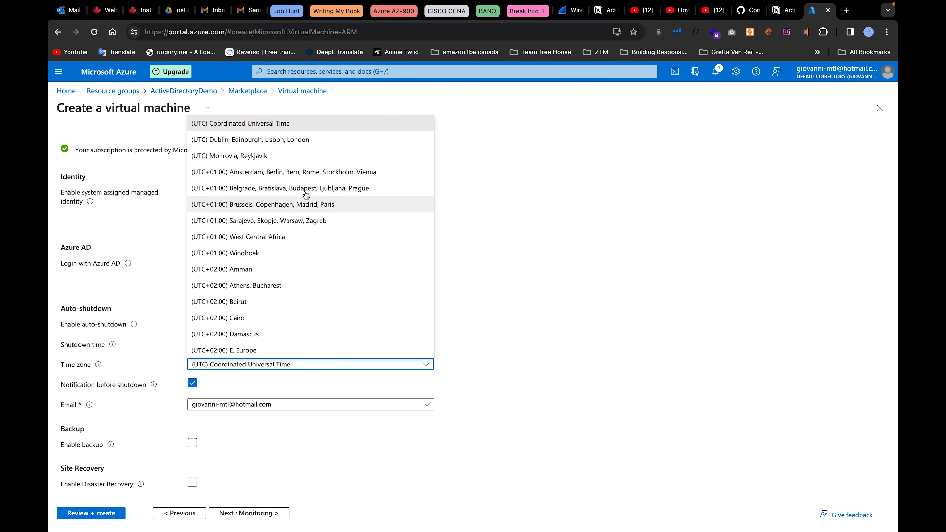
scroll(293, 283, down, 10)
scroll(292, 283, up, 20)
scroll(293, 283, down, 15)
scroll(292, 282, up, 14)
scroll(293, 282, down, 4)
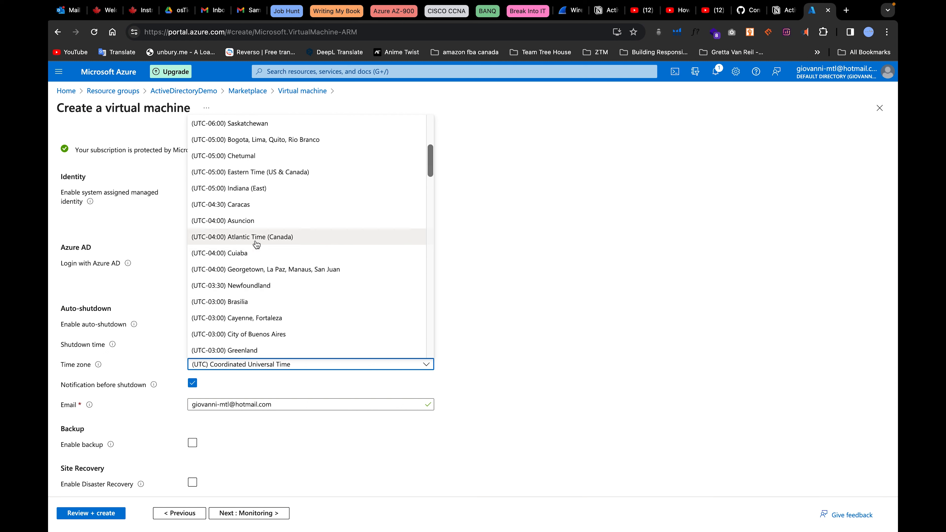
scroll(272, 226, up, 5)
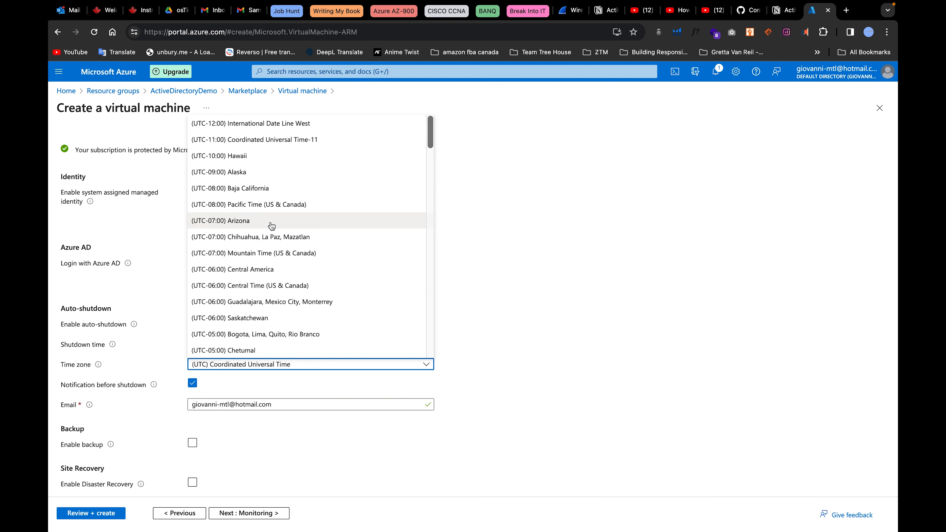
click(259, 261)
scroll(257, 446, down, 2)
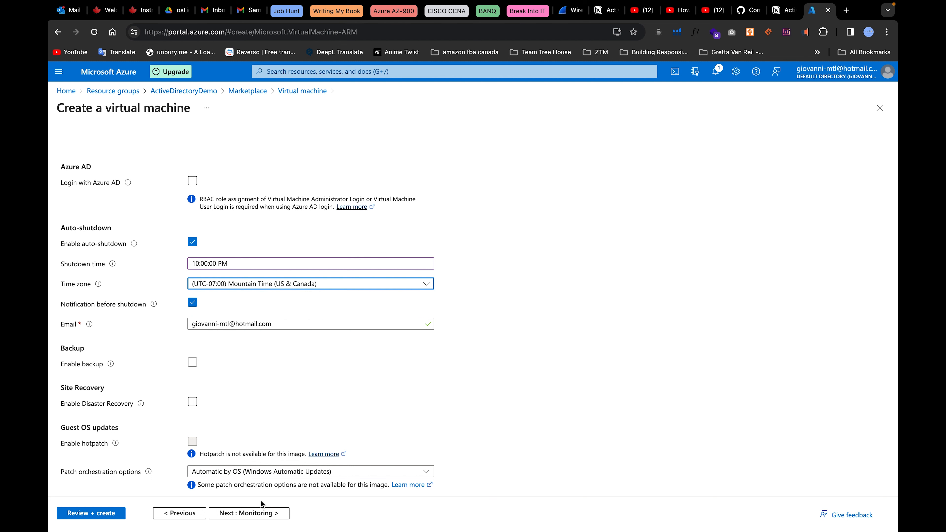
click(118, 515)
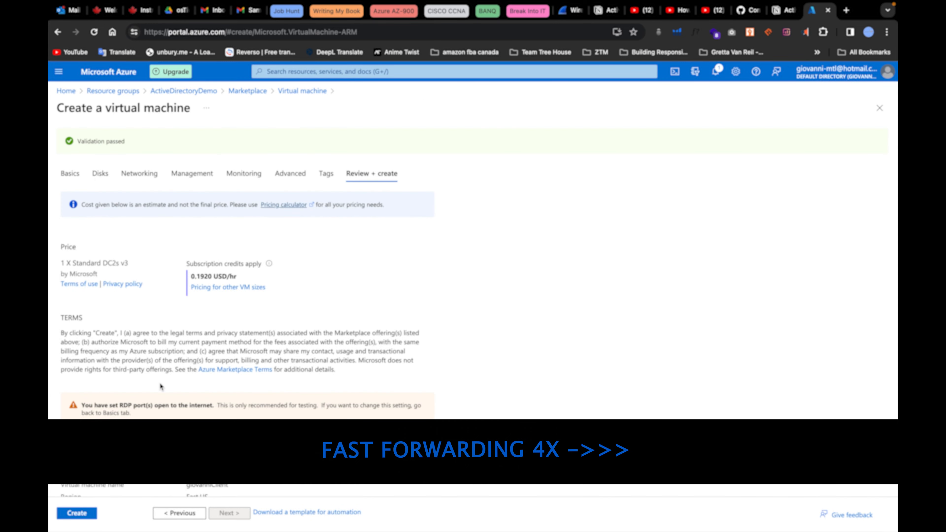
scroll(161, 386, down, 10)
Create the client VM and check its deployment progress.
click(77, 514)
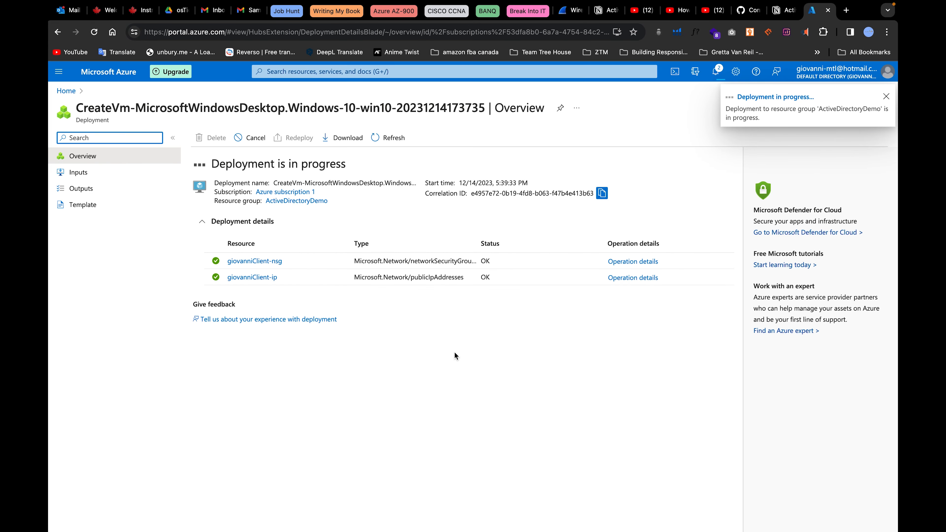
drag(212, 163, 396, 179)
click(367, 169)
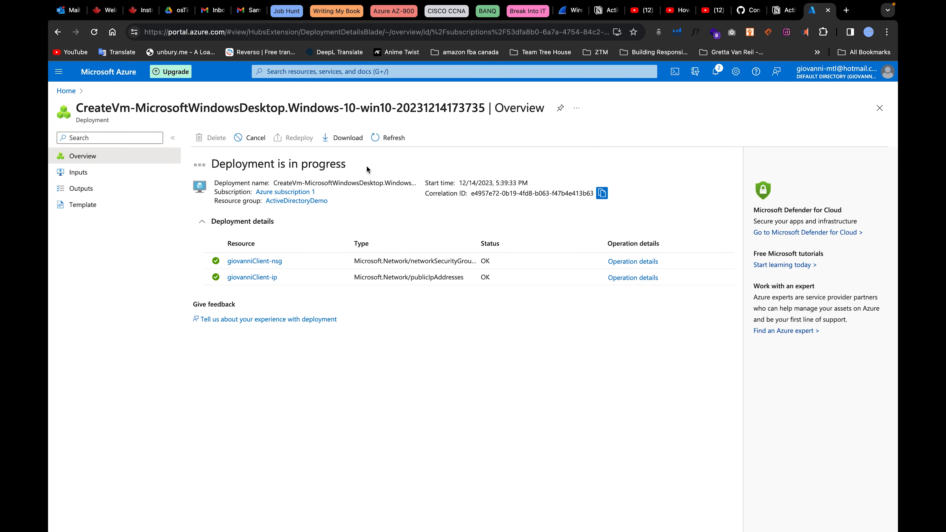
Open DC-1's overview from the ActiveDirectoryDemo resource group.
click(67, 91)
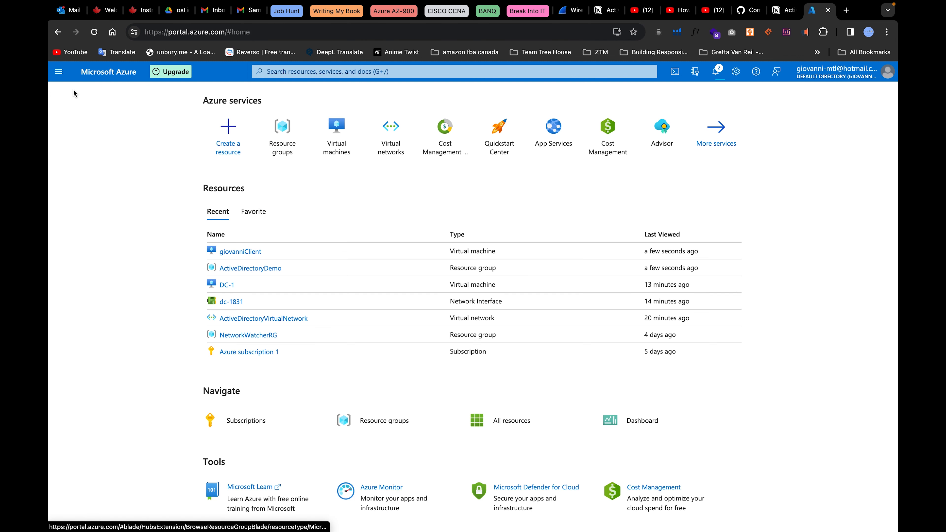
click(282, 130)
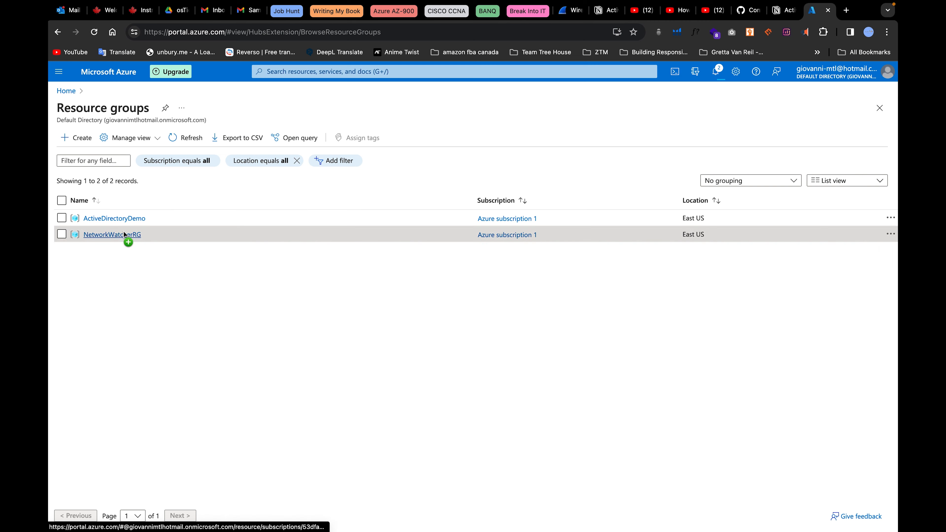
click(113, 218)
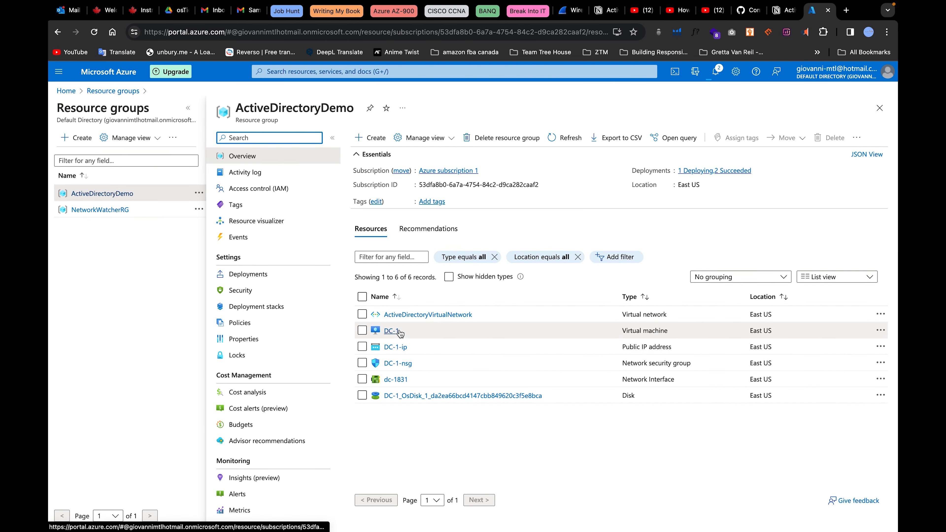
click(392, 331)
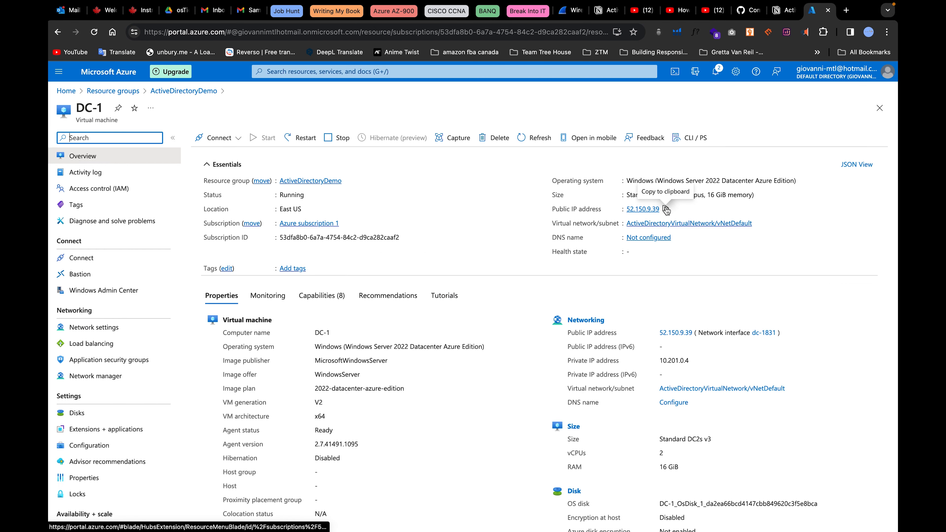
Copy DC-1's public IP 52.150.9.39 and cancel the Remote Desktop connection to 20.185.38.227.
click(666, 209)
key(ctrl+Left)
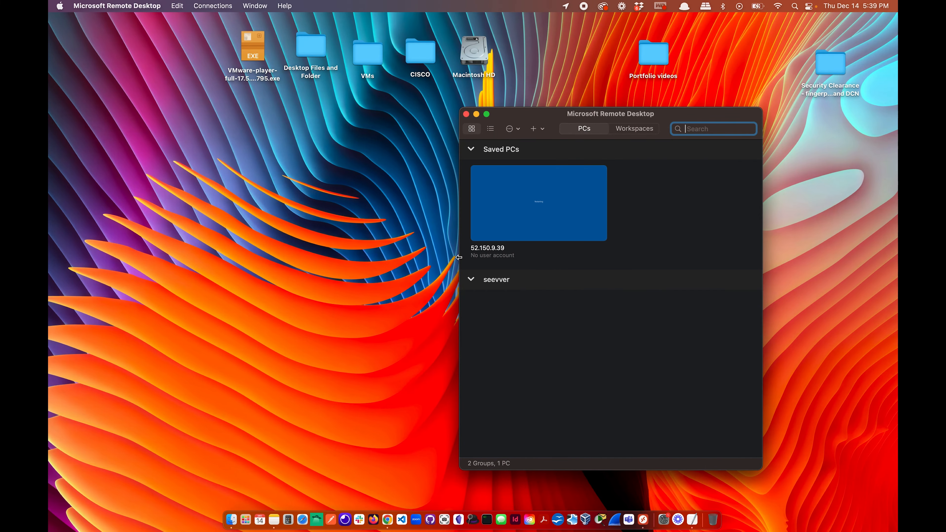
click(213, 6)
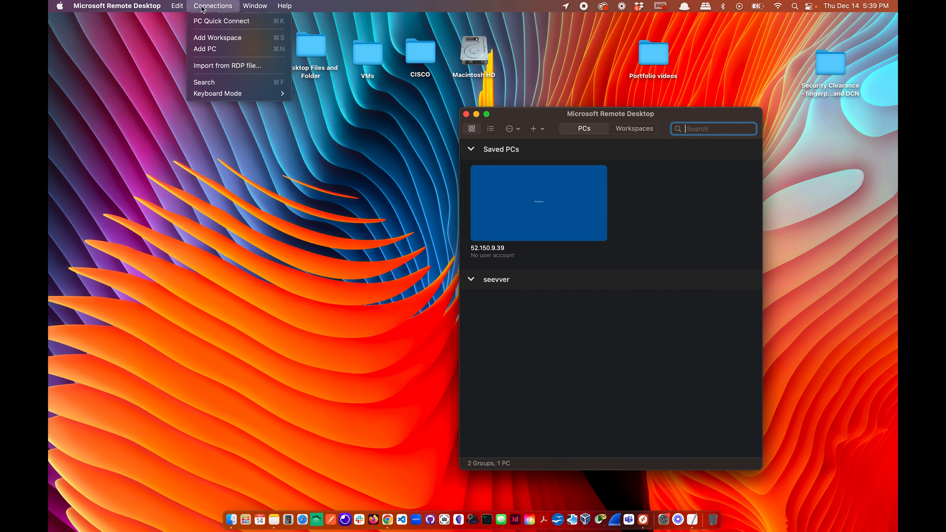
click(208, 19)
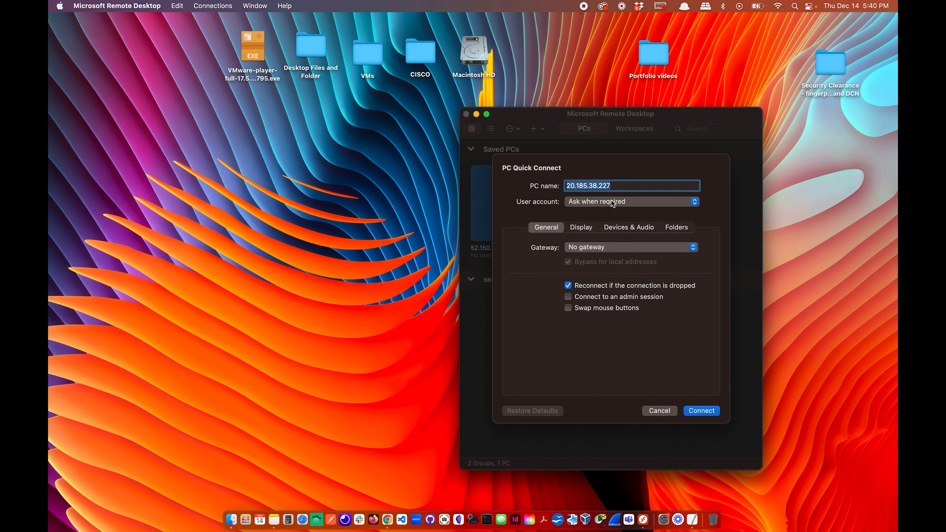
click(707, 413)
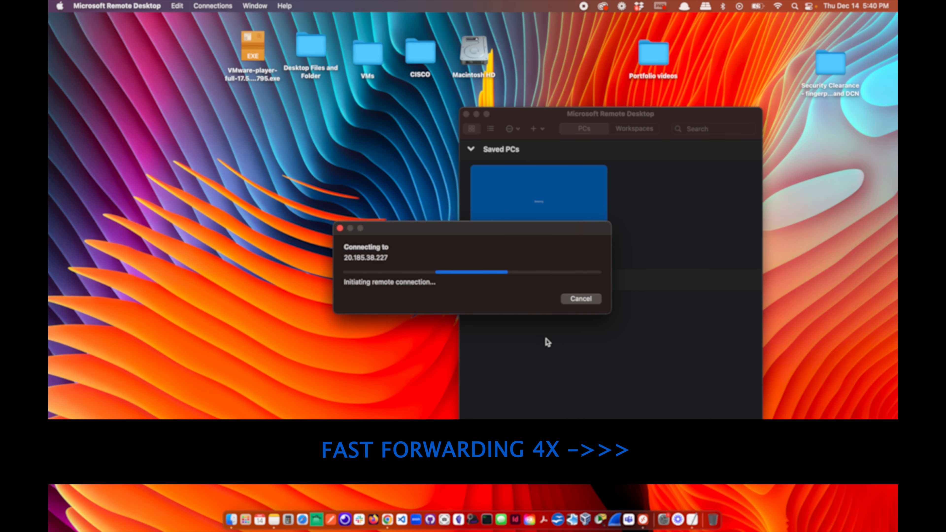
click(487, 359)
key(ctrl+Right)
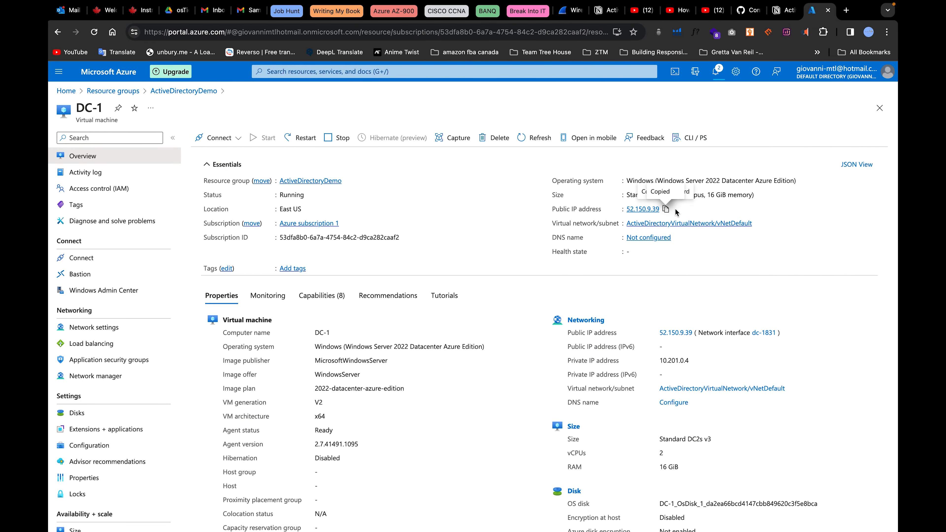
Replace the old saved PC in Remote Desktop with a new 52.150.9.39 entry.
key(ctrl+Left)
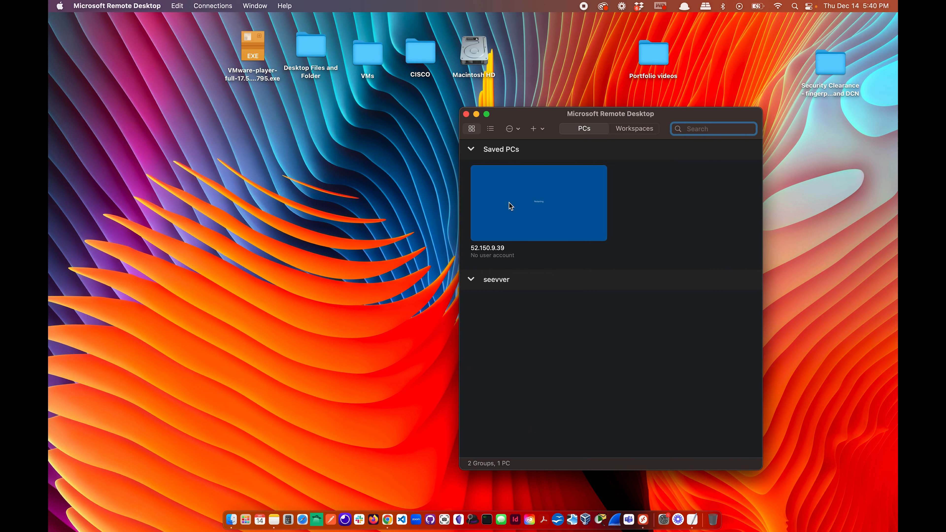
click(599, 232)
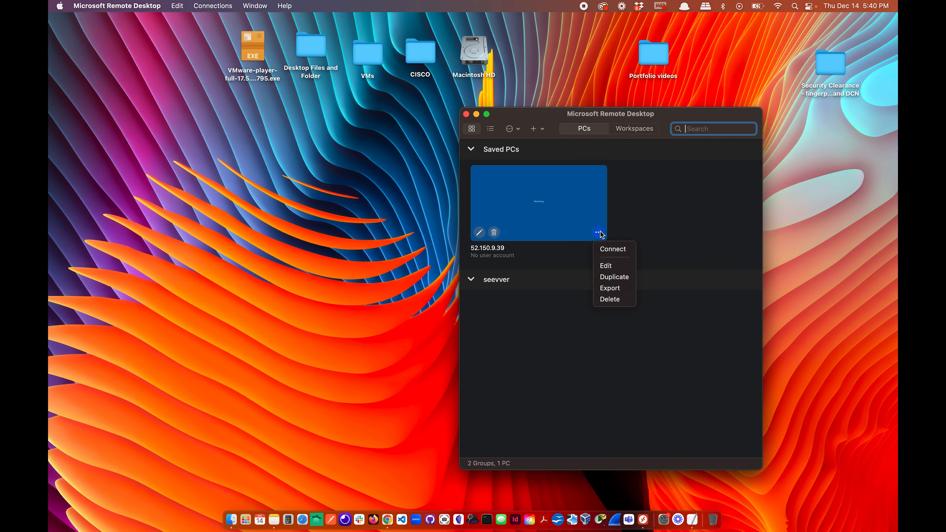
click(610, 299)
click(640, 335)
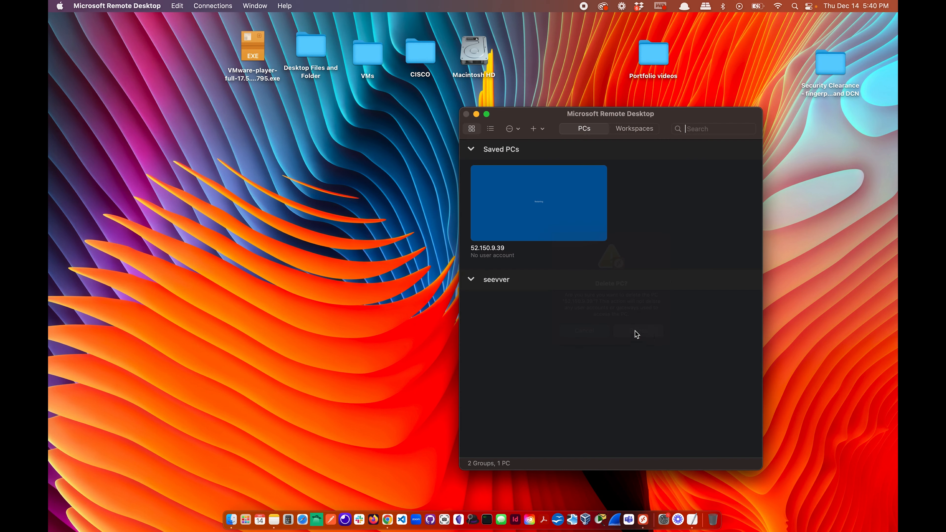
click(542, 297)
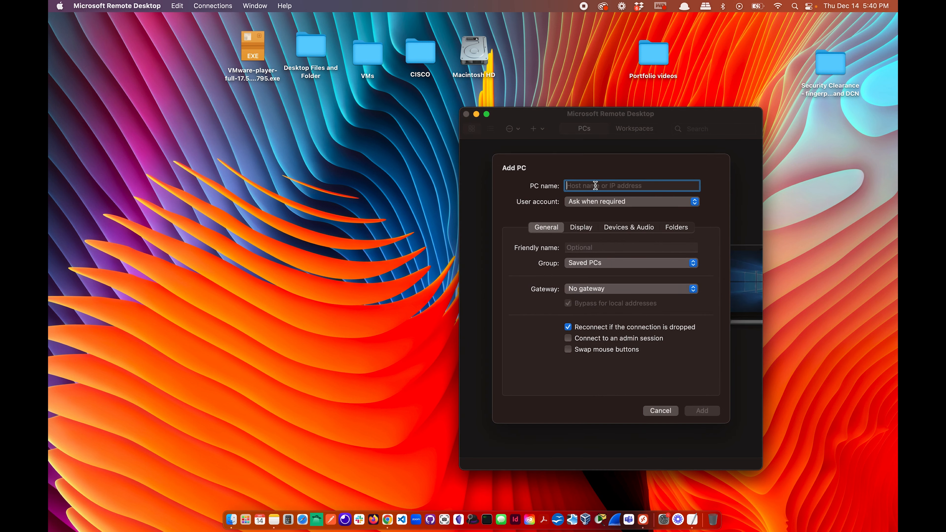
text(52.150.9.89)
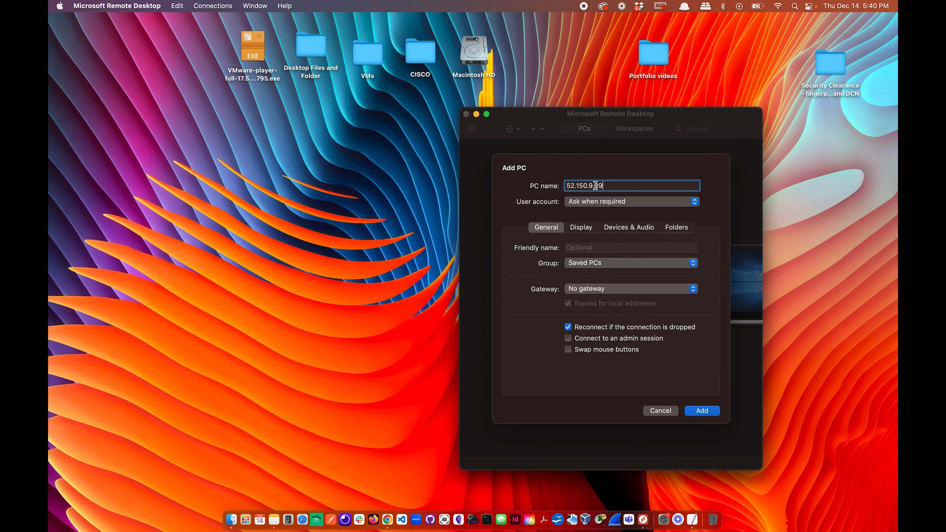
click(703, 410)
Connect to 52.150.9.39 with the admin credentials, accepting the certificate warning.
double_click(536, 224)
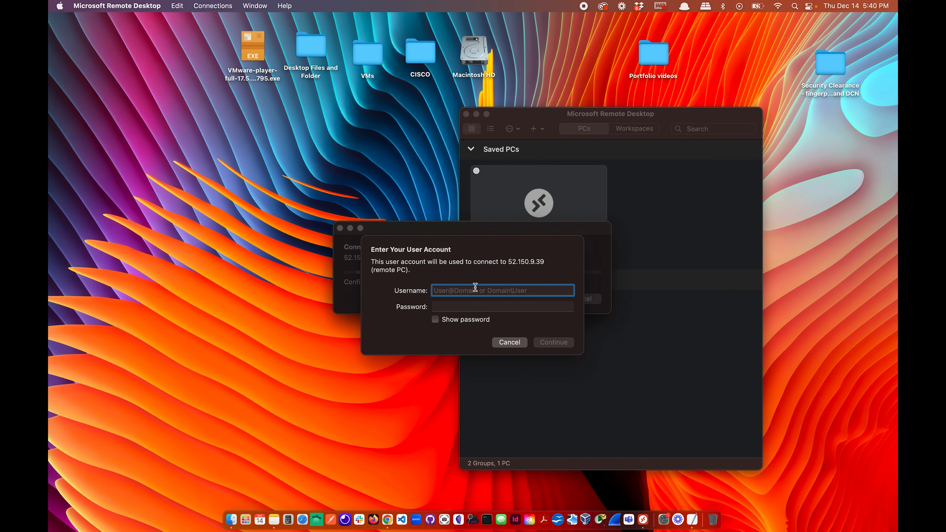
text(GiovanniDomain)
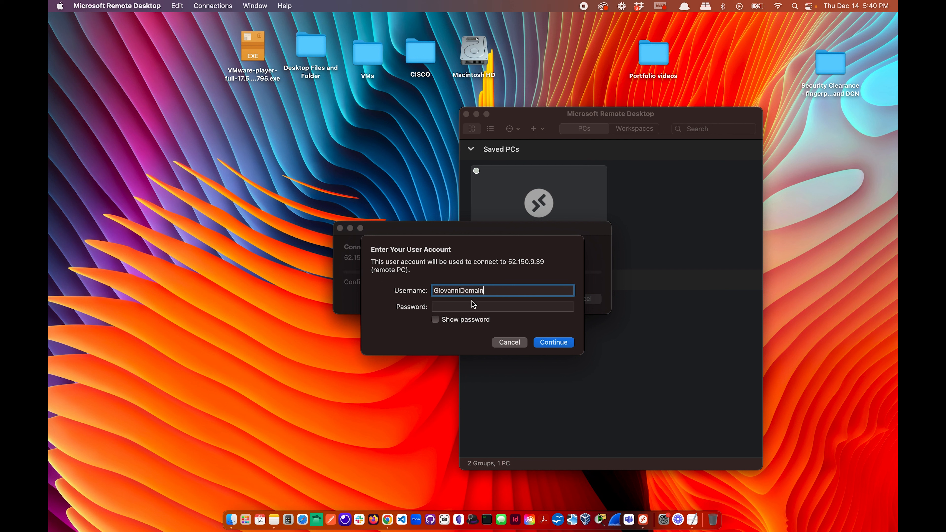
click(473, 307)
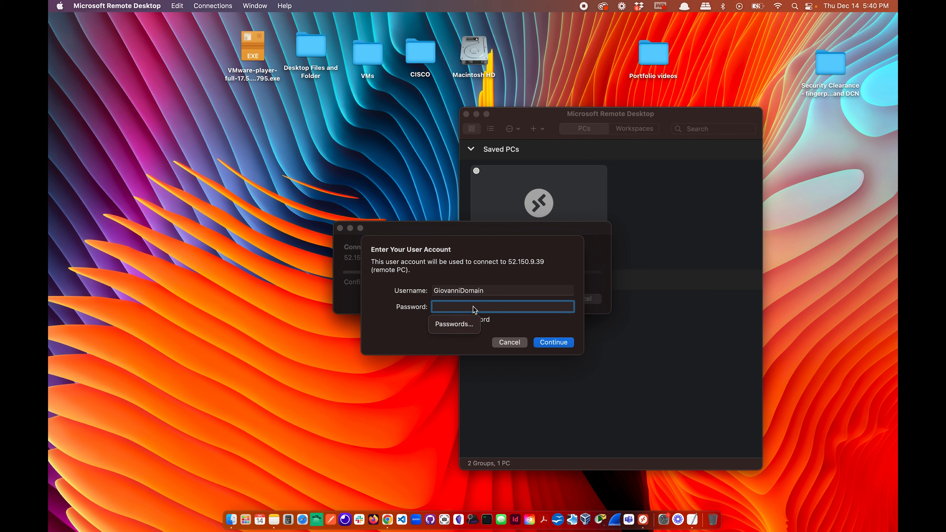
text(••)
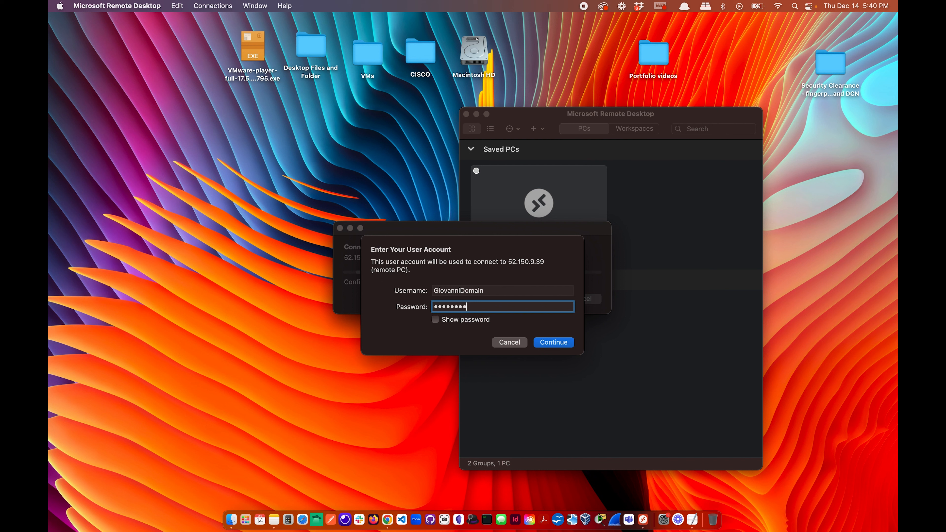
click(553, 343)
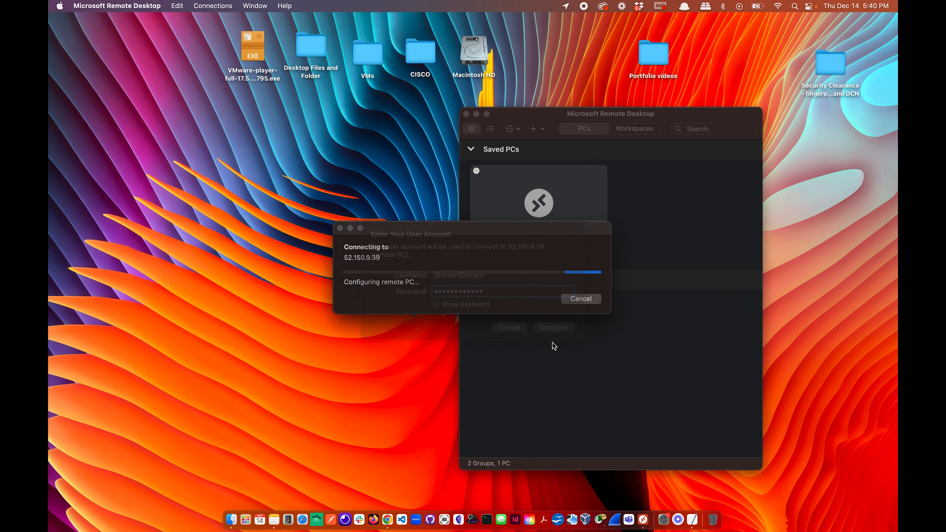
click(587, 308)
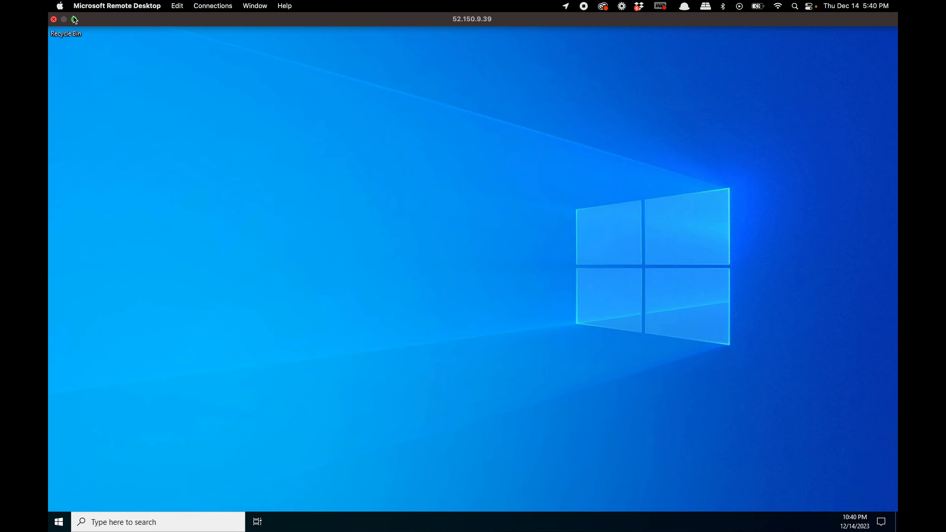
Switch the DC-1 session to a window and minimise Server Manager.
click(73, 21)
drag(341, 99, 219, 76)
click(331, 100)
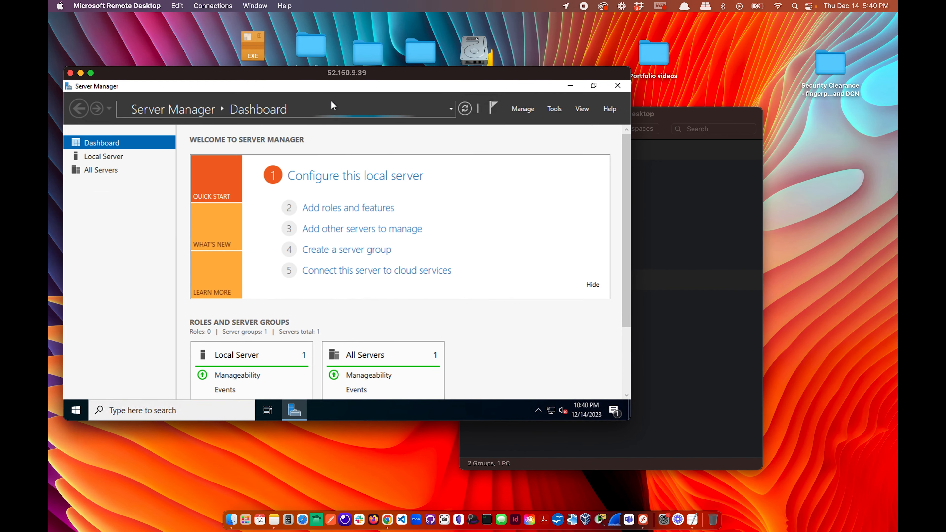
click(571, 86)
drag(486, 74, 473, 36)
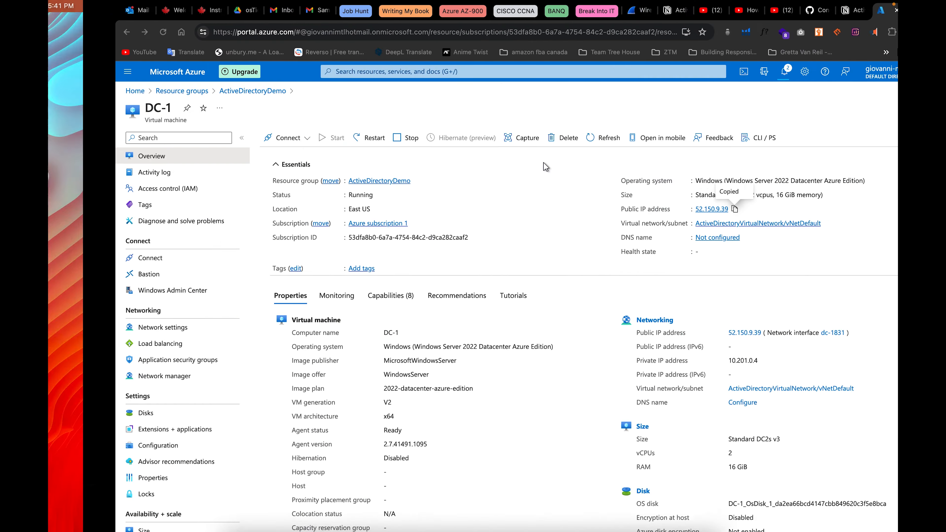
Open the client VM from ActiveDirectoryDemo and check notifications; it's still Creating with private IP 10.201.0.5.
click(113, 91)
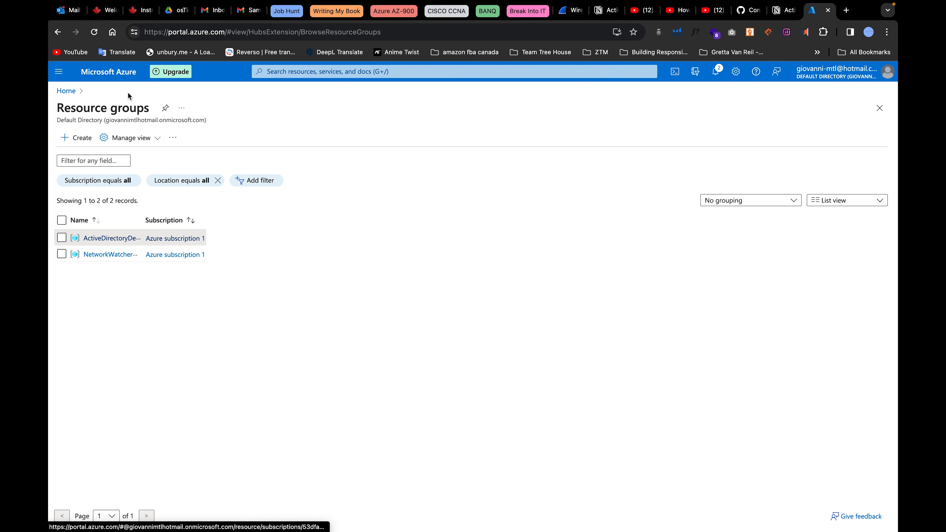
click(129, 218)
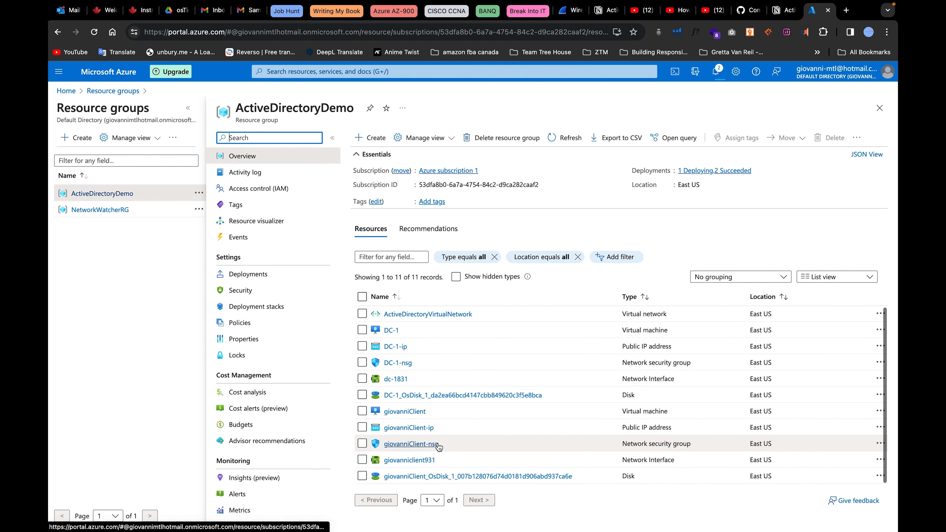
click(397, 413)
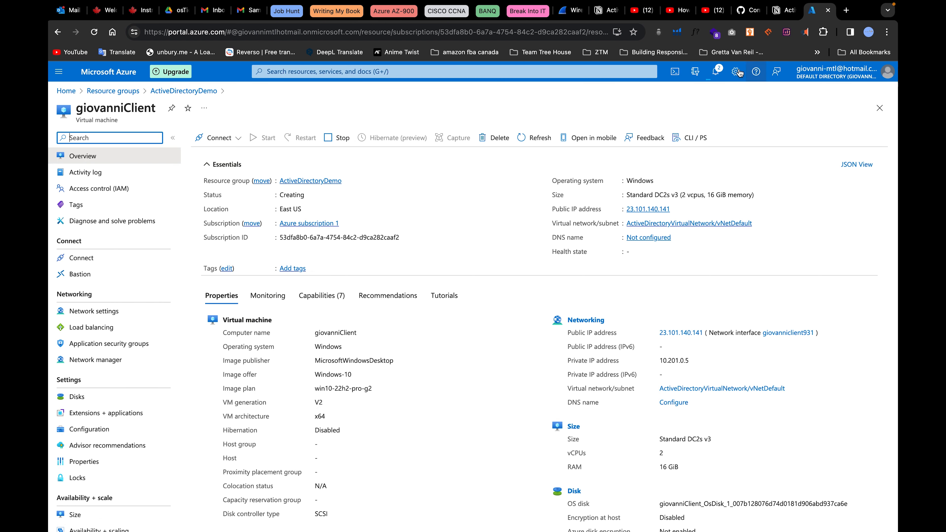
click(717, 74)
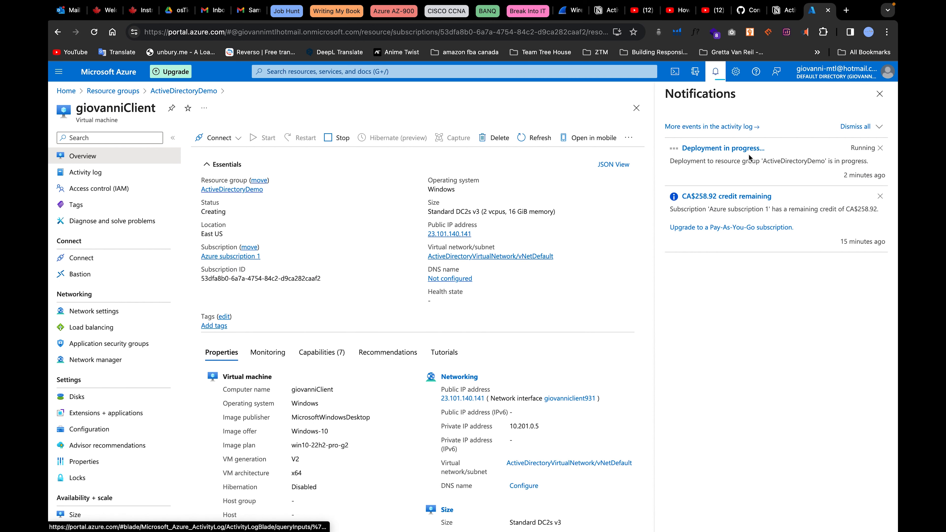
click(94, 32)
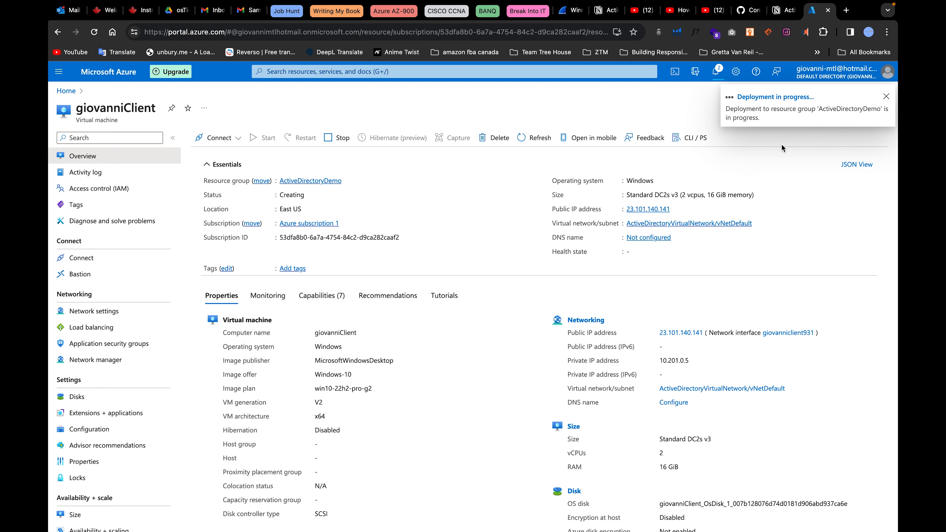
click(715, 72)
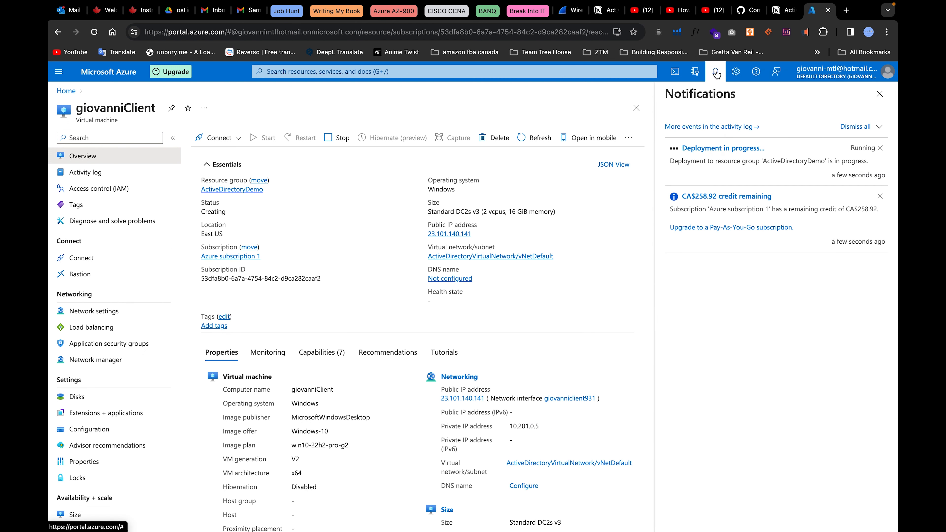
click(715, 72)
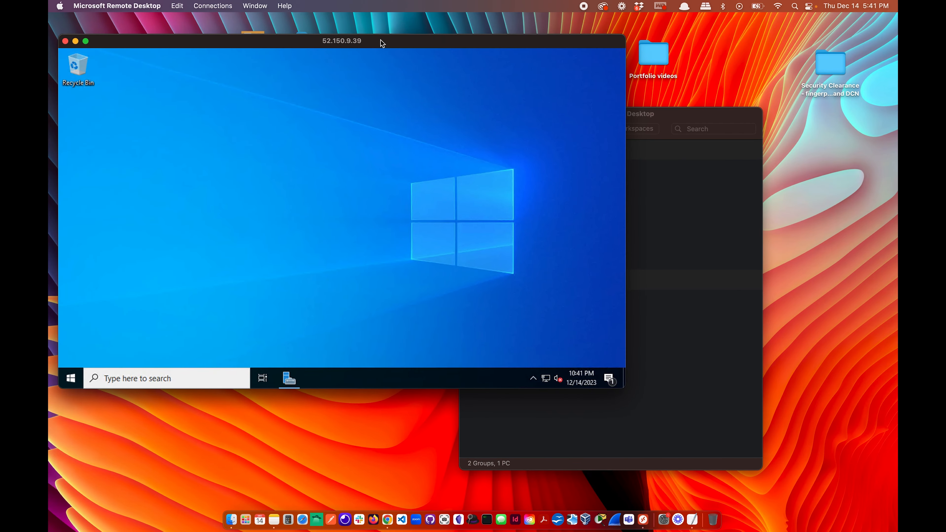
Launch Active Directory Users and Computers from Server Manager's Tools on DC-1 and expand the domain.
drag(381, 44, 402, 51)
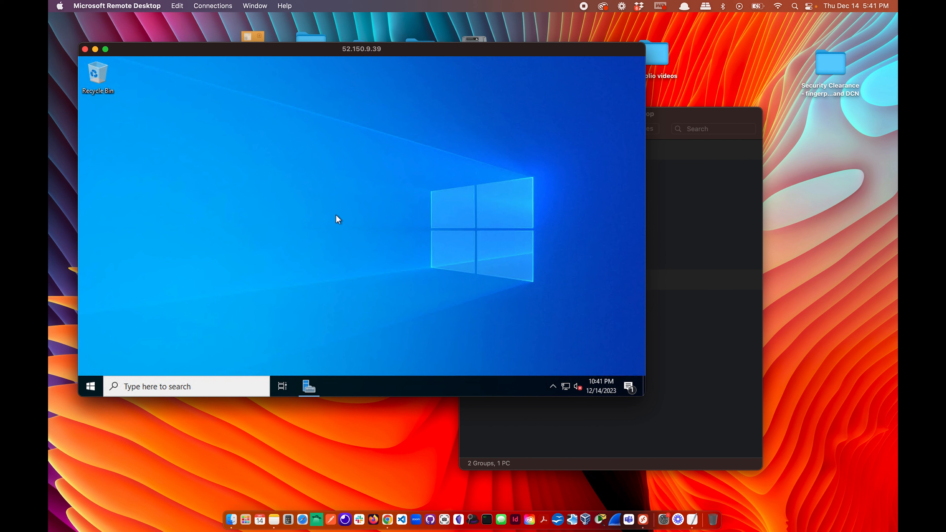
click(308, 386)
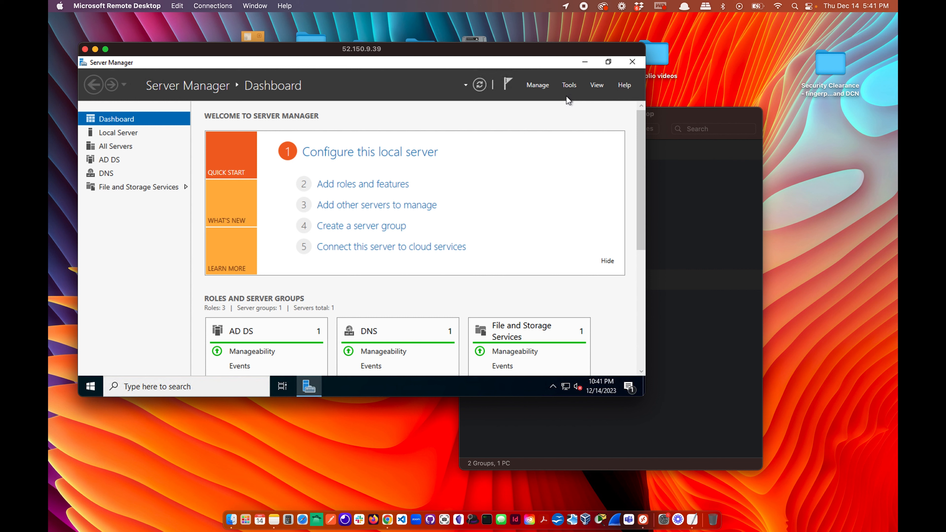
click(566, 89)
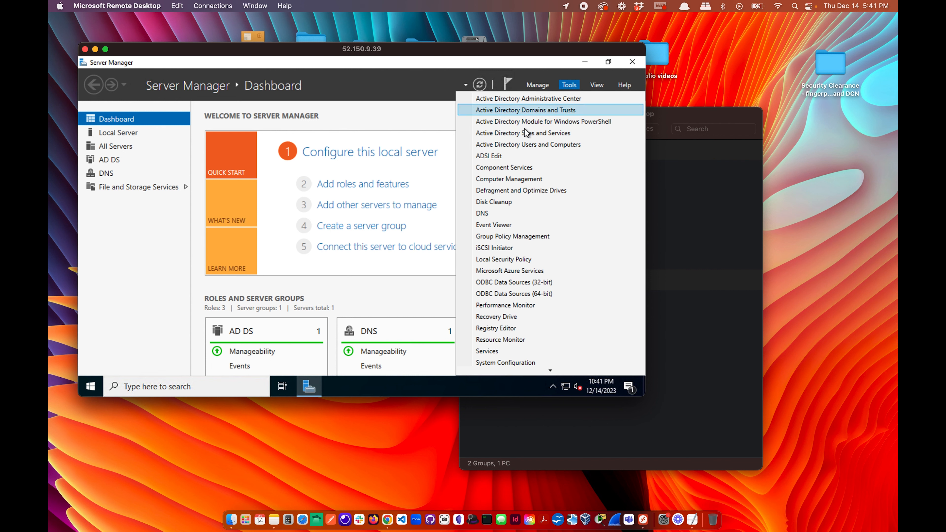
click(529, 145)
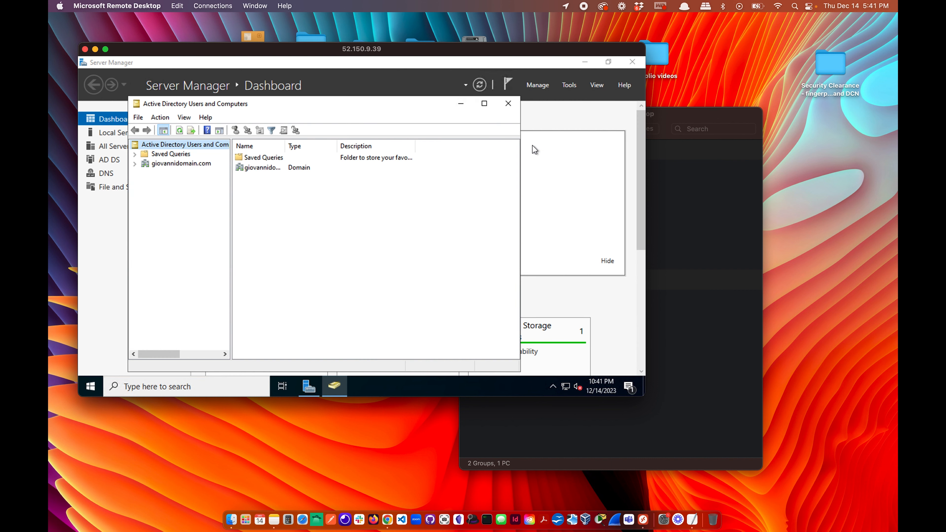
click(135, 163)
click(168, 164)
Create the _ADMINS organizational unit under the domain with accidental-deletion protection turned off.
right_click(168, 165)
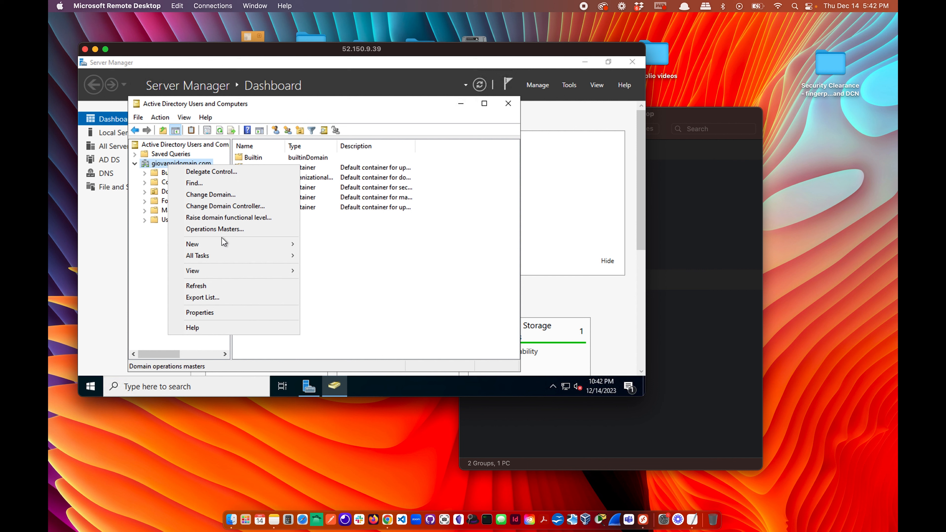
mouse_move(222, 246)
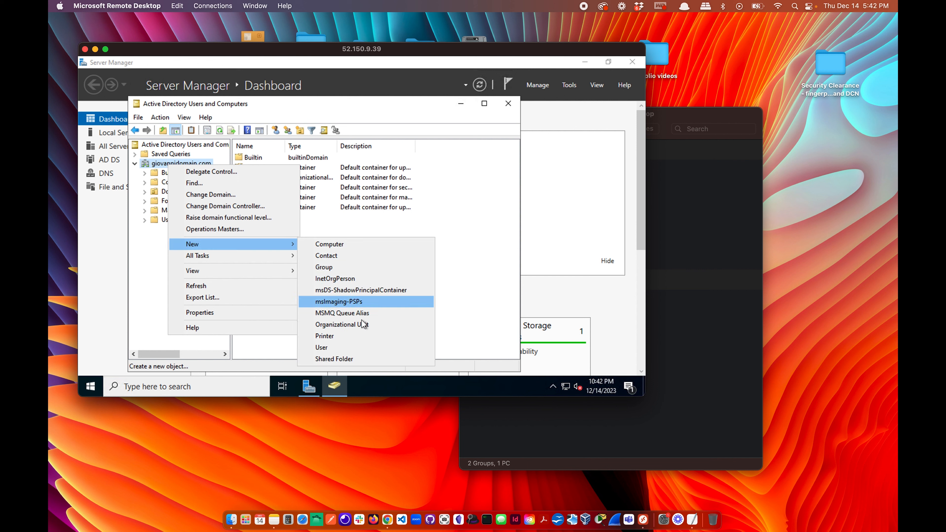
click(346, 325)
text(J)
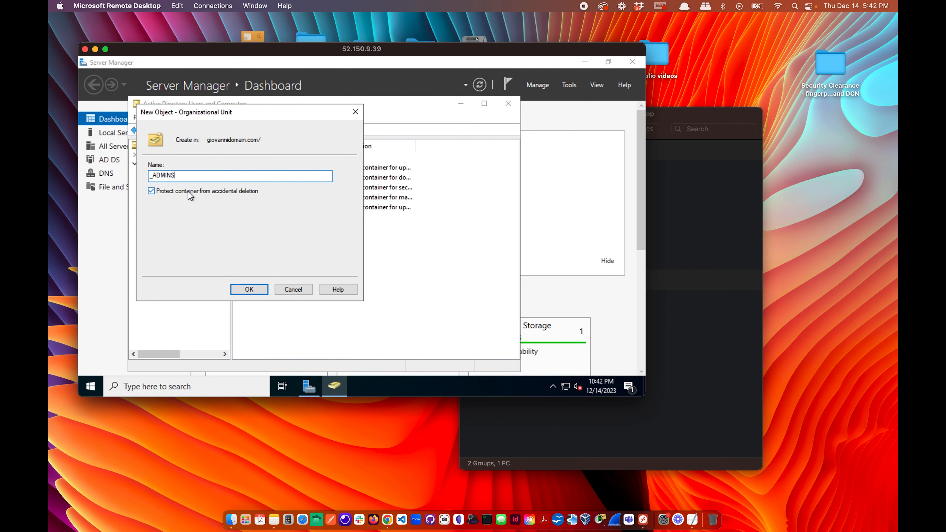
click(149, 190)
click(249, 290)
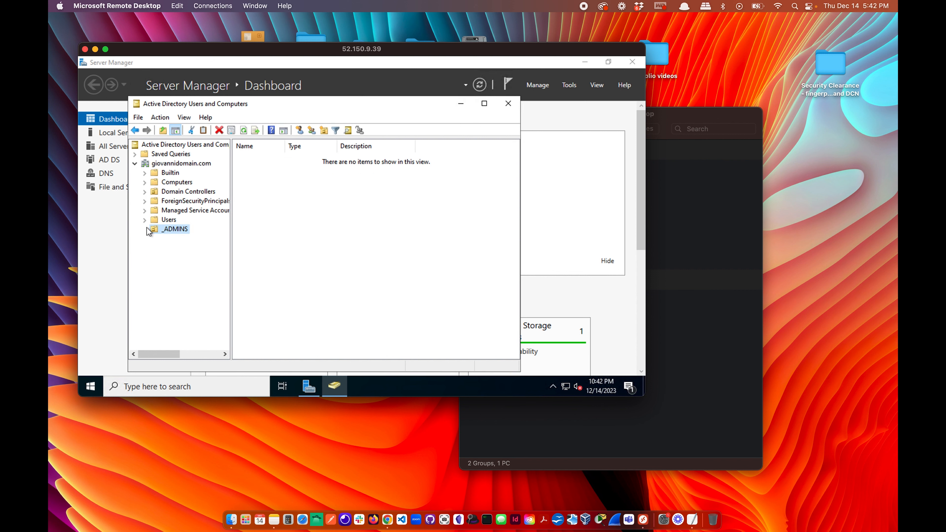
Create the _EMPLOYEES organizational unit, then refresh the domain and select _ADMINS.
right_click(177, 166)
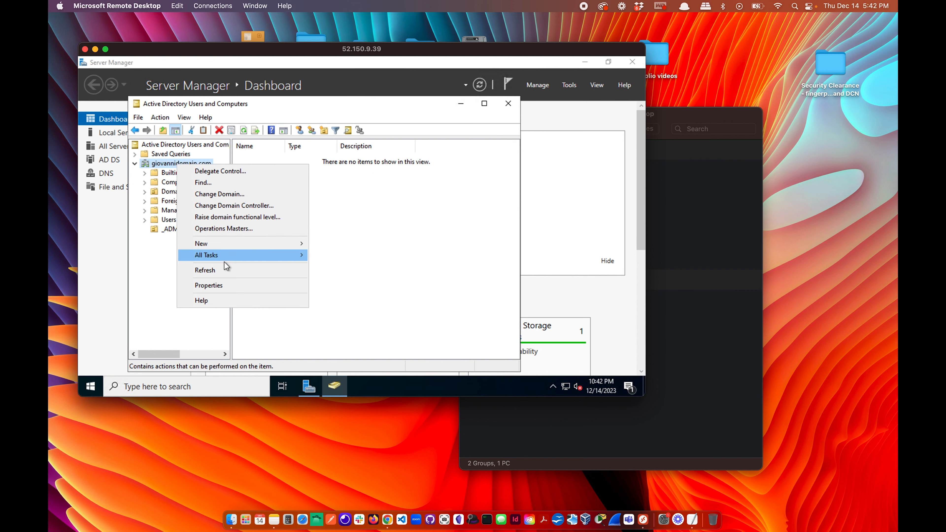
mouse_move(251, 244)
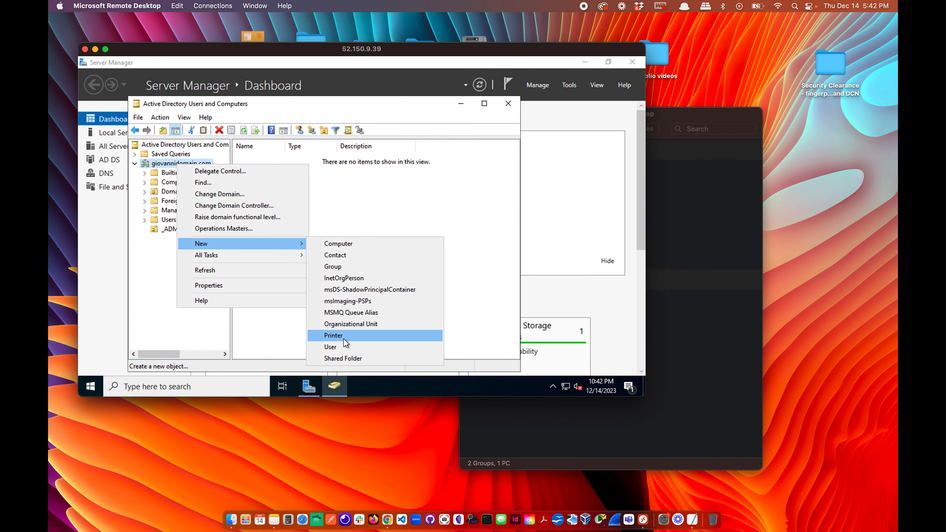
click(357, 325)
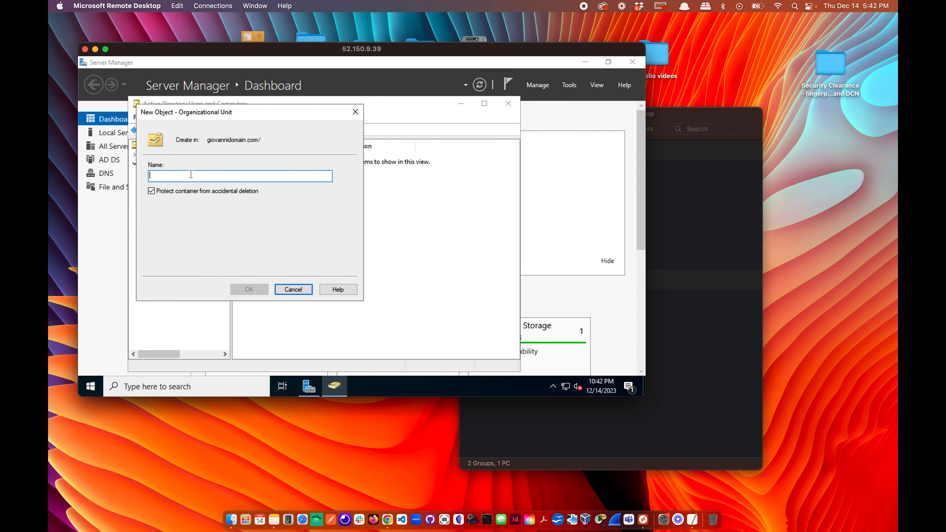
text(JEMPLOYEES)
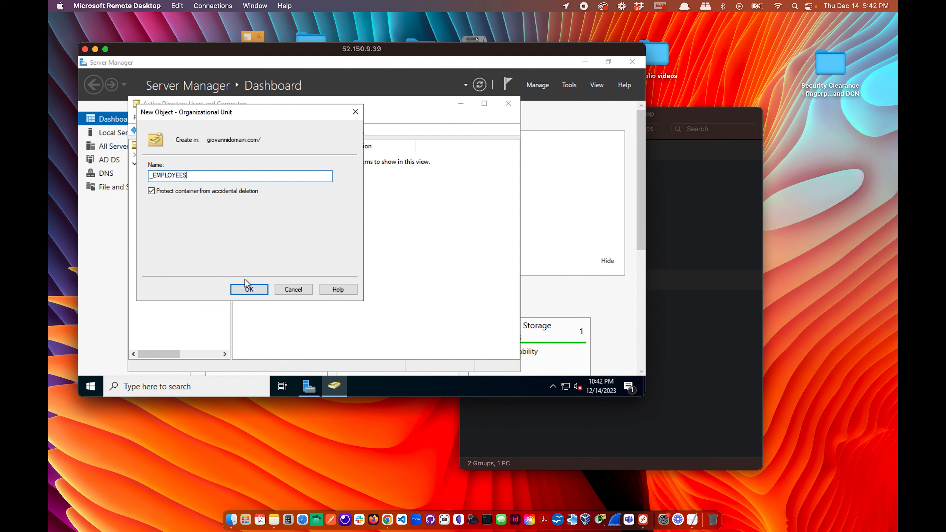
click(246, 289)
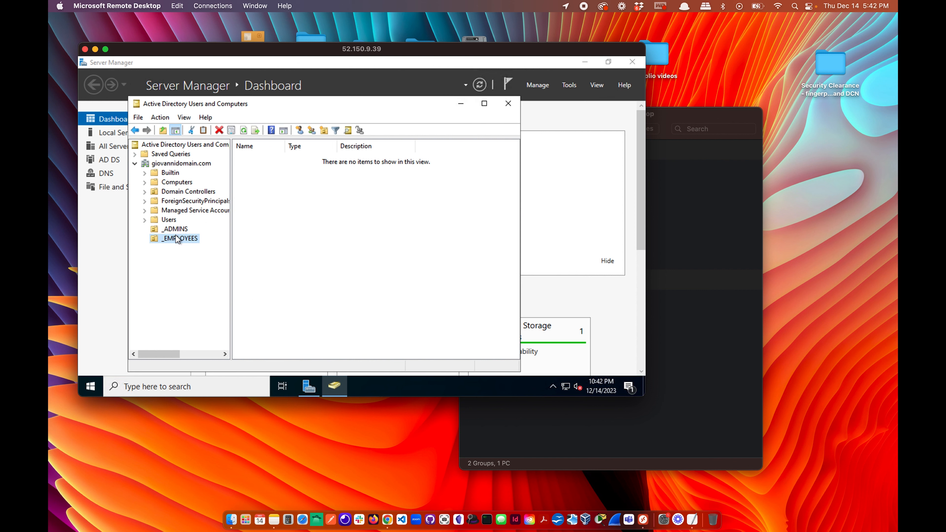
right_click(172, 164)
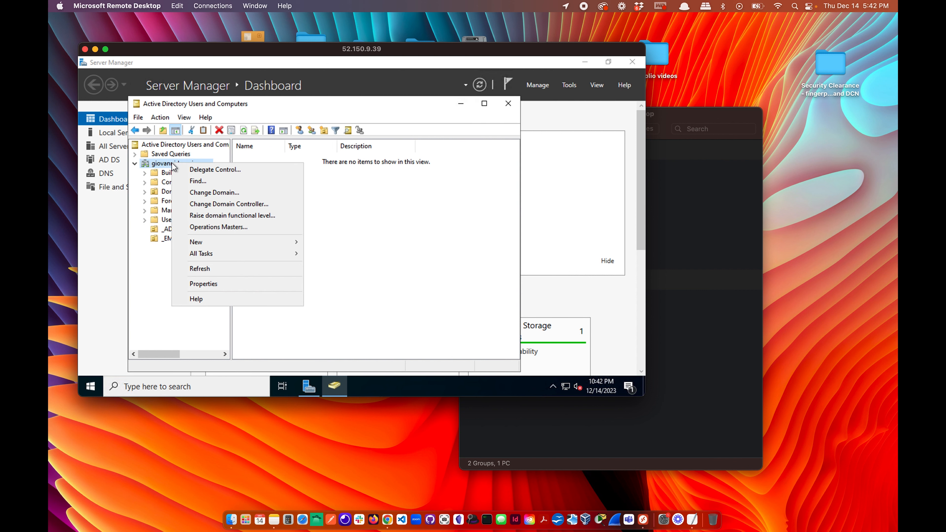
click(208, 264)
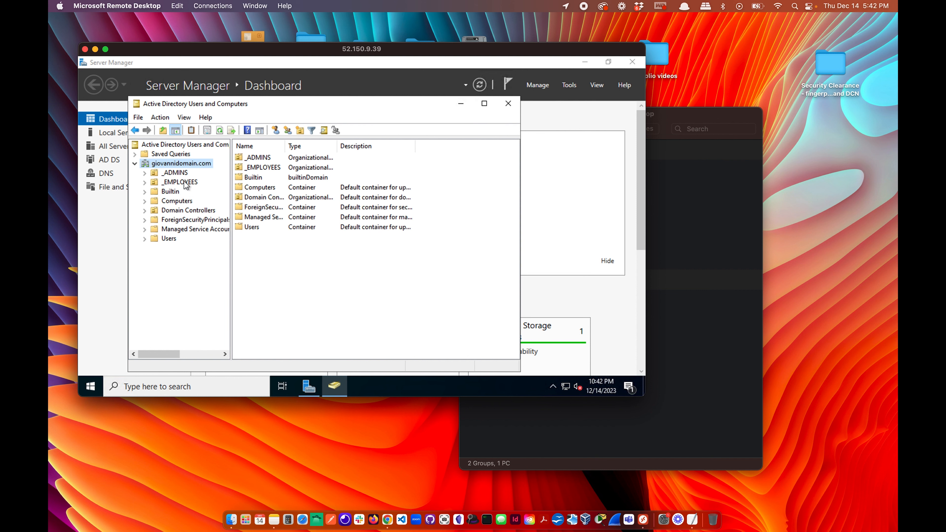
click(178, 173)
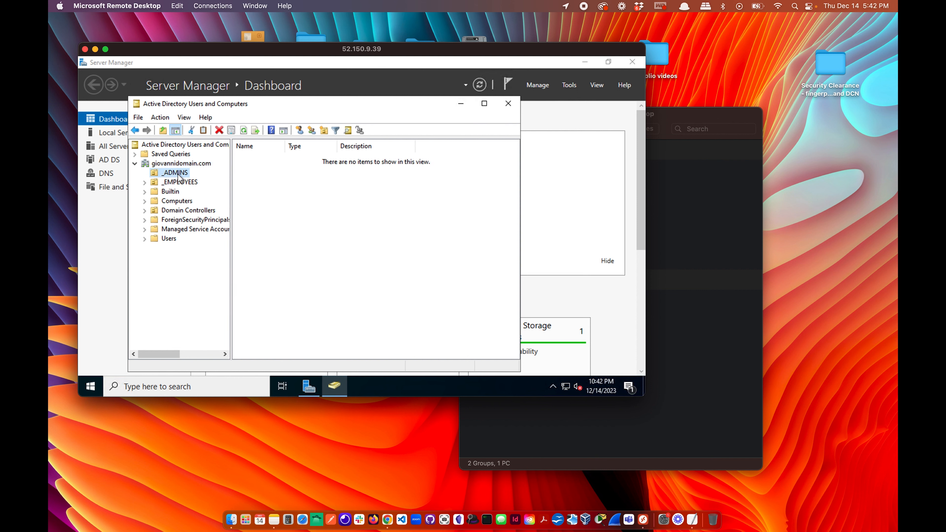
Start a new user in _ADMINS, entering the first and last name and an all-lowercase logon name.
right_click(178, 174)
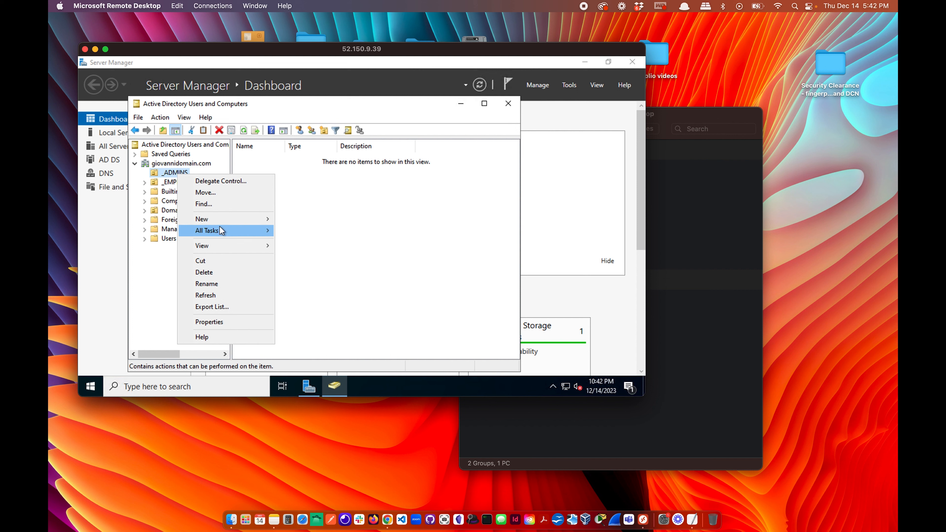
mouse_move(232, 246)
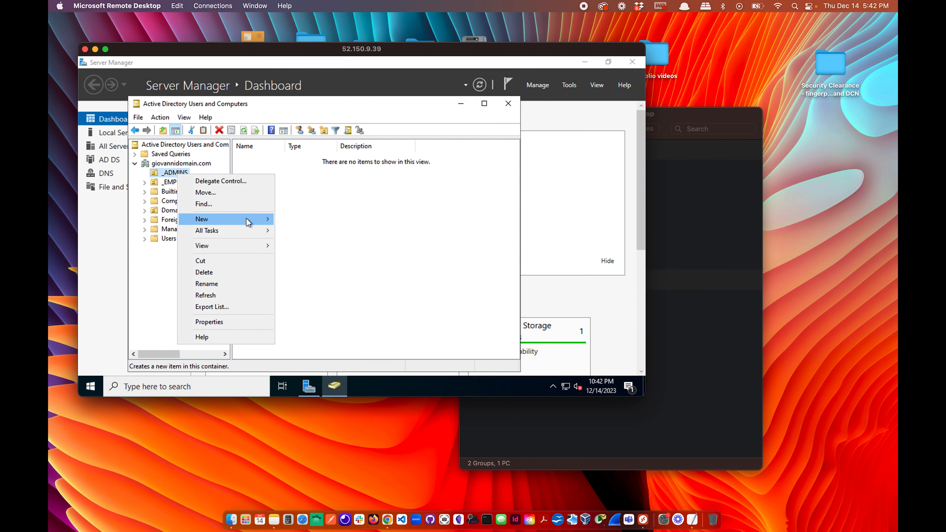
mouse_move(246, 220)
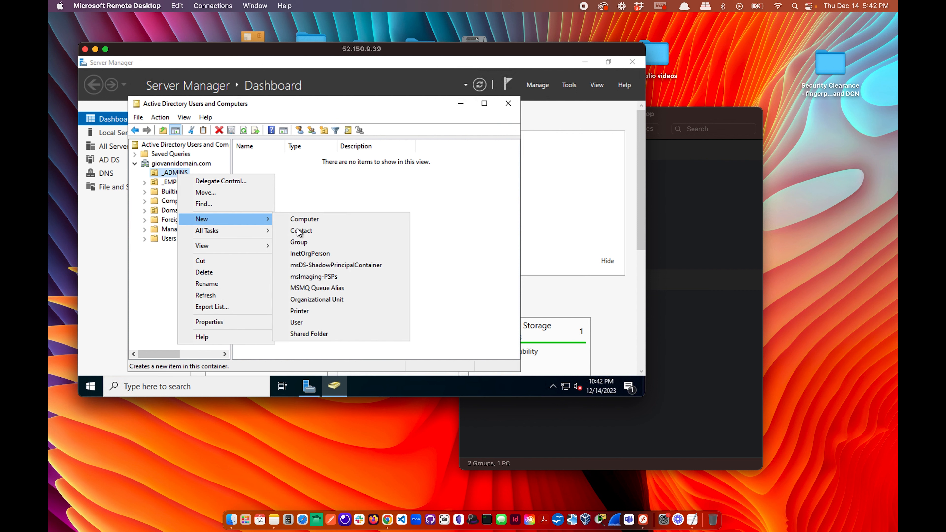
click(312, 323)
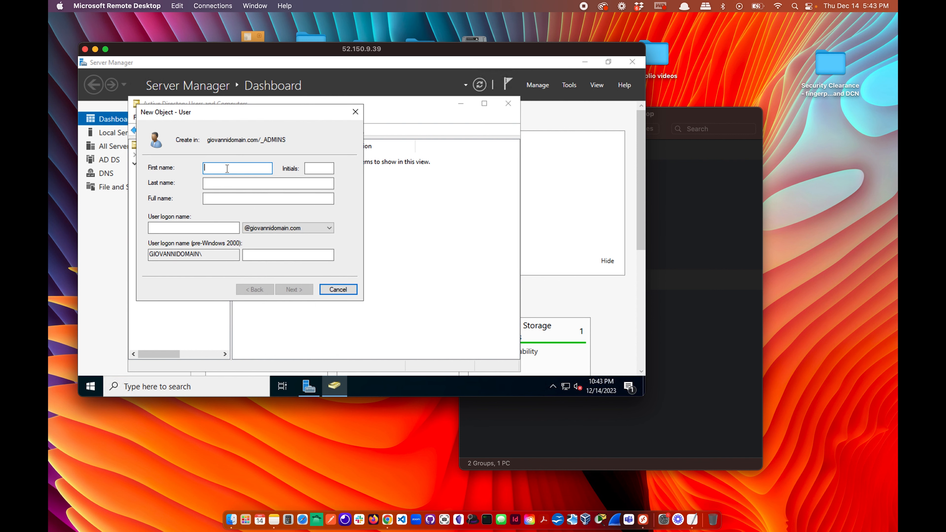
text(Gio)
click(231, 185)
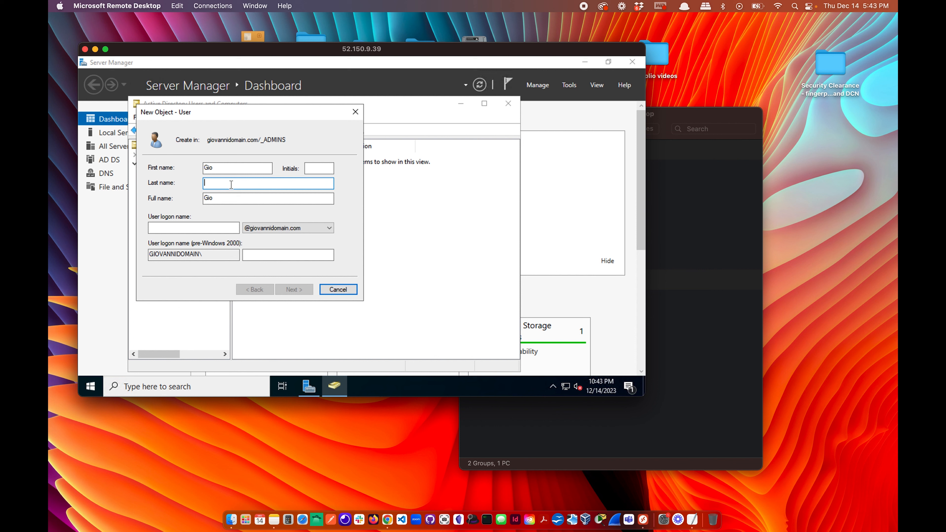
text(Gio R)
text(eid)
click(178, 228)
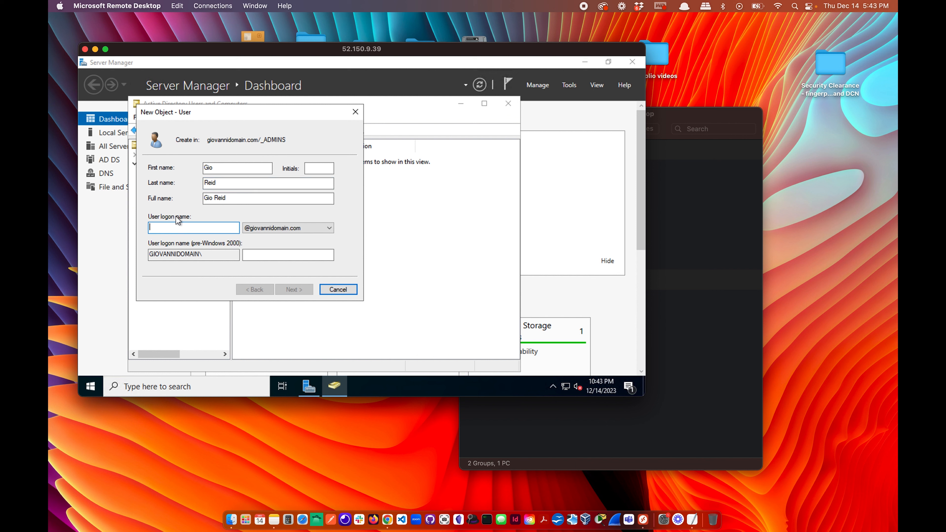
text(GioAdmin)
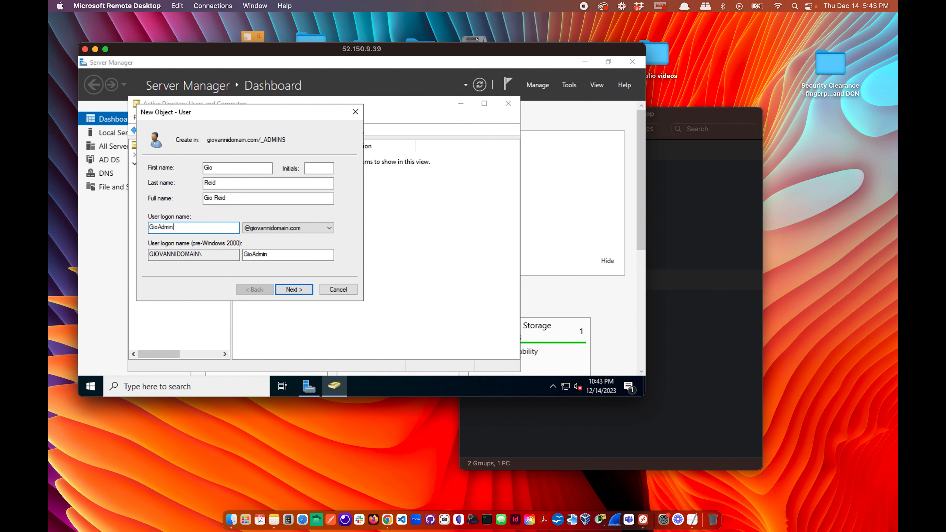
click(162, 226)
key(BackSpace)
text(a)
key(BackSpace)
text(gioa)
Set the user's password, drop change-at-next-logon, make it never expire, and finish.
click(295, 289)
click(195, 203)
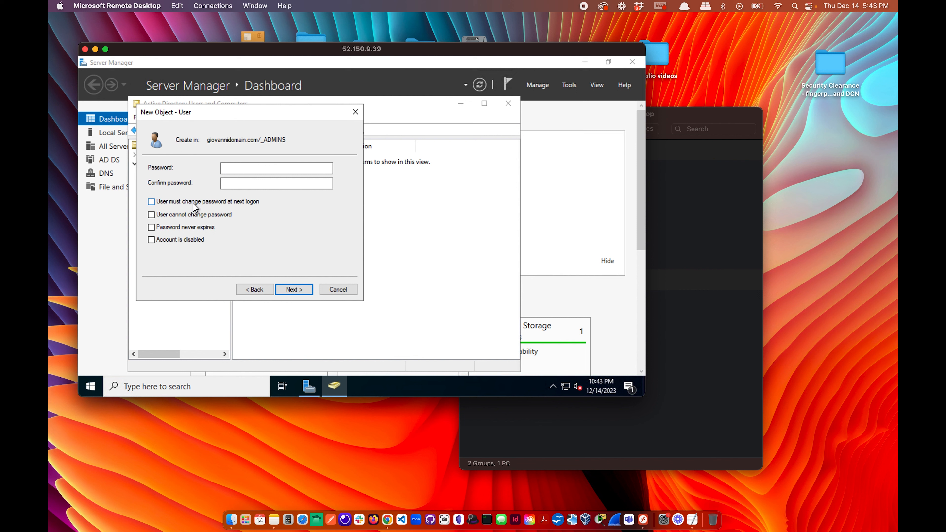
click(175, 227)
click(243, 179)
click(243, 170)
text(*************)
click(257, 184)
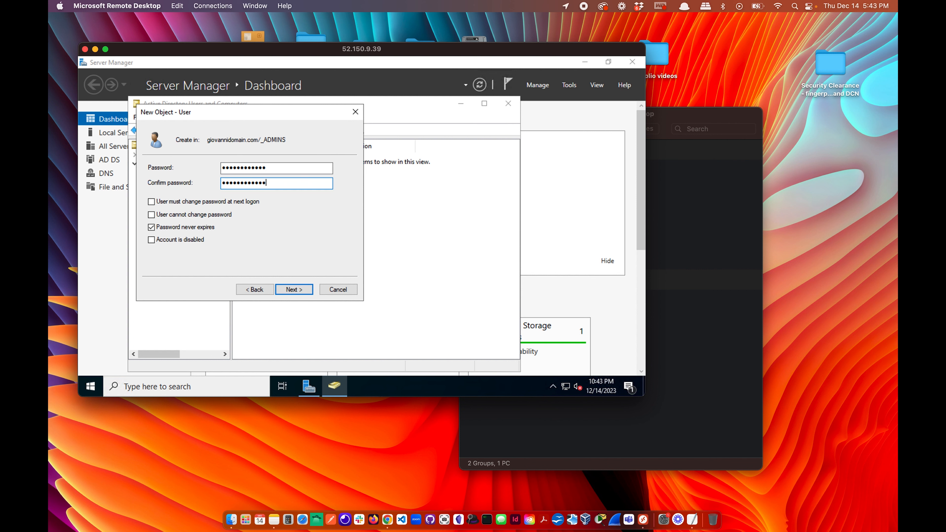
text(*************)
click(298, 291)
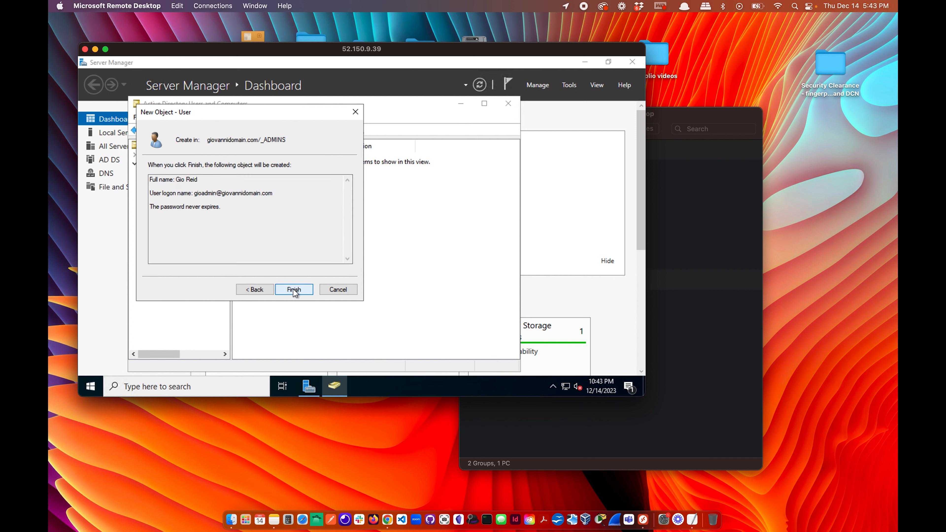
click(294, 289)
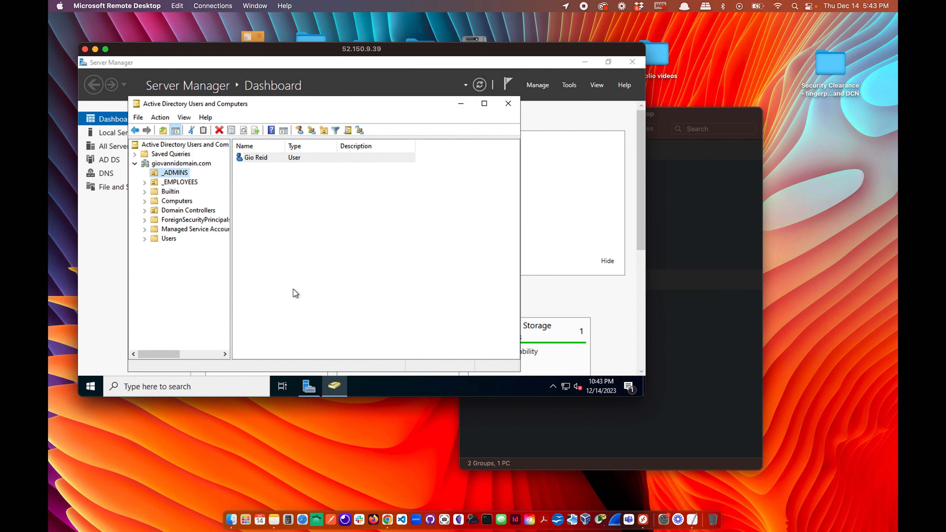
Add the new admin user to the Domain Admins group in its Member Of properties and apply.
right_click(260, 159)
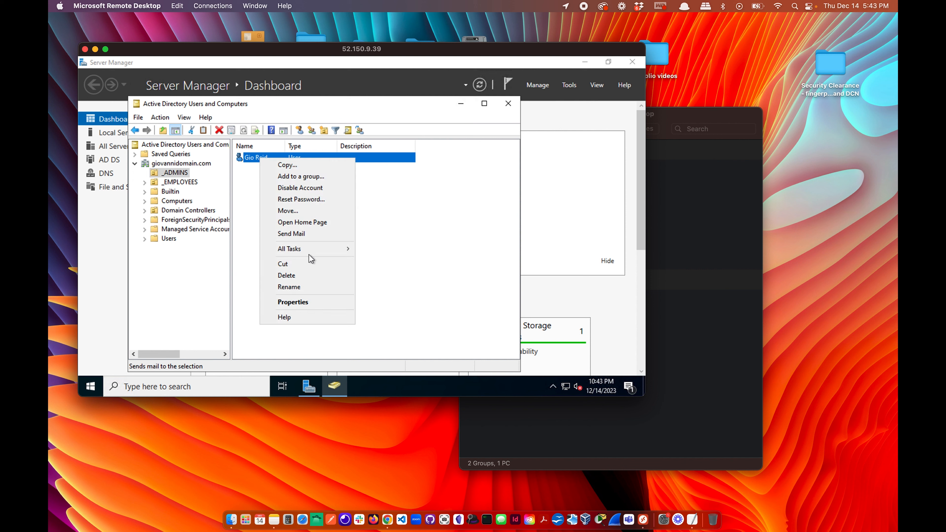
click(305, 303)
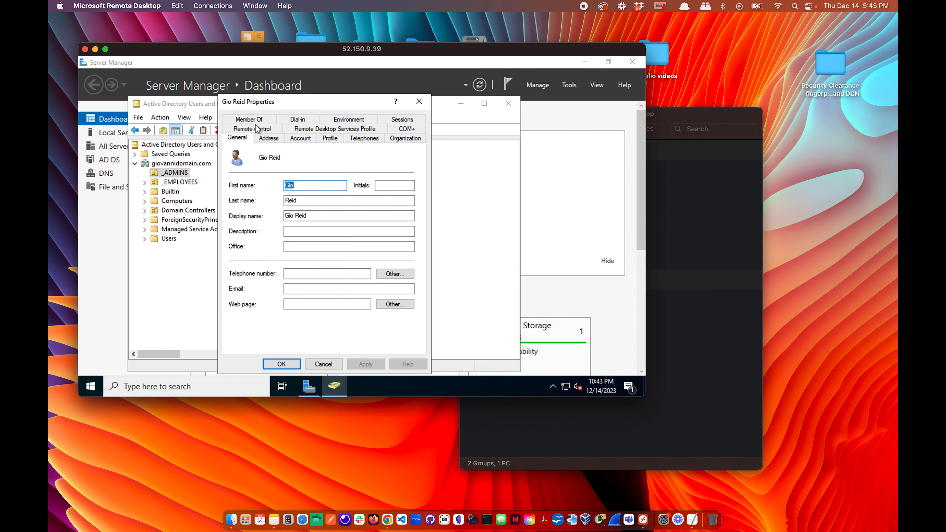
click(249, 120)
click(255, 263)
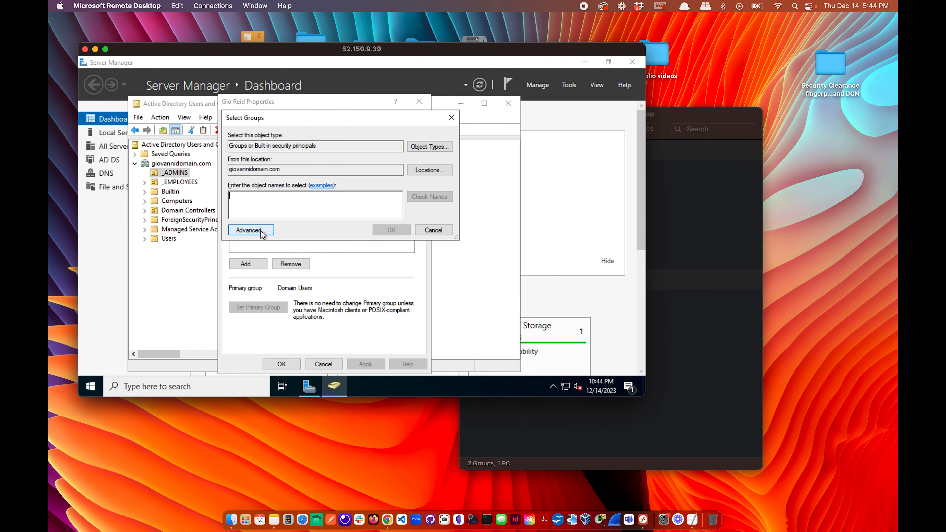
click(261, 231)
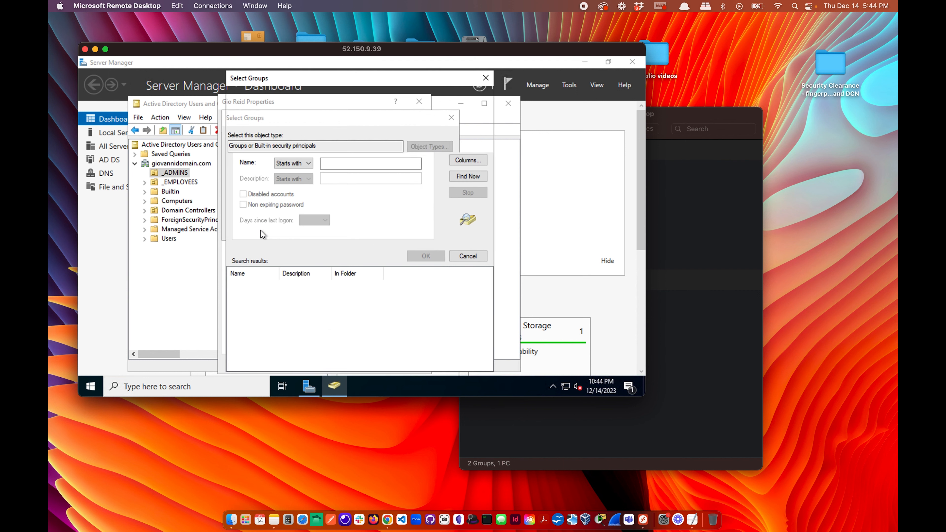
click(473, 180)
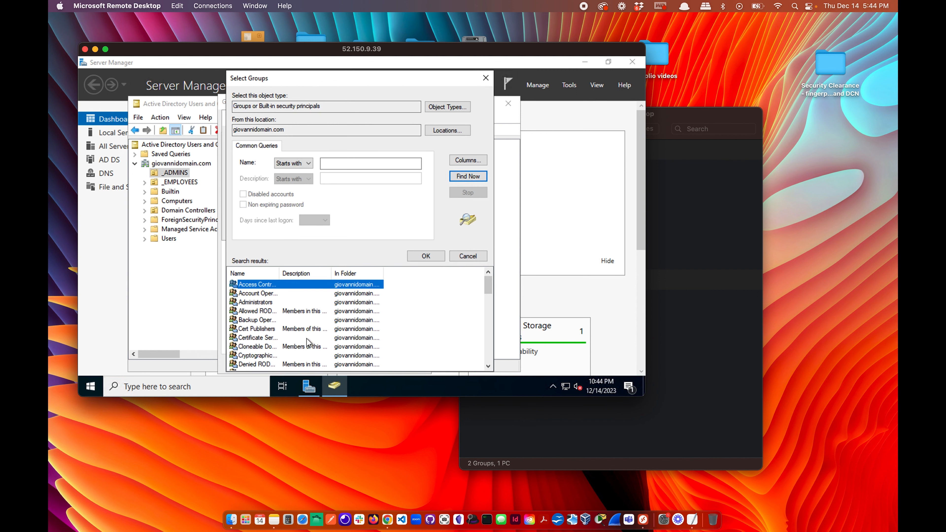
scroll(300, 337, down, 3)
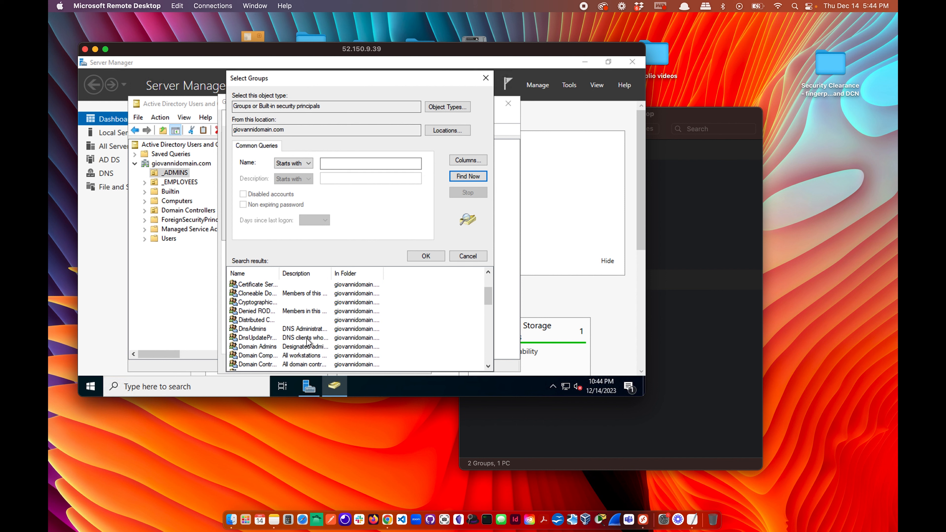
click(261, 347)
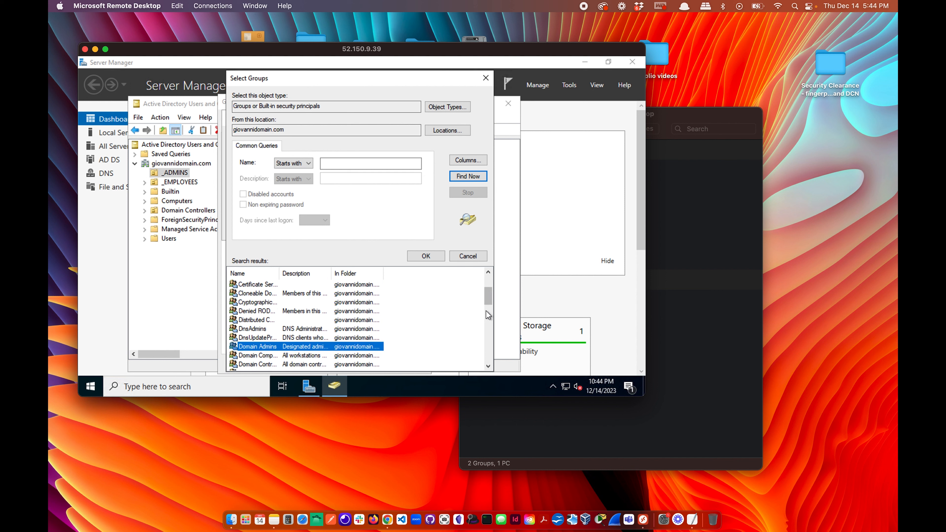
click(425, 257)
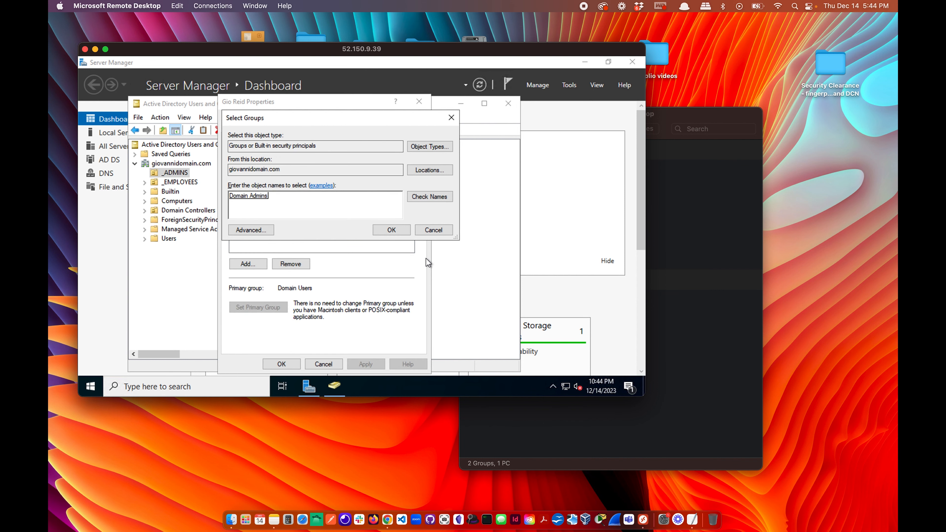
click(390, 229)
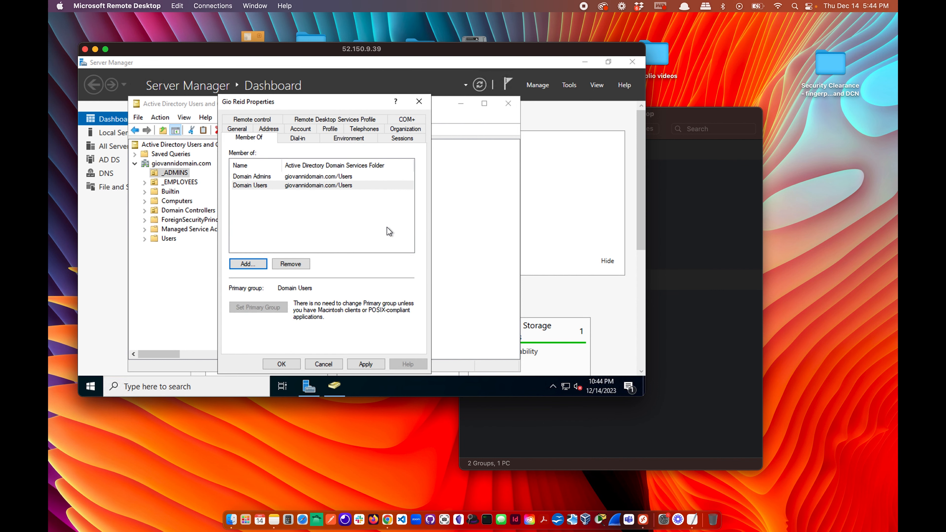
click(364, 364)
click(282, 364)
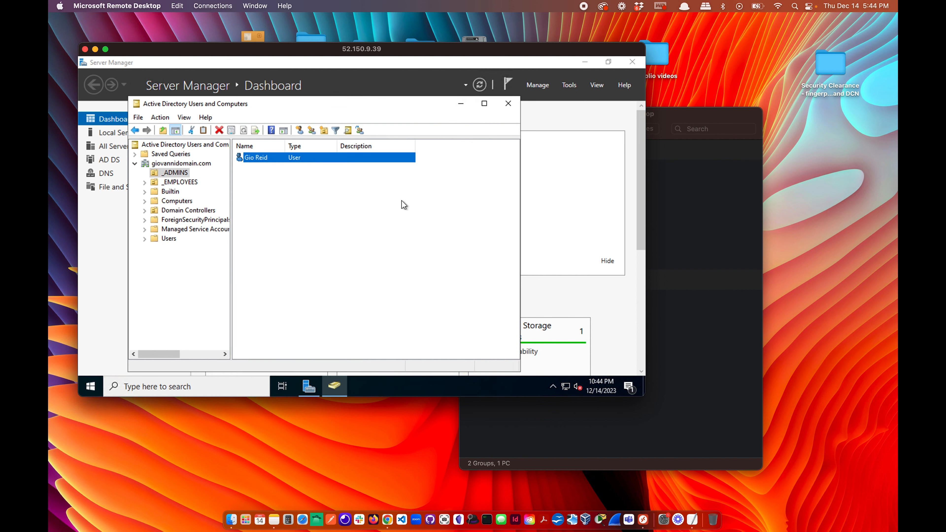
Reopen the user's properties to check the Account tab logon name, then close the console.
click(341, 218)
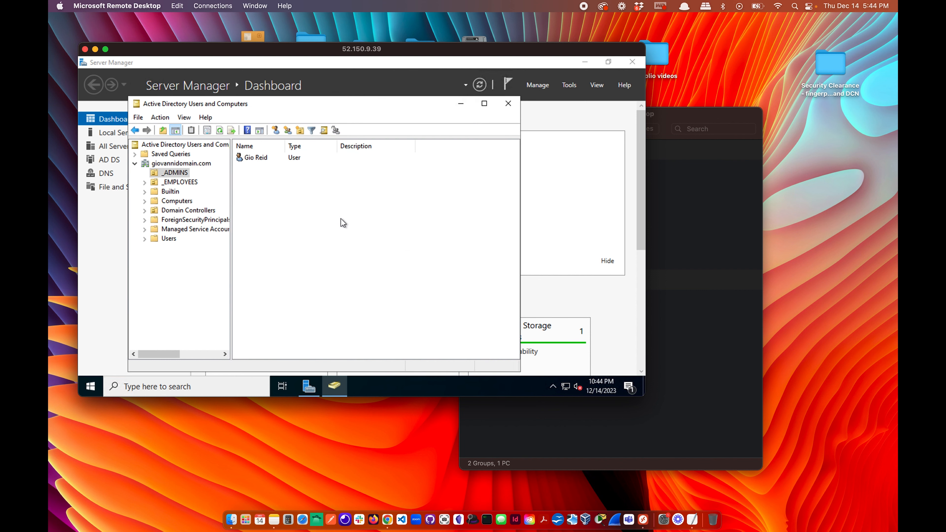
click(250, 160)
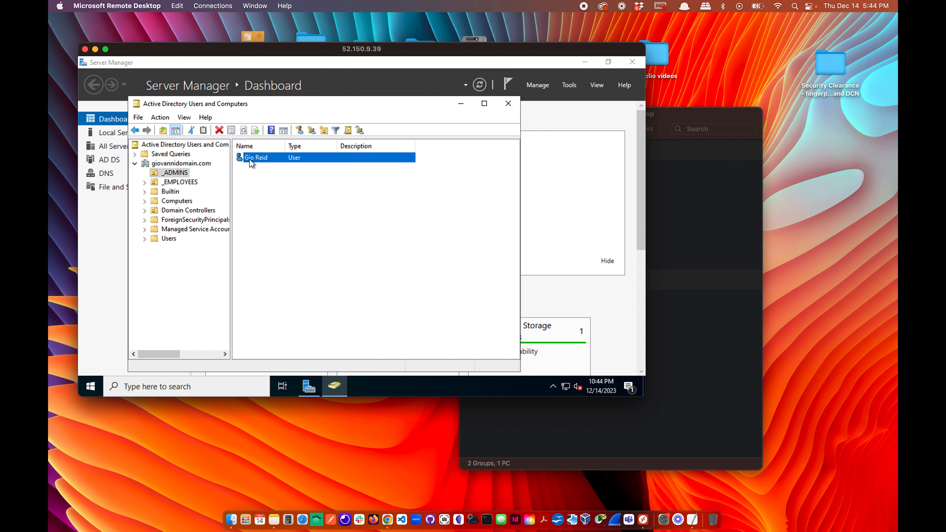
right_click(250, 160)
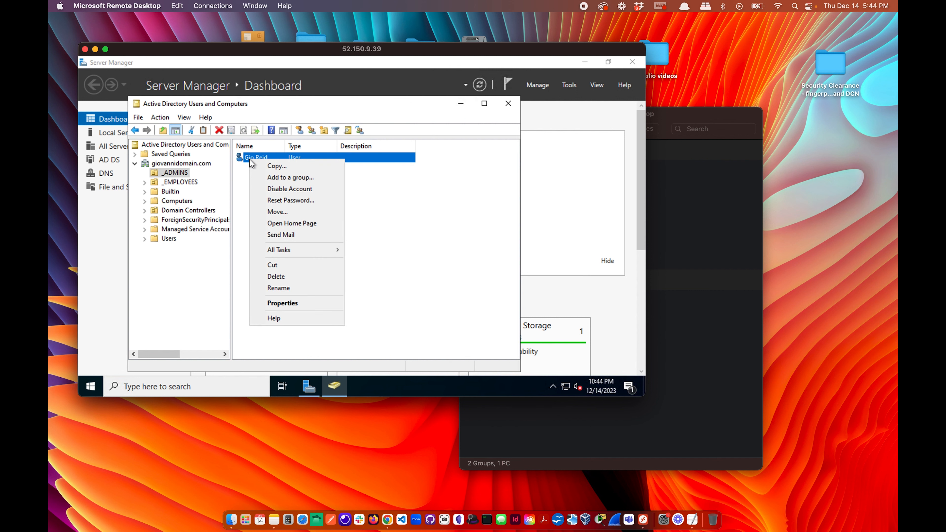
click(288, 305)
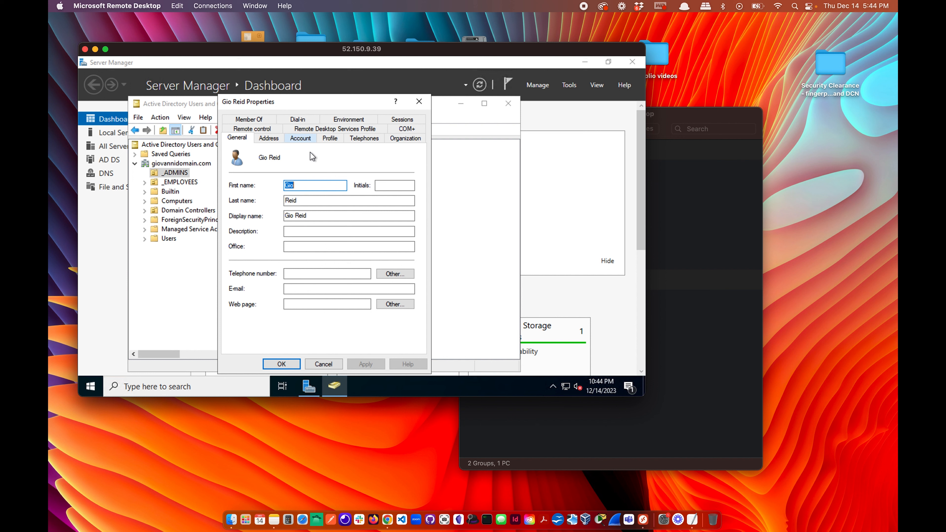
click(300, 138)
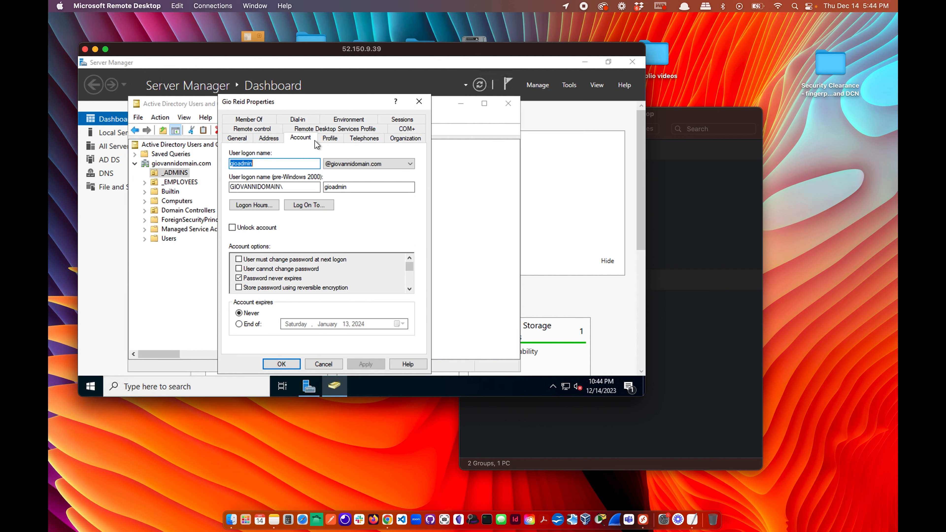
click(261, 164)
click(420, 101)
click(513, 106)
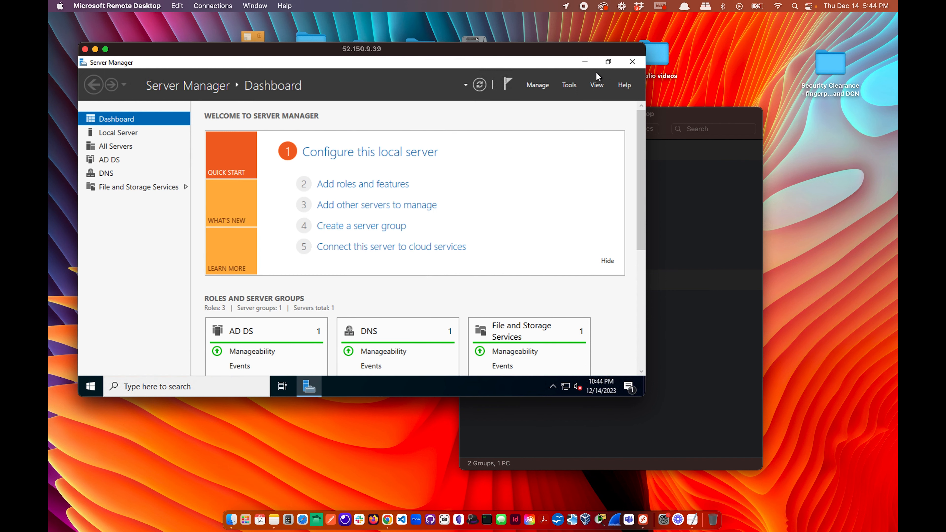
Close Server Manager, reload the client VM overview until Running, and copy public IP 23.101.140.141.
click(629, 63)
key(ctrl+Right)
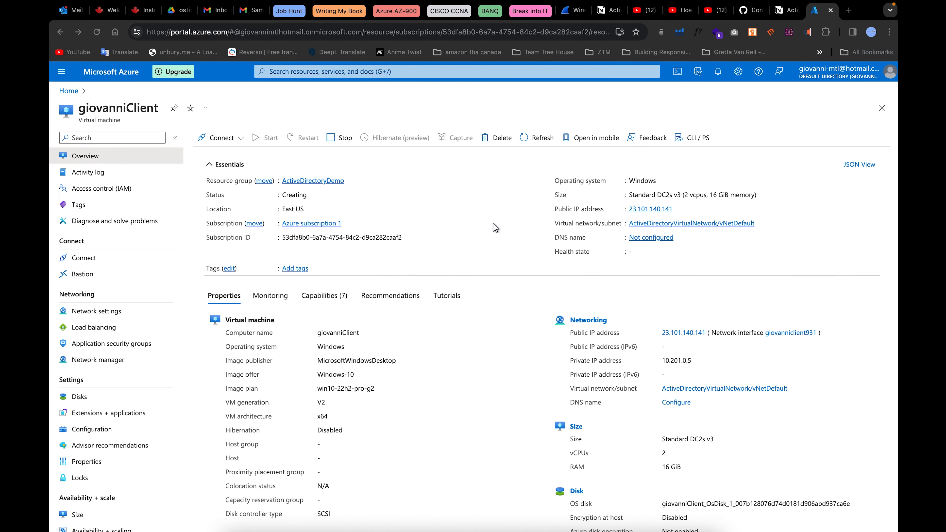
click(97, 28)
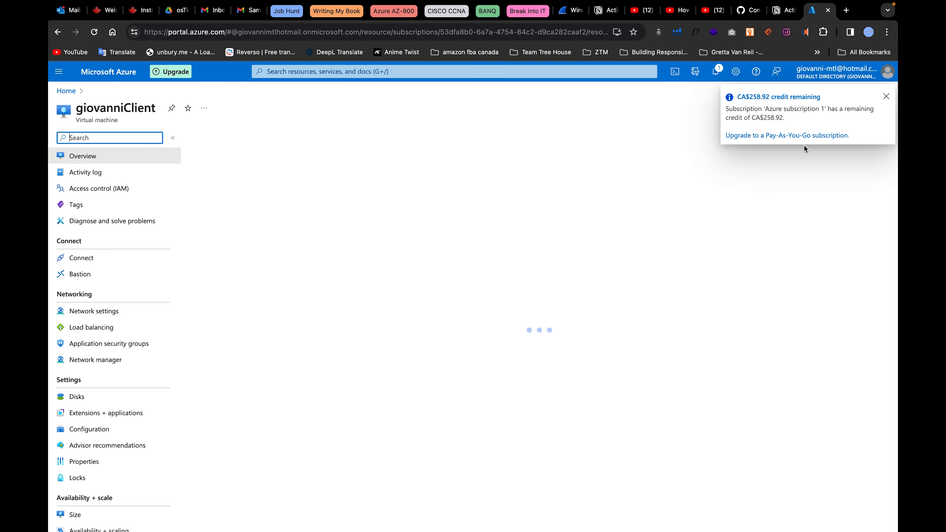
click(886, 97)
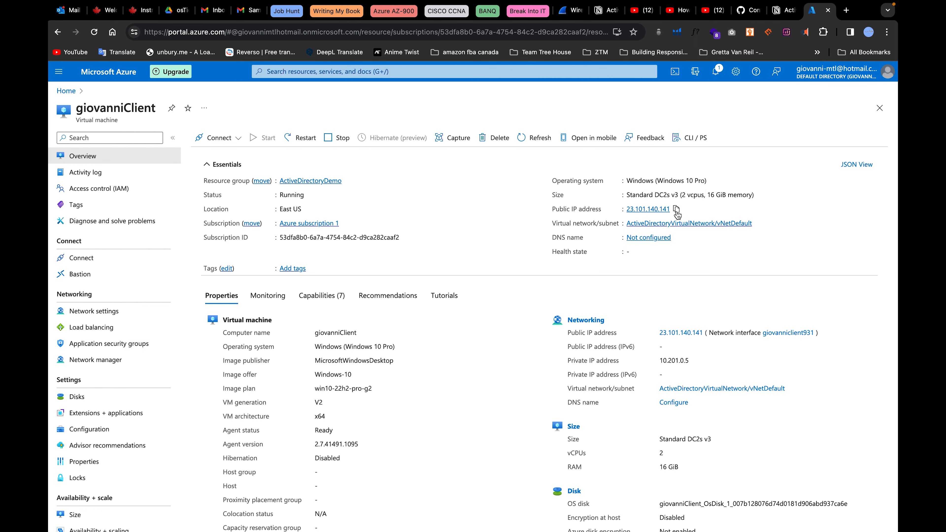
click(677, 209)
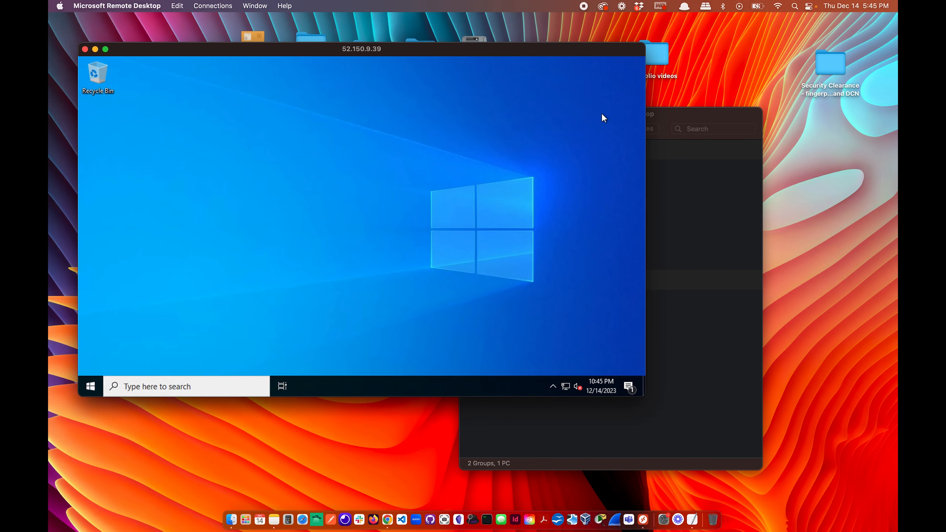
Narrow and reposition the DC-1 session window and browse the Connections menu.
drag(484, 56, 452, 67)
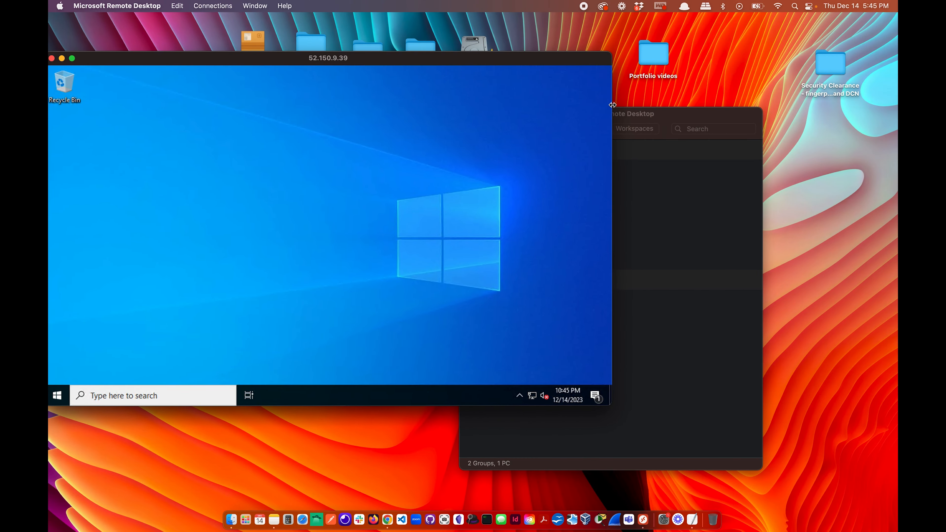
drag(612, 62, 508, 62)
click(218, 7)
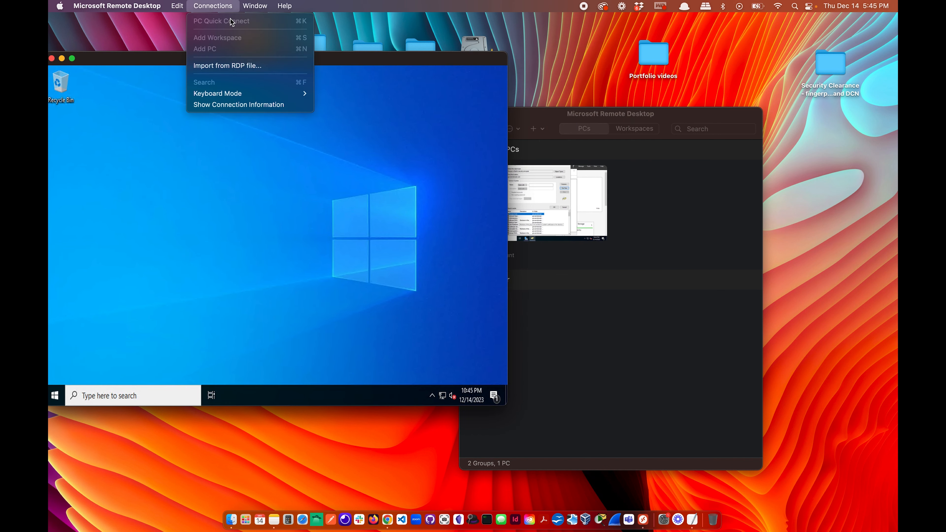
click(671, 254)
click(220, 11)
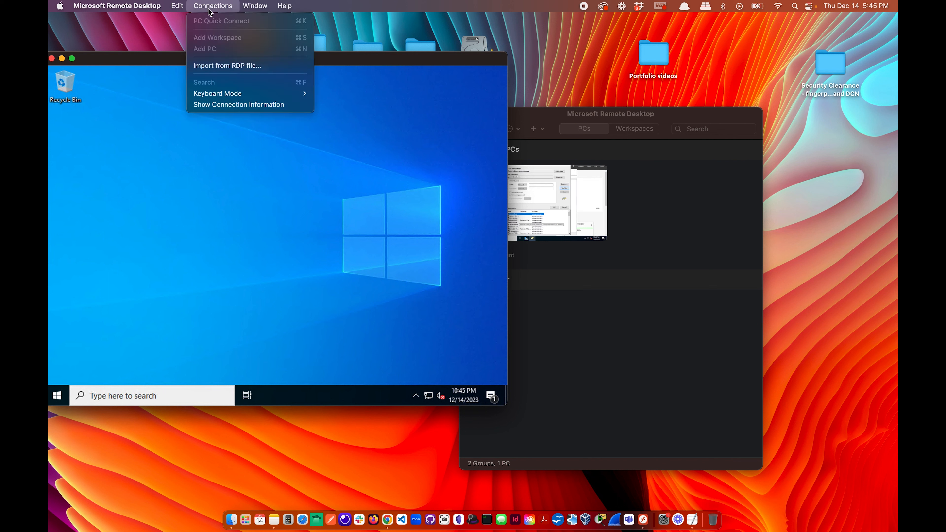
click(421, 129)
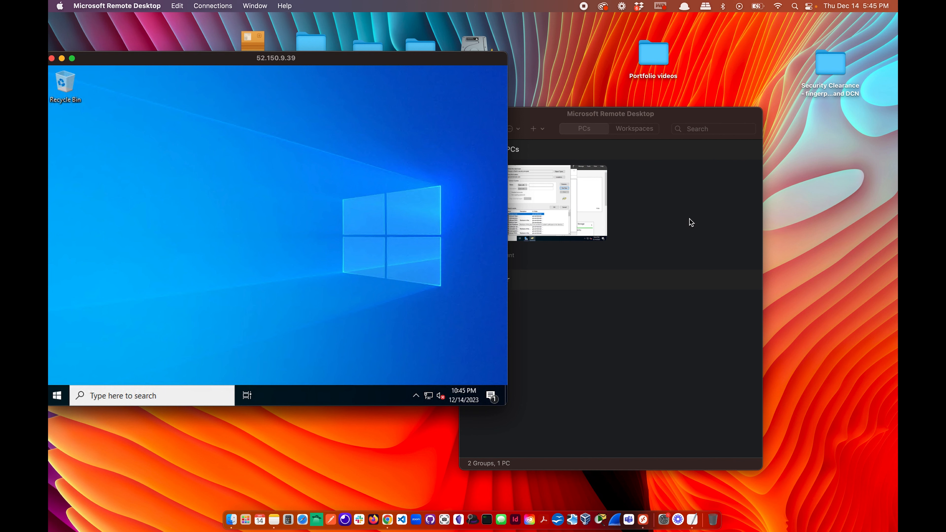
click(203, 4)
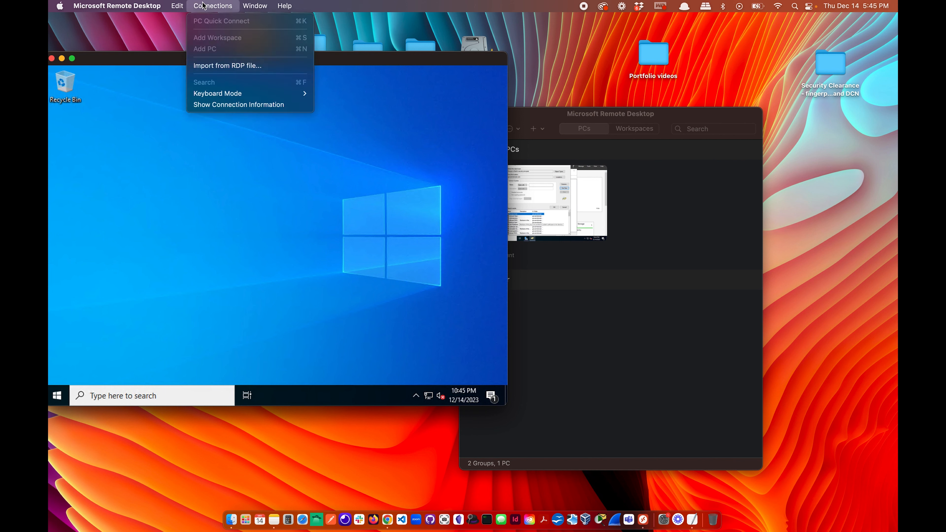
click(614, 272)
click(638, 223)
right_click(644, 216)
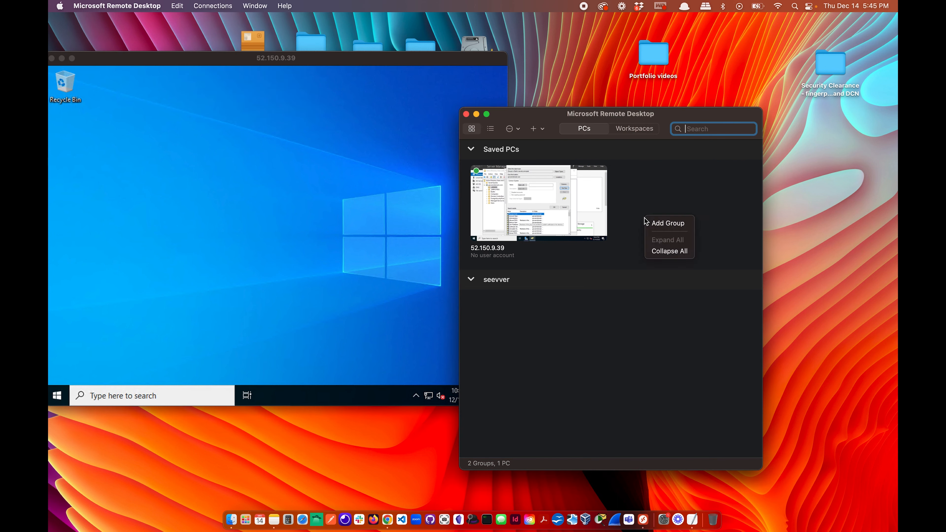
click(632, 191)
click(213, 6)
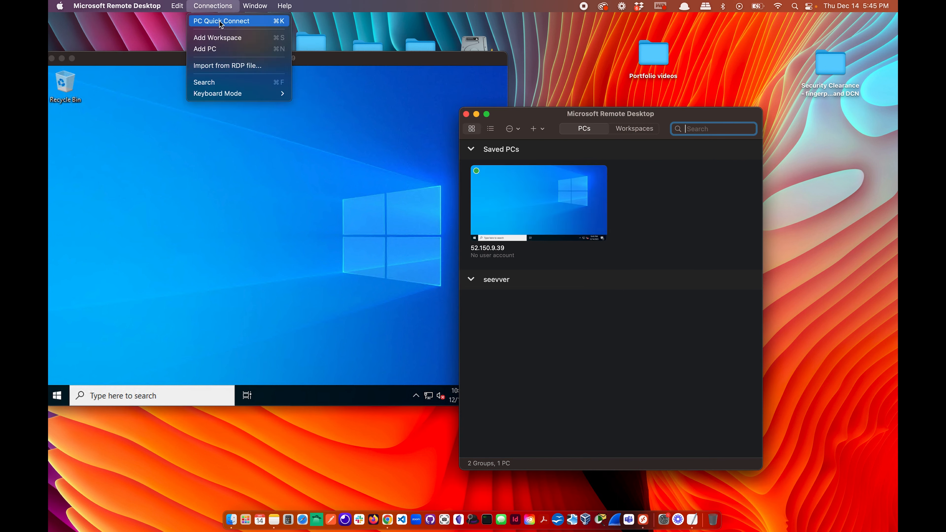
Quick-connect to 23.101.140.141, sign in with the client's local account, and accept the certificate.
click(546, 172)
key(super+k)
key(super+v)
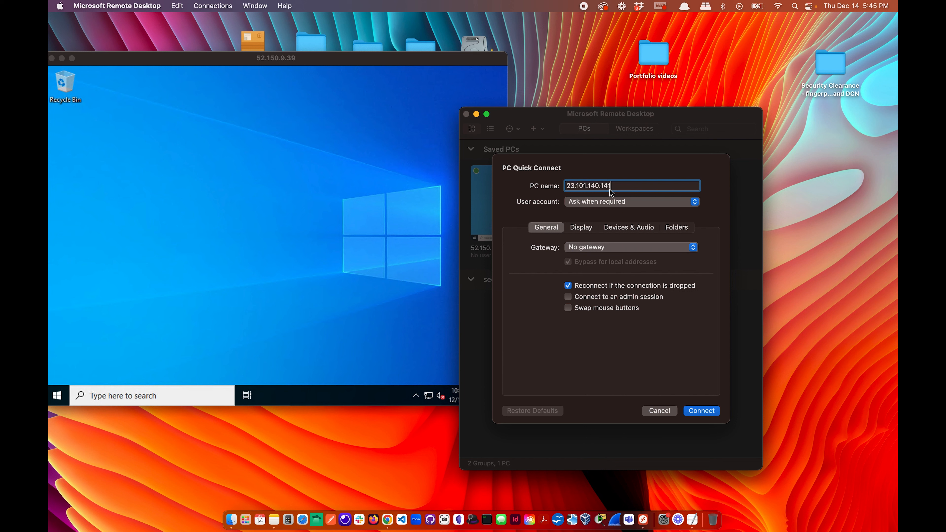
click(709, 411)
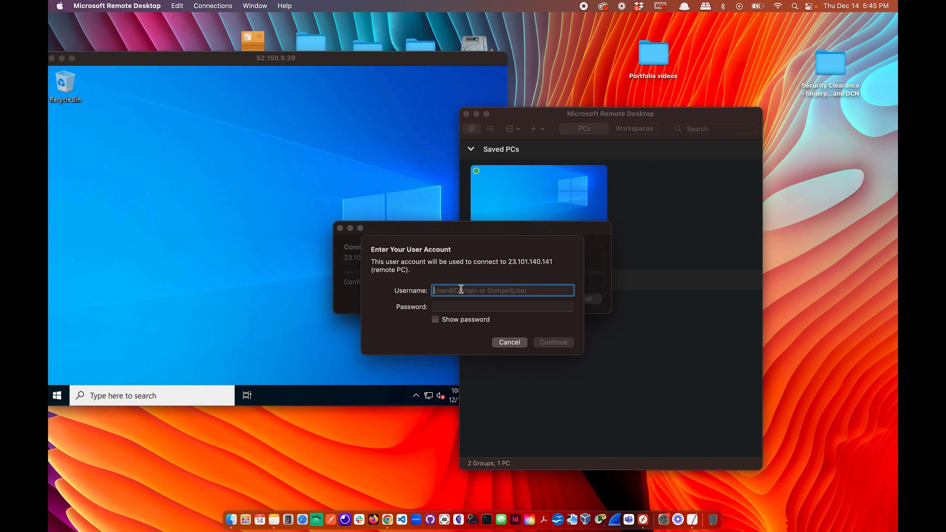
text(GiovanniClient)
click(454, 309)
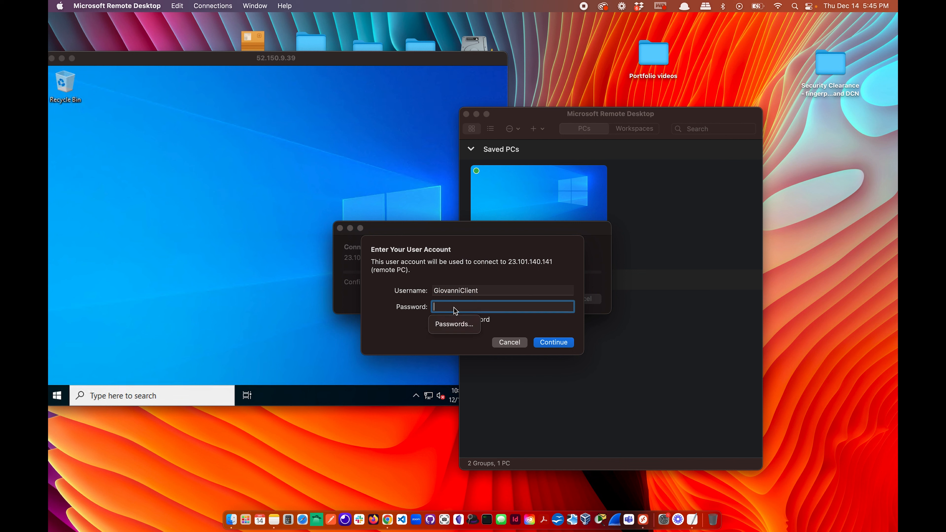
text(•••••••••)
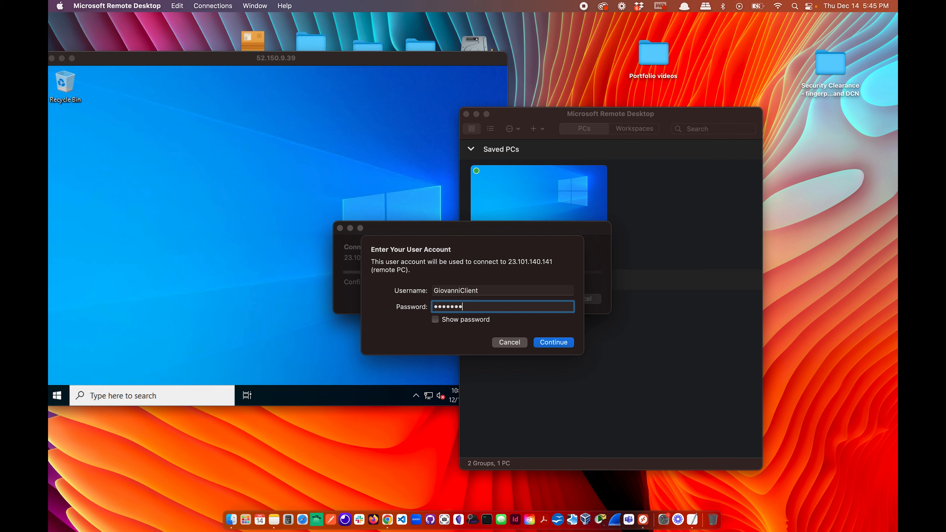
text(••••)
click(482, 323)
click(468, 323)
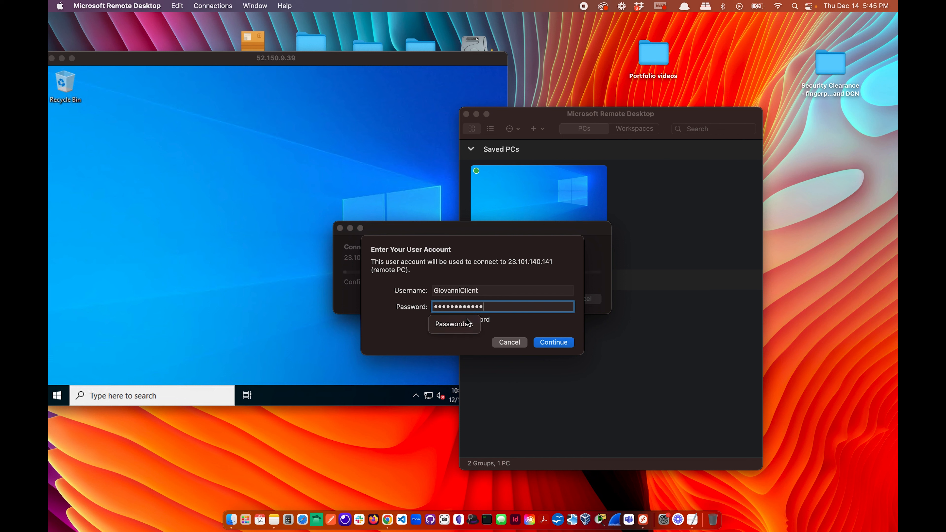
click(559, 343)
click(592, 309)
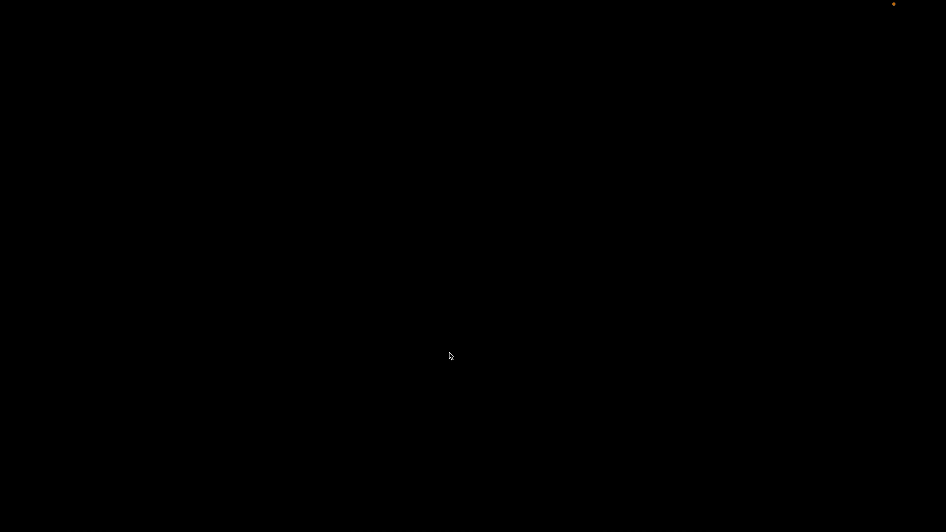
Take the client session out of full screen and place its window beside DC-1's session.
click(74, 20)
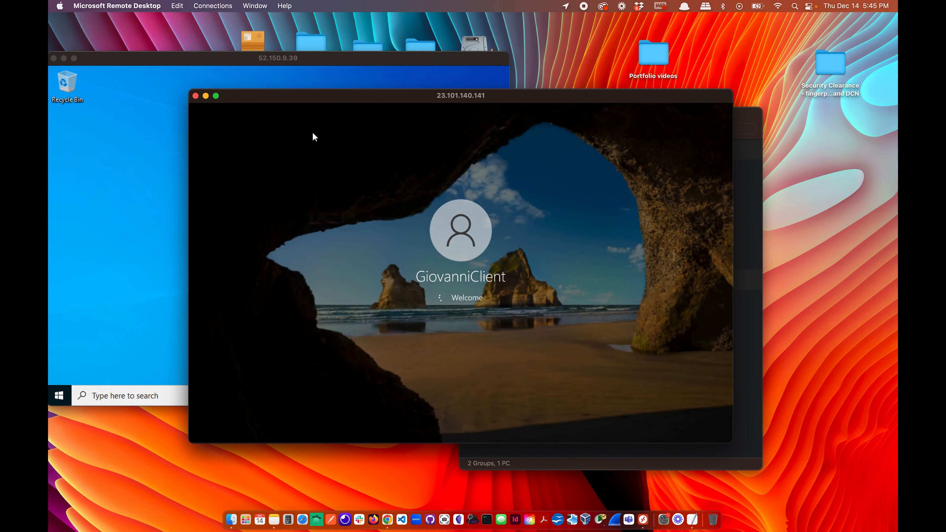
drag(462, 98, 607, 87)
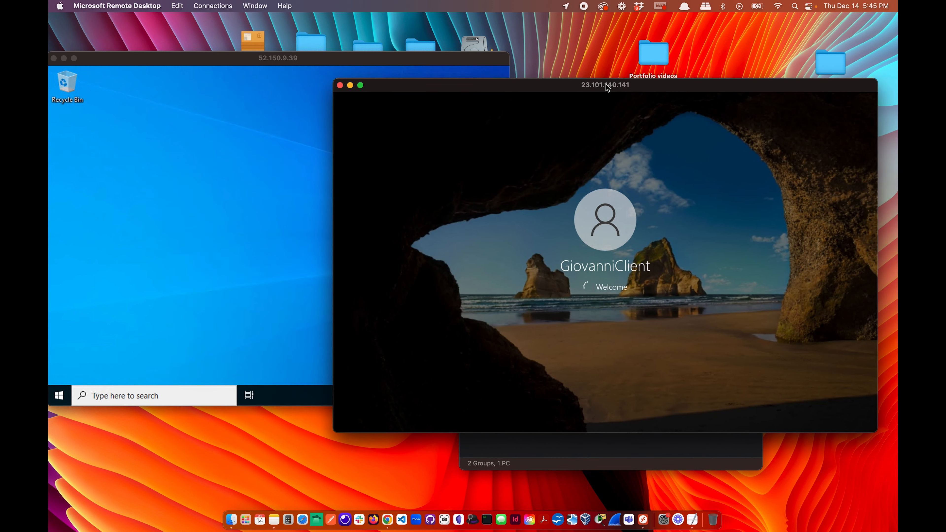
click(228, 96)
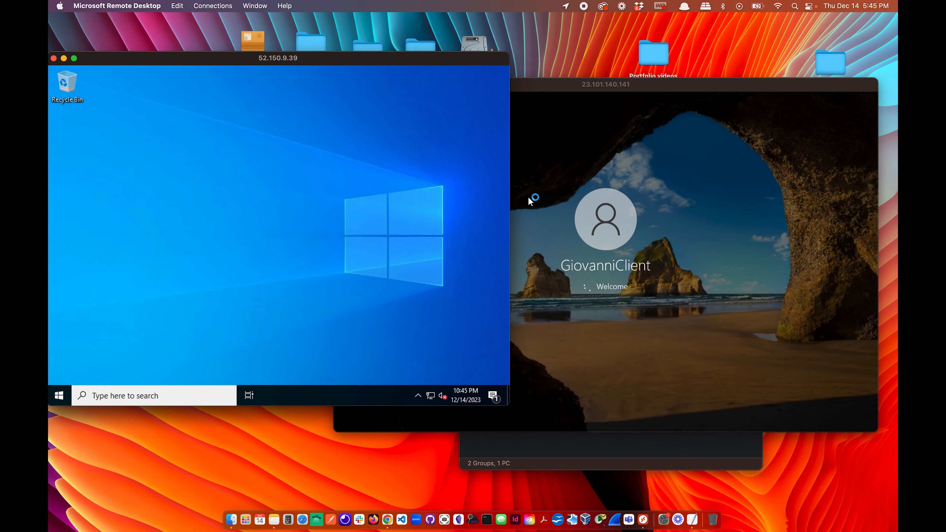
click(645, 277)
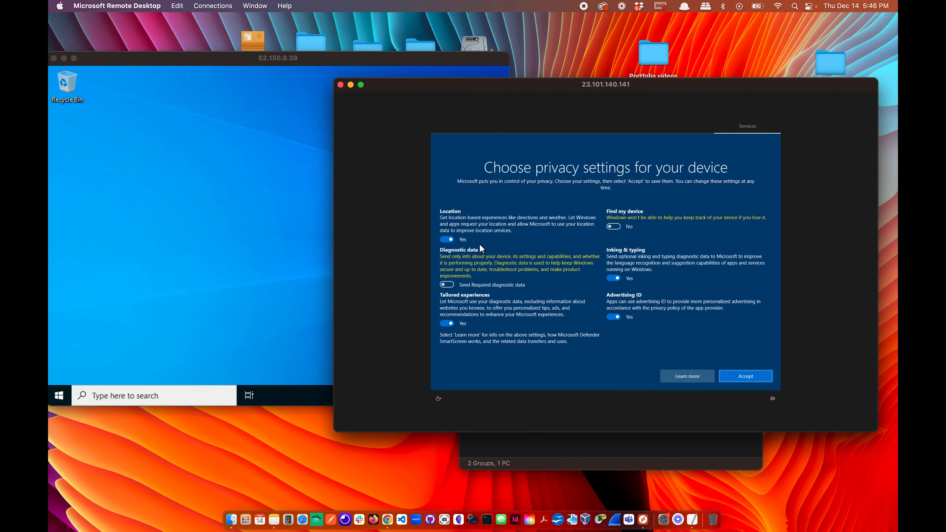
Turn off location, tailored experiences, inking and advertising ID, accept, and allow network discovery.
click(465, 239)
click(459, 315)
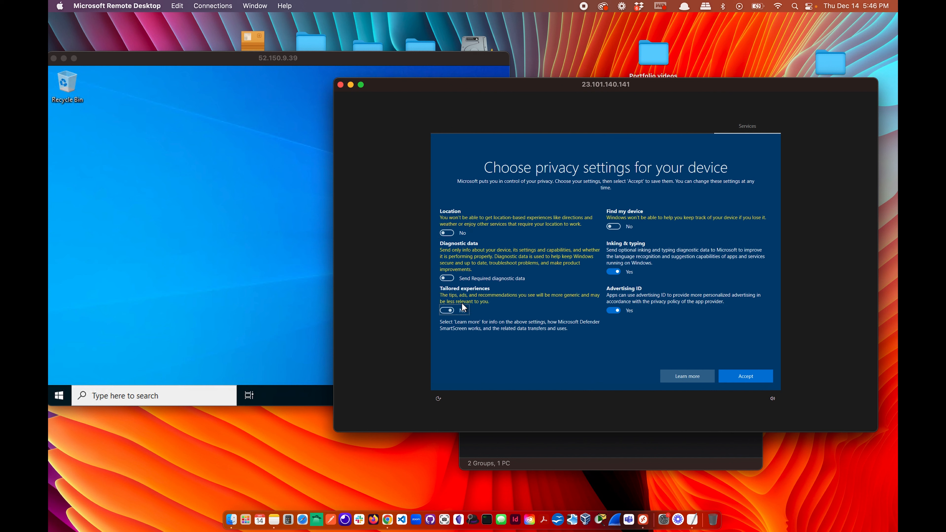
click(618, 269)
click(630, 310)
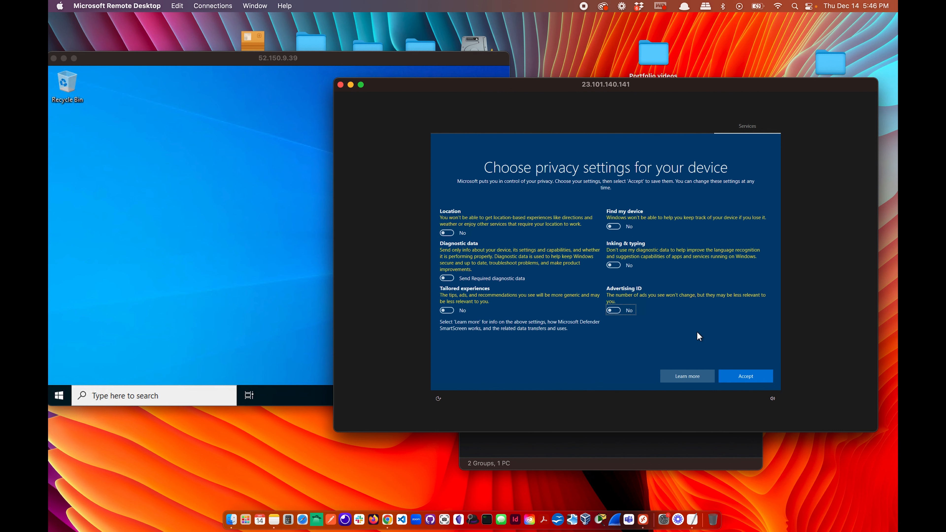
click(749, 377)
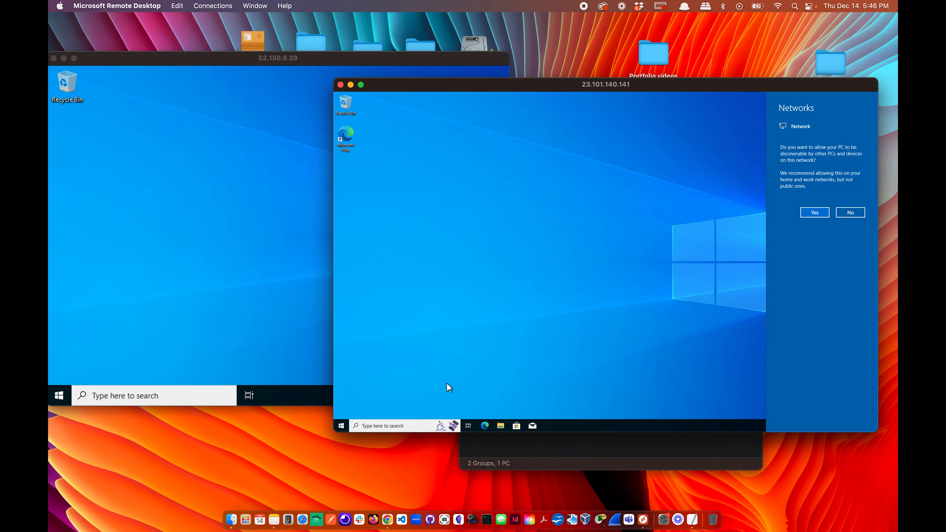
click(812, 213)
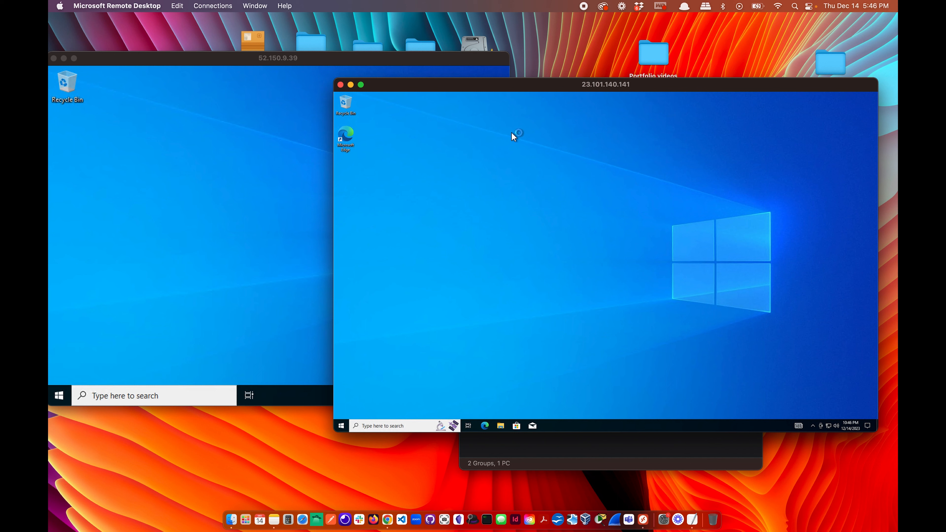
drag(452, 89, 467, 66)
Open a Command Prompt on the client VM by running cmd from Run.
click(405, 400)
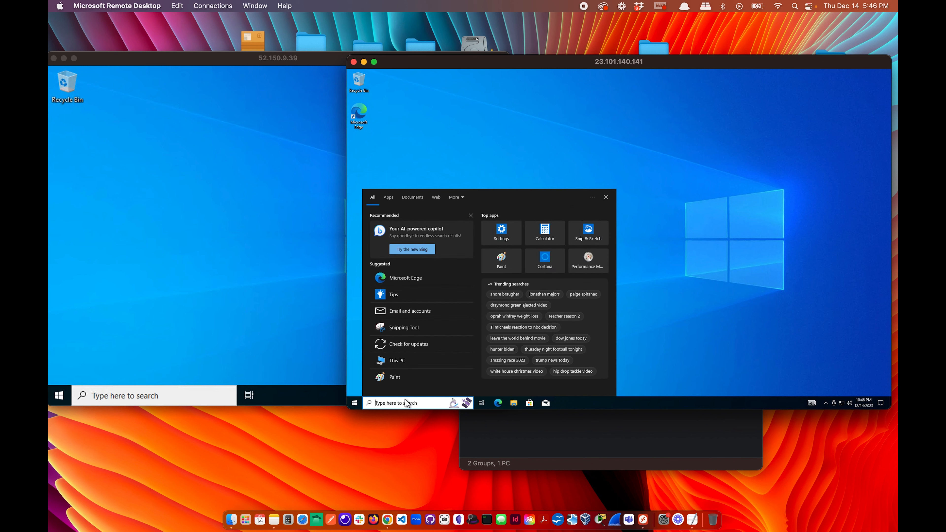
text(run)
key(Return)
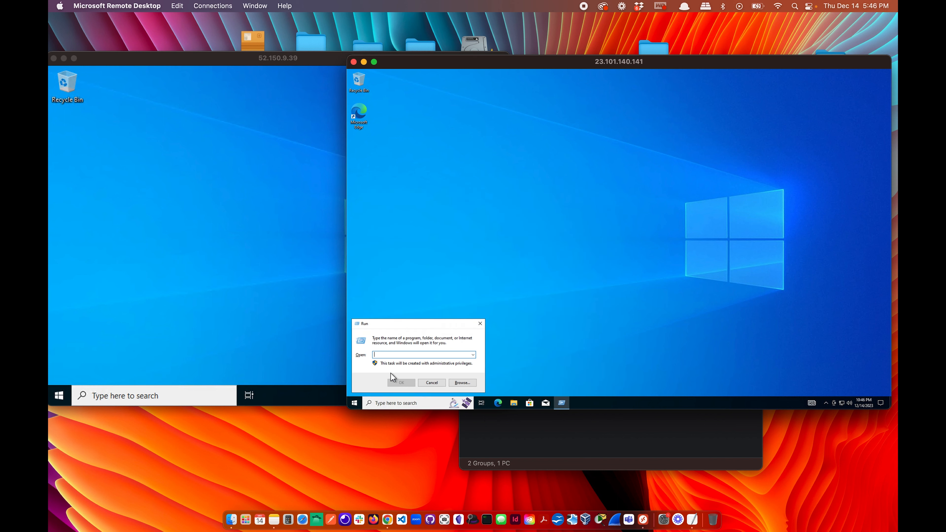
text(cmd)
key(Return)
Open a Command Prompt on DC-1 and run ipconfig /all, showing 10.201.0.4 and DNS 127.0.0.1.
click(188, 268)
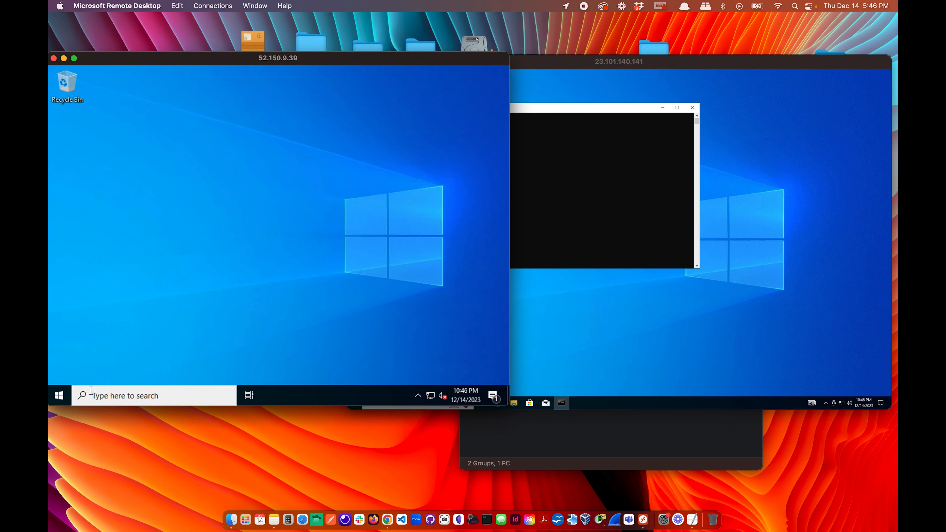
click(117, 397)
text(run)
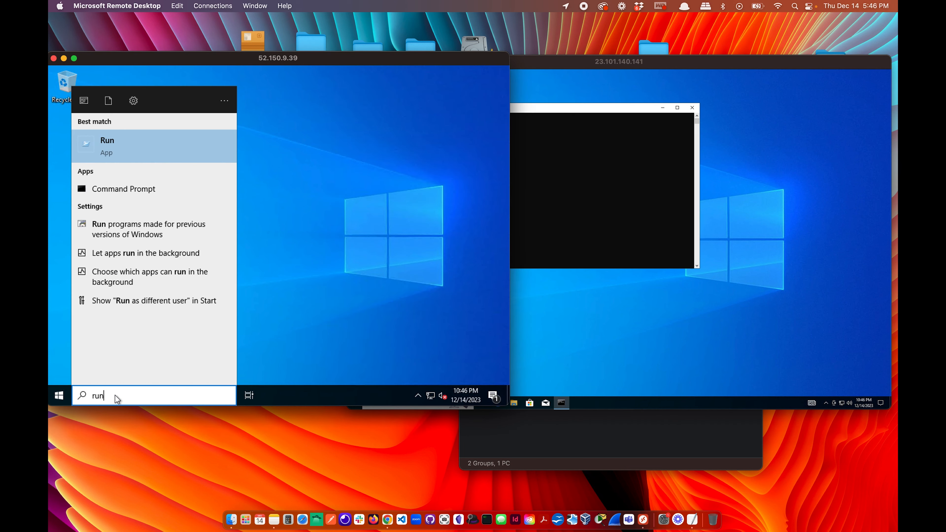
key(Return)
text(cmd)
key(Return)
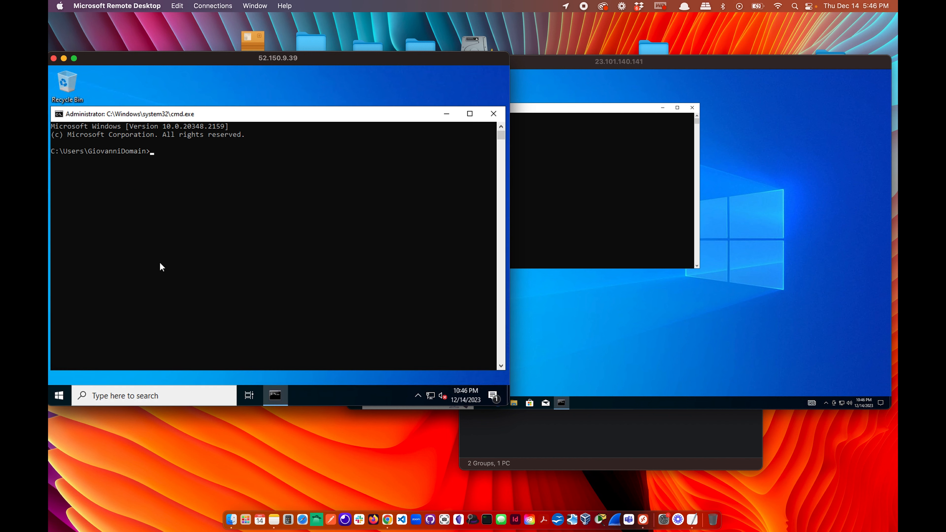
text(ipconfig /all)
key(Return)
scroll(233, 260, up, 3)
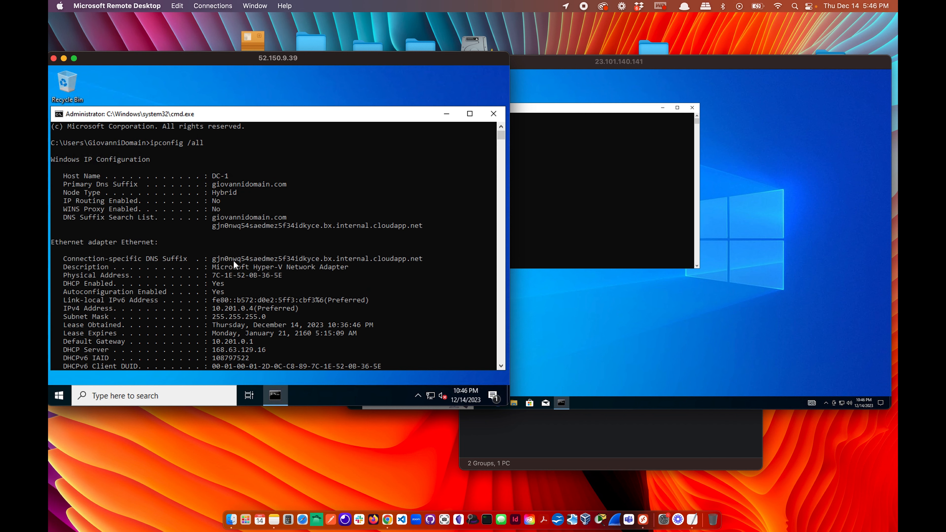
scroll(234, 260, down, 2)
click(598, 186)
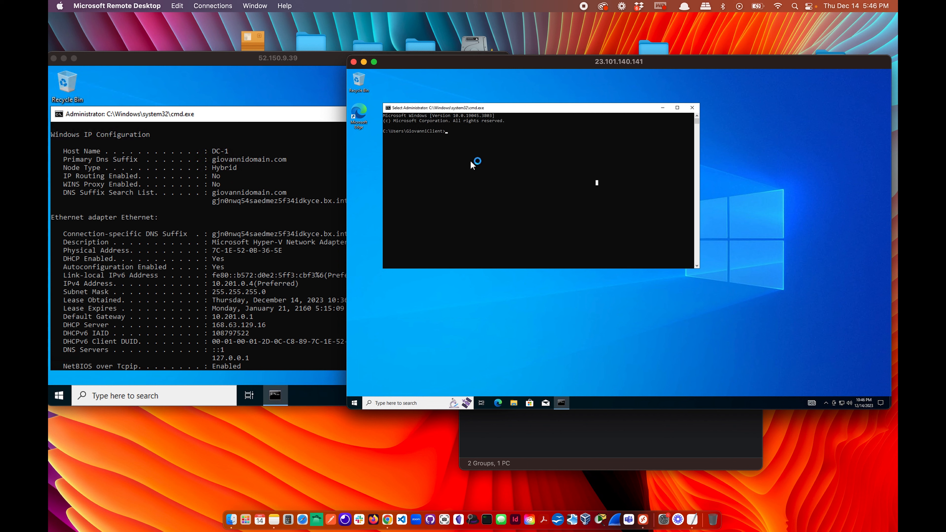
Run ipconfig /all on the client and highlight its IPv4 address 10.201.0.5.
text(ipconfig /all)
key(Return)
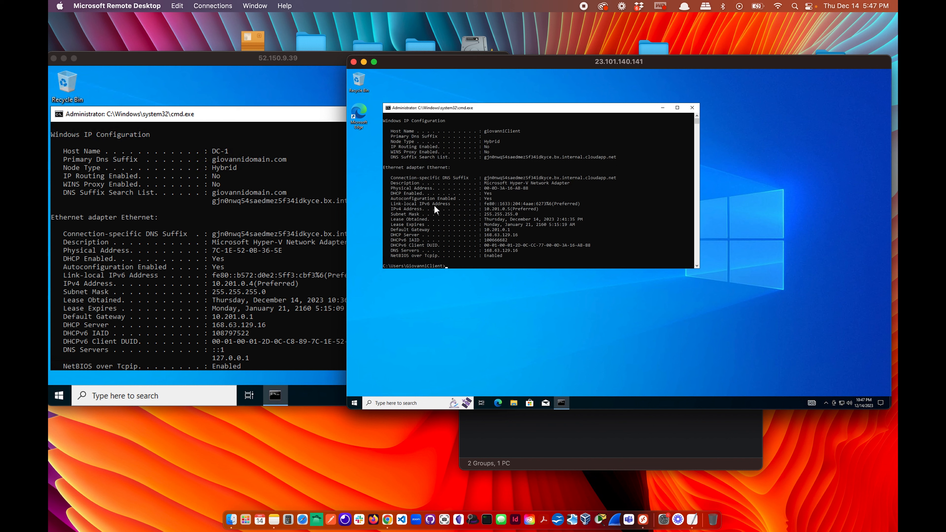
drag(482, 209, 511, 207)
scroll(484, 238, down, 1)
Select the domain controller's IPv4 address 10.201.0.4 in its console.
click(259, 275)
scroll(260, 275, down, 1)
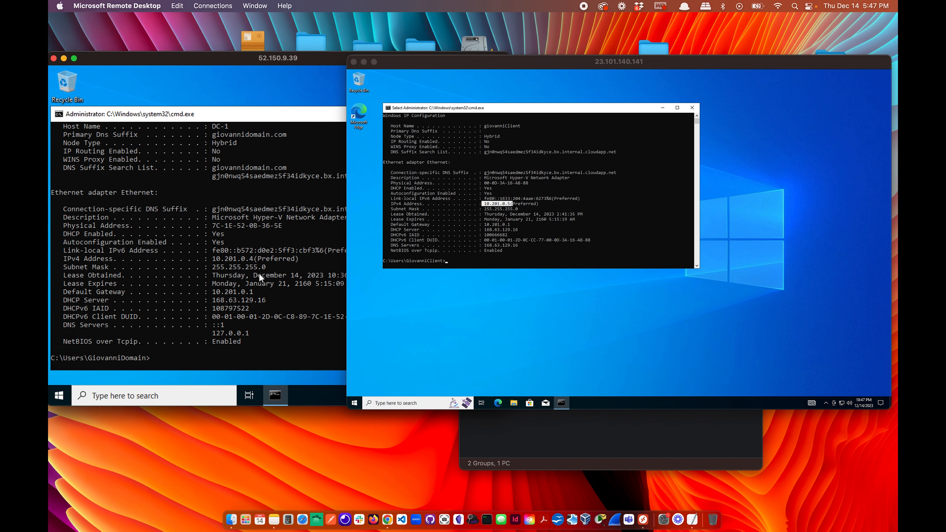
click(464, 264)
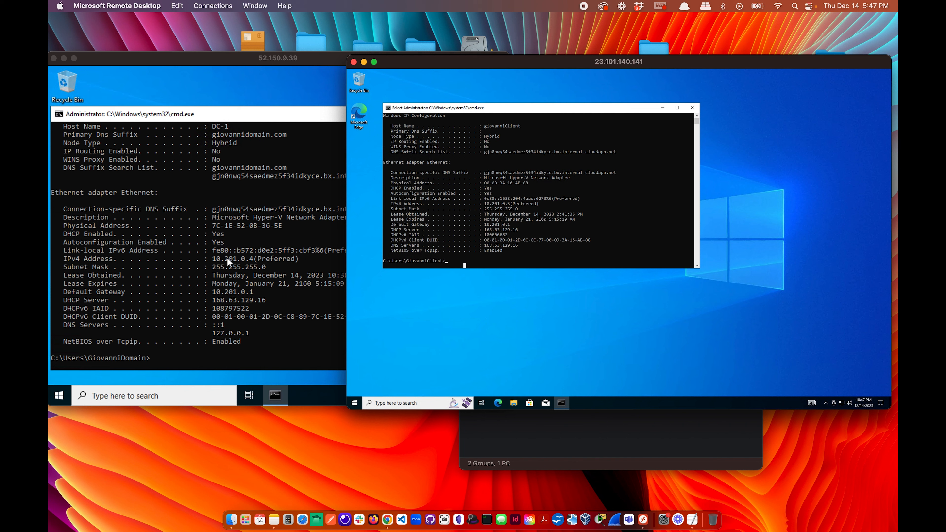
drag(226, 259, 234, 263)
double_click(289, 260)
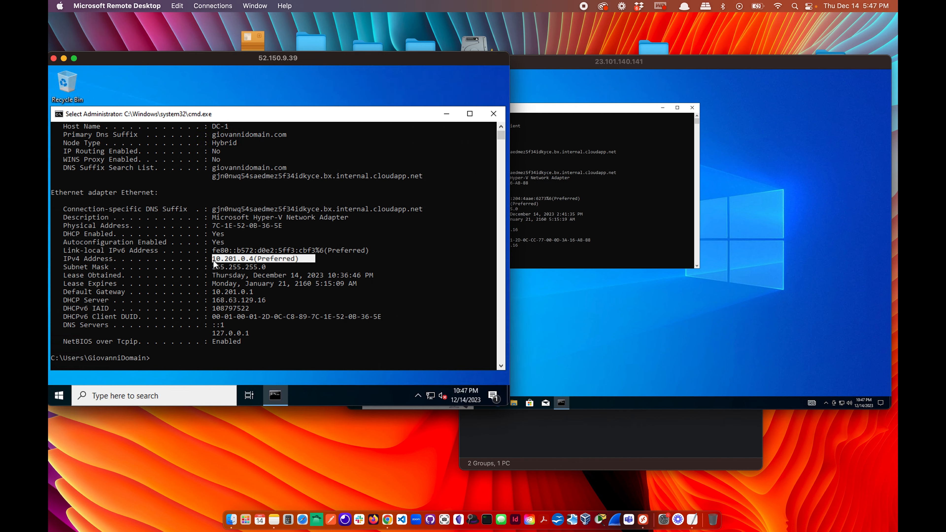
click(527, 259)
key(Escape)
Ping 10.201.0.4 from the client and get four successful replies.
text(ping)
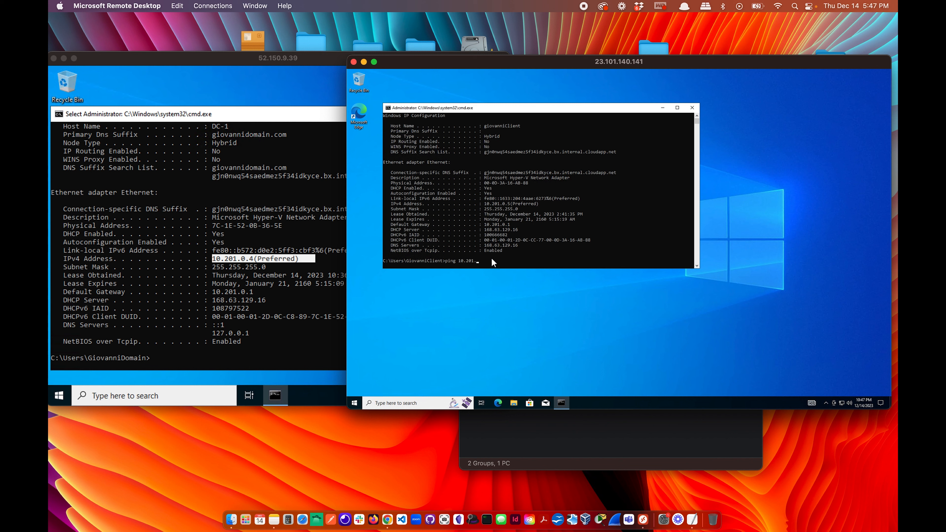
text(10.201.0.4)
key(Return)
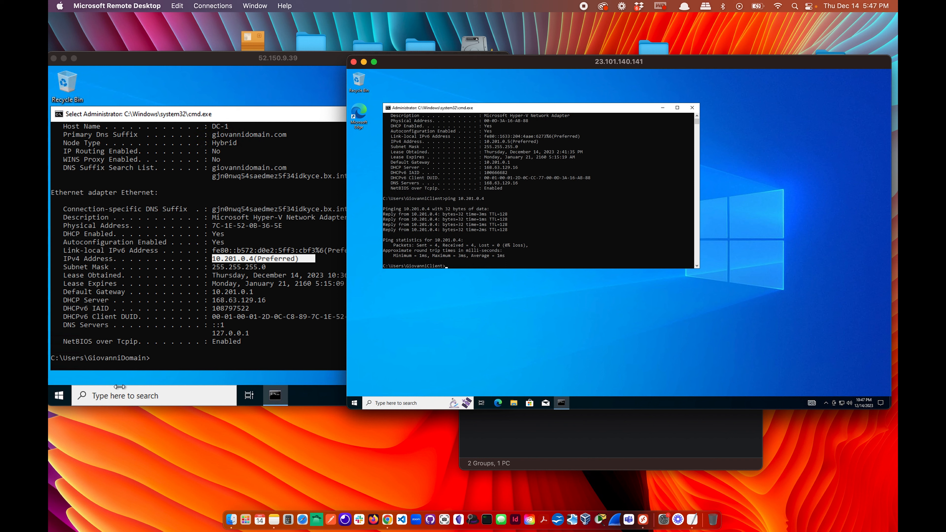
click(120, 362)
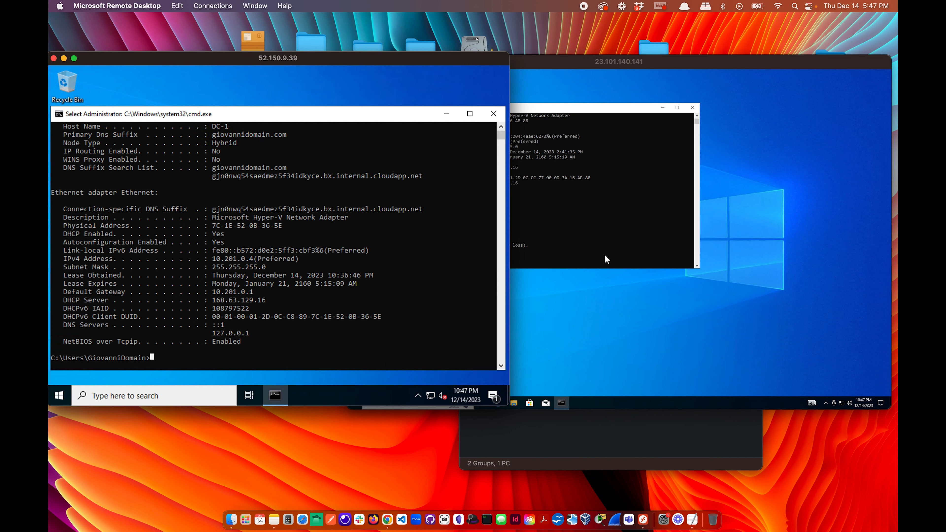
Ping the domain by its full name, then as 'giovannidomain'; both report host not found.
click(605, 254)
text(pin)
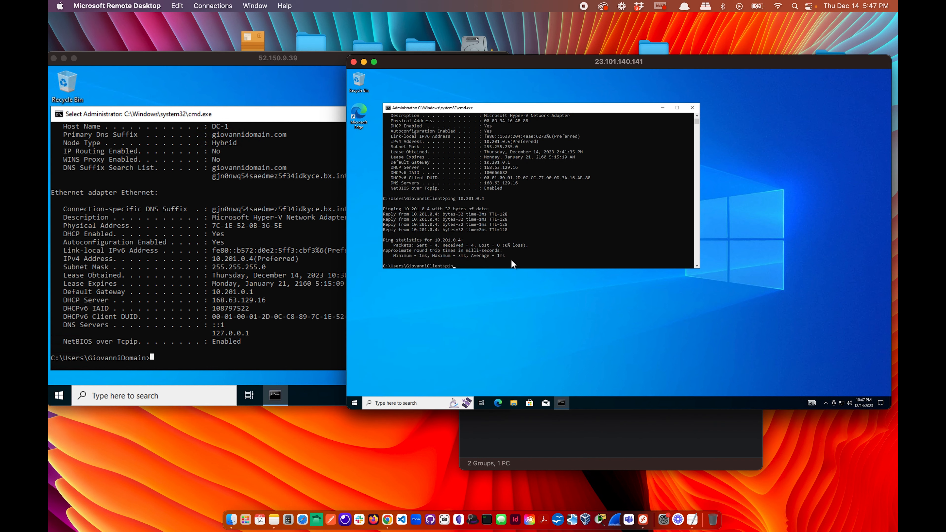
text(g giovannidomain.co)
key(Return)
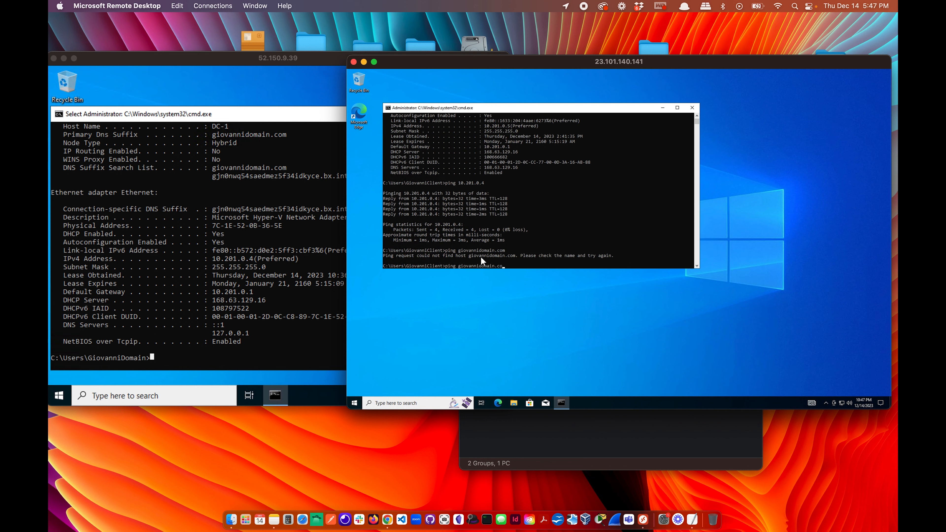
text(ping giovannidomain)
key(Return)
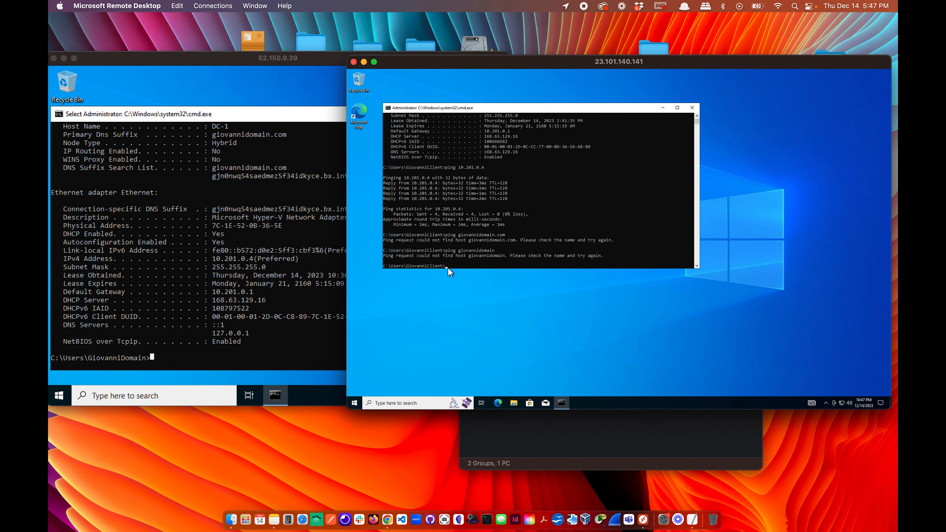
click(470, 260)
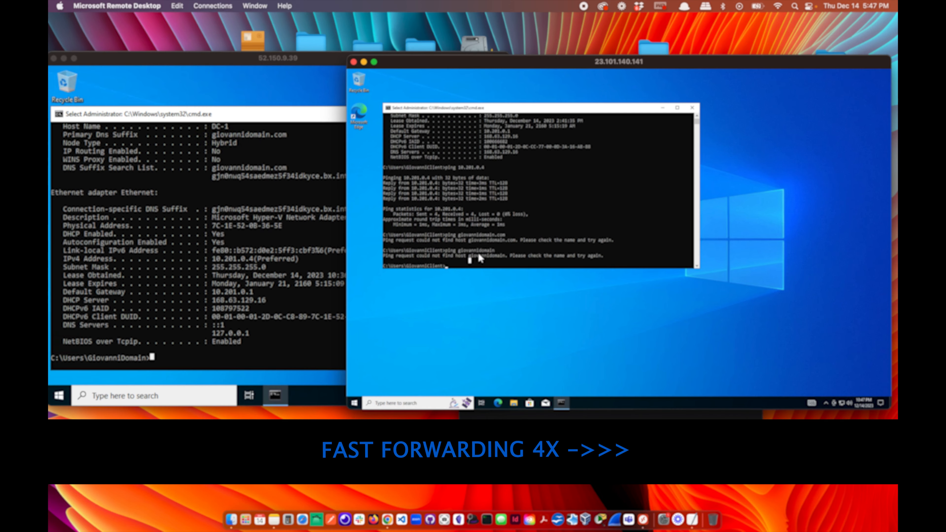
Check the DC's signed-in account settings and mark the domain name in the DNS suffix list.
click(190, 333)
click(60, 396)
click(59, 396)
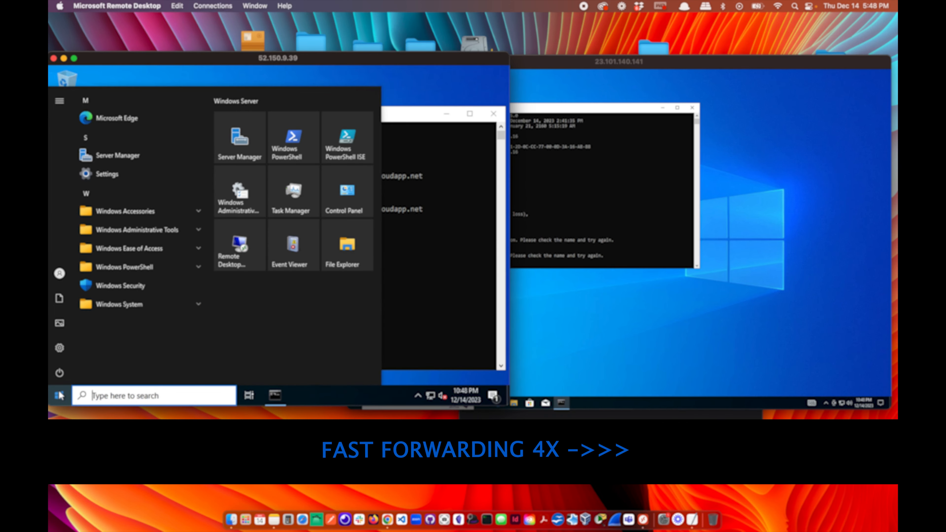
click(58, 275)
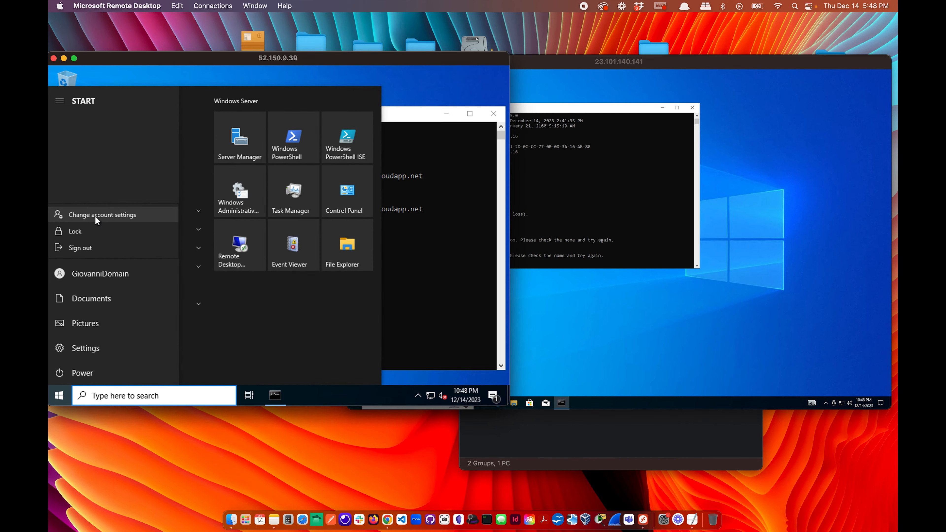
click(95, 215)
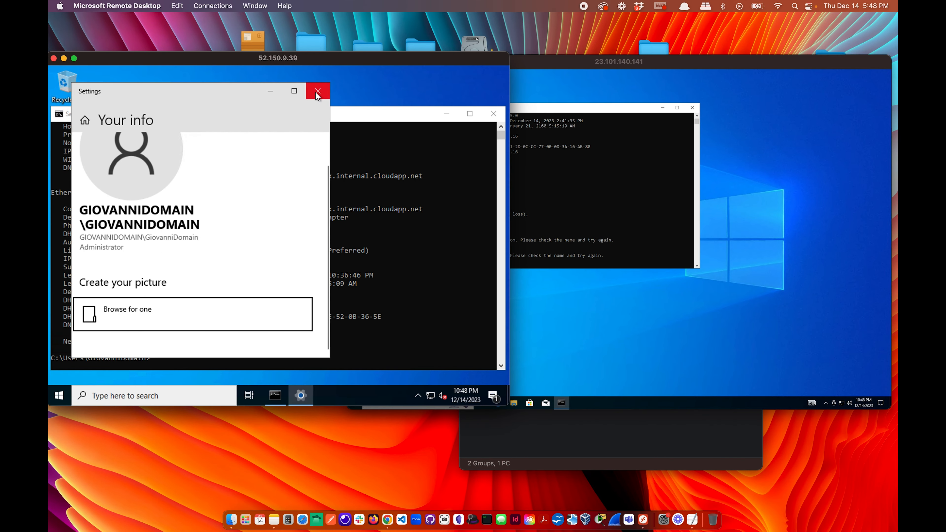
click(316, 94)
scroll(262, 227, up, 1)
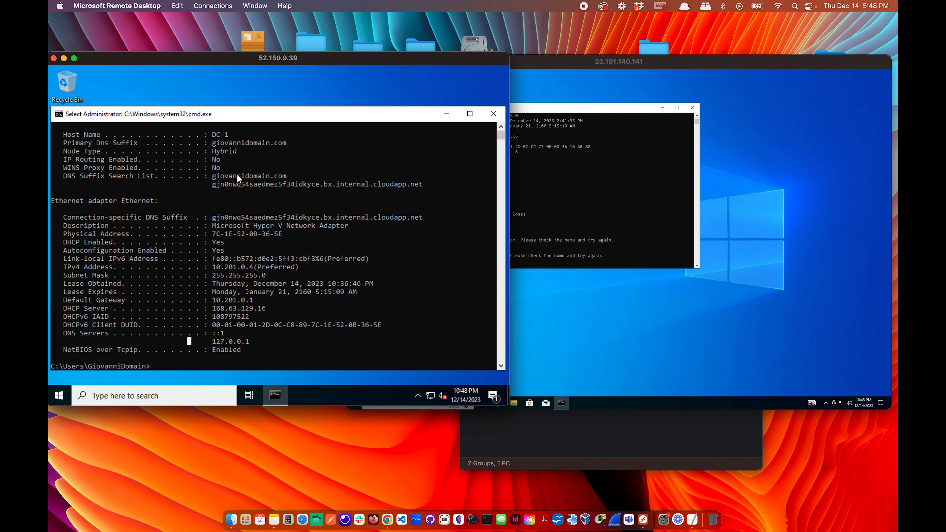
click(235, 176)
click(289, 175)
click(578, 250)
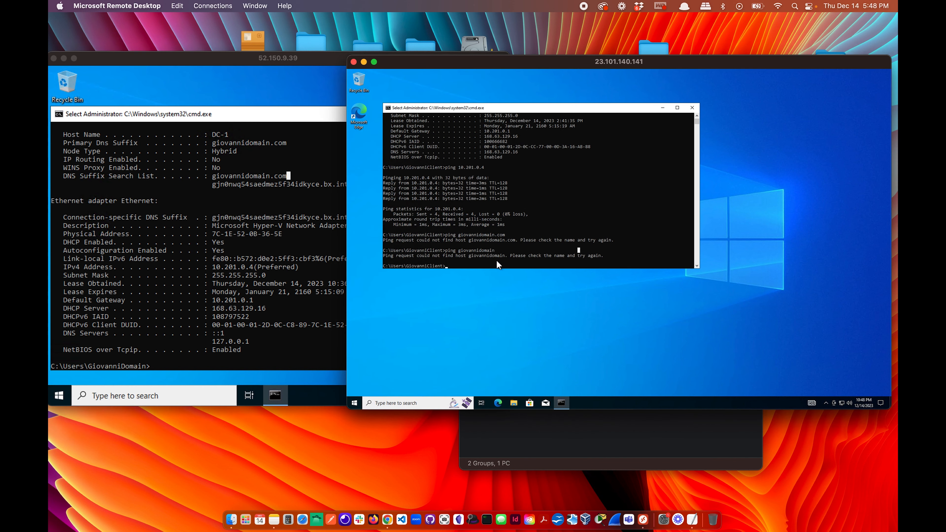
Open Server Manager on the DC, view All Servers, then minimize it.
click(60, 396)
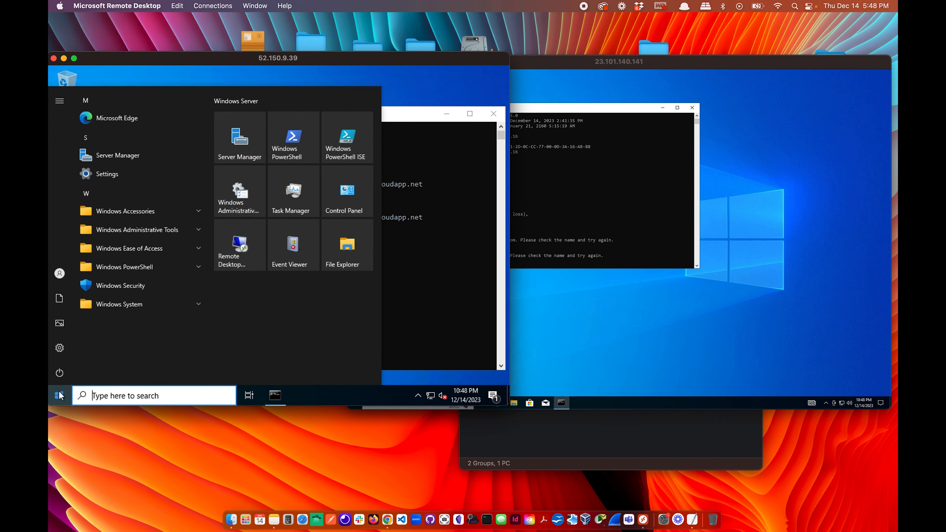
click(115, 155)
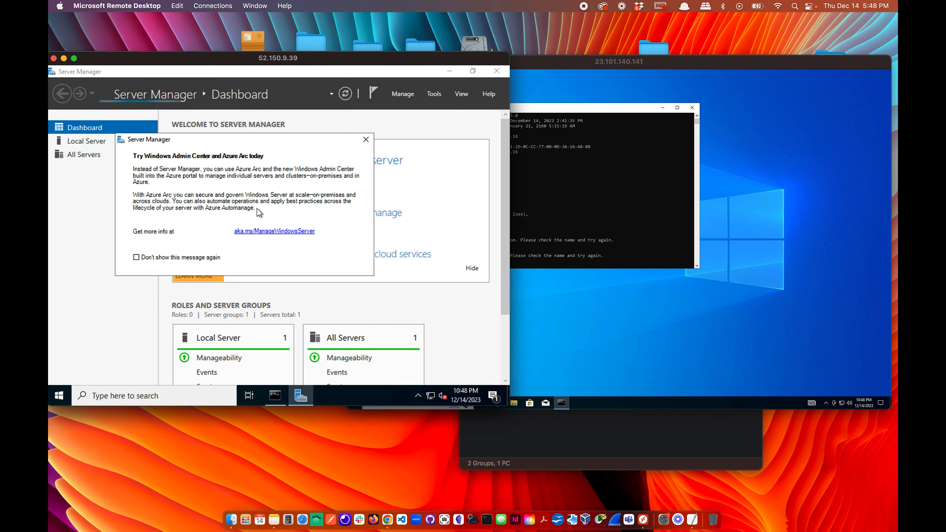
click(366, 139)
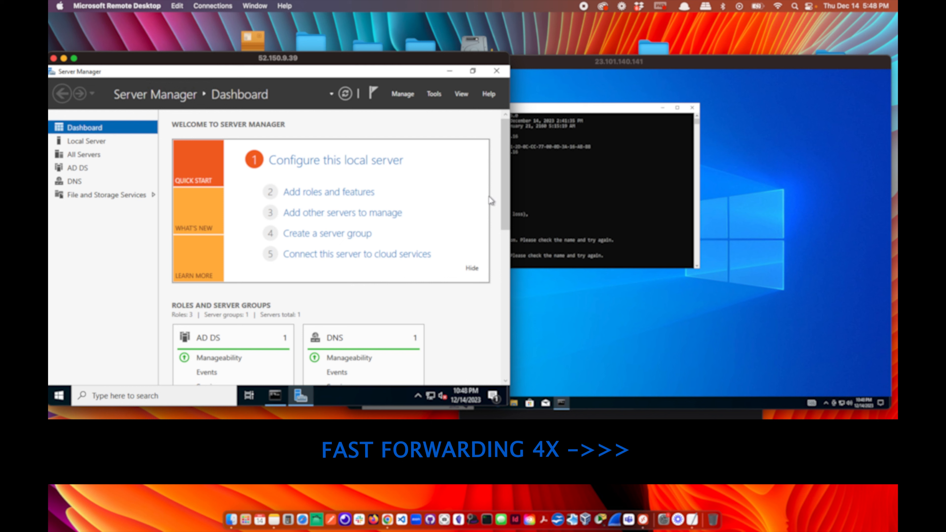
scroll(483, 205, down, 10)
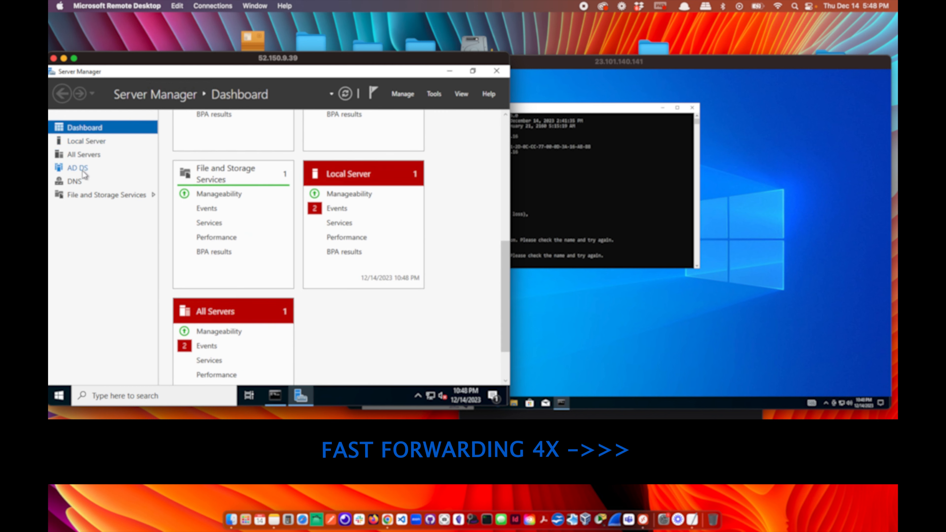
click(85, 155)
scroll(257, 257, down, 1)
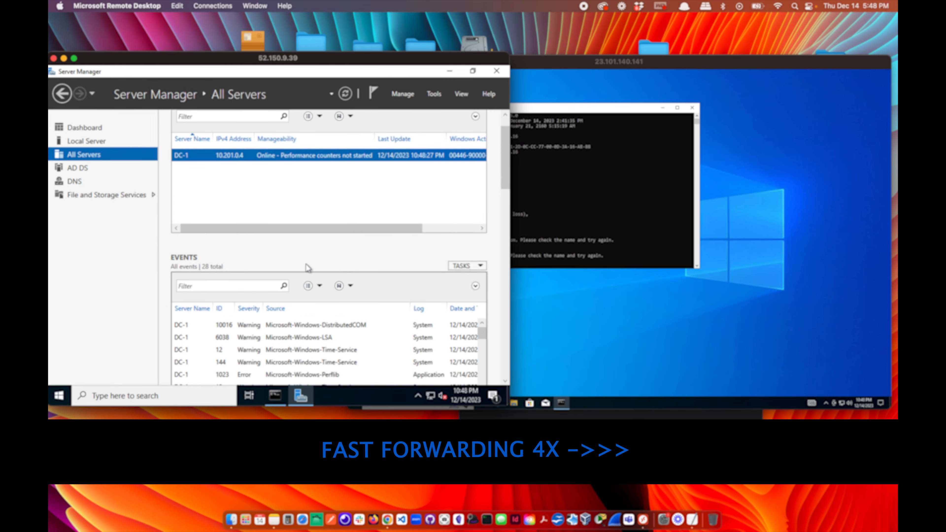
scroll(306, 266, up, 1)
click(450, 70)
click(606, 229)
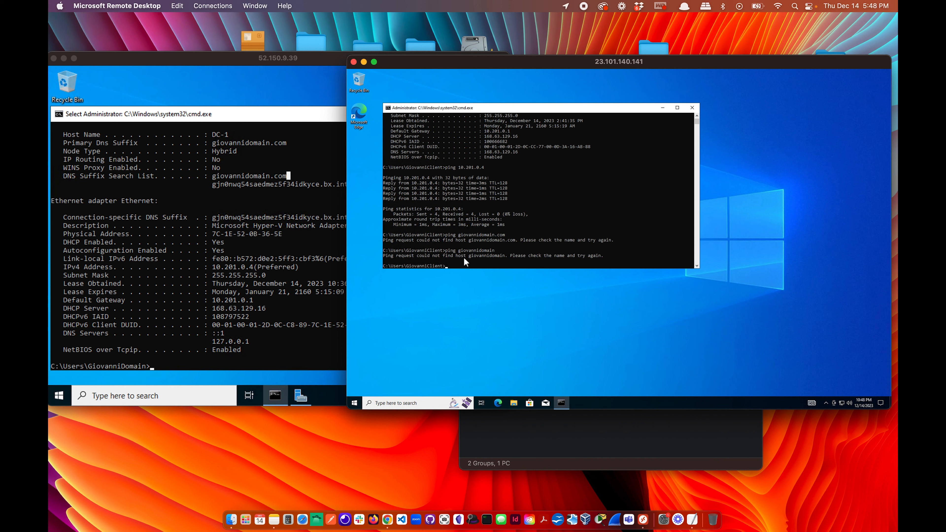
Ping giovannidomain.com from the client again; it still cannot find the host.
click(247, 343)
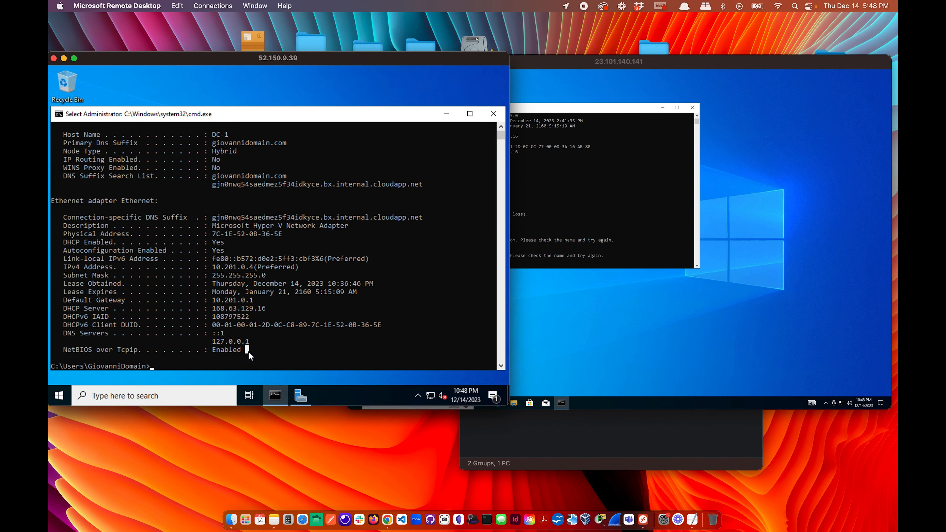
click(528, 259)
text(giovan)
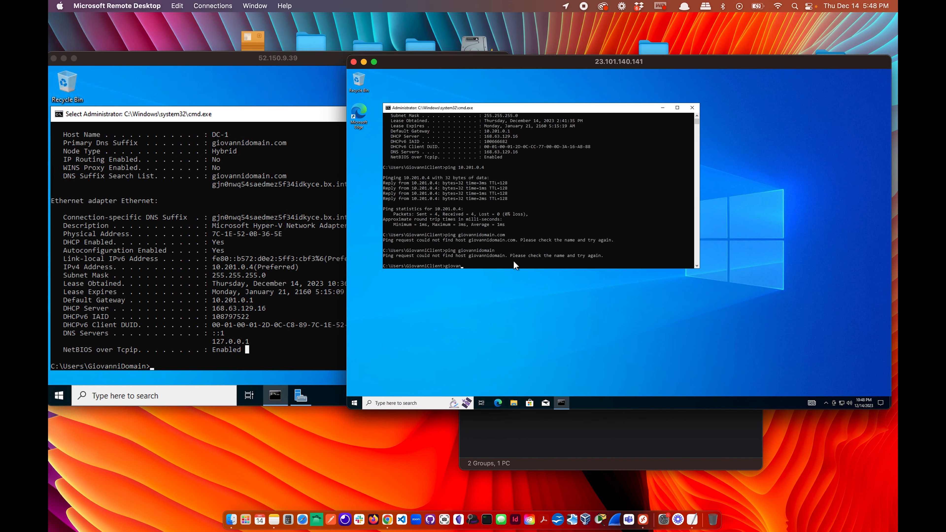
key(Escape)
text(ping giovannidomain.com)
key(Return)
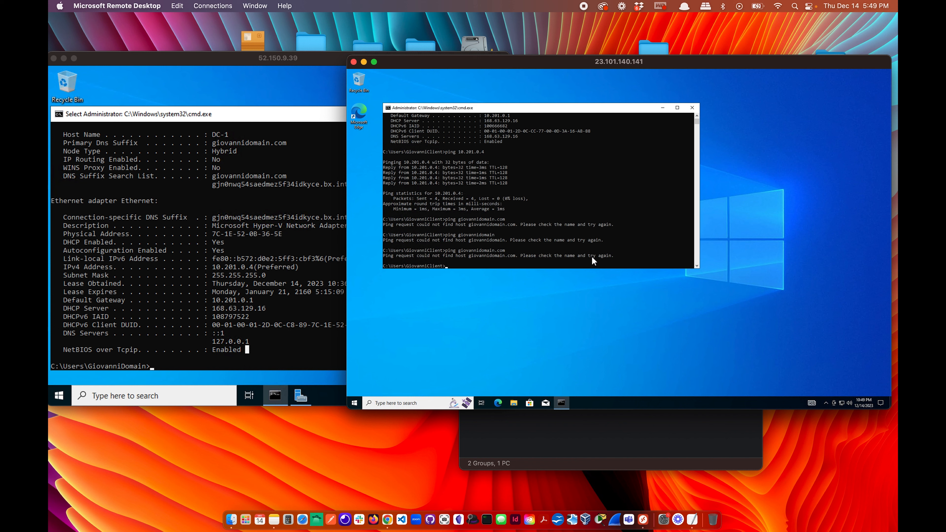
Compare against DC-1's IP configuration, then move over to the Azure portal.
click(545, 259)
click(263, 250)
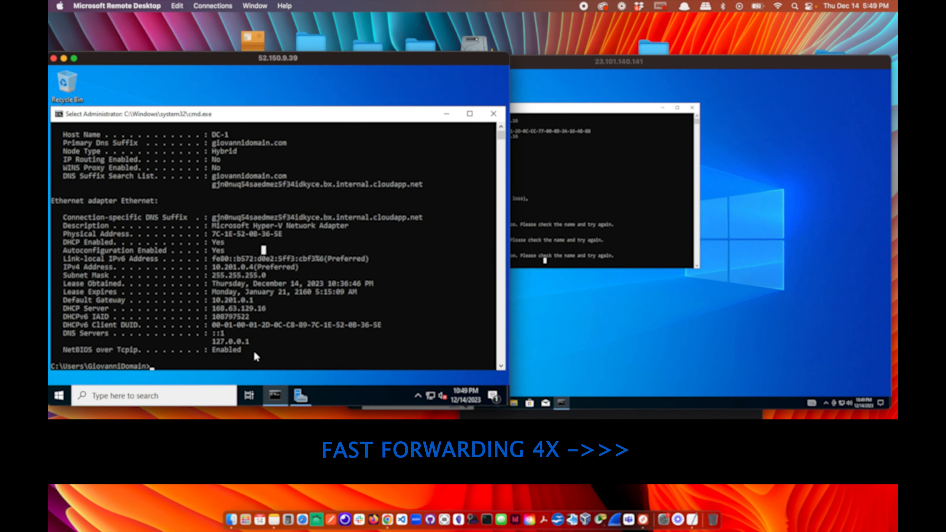
click(280, 358)
click(552, 245)
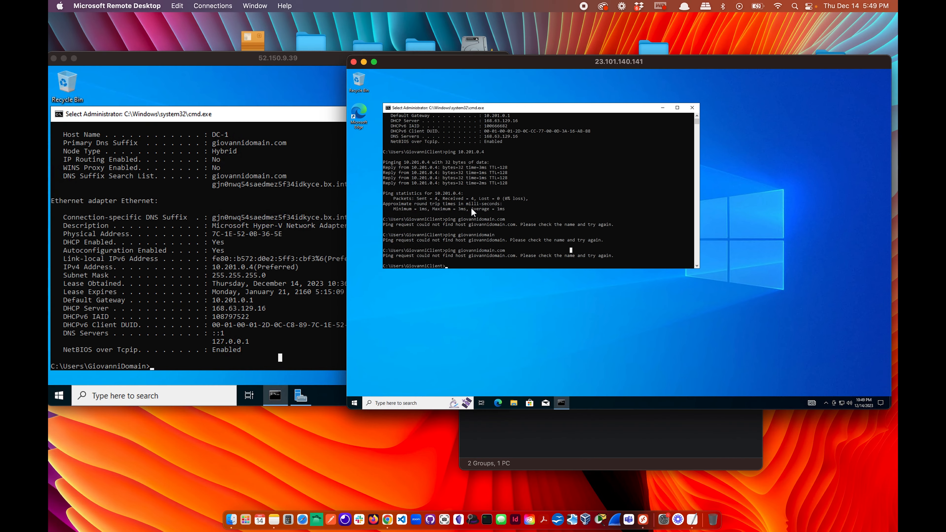
scroll(471, 207, up, 4)
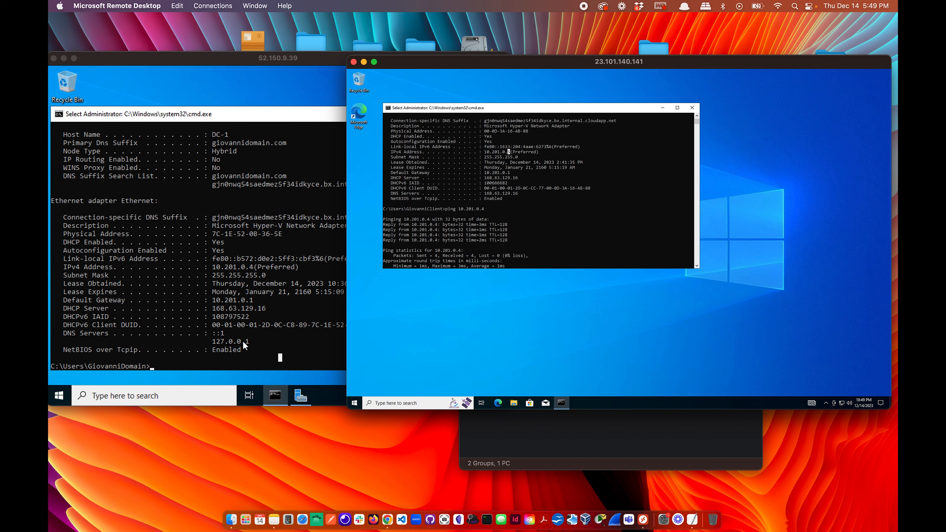
key(ctrl+Right)
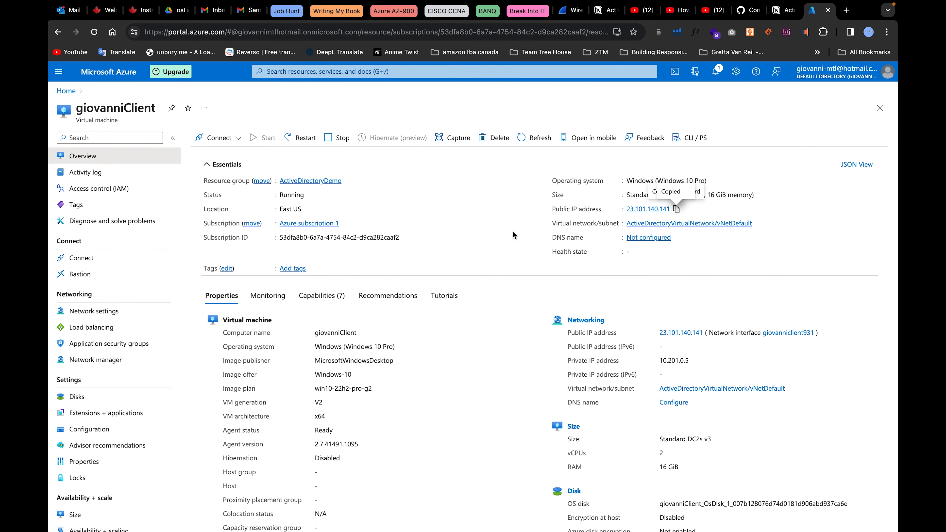
Set giovanniclient931's DNS servers to Custom with 10.201.0.4 and save.
click(86, 314)
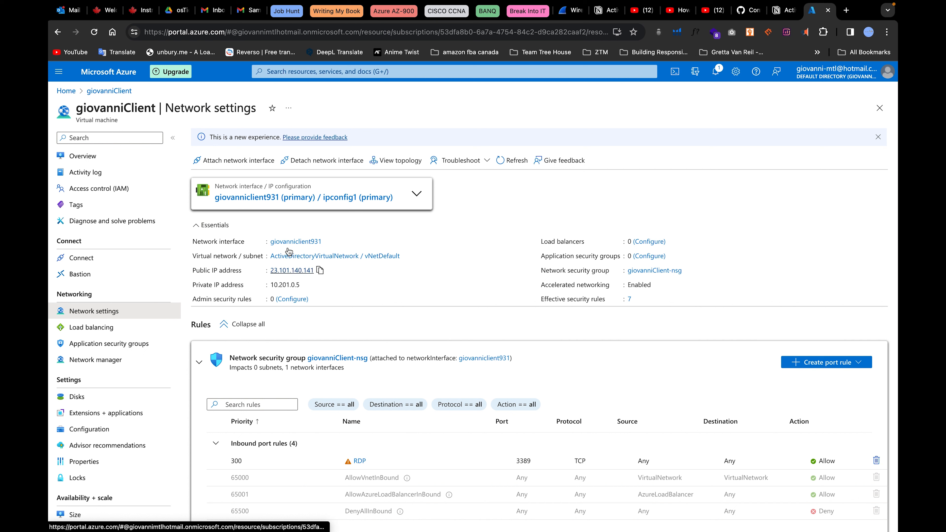
click(283, 197)
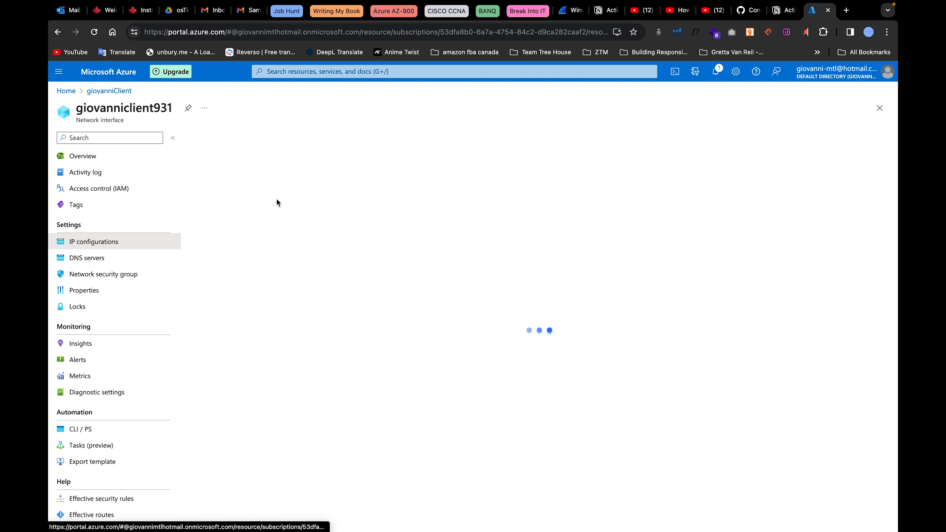
click(96, 262)
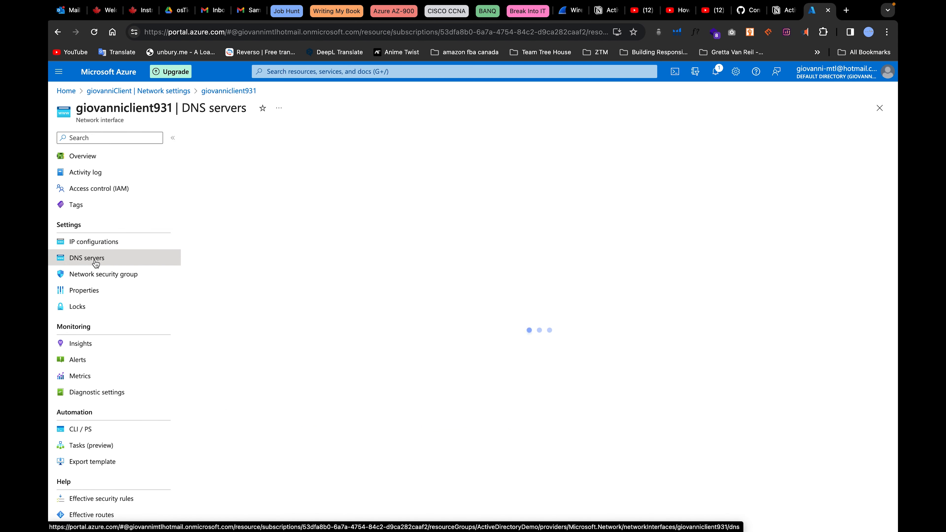
click(295, 212)
click(238, 253)
text(10.201.0.4)
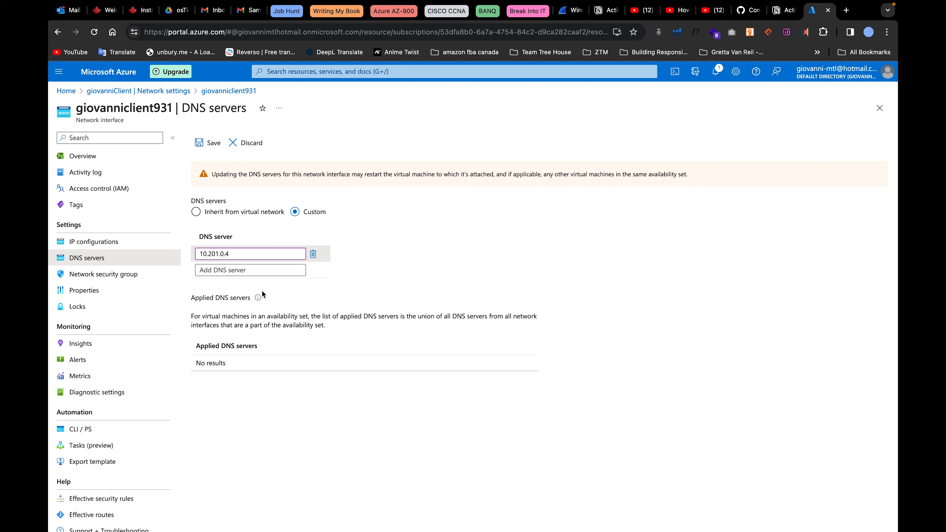
click(208, 149)
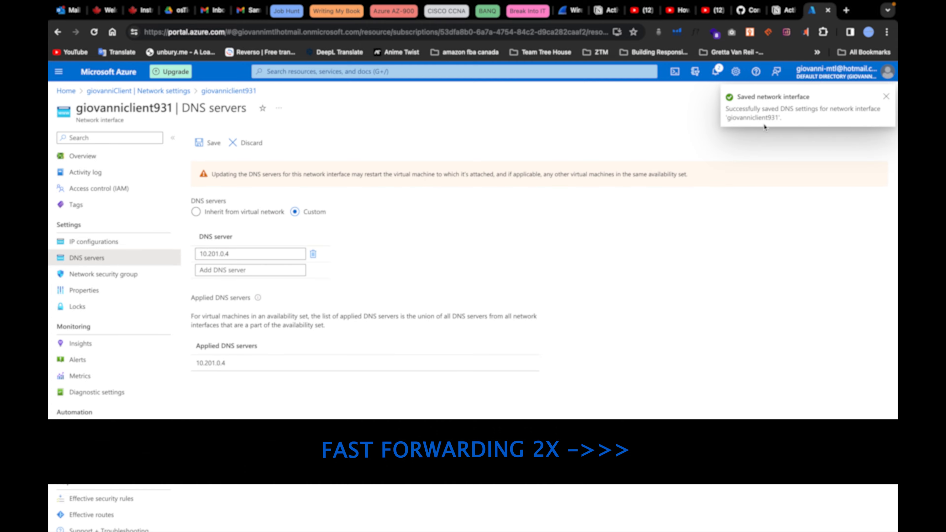
Review the interface's IP configurations, then go to the ActiveDirectoryDemo resource group.
click(93, 241)
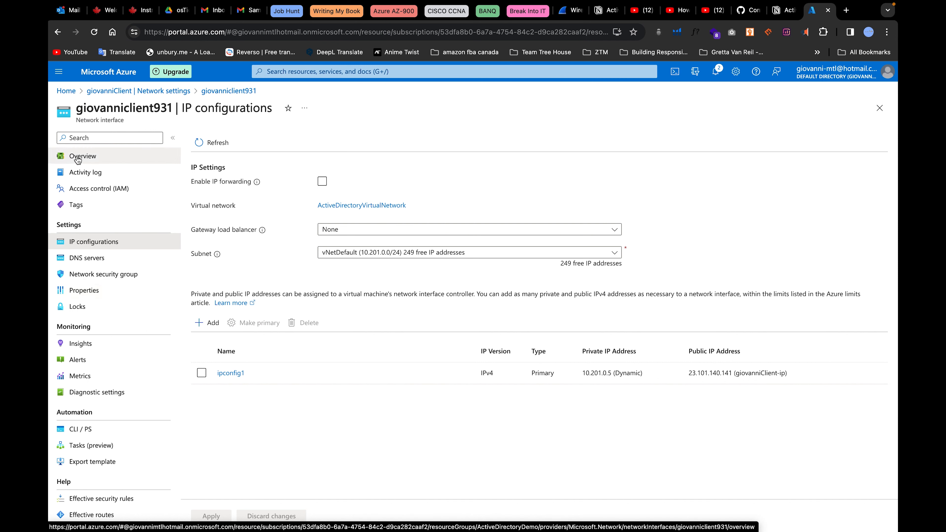
click(152, 94)
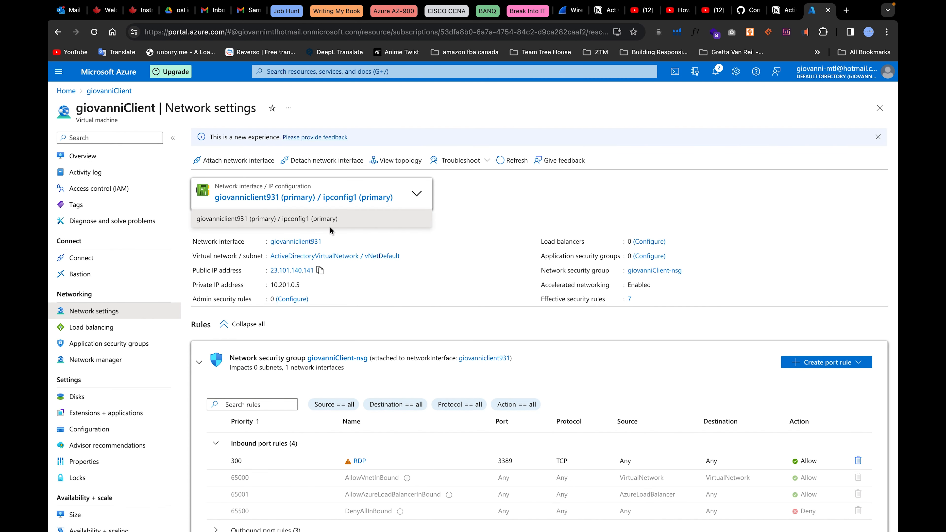
click(74, 93)
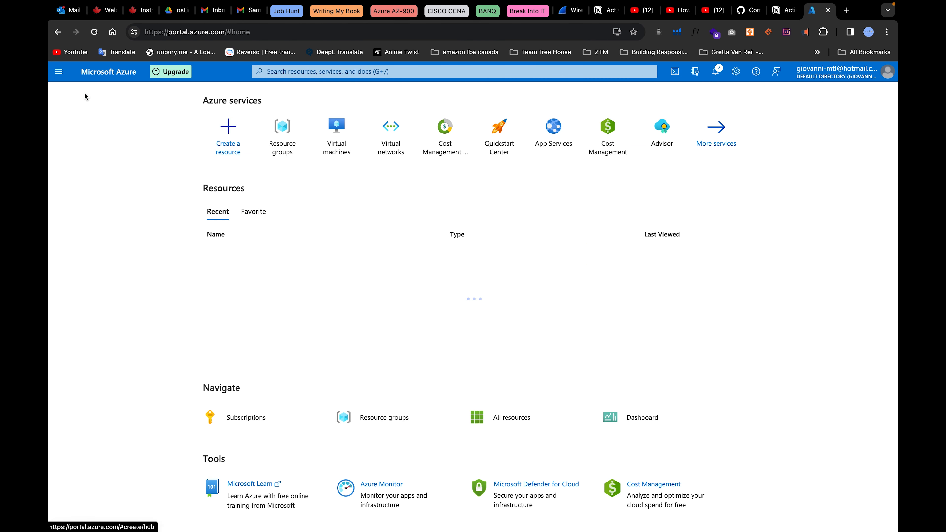
click(290, 139)
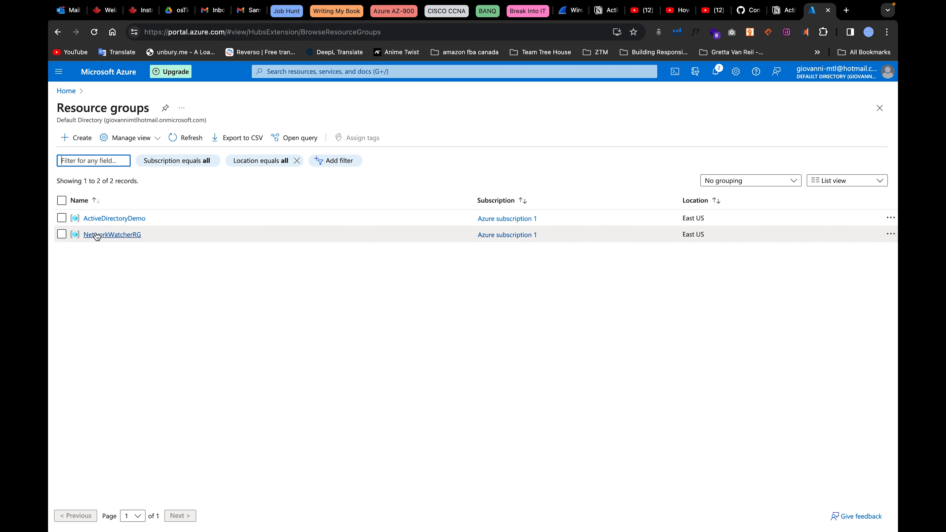
click(108, 219)
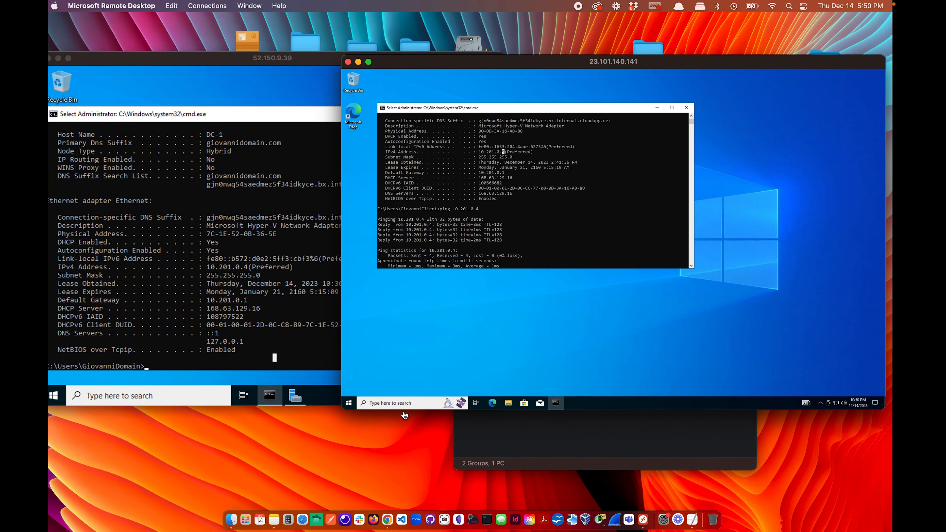
Clear the client console with cls and ping giovannidomain.com again; it still fails.
text(cls)
key(Return)
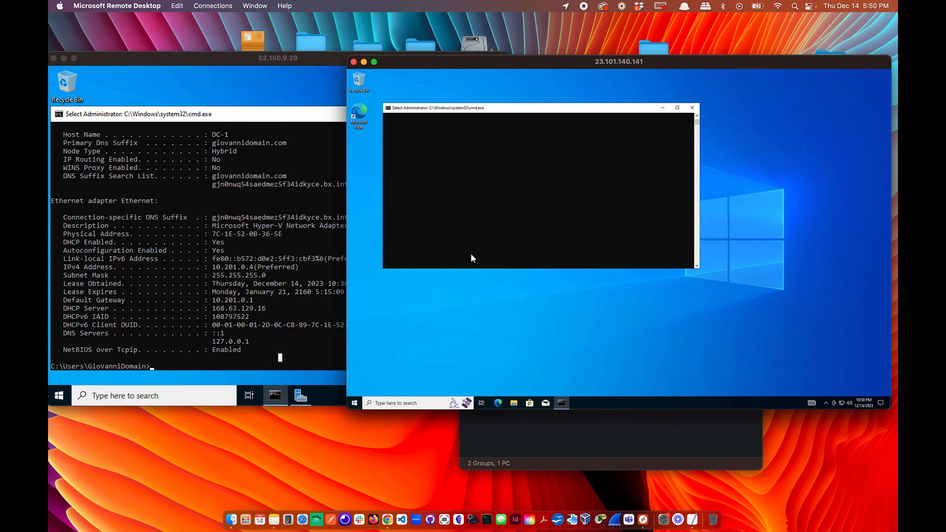
text(ping giovannidomain.com)
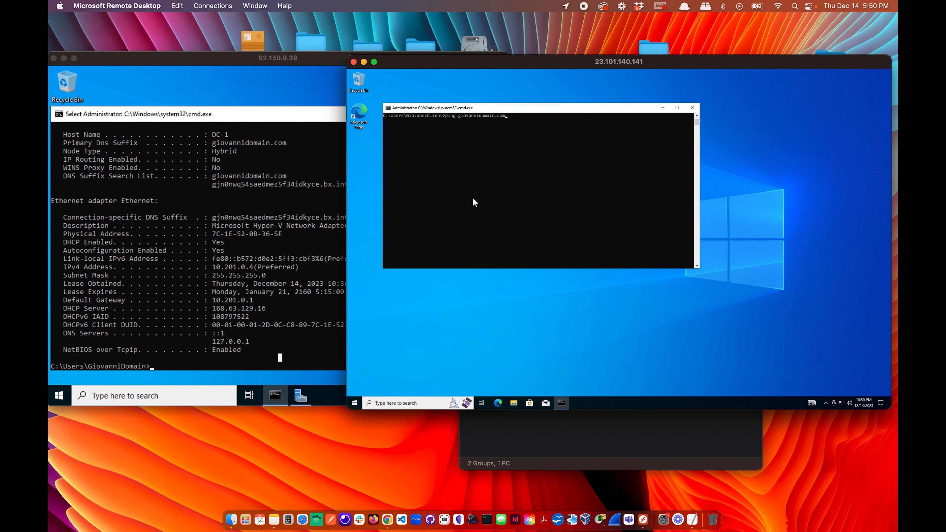
key(Return)
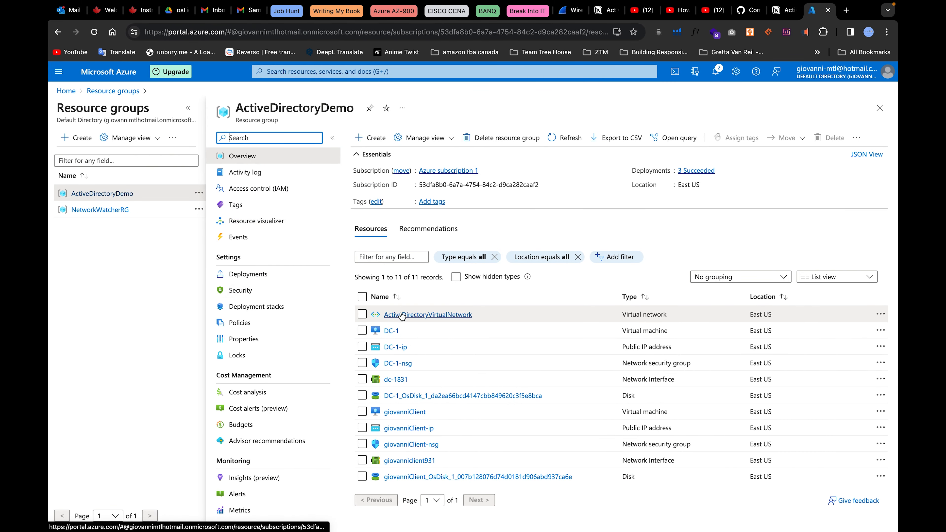
Shut down the client VM from its Start menu power options, then return to Azure.
click(417, 412)
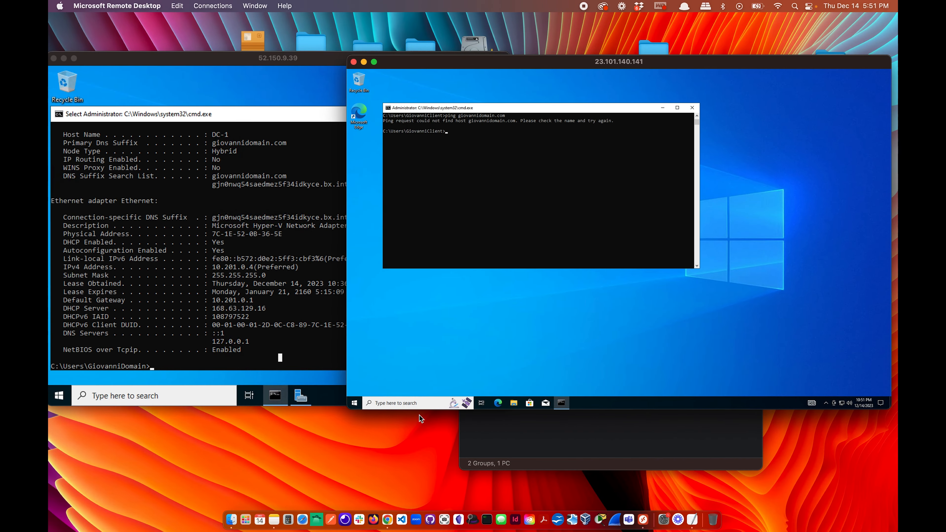
click(354, 402)
click(354, 388)
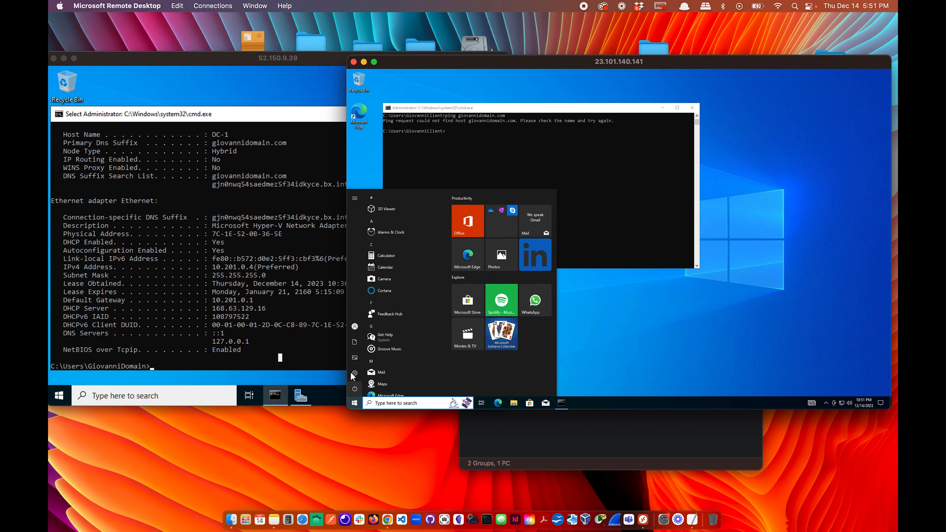
click(370, 361)
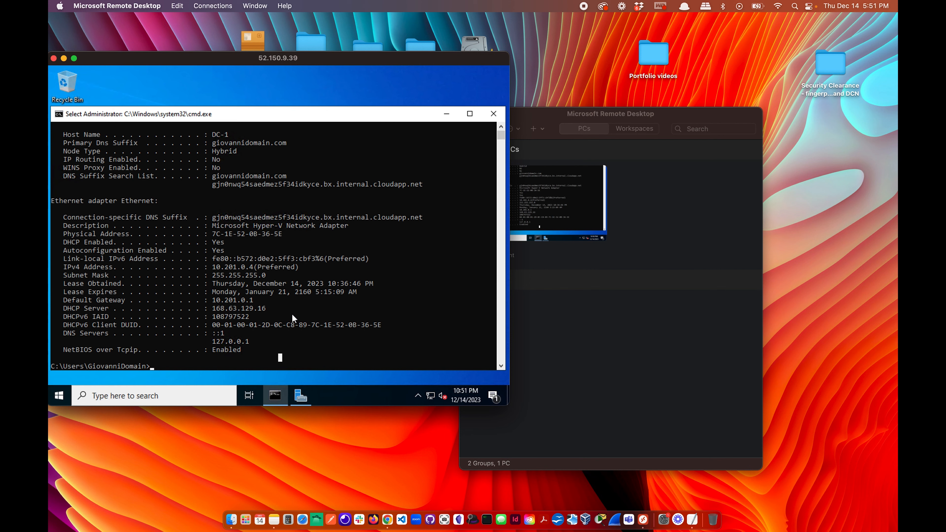
scroll(293, 316, up, 1)
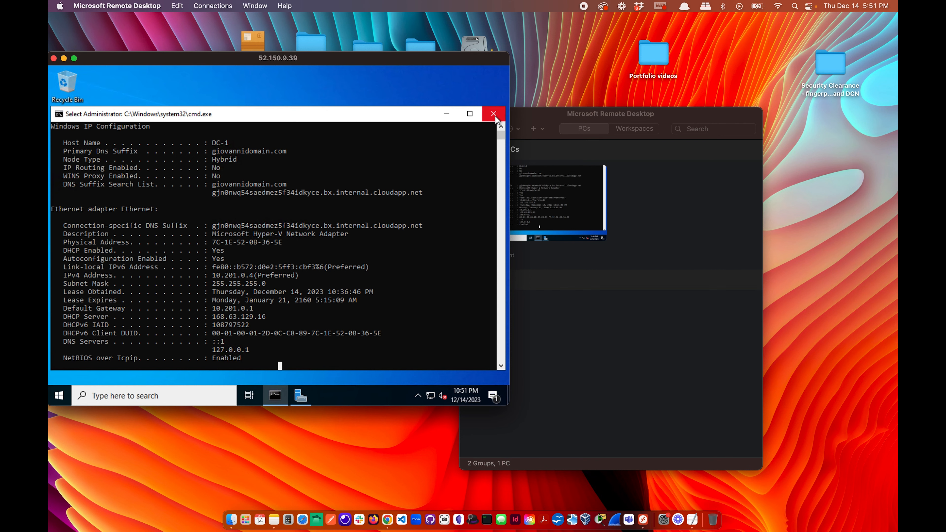
scroll(300, 245, down, 1)
key(ctrl+Right)
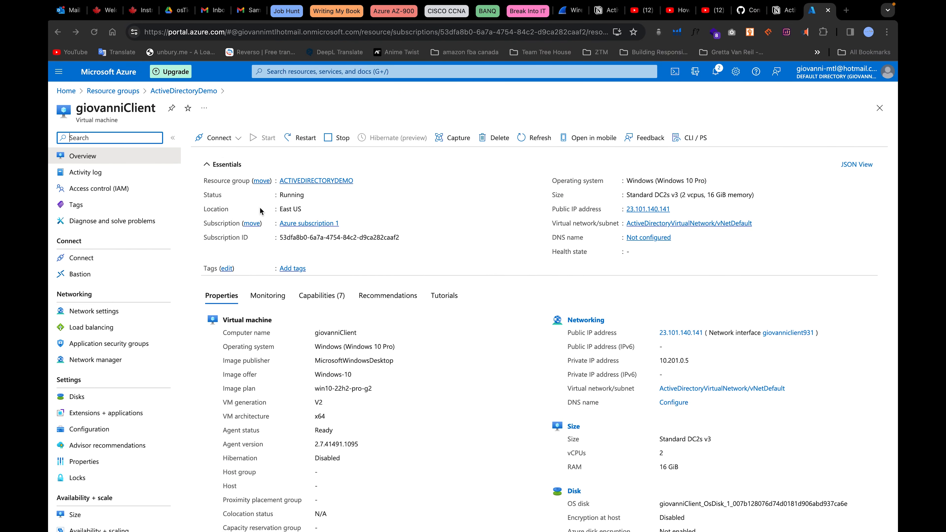
Refresh giovanniClient's Overview, stop the VM, then attempt a restart, which fails.
click(95, 32)
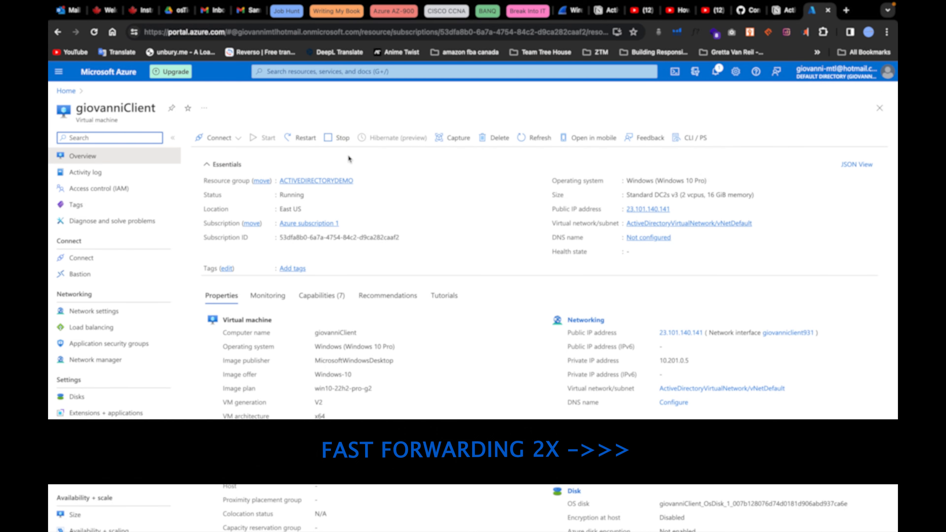
click(341, 141)
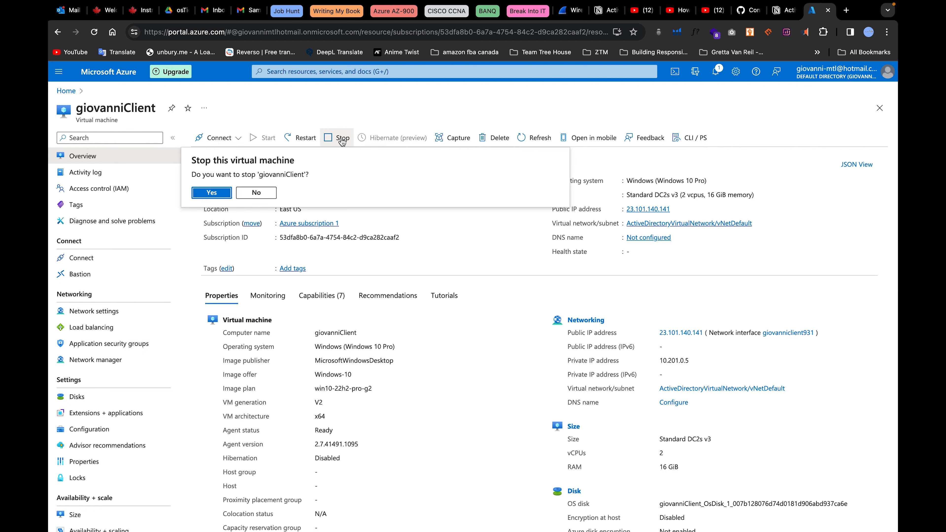
click(256, 193)
click(303, 137)
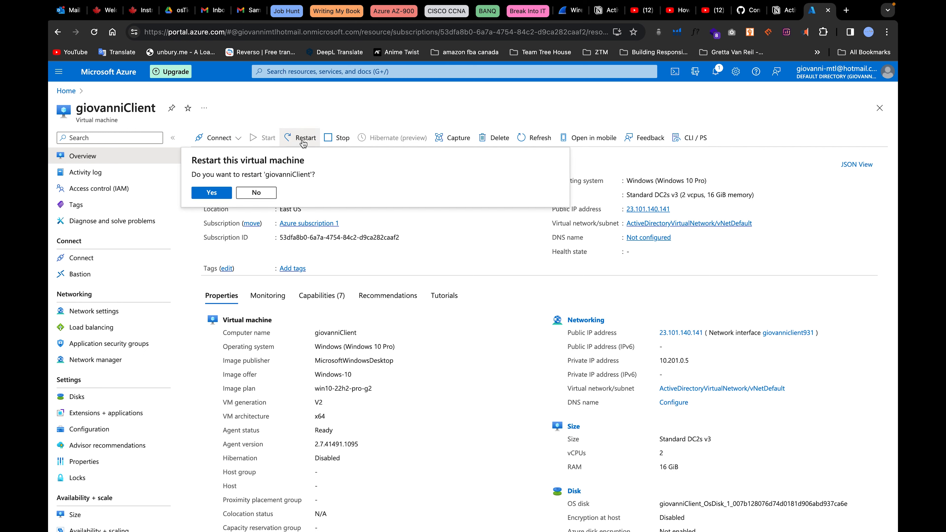
click(221, 193)
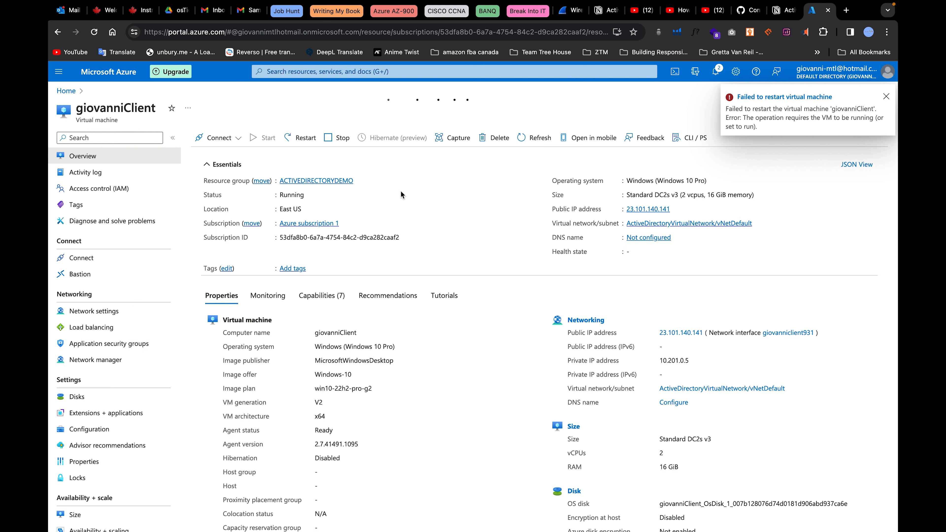
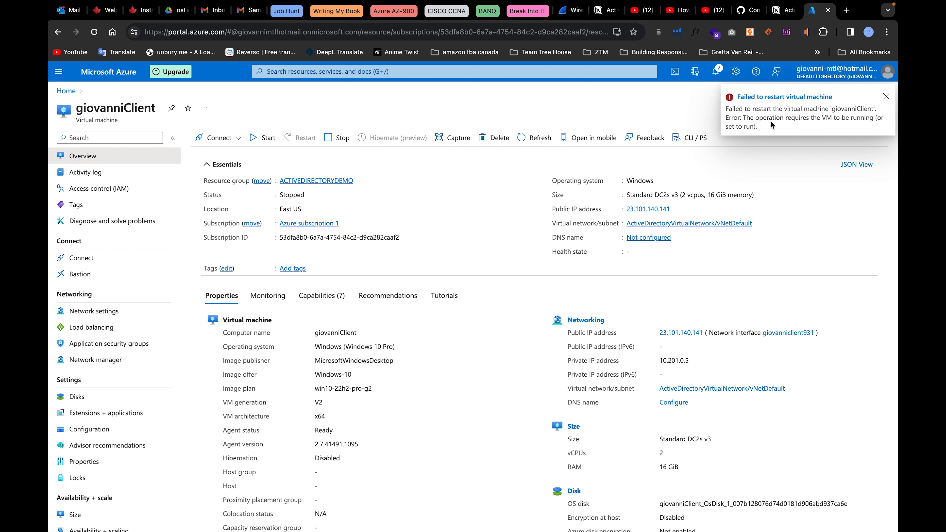
Start the giovanniClient VM and copy its public IP address 23.101.140.141.
click(262, 138)
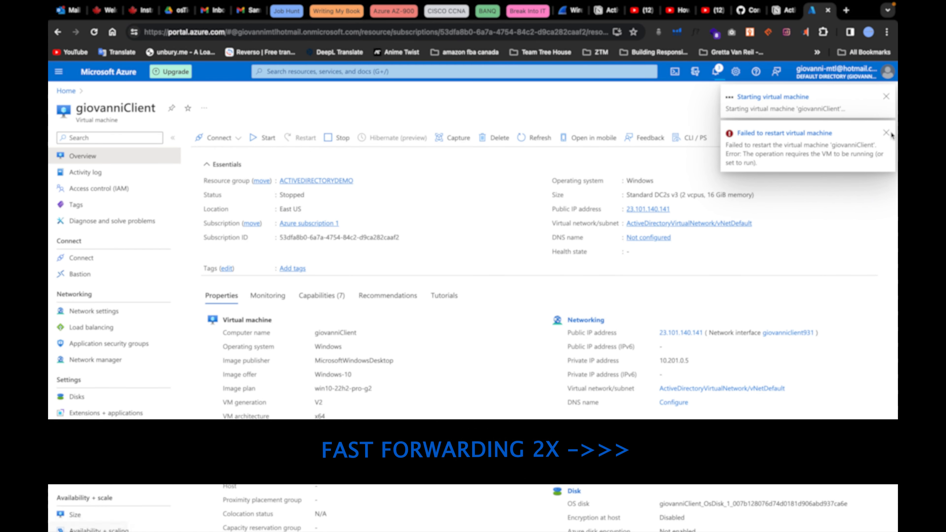
scroll(767, 250, down, 3)
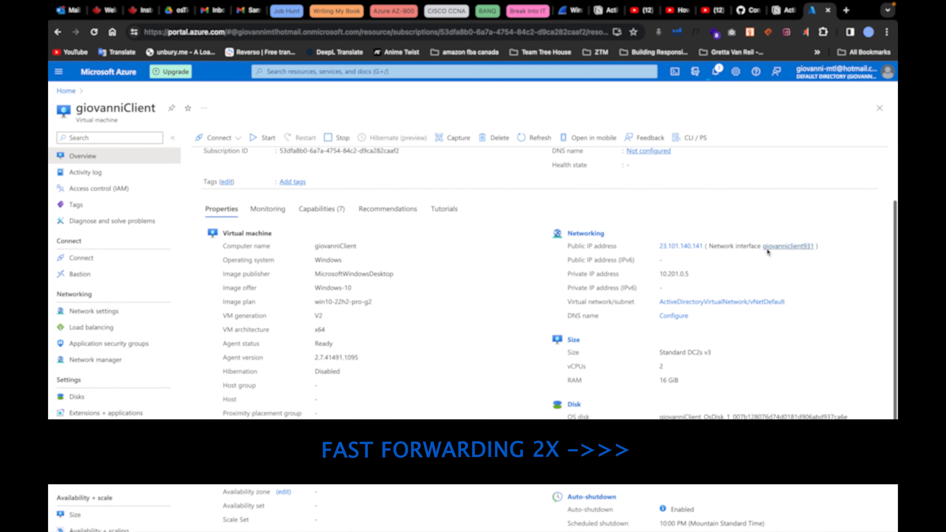
scroll(703, 335, down, 2)
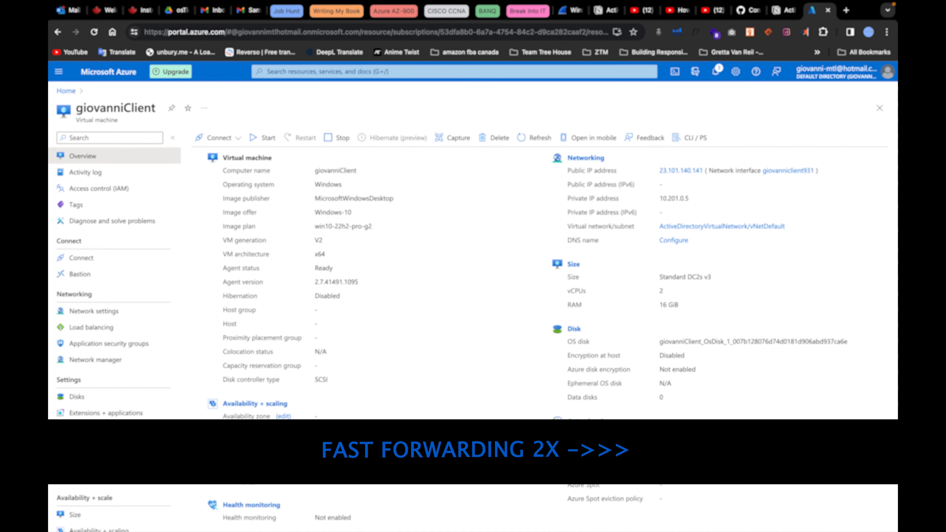
scroll(656, 284, up, 5)
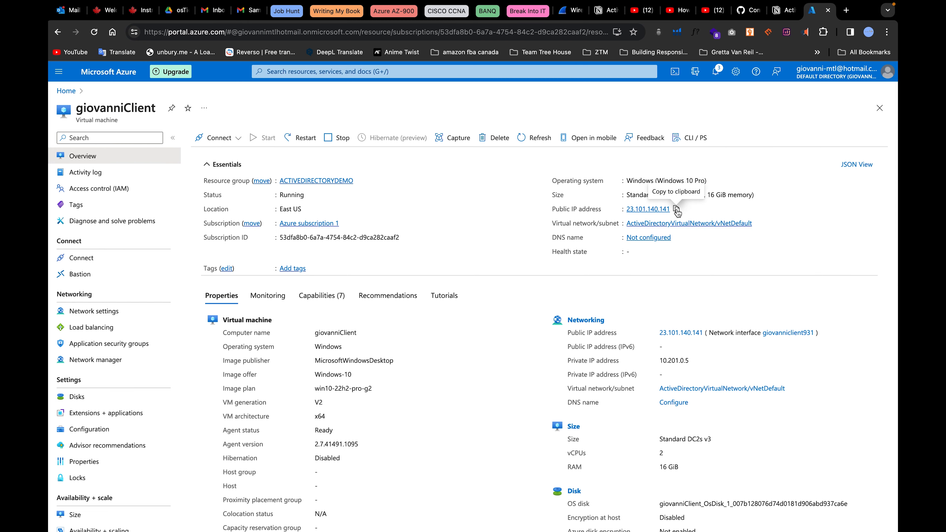
click(678, 212)
key(ctrl+Left)
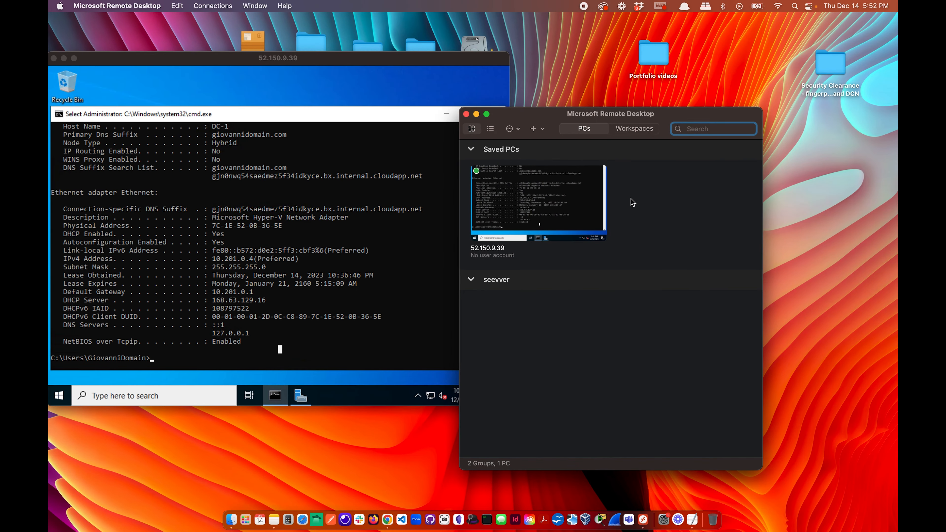
Quick-connect to 23.101.140.141, sign in with the client's account, accept the certificate, and window the session.
click(210, 7)
click(223, 21)
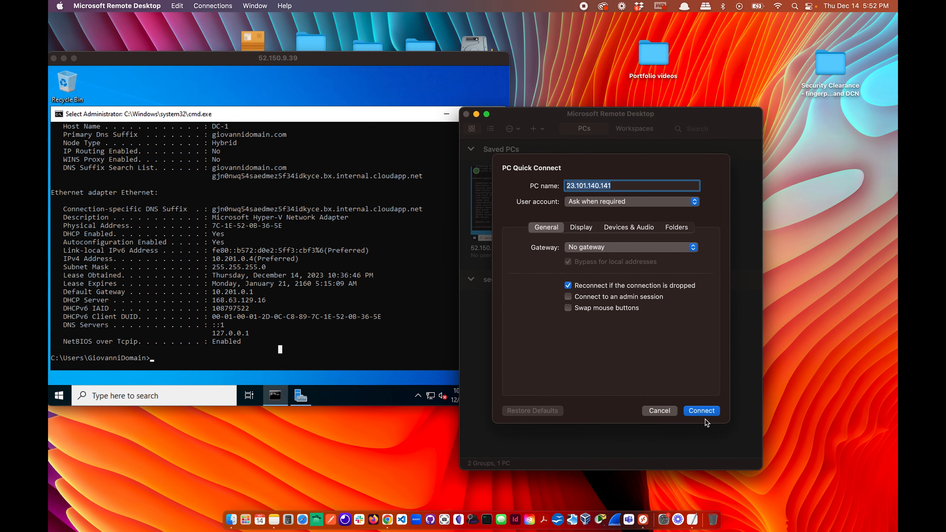
click(705, 412)
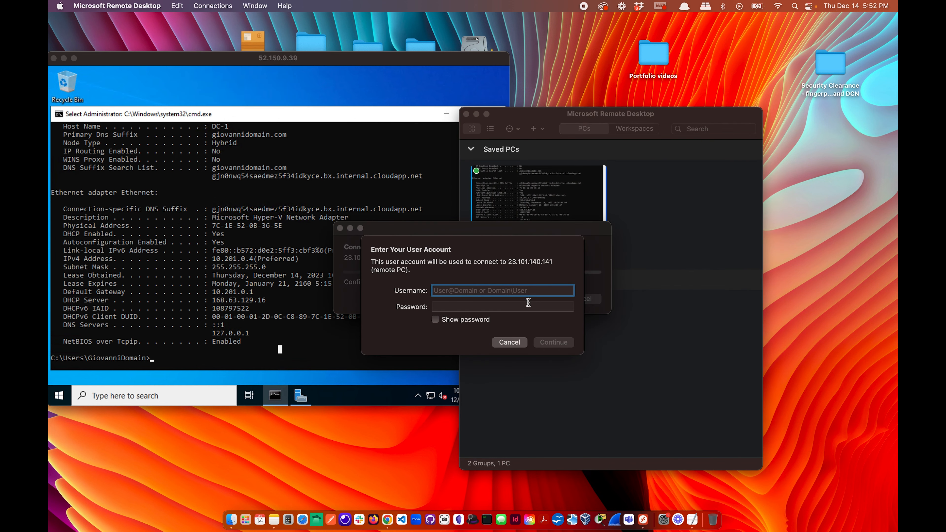
text(Giova)
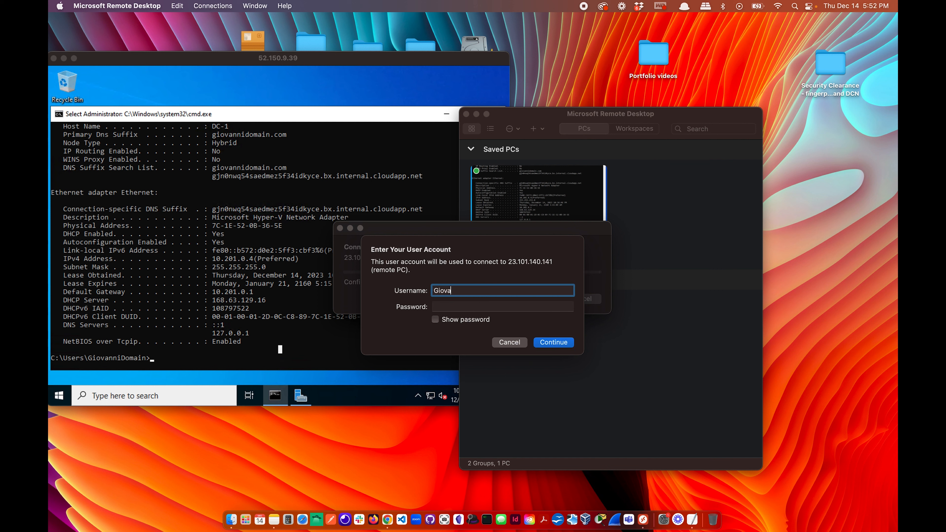
text(nniClient)
click(505, 307)
text(•••••••••)
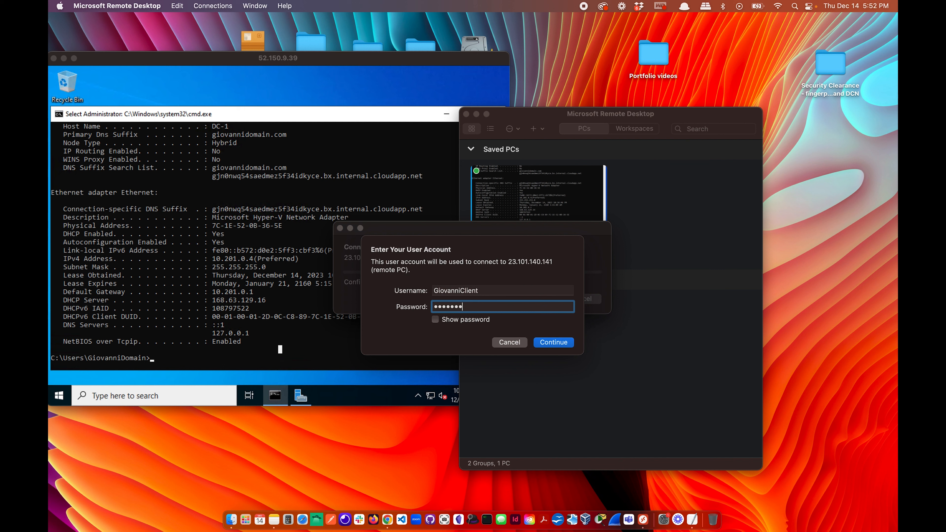
text(••••)
click(568, 343)
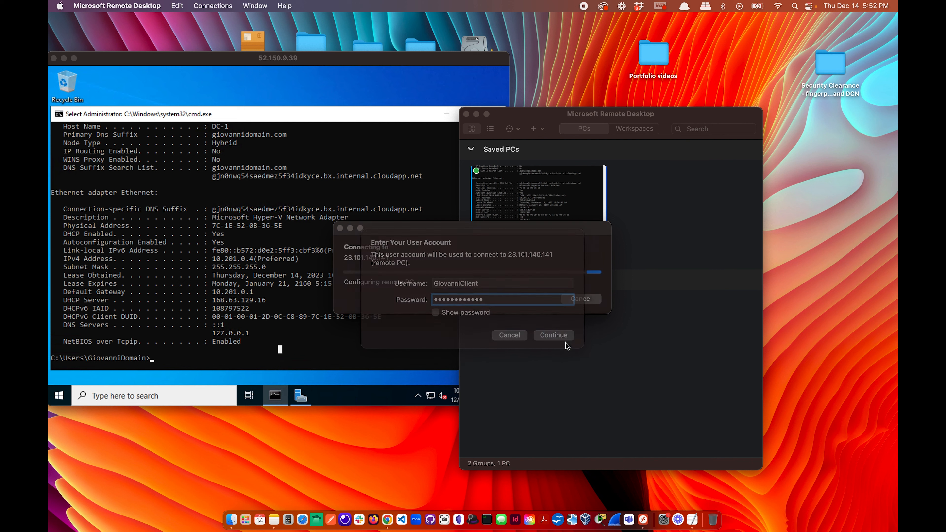
click(589, 309)
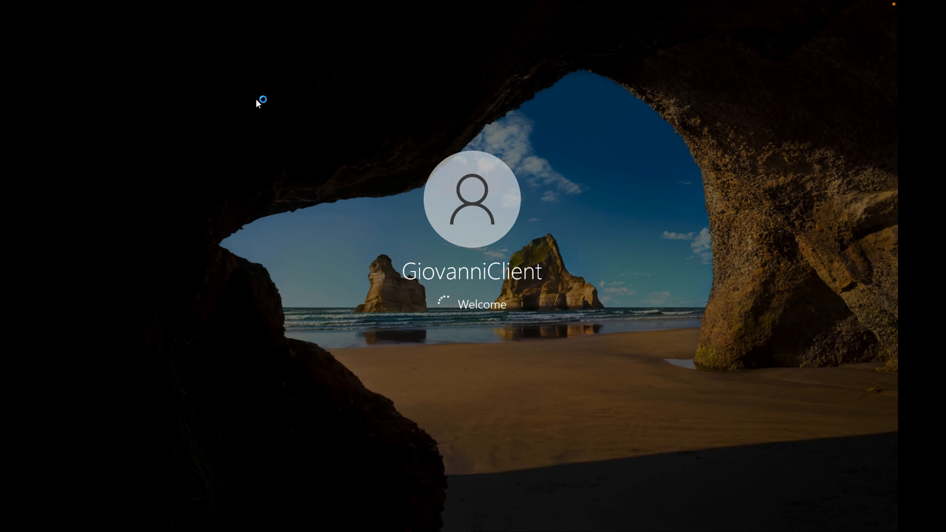
click(74, 19)
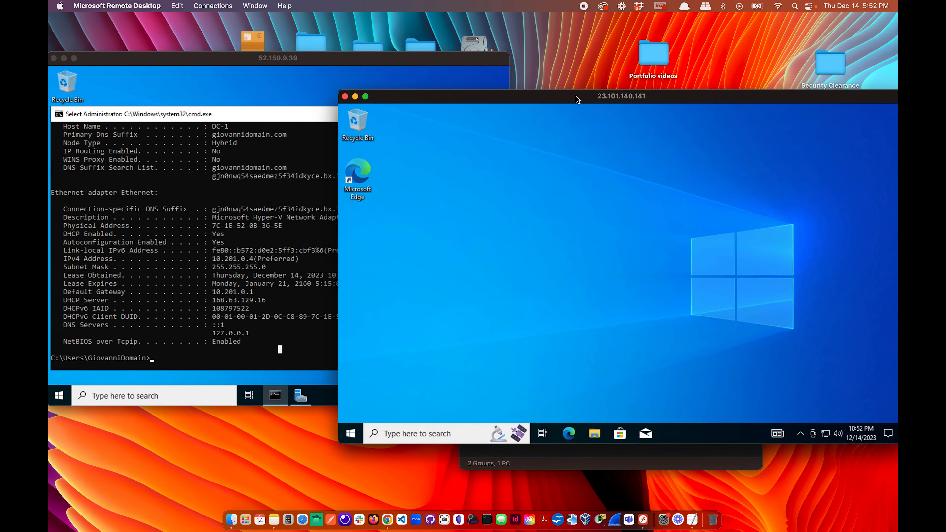
drag(577, 99, 528, 83)
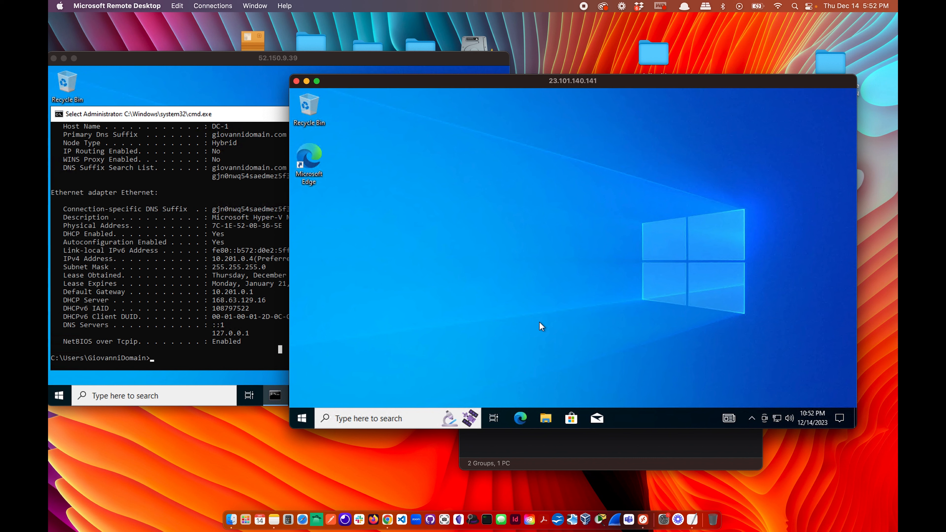
Open an administrator Command Prompt on the client and ping 10.201.0.4.
click(372, 419)
text(cmd)
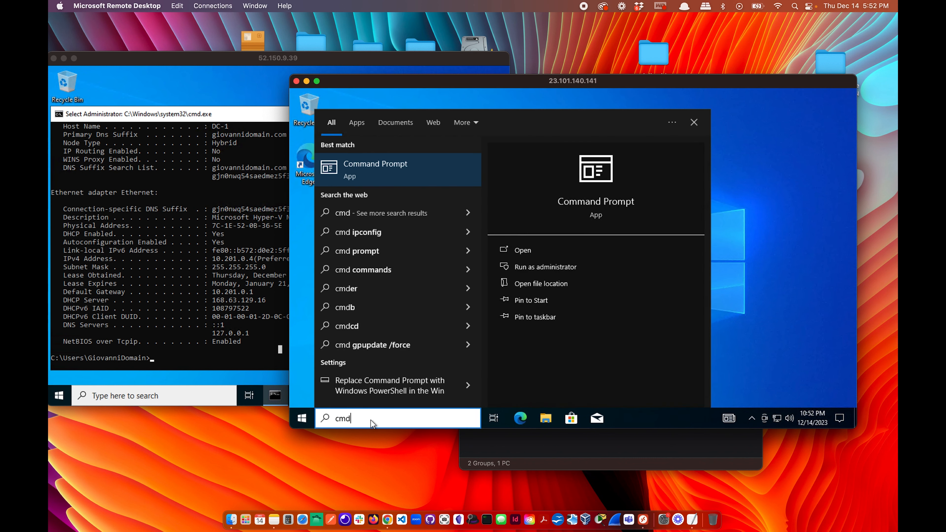
key(ctrl+shift+Return)
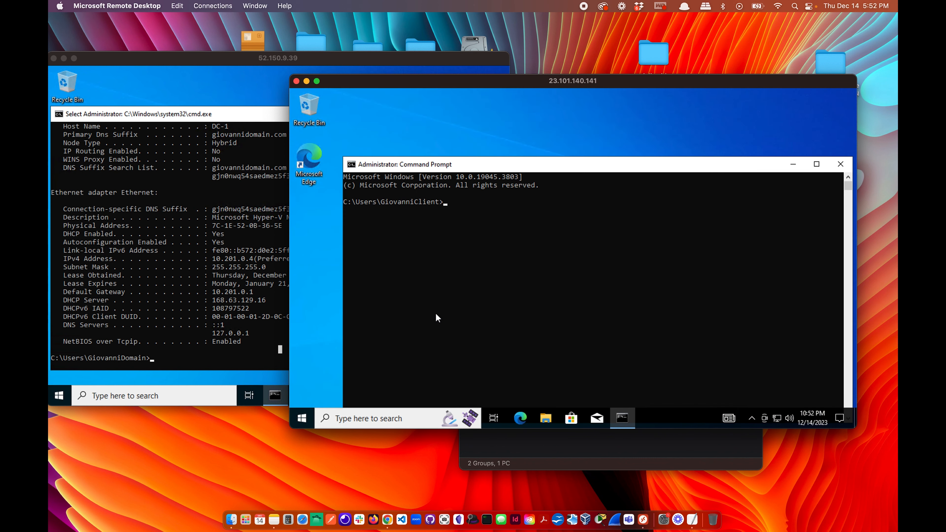
text(ping 10.201.0.4)
key(Return)
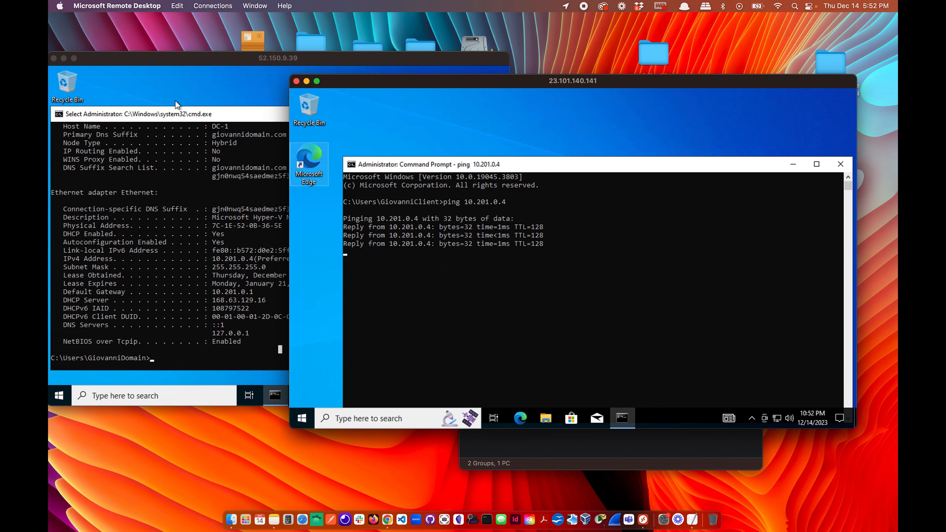
Ping giovannidomain.com from the client and confirm replies with no loss.
key(Up)
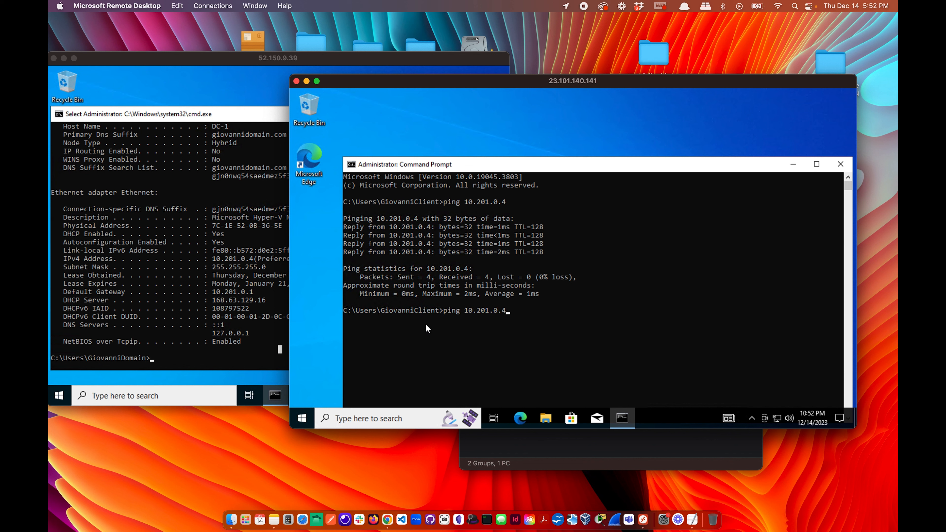
key(BackSpace)
key(BackSpace)
key(BackSpace)
key(BackSpace)
key(BackSpace)
key(BackSpace)
key(BackSpace)
key(BackSpace)
key(BackSpace)
key(BackSpace)
text(giovannidomain.com)
key(Return)
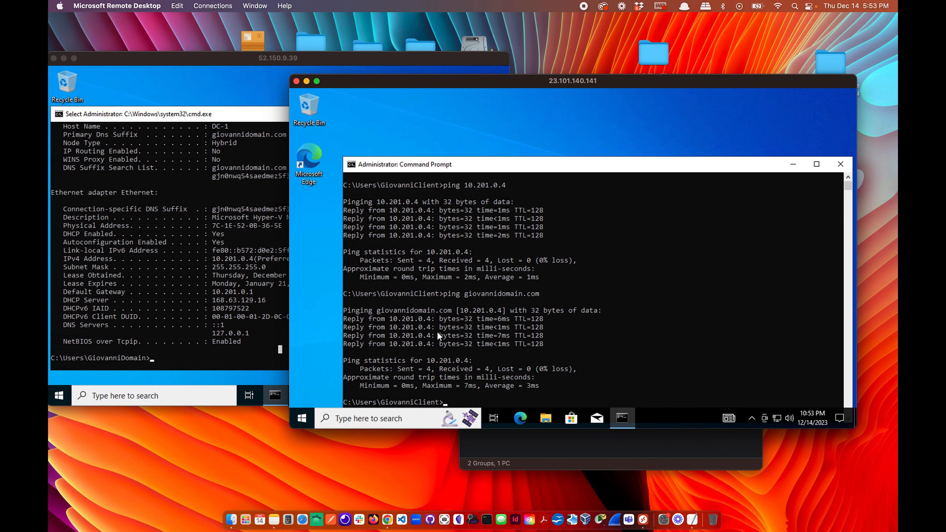
scroll(458, 350, down, 2)
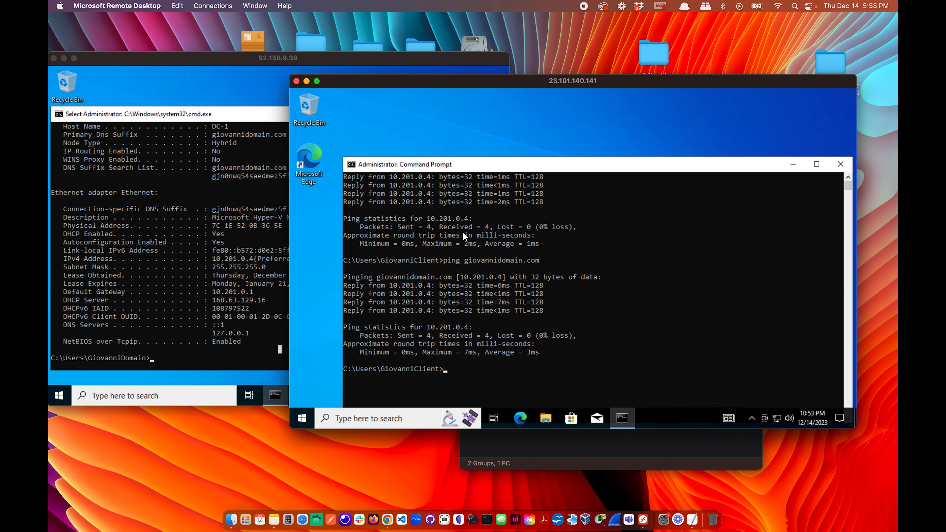
drag(585, 85, 620, 85)
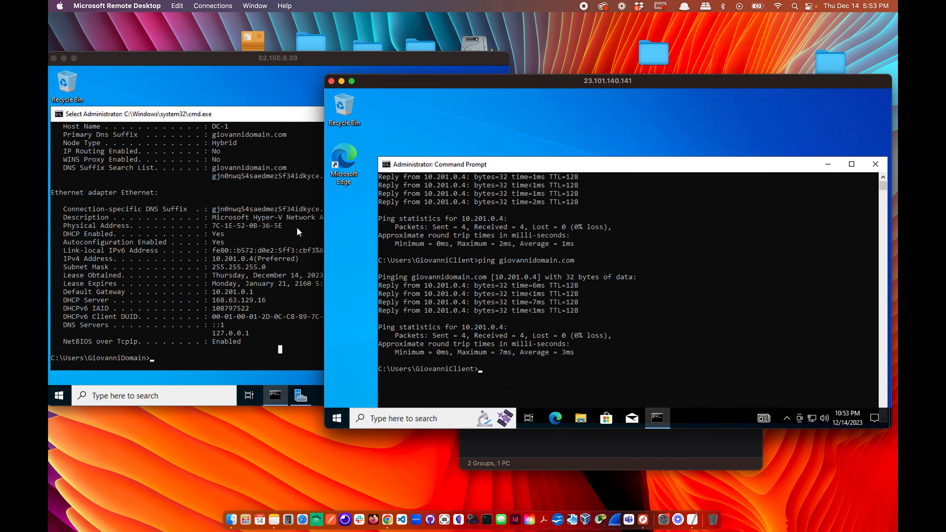
Minimize the command prompts on both the domain controller and the client VM.
click(270, 241)
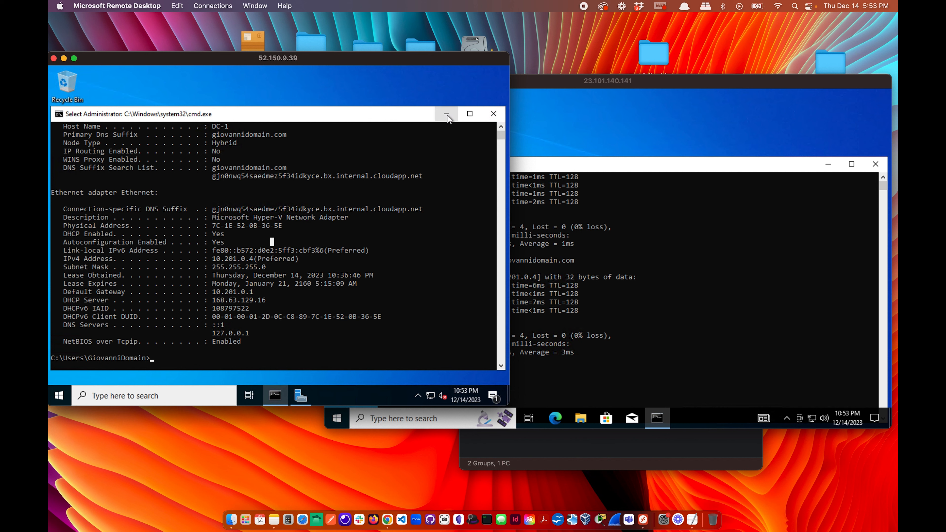
click(563, 190)
click(243, 283)
click(447, 113)
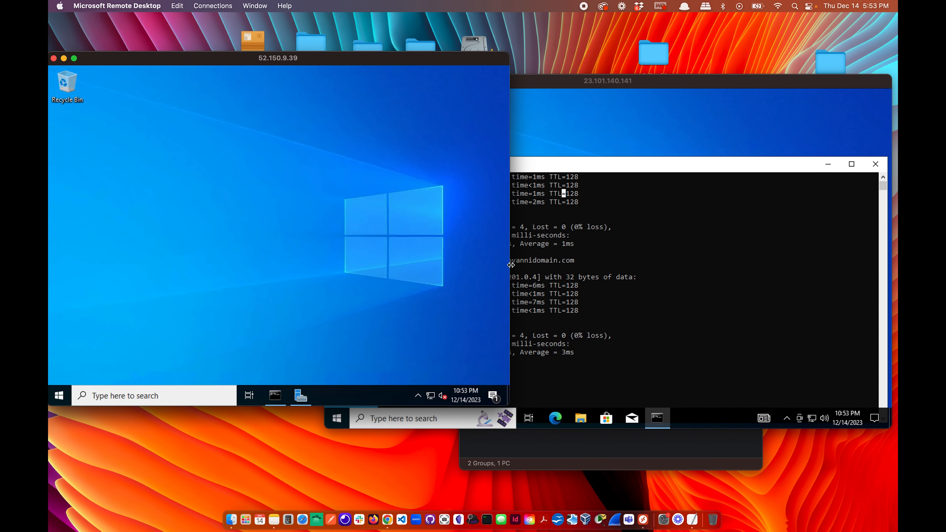
click(613, 210)
click(827, 164)
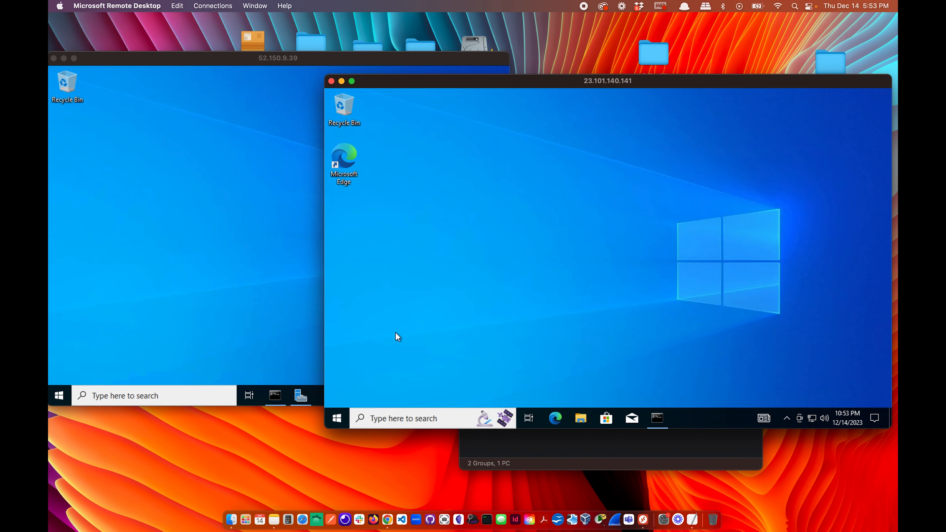
Open the client's System settings page from the Start button's shortcut menu.
click(336, 418)
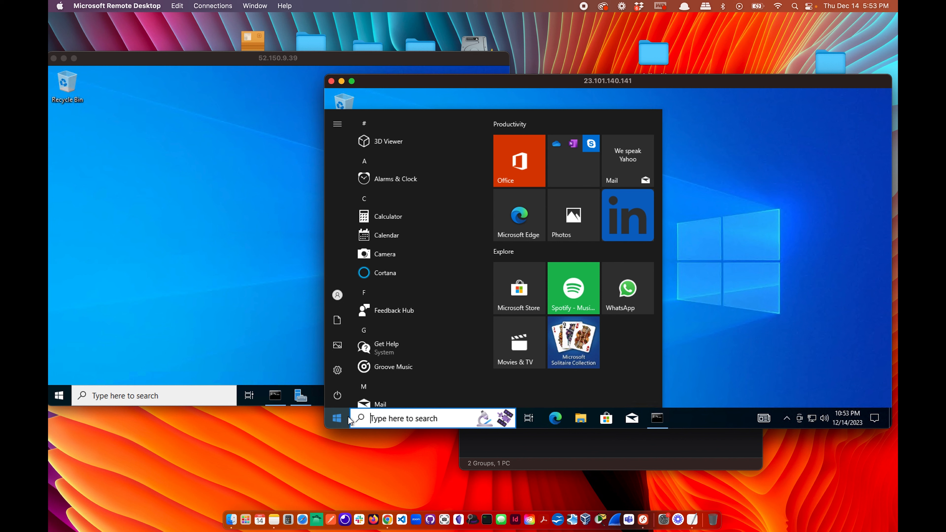
right_click(331, 420)
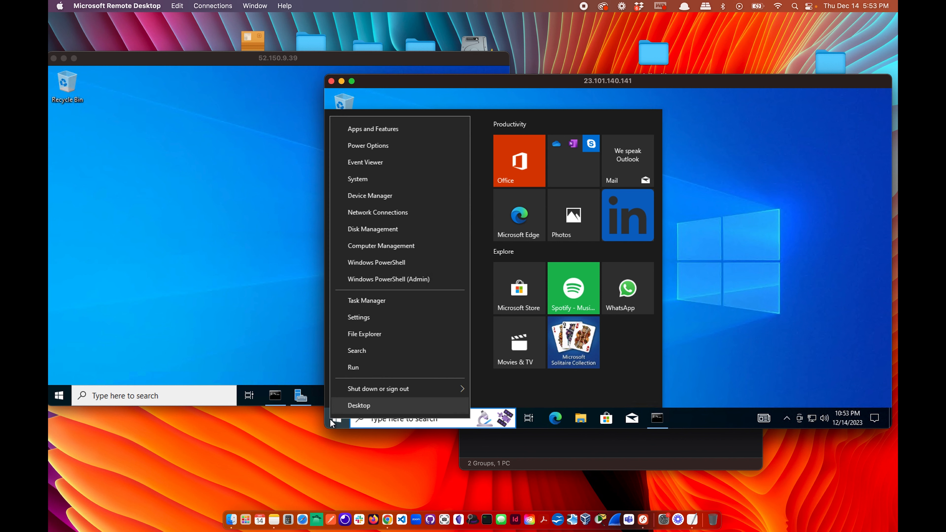
click(366, 178)
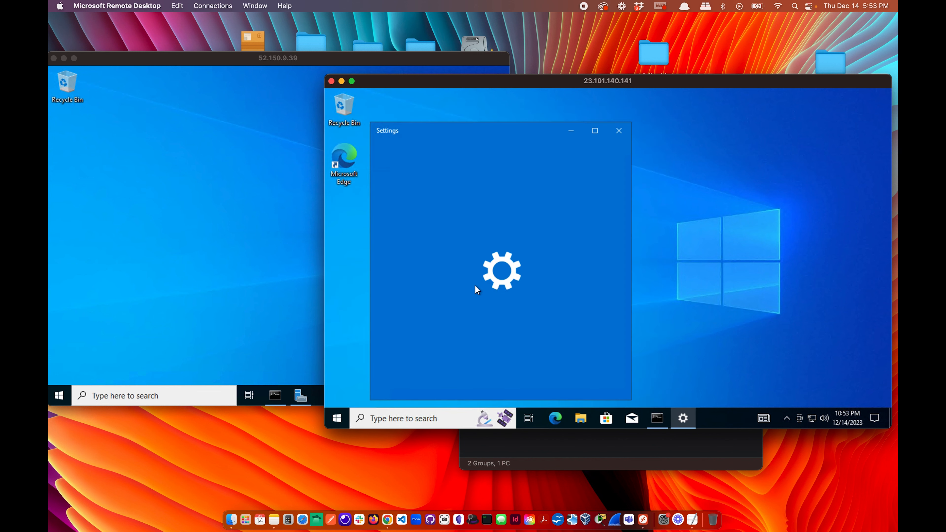
scroll(475, 286, down, 10)
scroll(477, 289, down, 1)
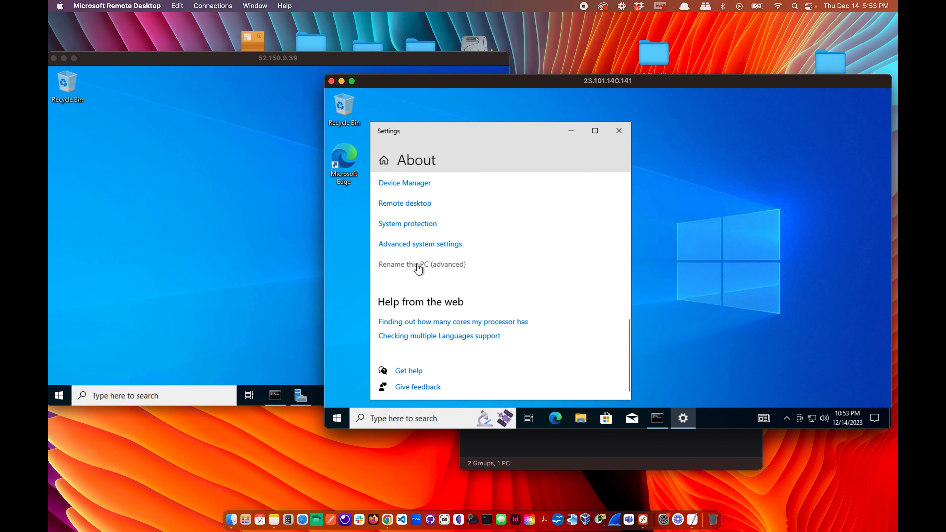
Run sysdm.cpl from the Run dialog to open System Properties.
click(394, 419)
text(run)
key(Return)
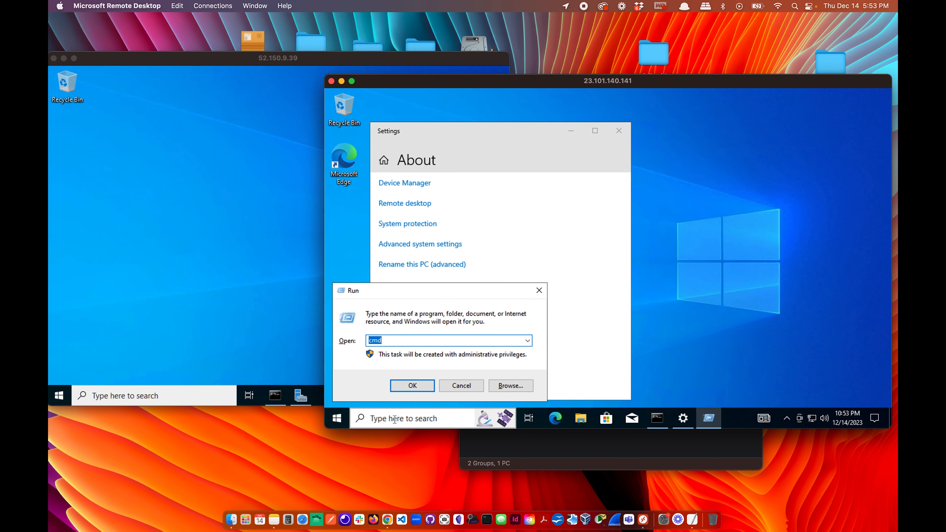
text(ysdm.cpl)
key(Return)
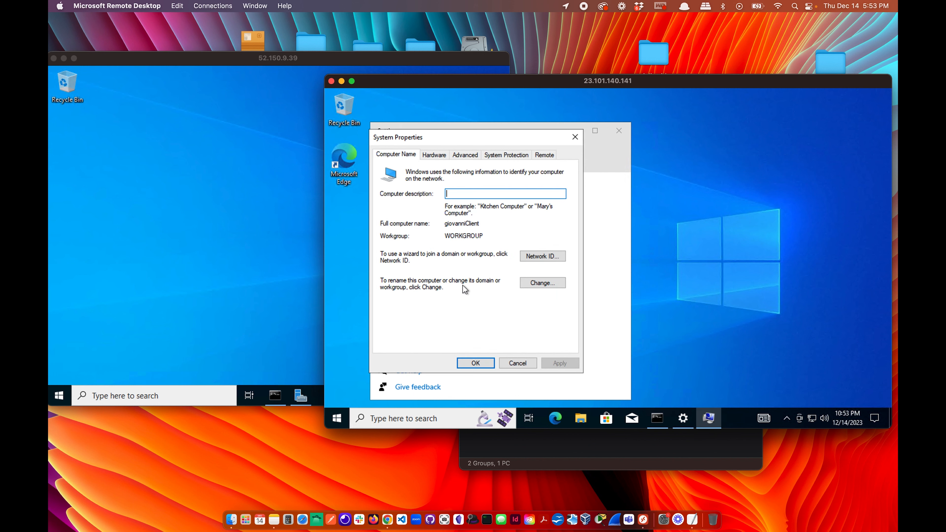
Change the computer's membership to the domain giovannidomain.com.
click(540, 283)
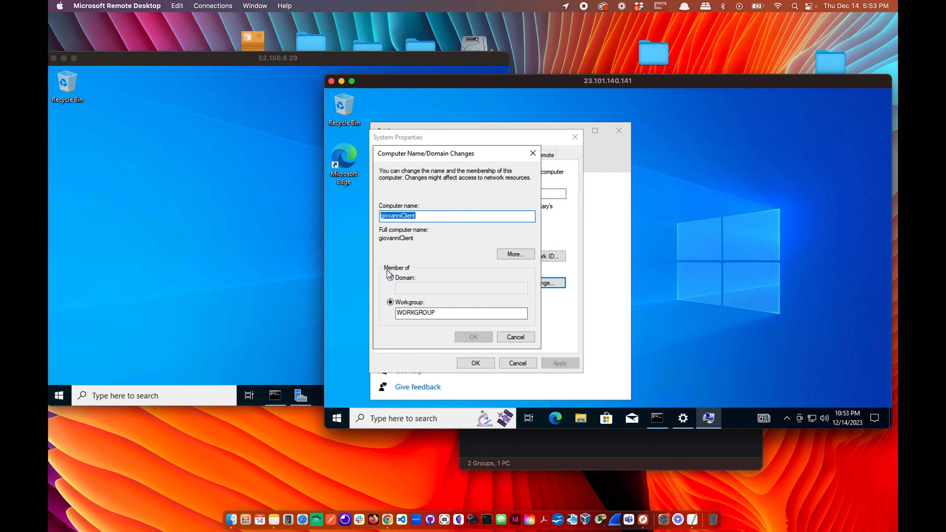
drag(461, 155, 436, 148)
click(367, 271)
click(387, 280)
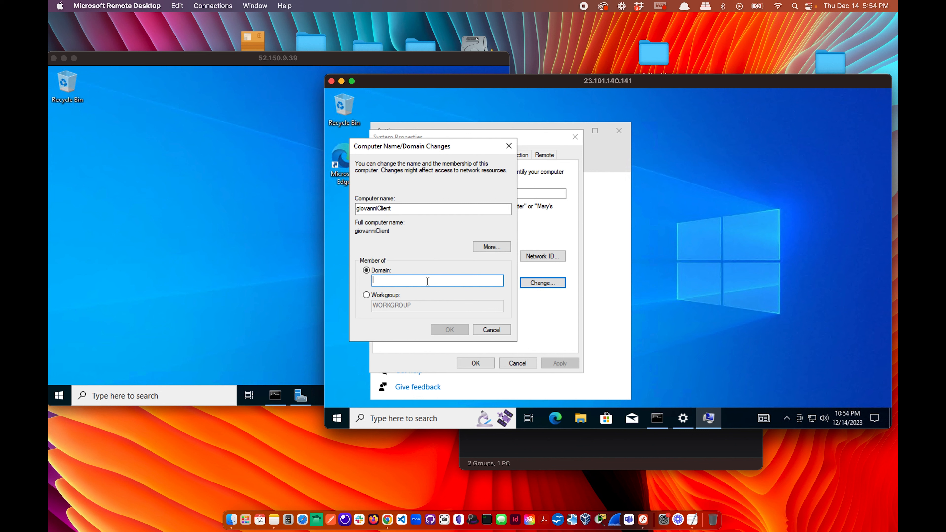
text(giovannin)
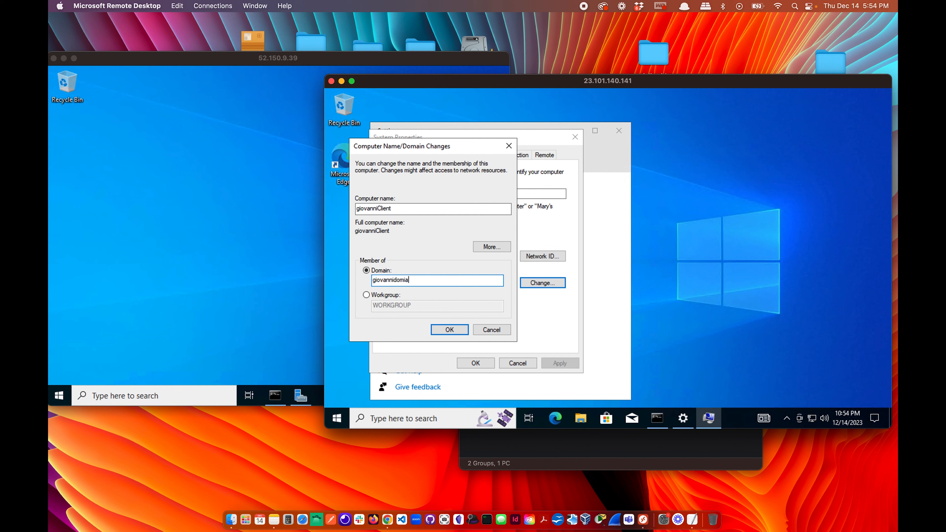
text(omain.com)
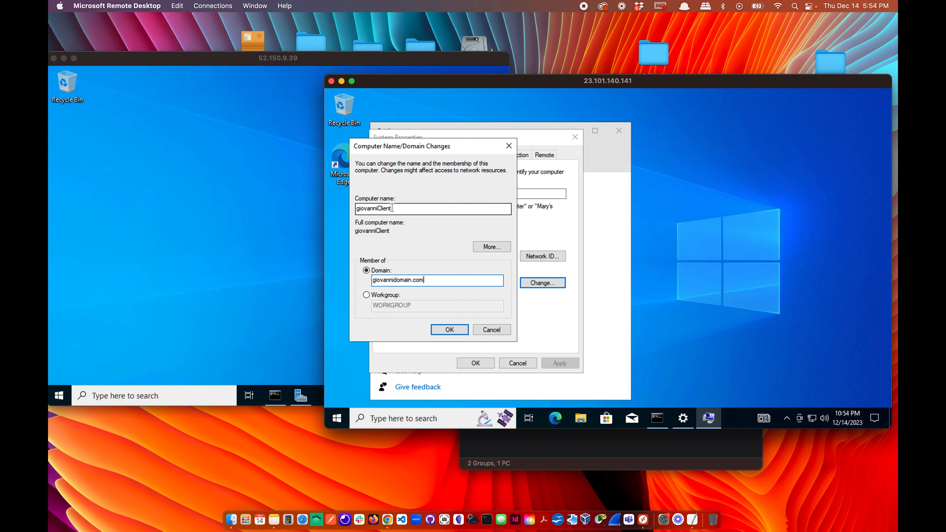
click(449, 330)
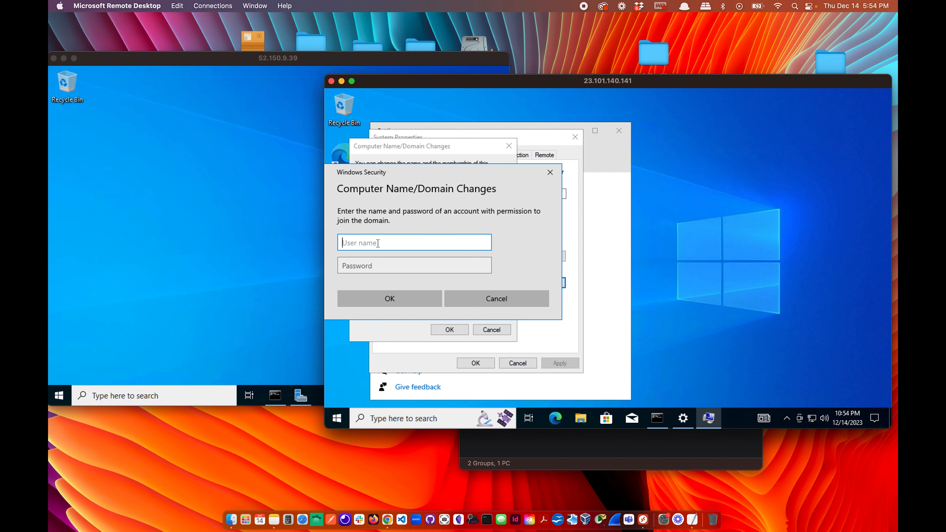
Authorize the domain join with the domain admin's username and password.
text(GiovanniDomain)
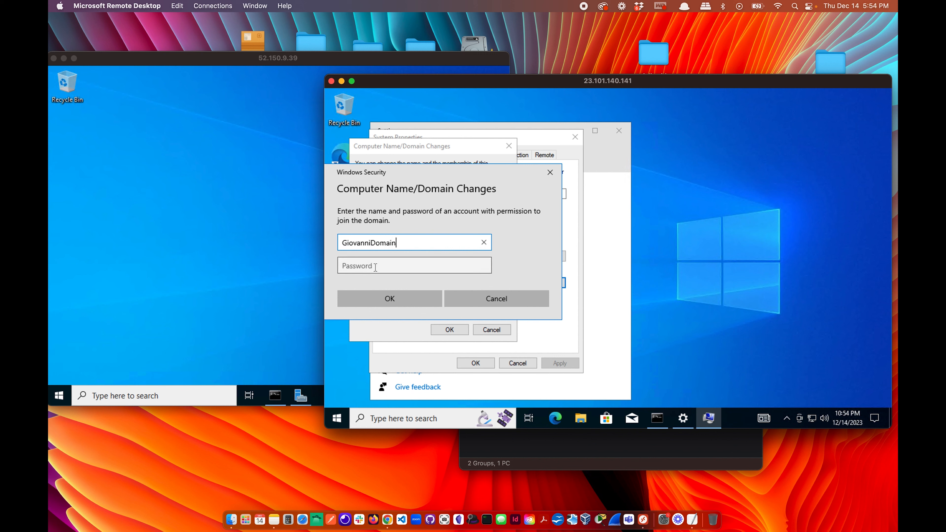
click(375, 267)
text(••••••••••)
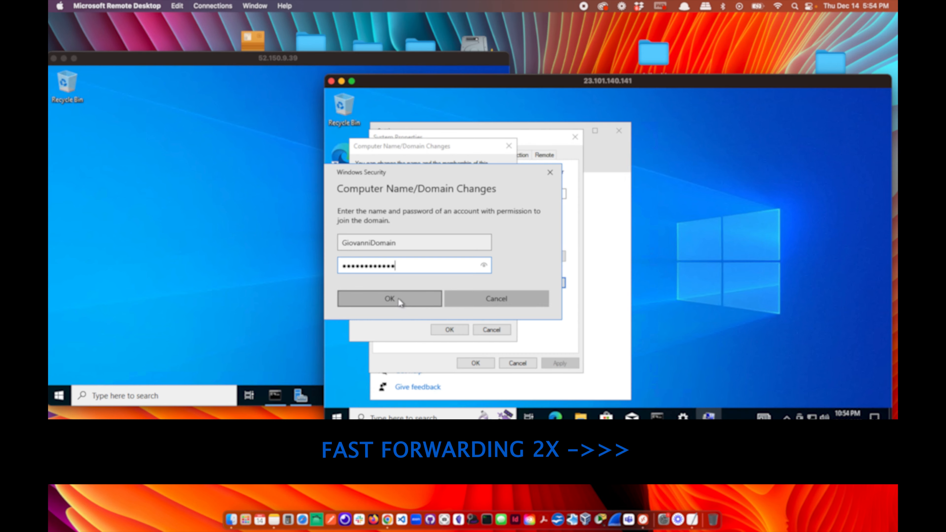
click(394, 300)
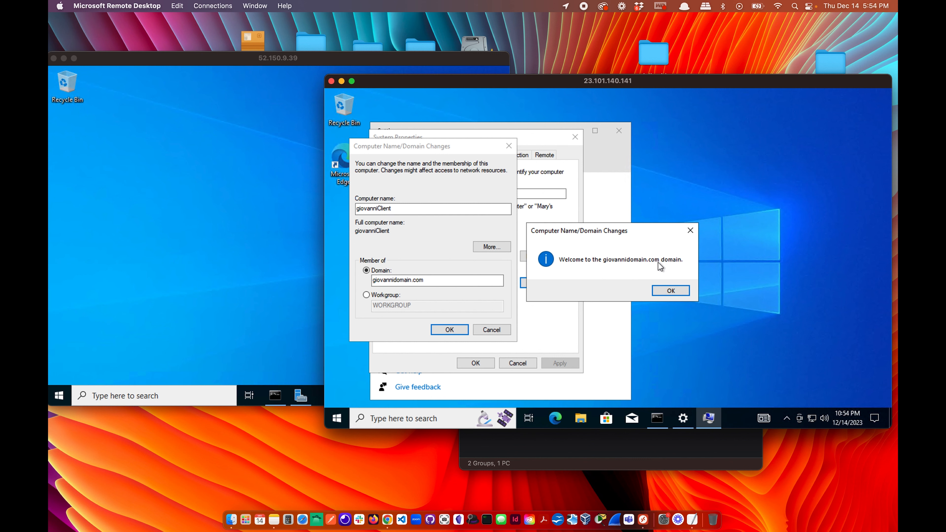
click(229, 312)
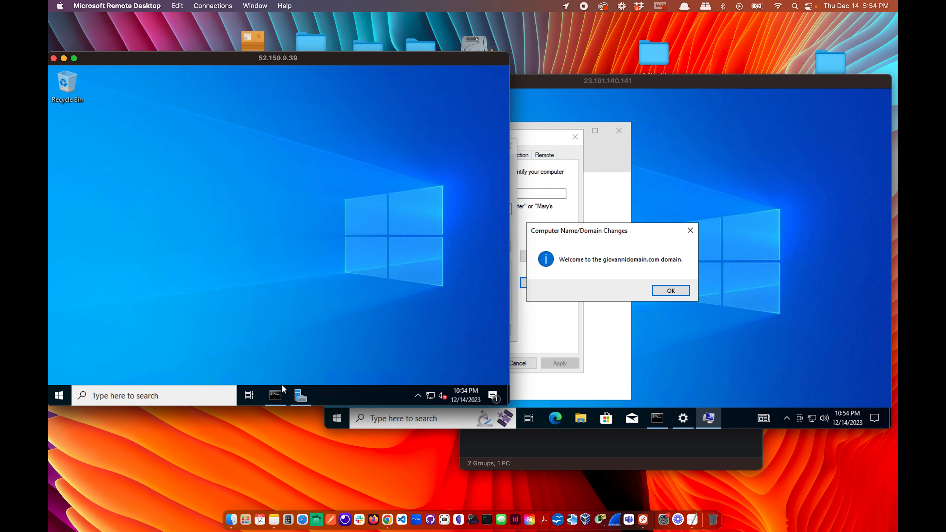
Launch Active Directory Users and Computers from Server Manager's Tools menu.
click(296, 398)
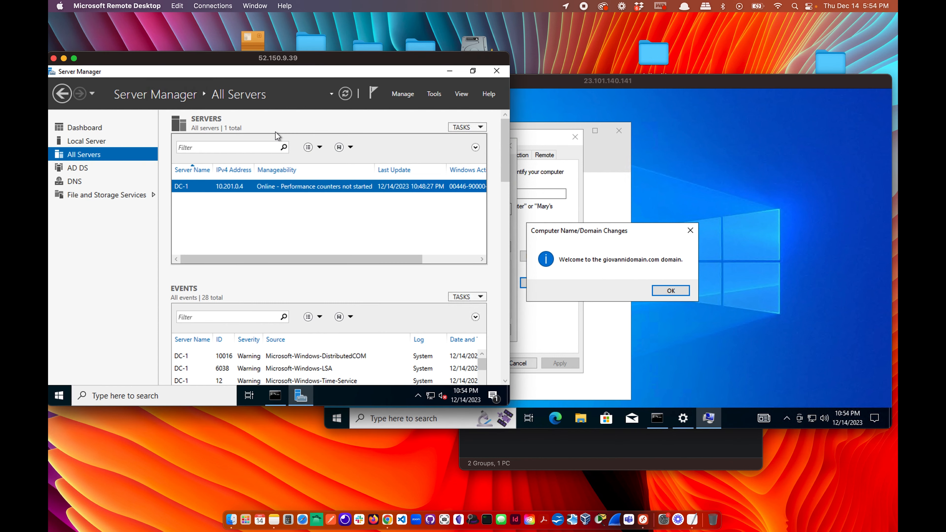
click(88, 127)
scroll(329, 188, up, 5)
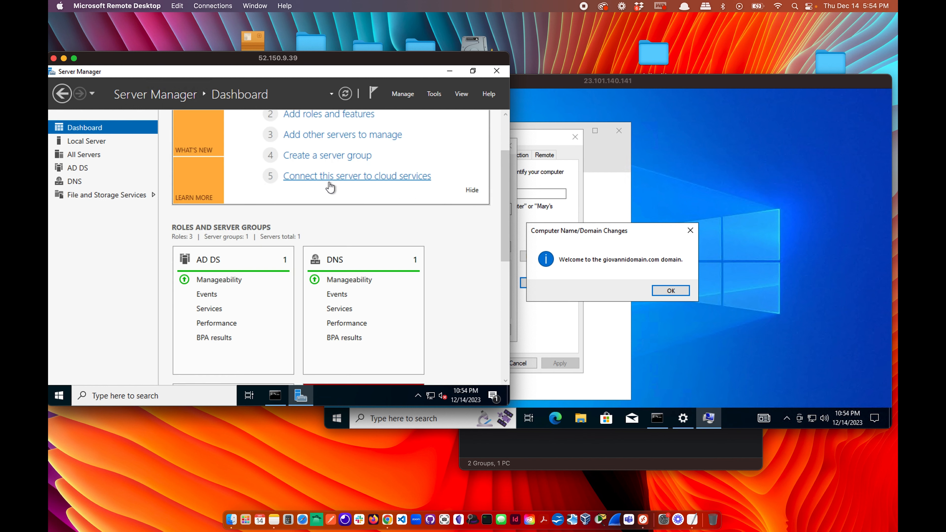
click(435, 95)
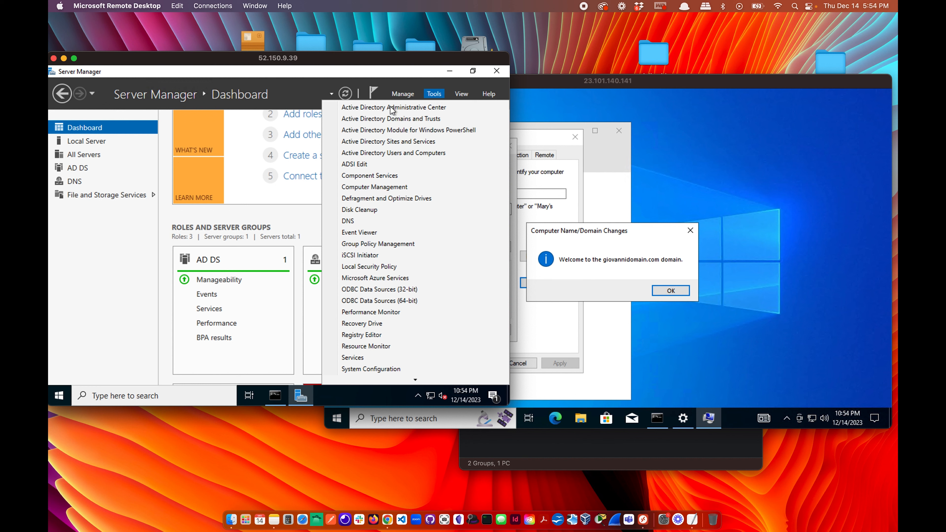
click(405, 153)
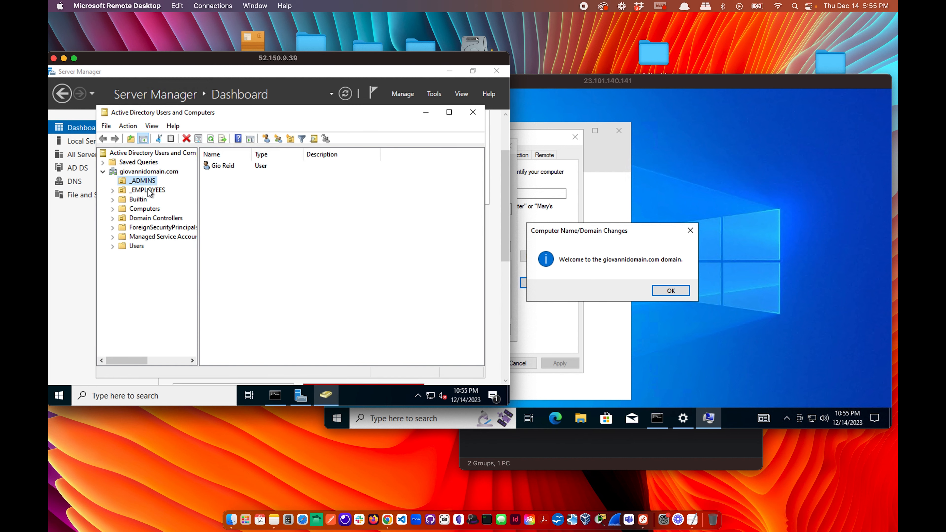
Show the Computers container with a wider Name column, then glance at _EMPLOYEES and _ADMINS.
click(145, 209)
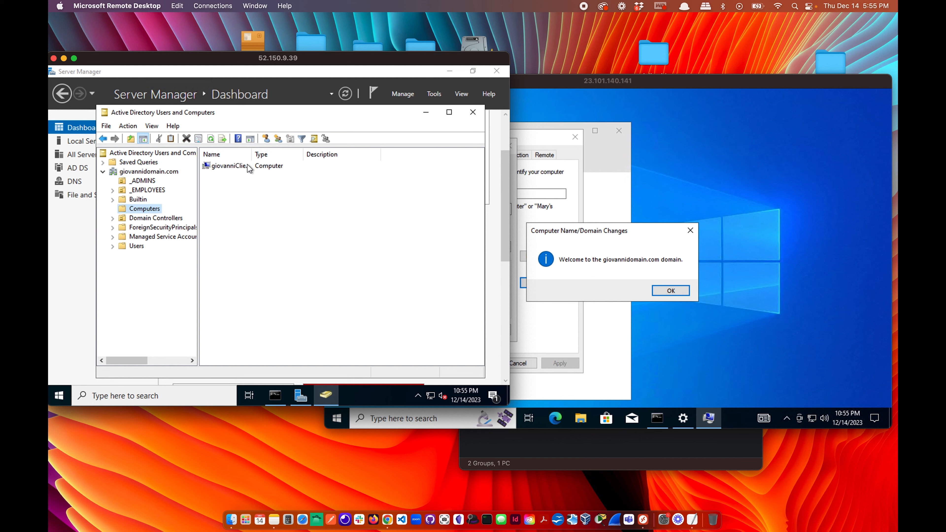
drag(251, 154, 284, 154)
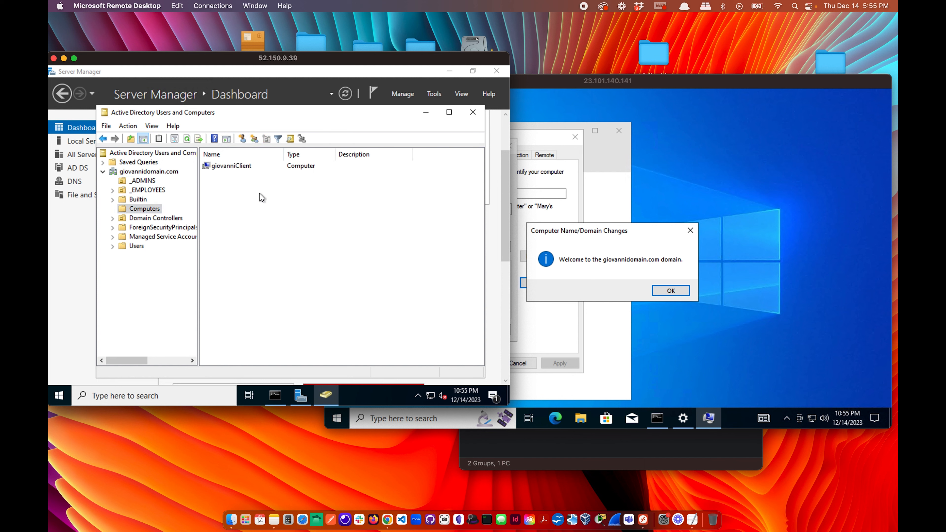
click(700, 153)
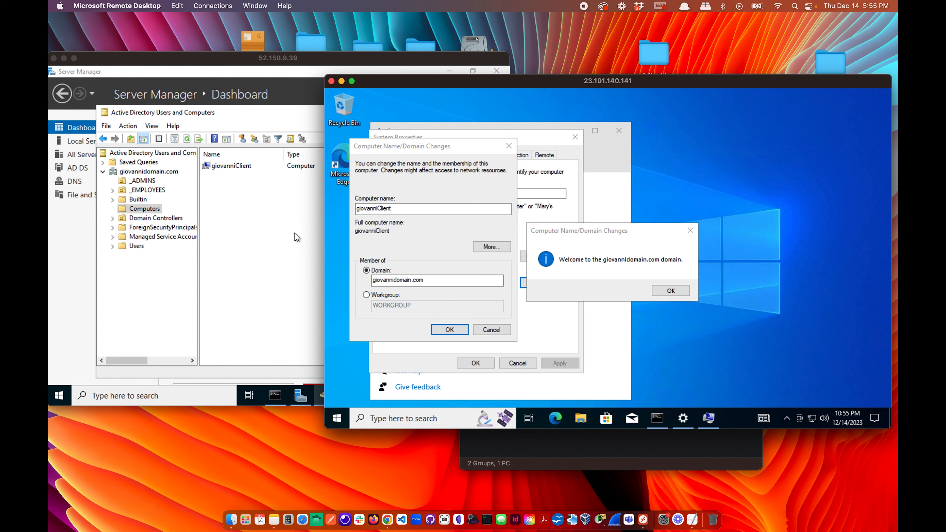
click(276, 226)
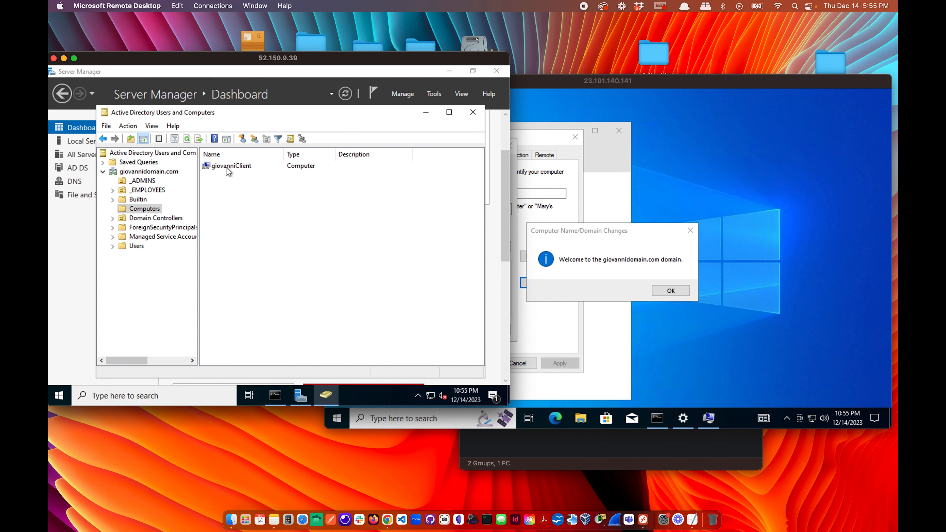
click(146, 189)
click(146, 182)
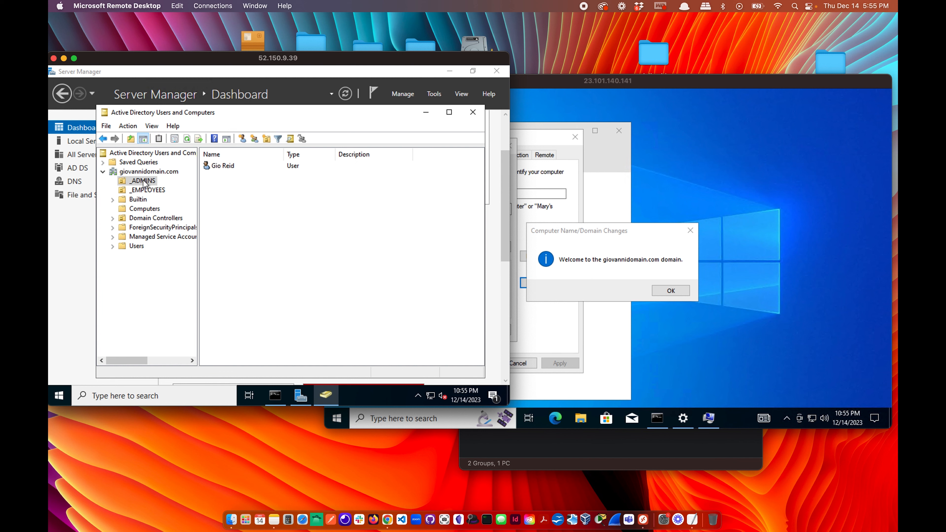
Move giovanniClient from Computers into the _EMPLOYEES unit.
click(147, 190)
click(144, 208)
drag(234, 170, 150, 193)
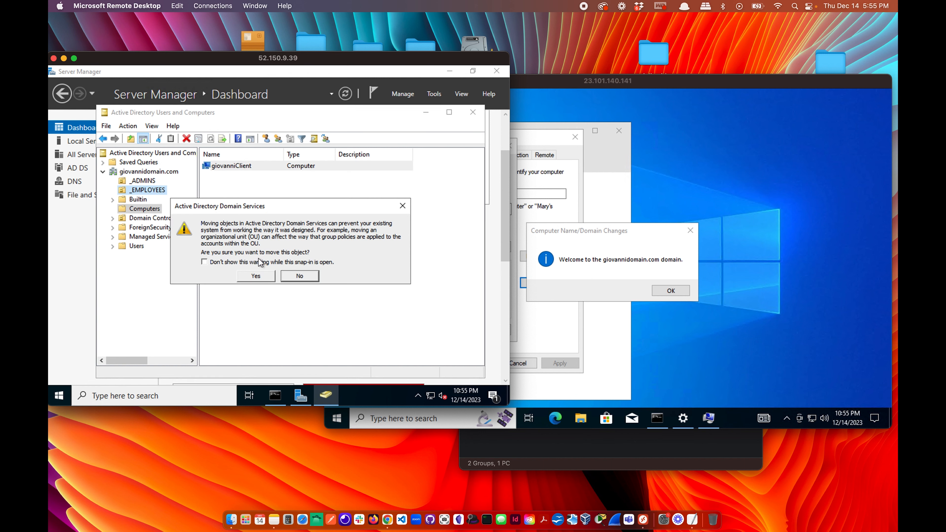
click(256, 277)
click(164, 189)
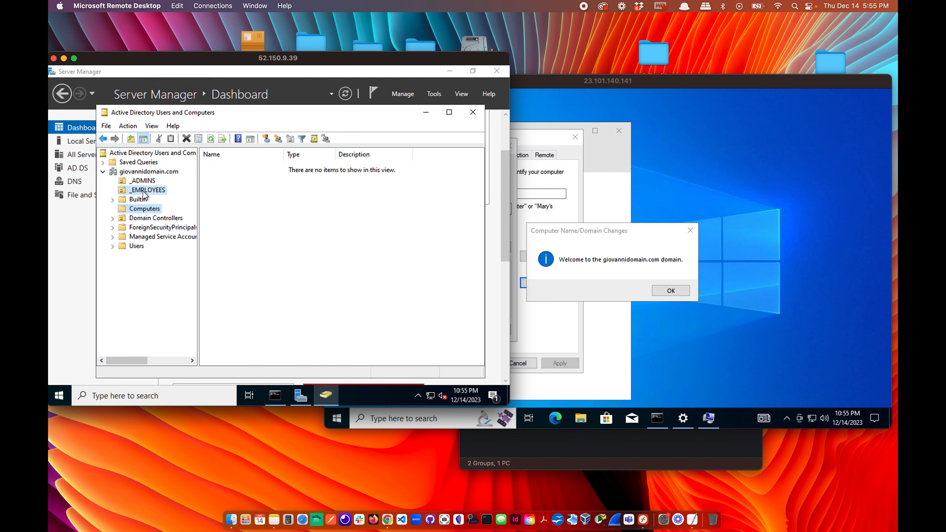
Review giovanniClient's Properties: operating system, group memberships and delegation.
click(241, 165)
right_click(240, 165)
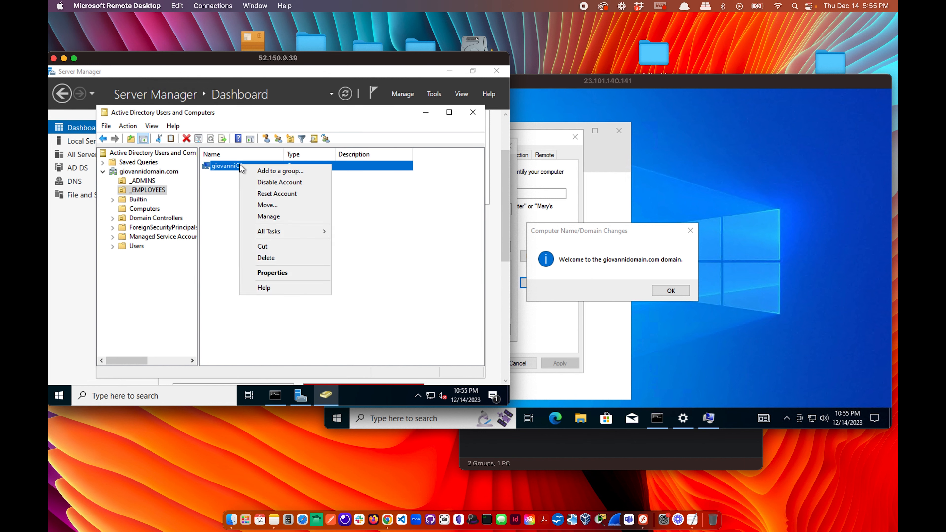
click(283, 272)
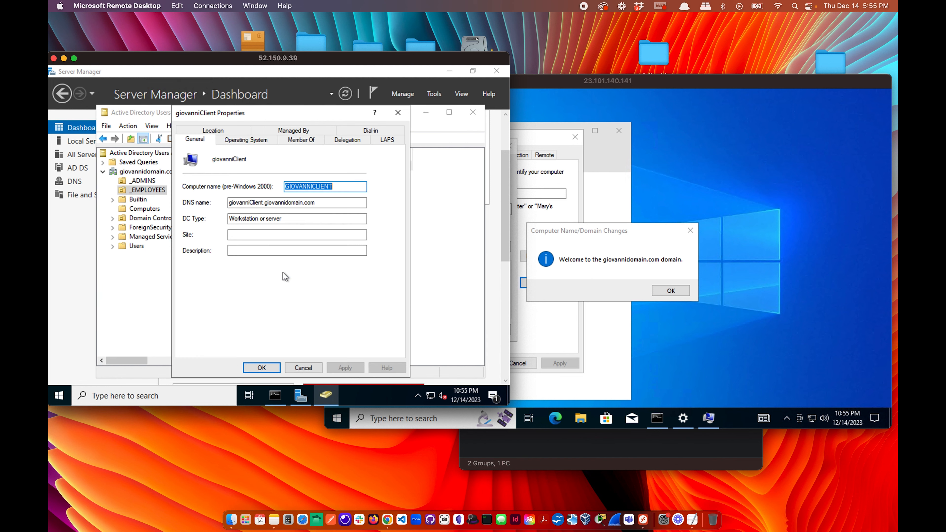
click(246, 142)
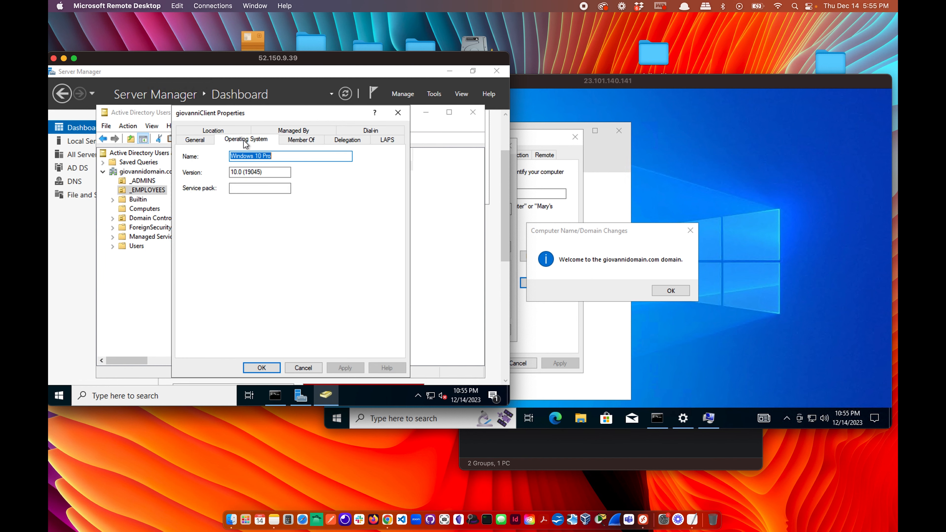
click(303, 141)
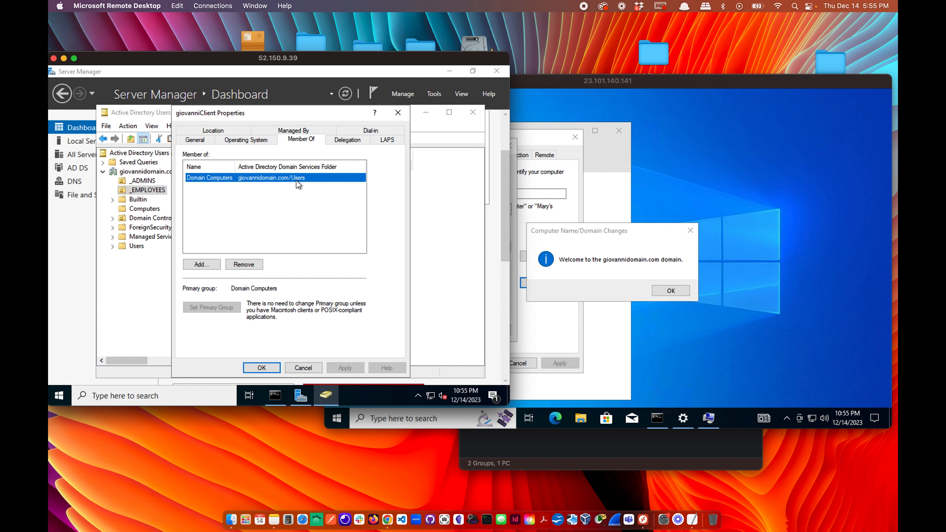
click(347, 140)
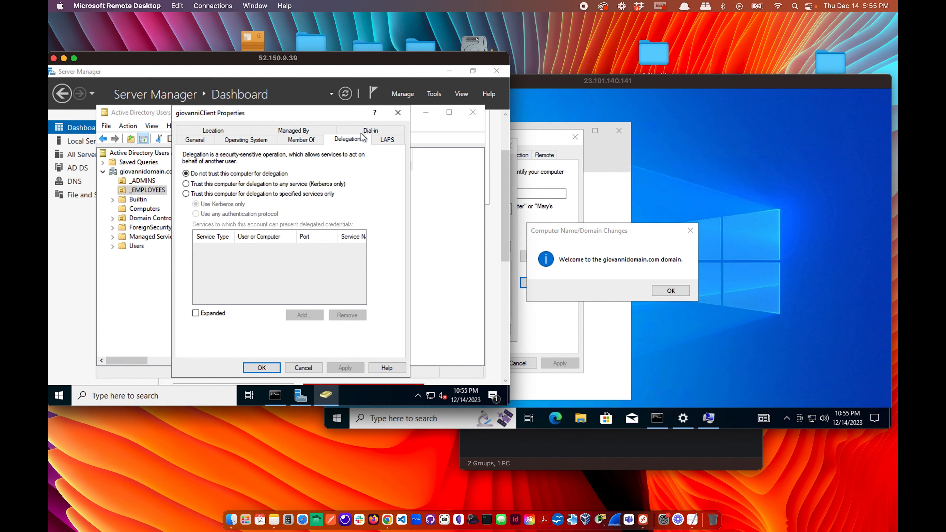
click(397, 113)
click(309, 223)
Check the _ADMINS and _EMPLOYEES units, then close Active Directory Users and Computers.
click(146, 181)
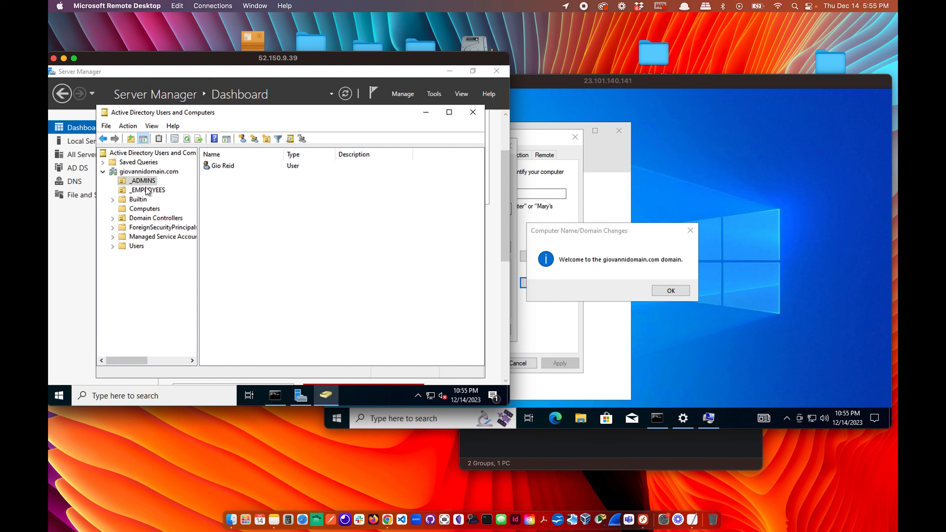
click(147, 191)
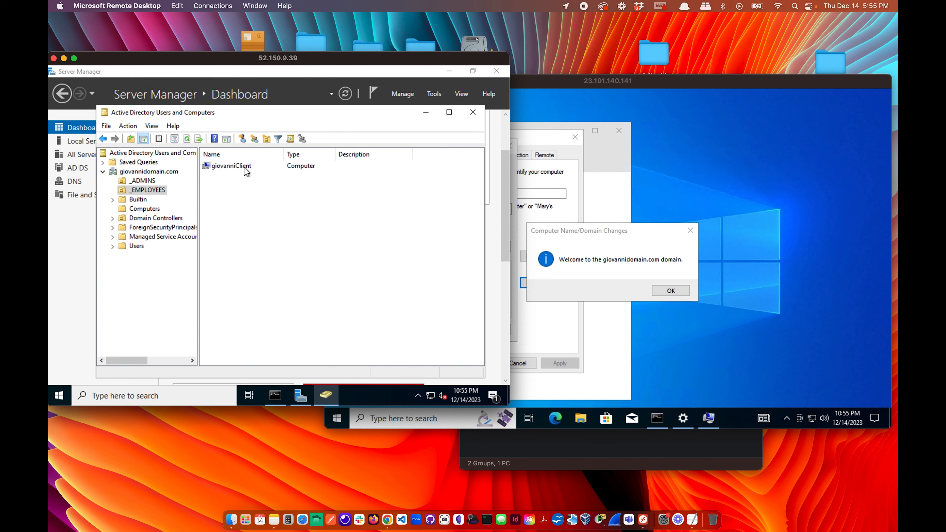
click(141, 181)
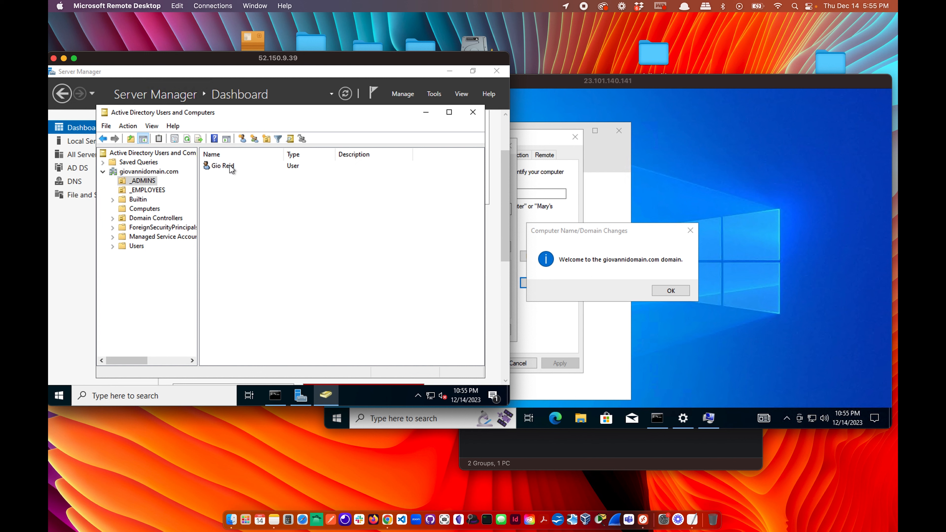
click(148, 190)
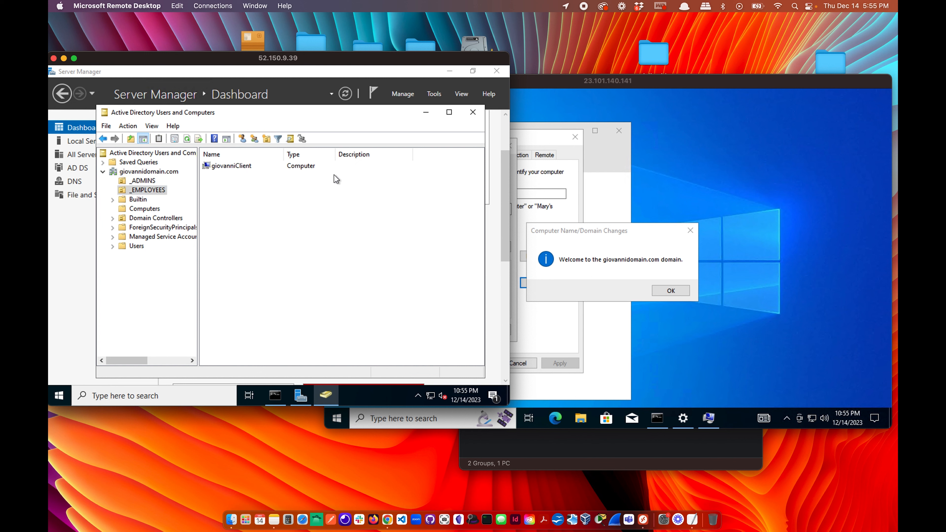
click(472, 112)
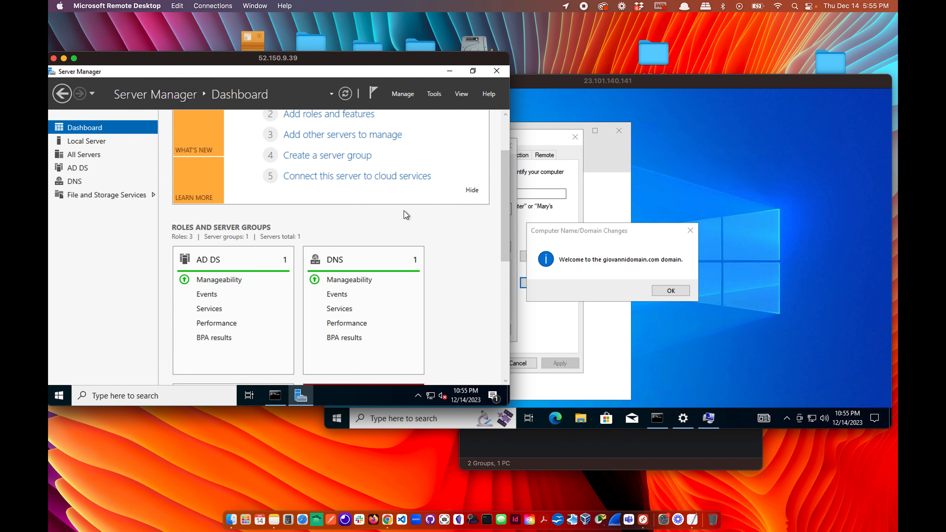
Dismiss the domain welcome and restart notices, close System Properties, and restart the client now.
scroll(403, 211, up, 1)
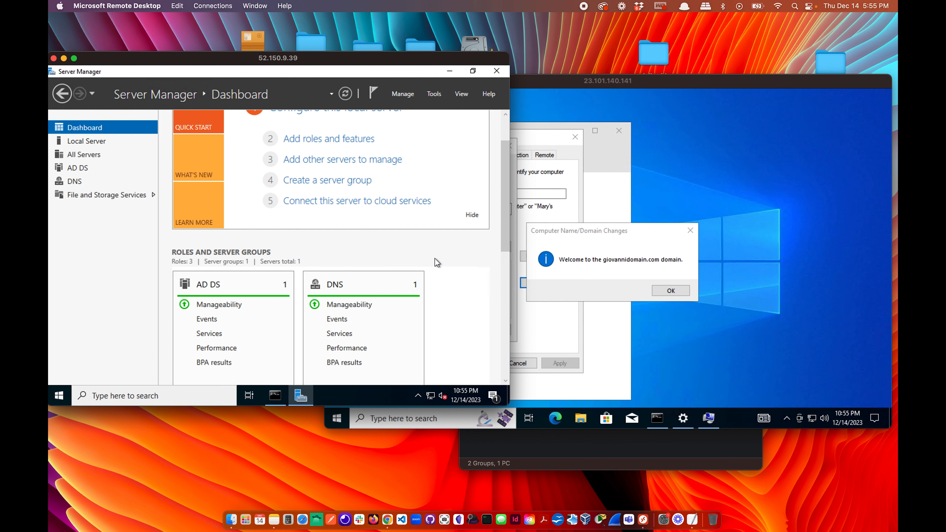
mouse_move(299, 398)
click(670, 290)
click(670, 290)
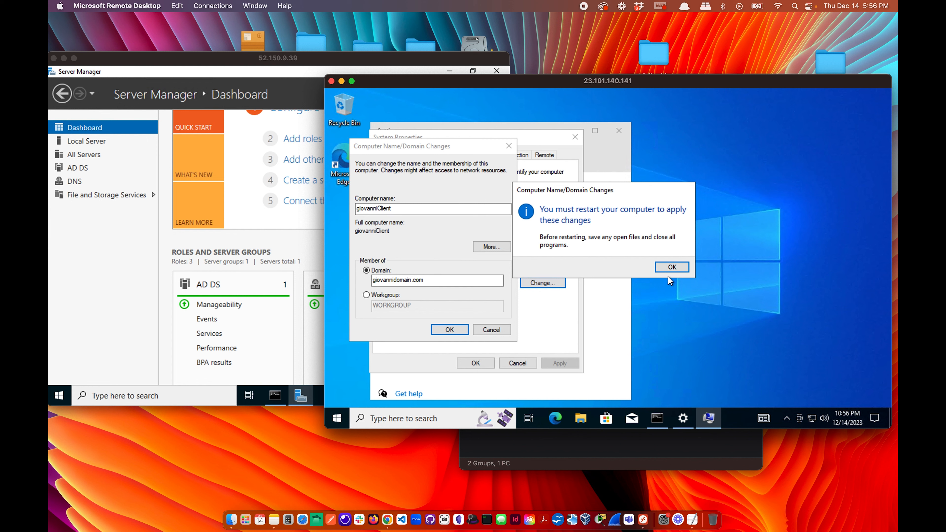
click(666, 268)
click(482, 365)
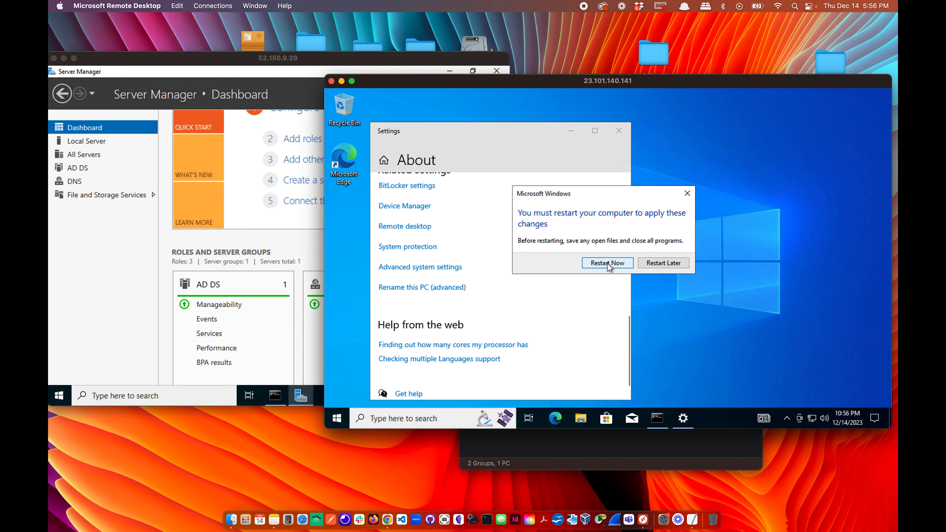
click(608, 264)
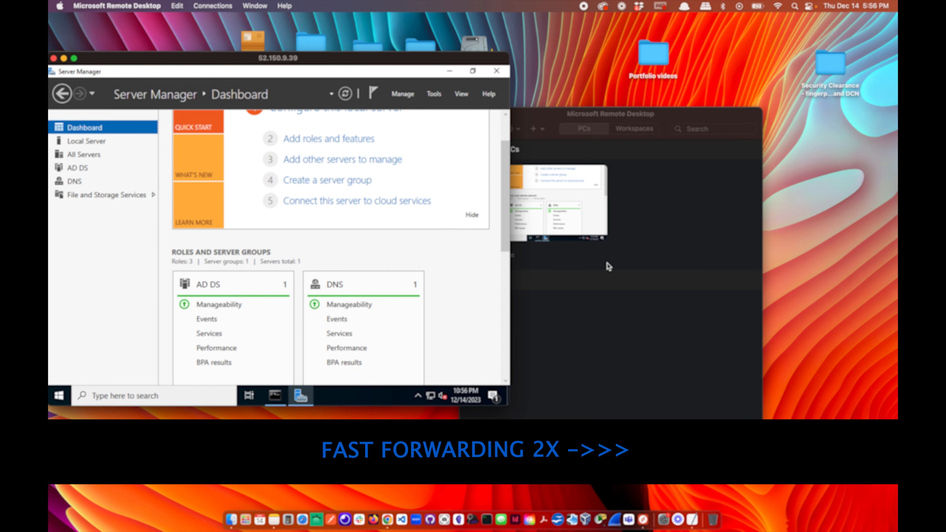
Quick-connect again to the client at 23.101.140.141.
click(207, 4)
click(623, 228)
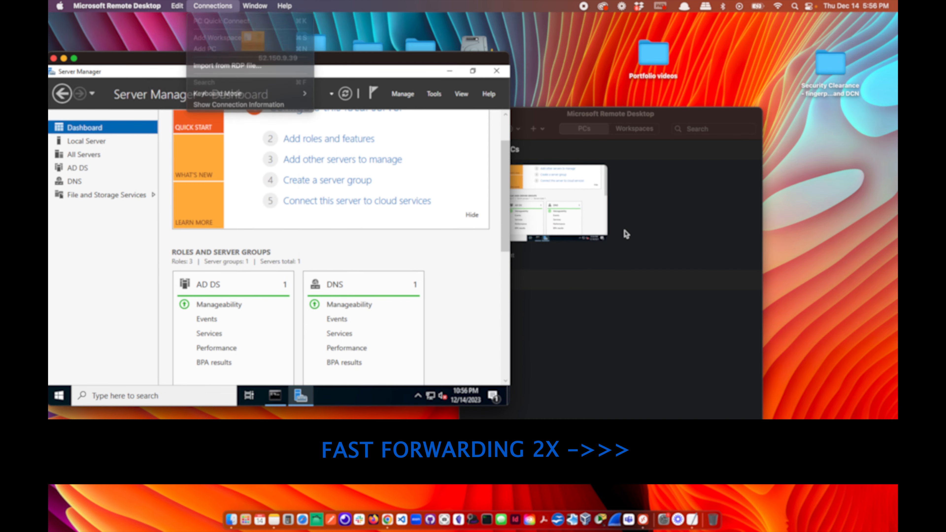
click(659, 179)
click(212, 6)
click(218, 20)
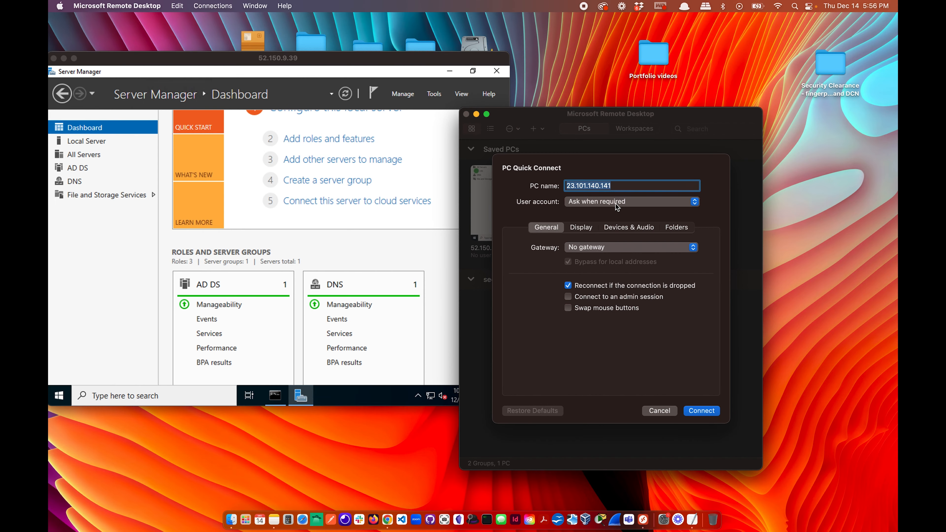
click(709, 412)
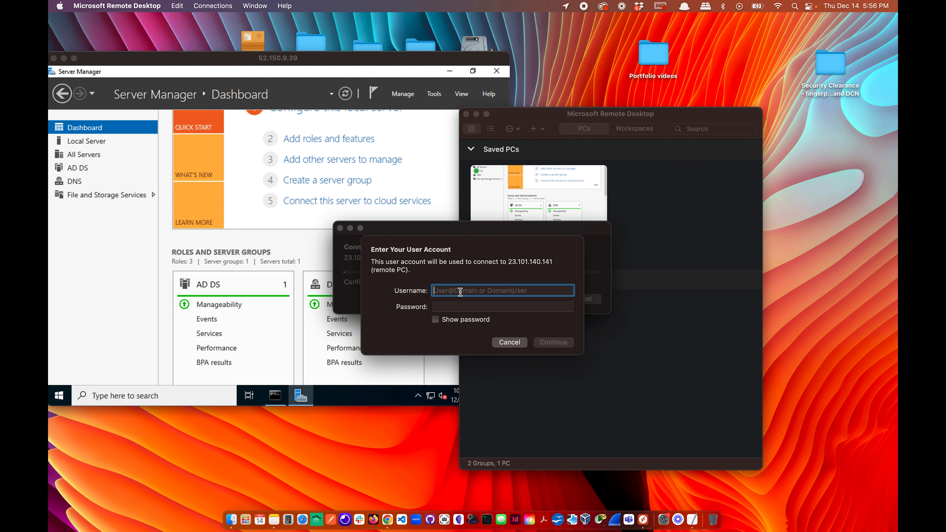
Enter the admin username and the account password.
text(GGid)
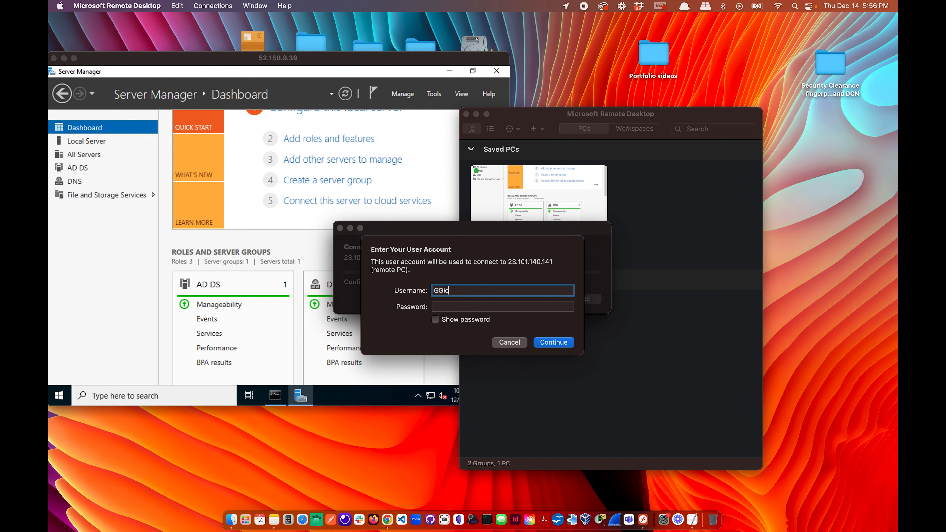
key(BackSpace)
key(BackSpace)
key(BackSpace)
text(iovann)
key(BackSpace)
key(BackSpace)
key(BackSpace)
text(admin)
click(471, 307)
text(•••••••••)
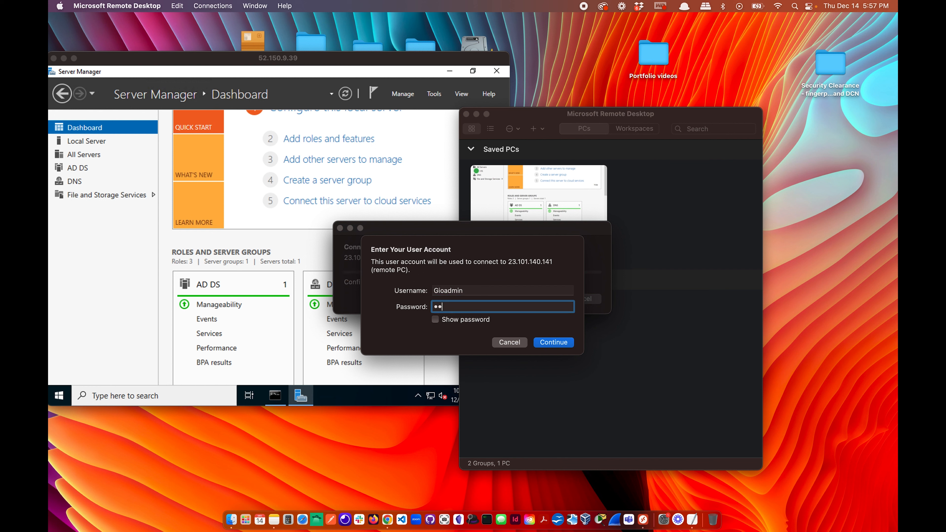
text(•••)
Prefix the username with giovannidomain.com\ and continue connecting past the certificate.
click(445, 297)
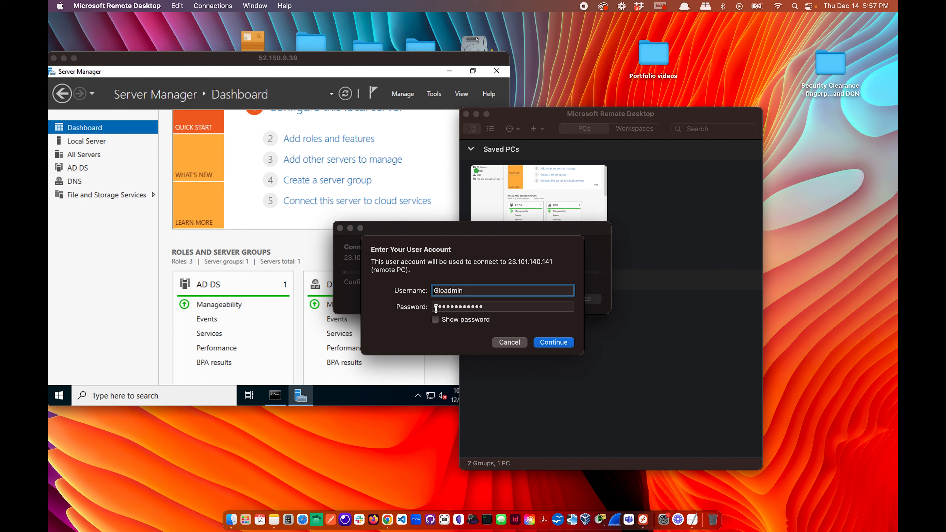
text(giovannidomain.com)
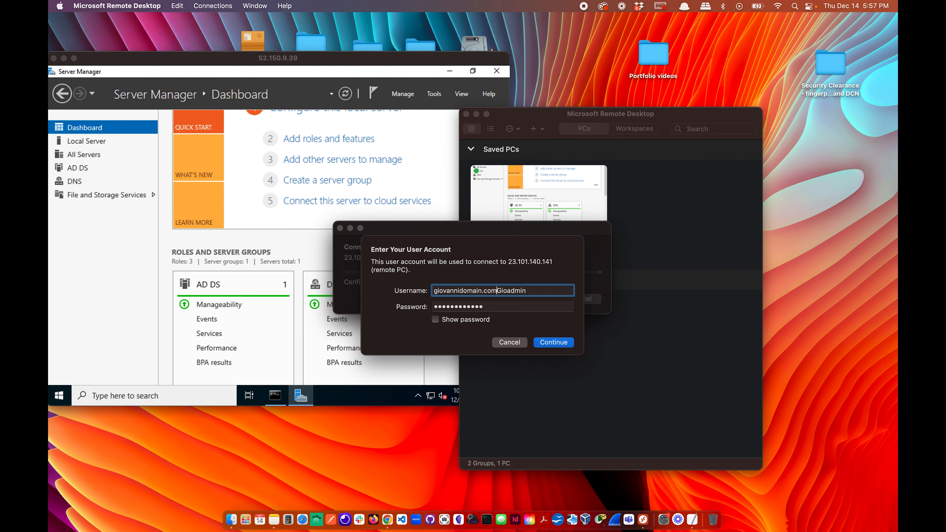
text(/\)
click(499, 291)
key(BackSpace)
click(550, 342)
click(593, 308)
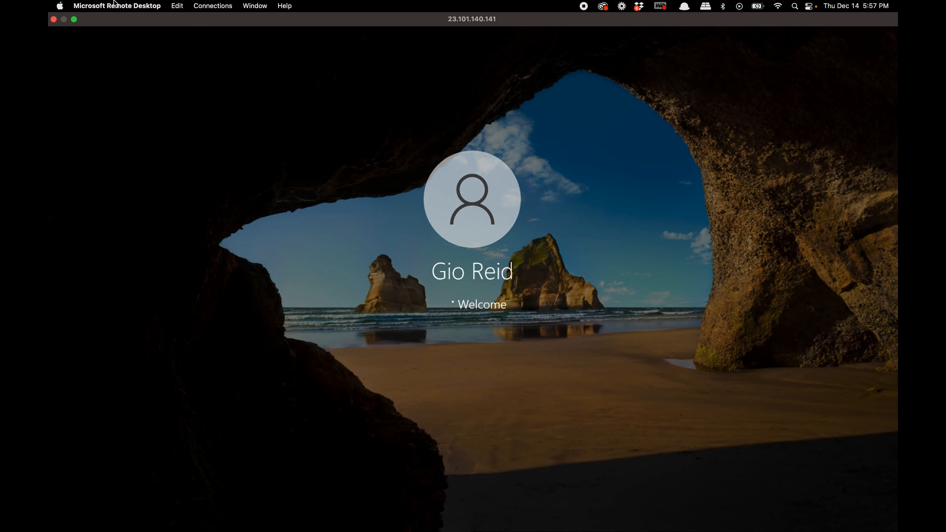
Exit full screen and position the client session window beside Server Manager.
click(73, 19)
drag(435, 100, 548, 87)
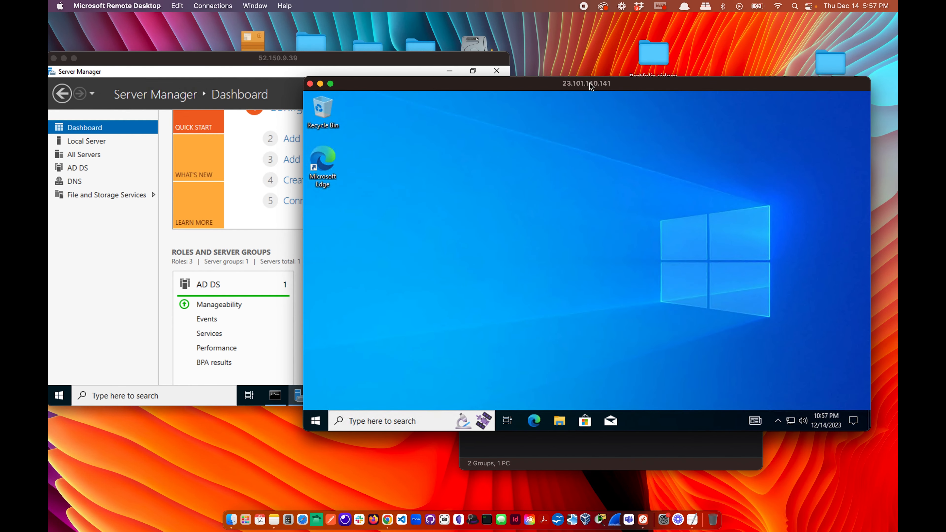
drag(591, 86, 613, 84)
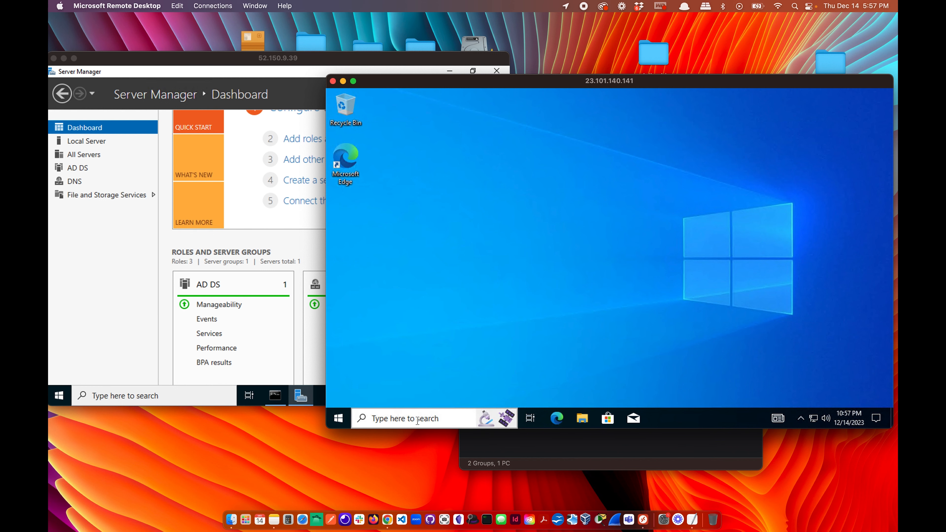
Open the client PC's System About page from the Start button's right-click menu.
click(428, 417)
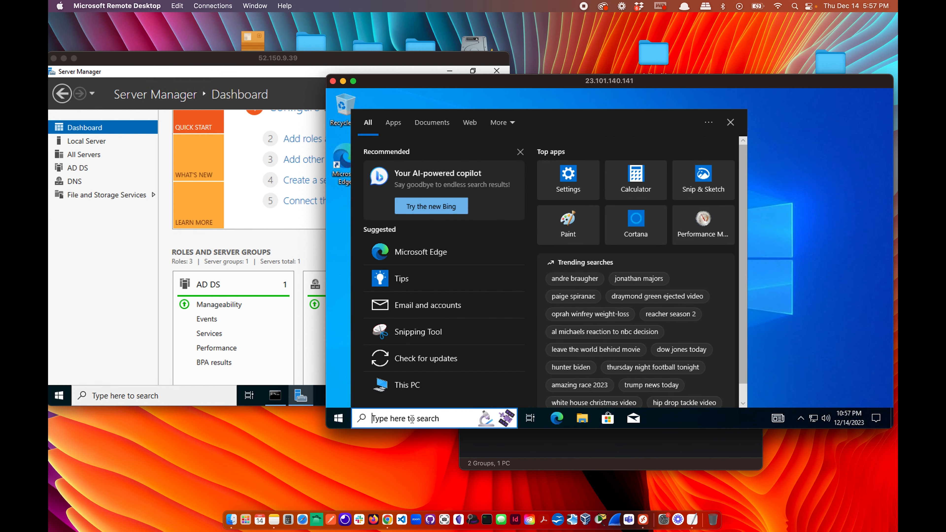
click(788, 277)
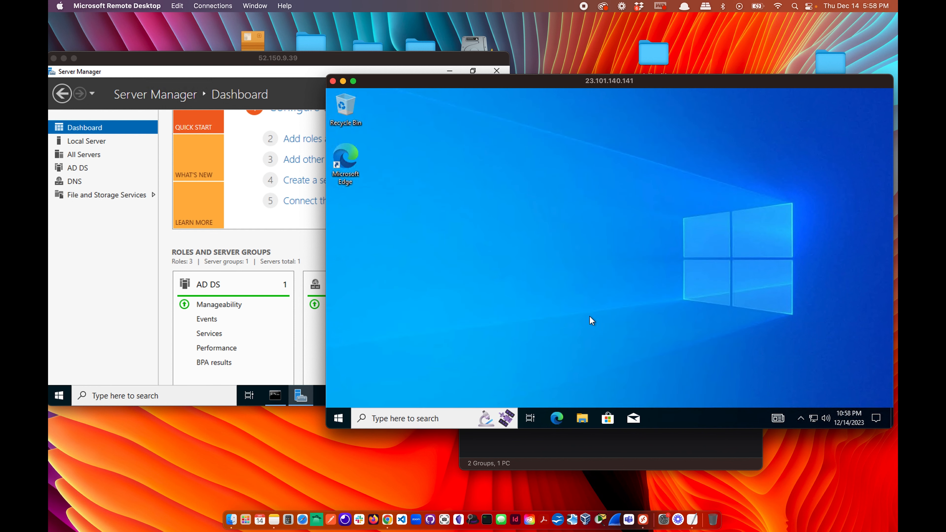
right_click(346, 422)
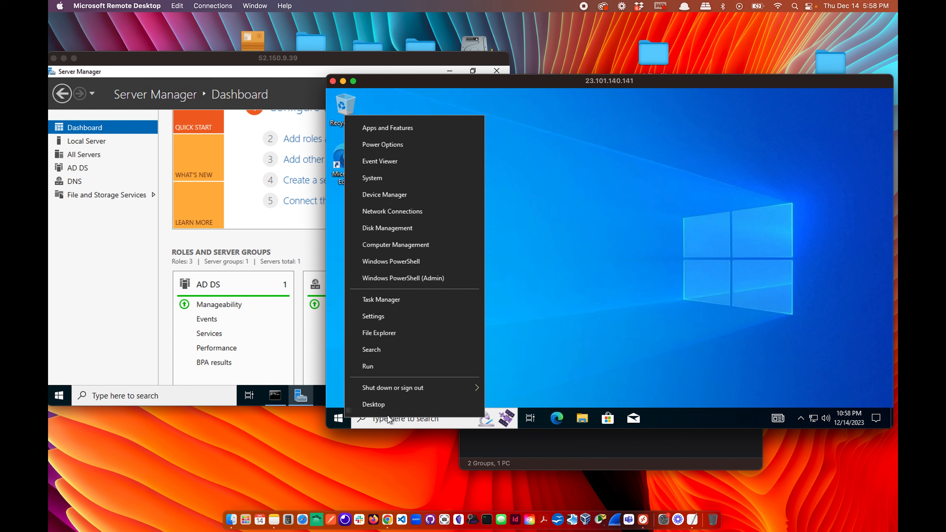
click(379, 181)
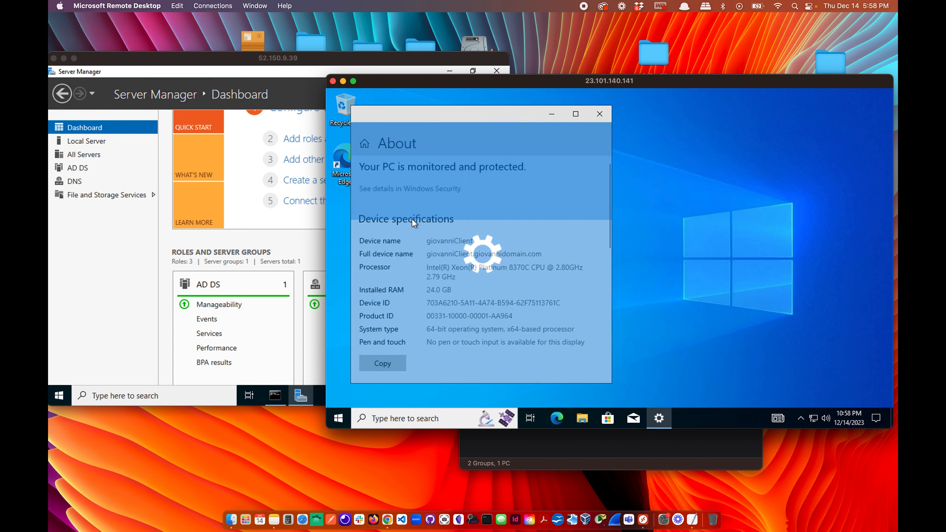
Open Remote desktop under Related settings and review giovanniClient.giovannidomain.com's settings.
scroll(464, 260, down, 3)
scroll(464, 260, down, 10)
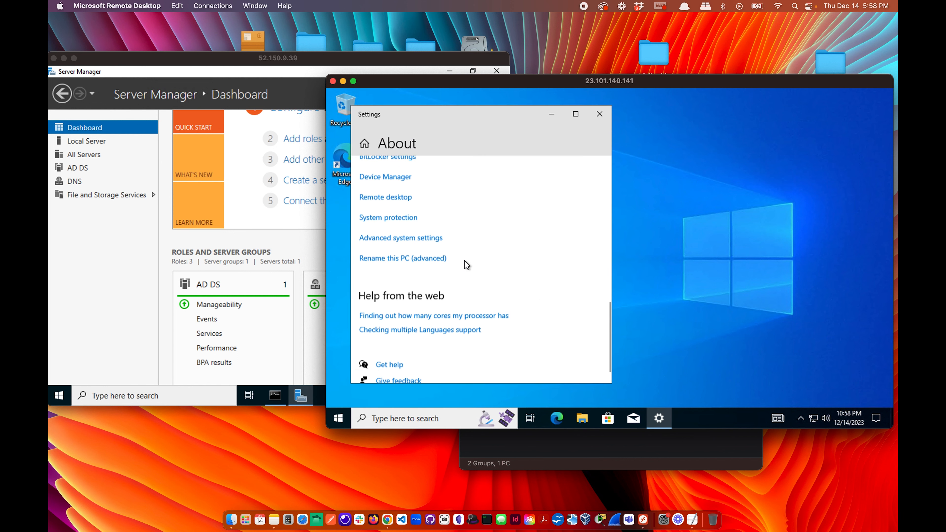
scroll(464, 260, up, 1)
click(402, 206)
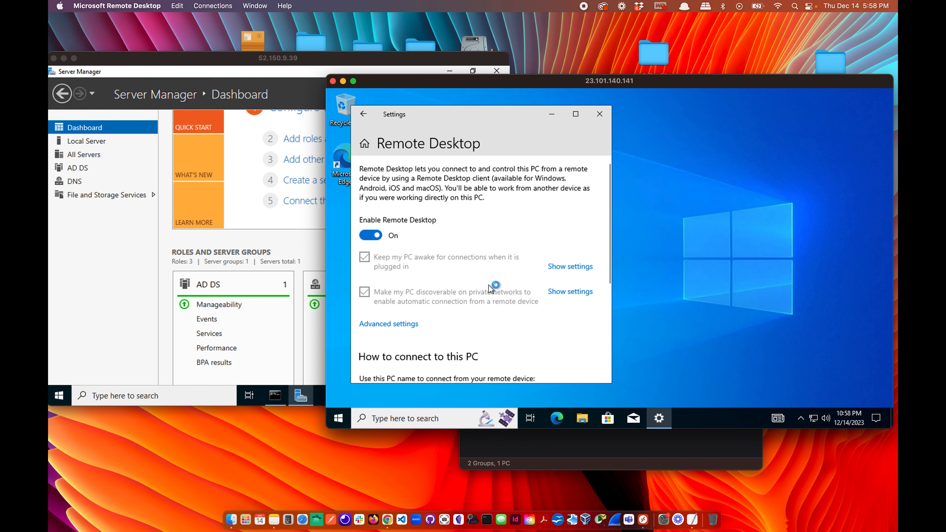
scroll(491, 287, down, 3)
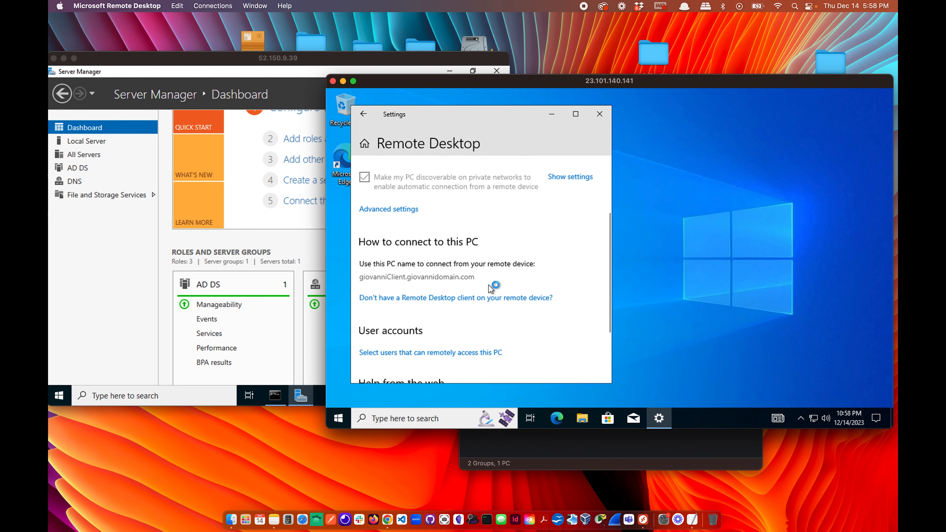
scroll(430, 322, down, 2)
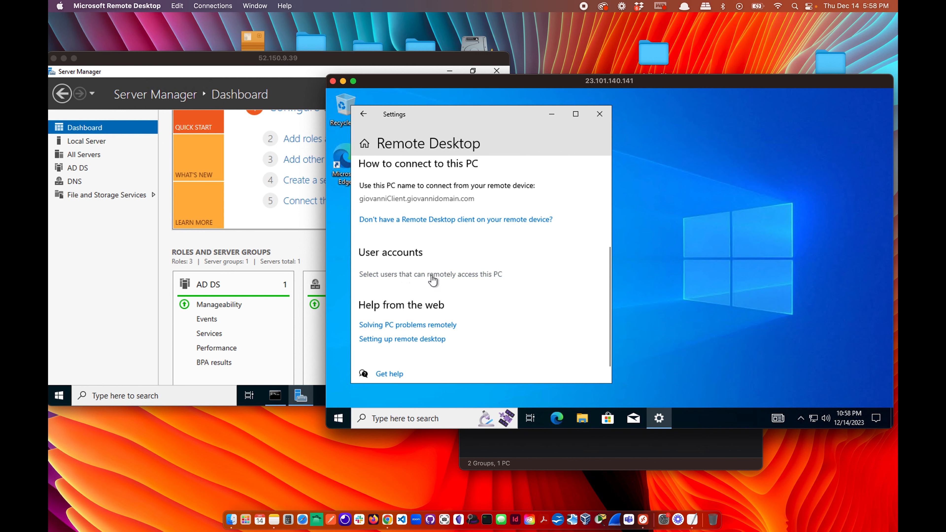
Search the domain's users and groups for remote access and select Domain Users.
click(461, 276)
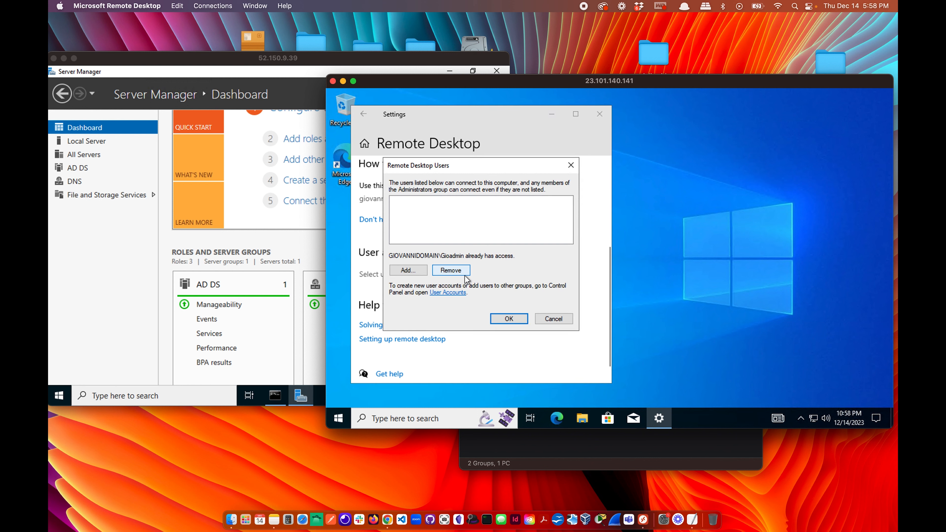
click(417, 272)
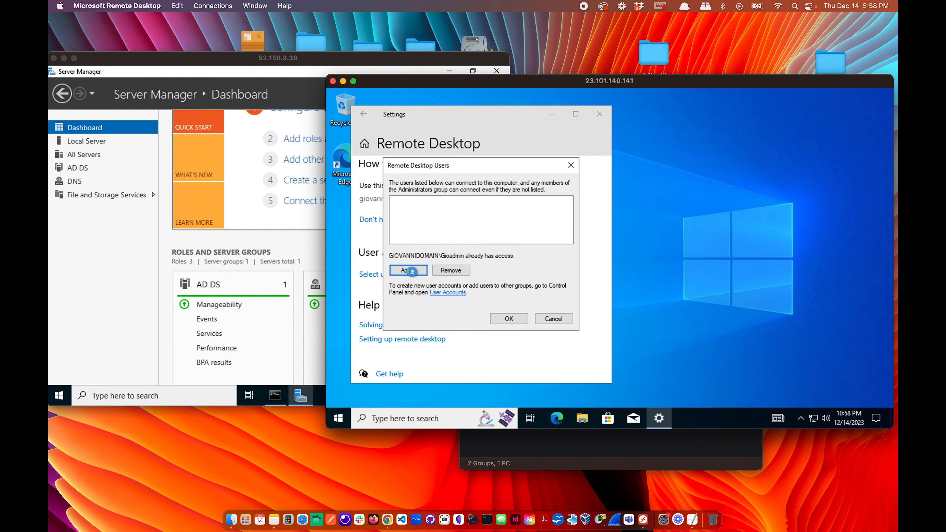
click(427, 294)
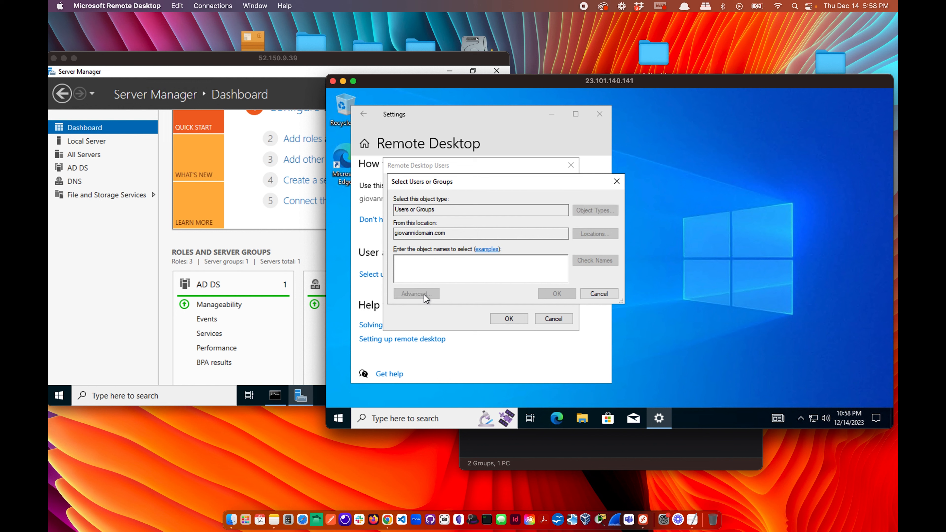
click(633, 208)
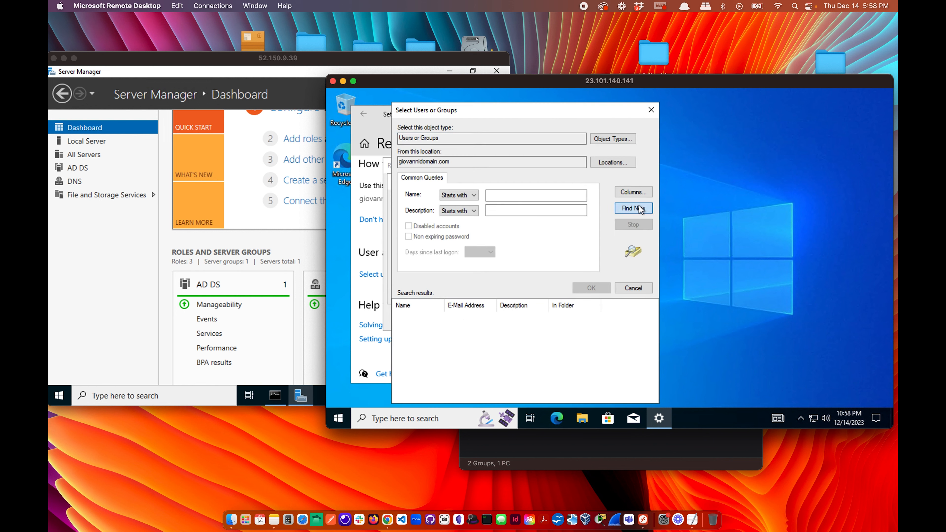
scroll(456, 372, down, 1)
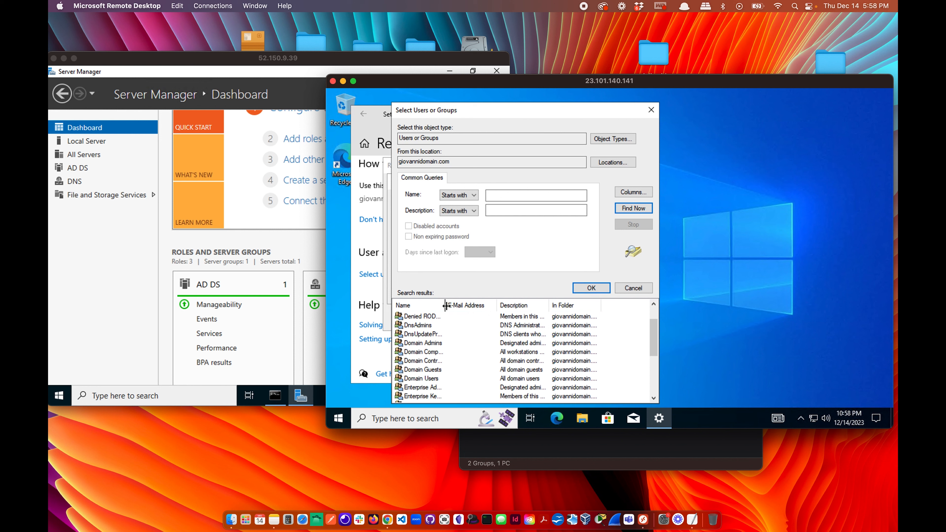
drag(444, 305, 497, 305)
click(421, 378)
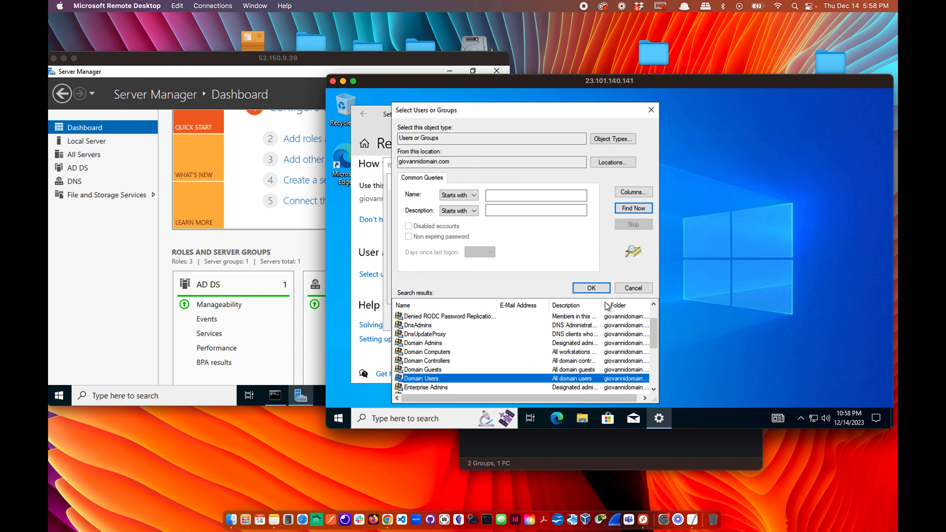
Add GIOVANNIDOMAIN Domain Users to the Remote Desktop users list, save it and close Settings.
click(591, 288)
click(556, 294)
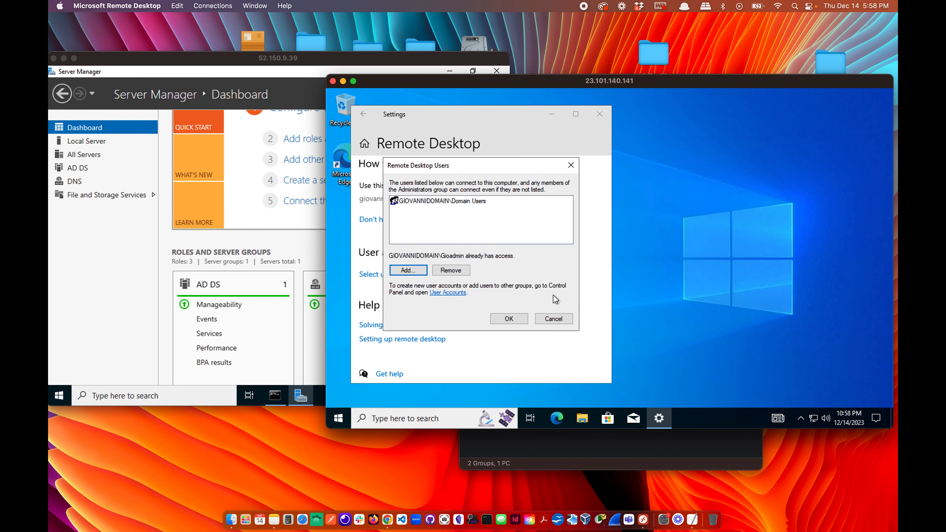
click(508, 319)
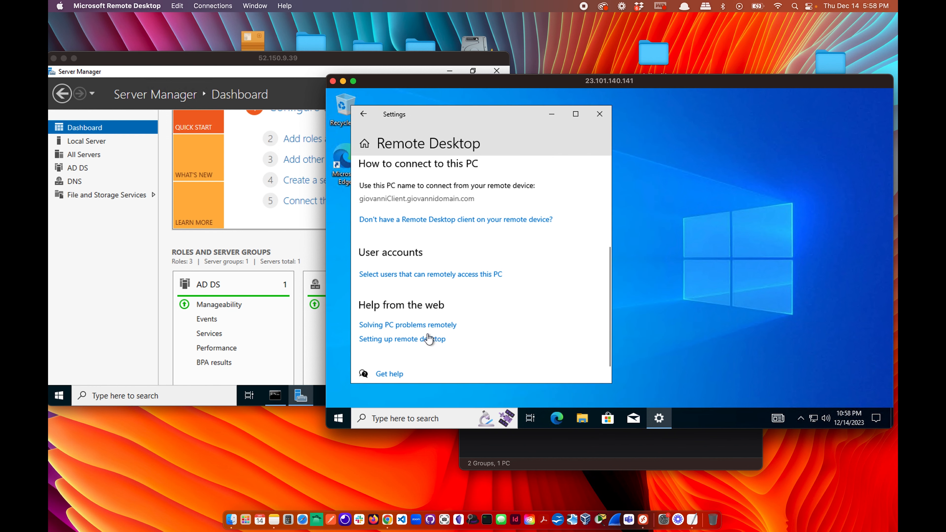
click(600, 114)
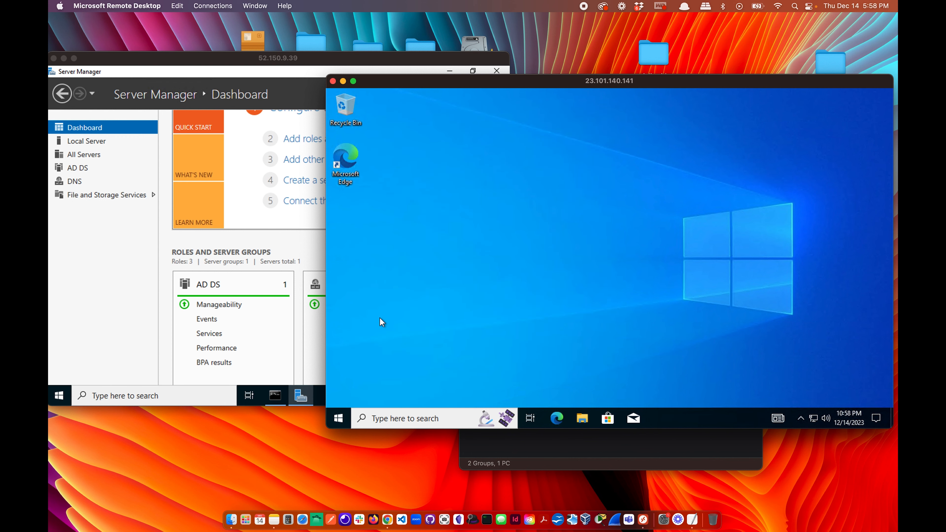
Launch Active Directory Users and Computers from Server Manager's Tools menu on the server.
click(339, 419)
click(203, 250)
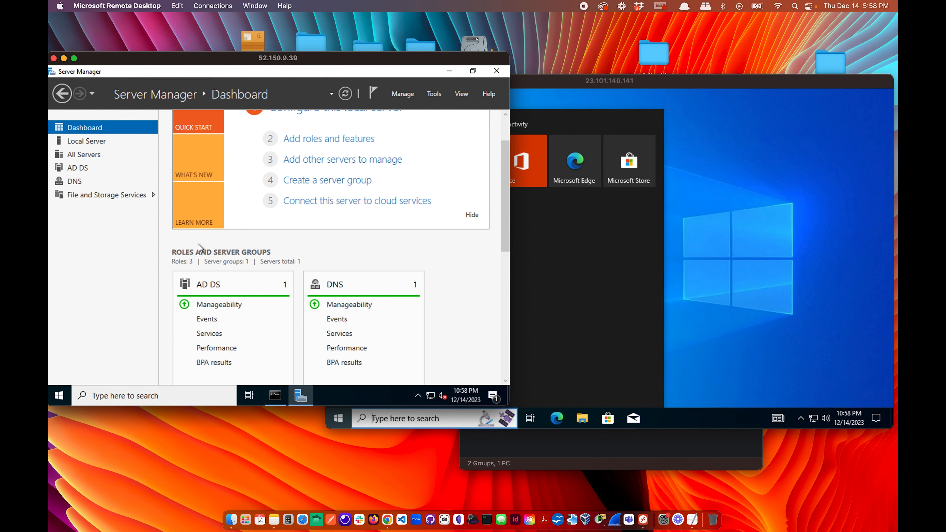
click(496, 71)
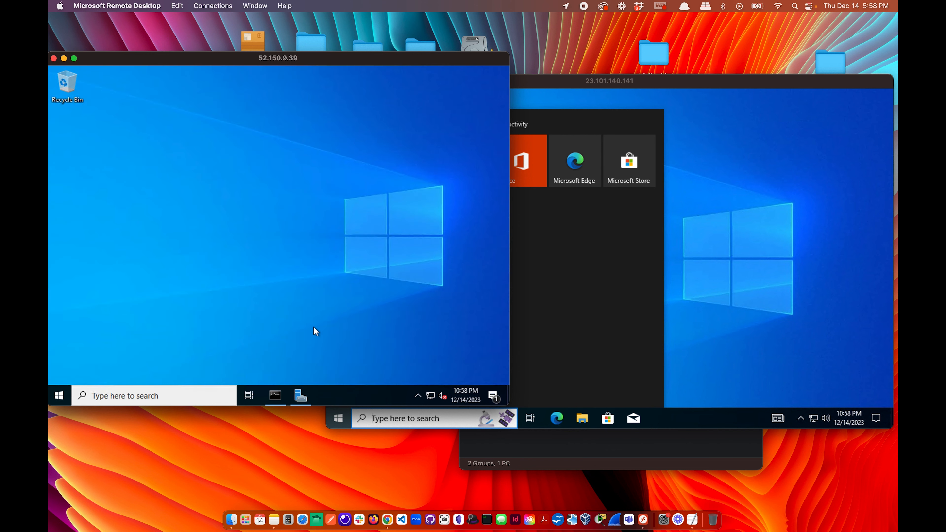
click(300, 398)
click(436, 94)
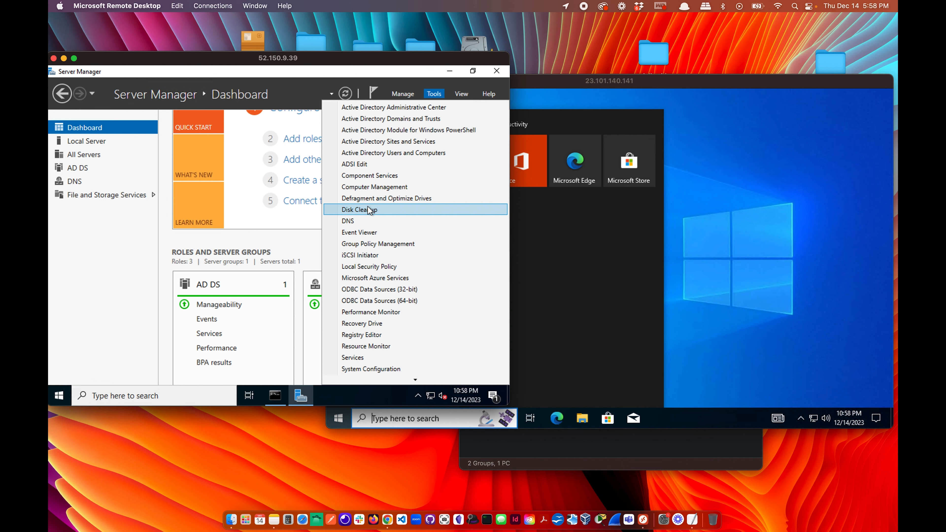
click(380, 149)
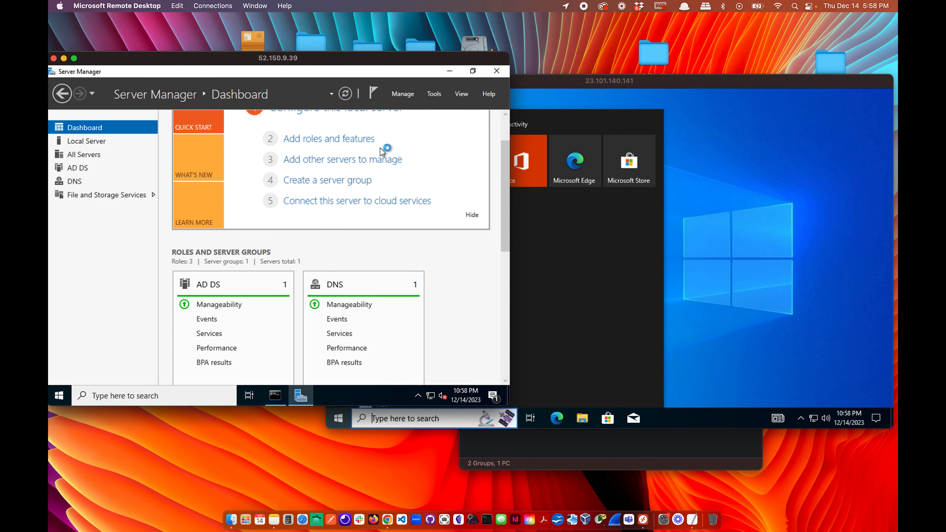
click(646, 284)
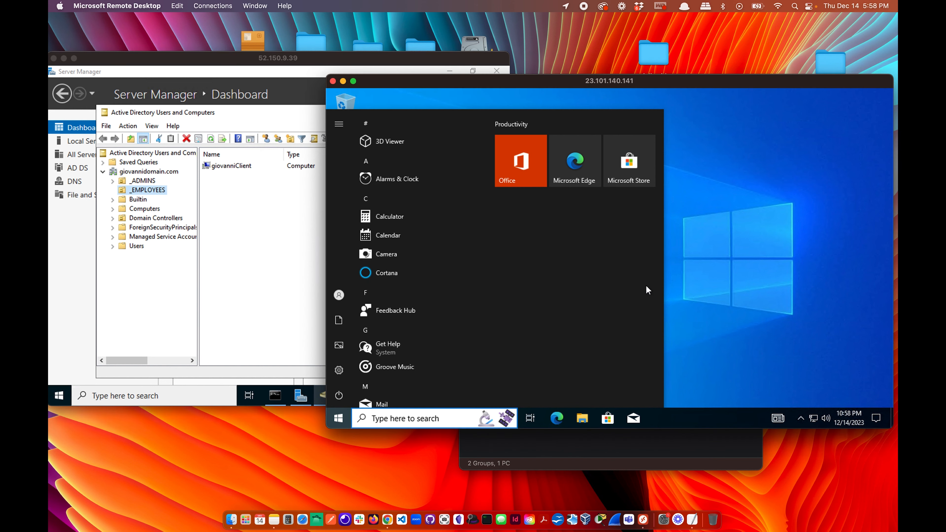
click(645, 285)
View the contents of the Users container and then the _EMPLOYEES unit.
click(259, 273)
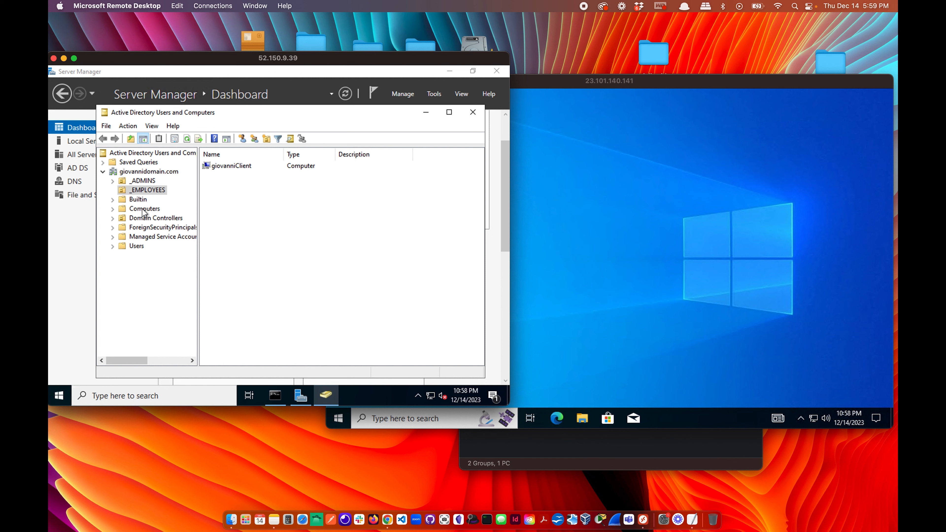
click(140, 248)
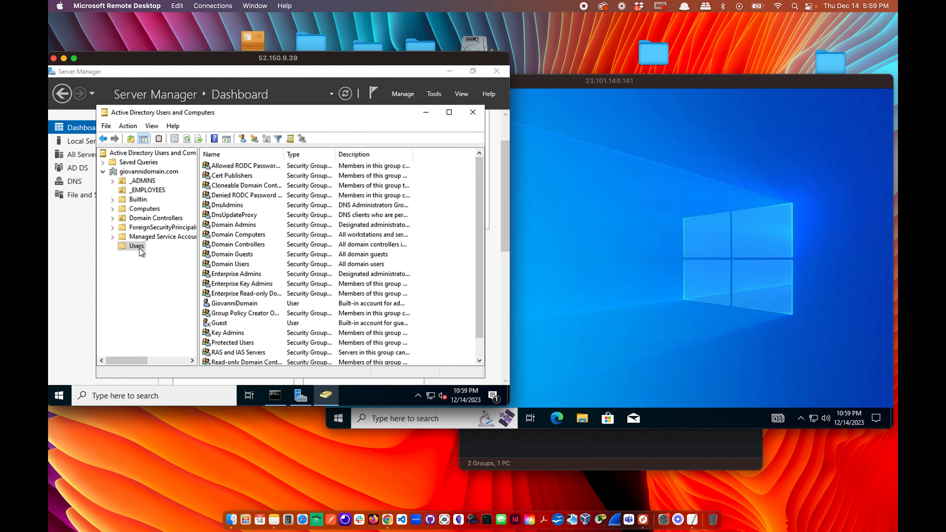
click(149, 190)
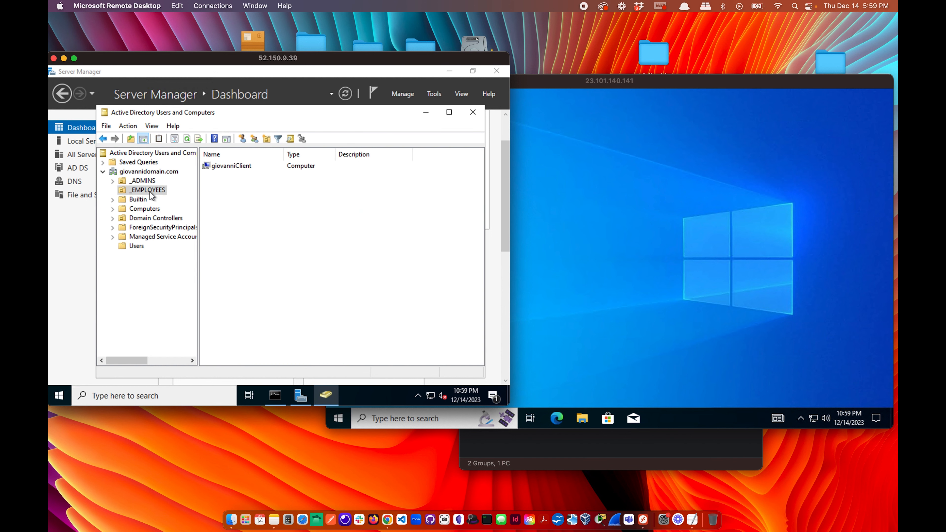
Start a new user in _EMPLOYEES with last name Kevin and logon name Kevin.
right_click(254, 192)
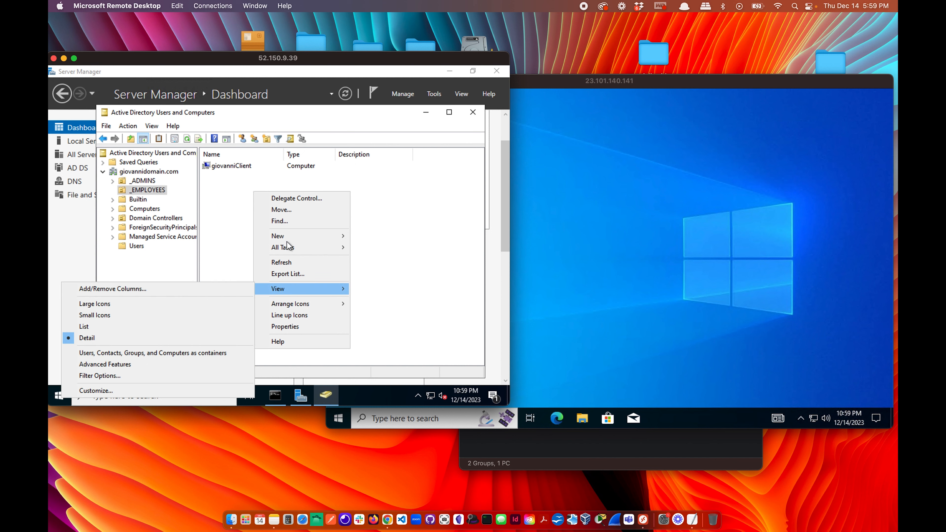
mouse_move(289, 236)
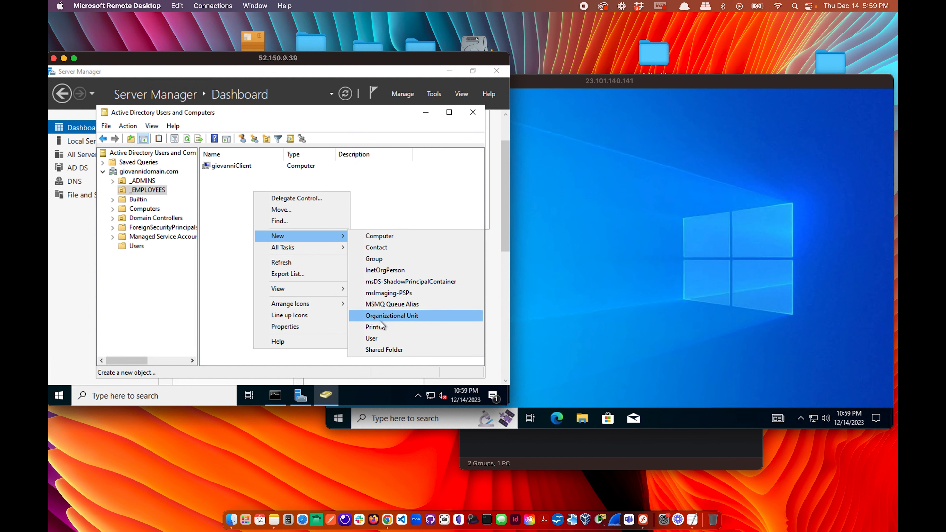
click(378, 338)
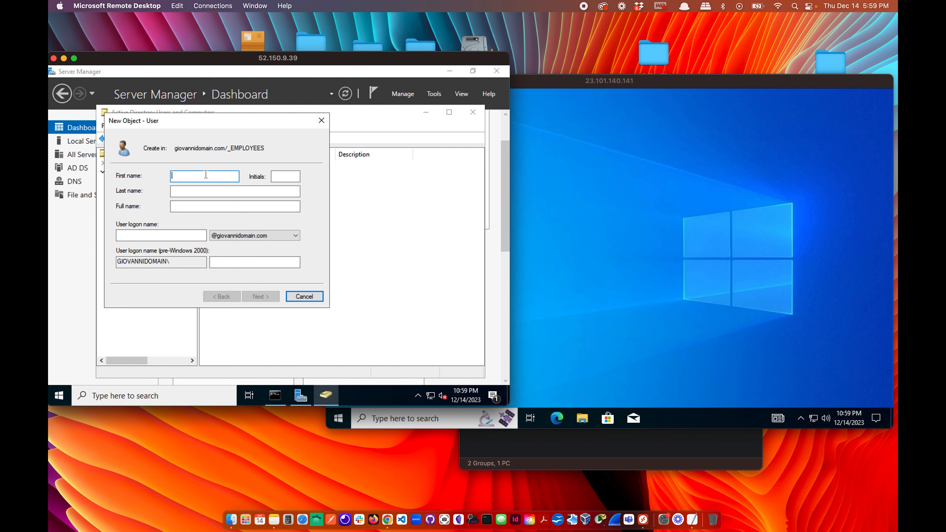
key(Tab)
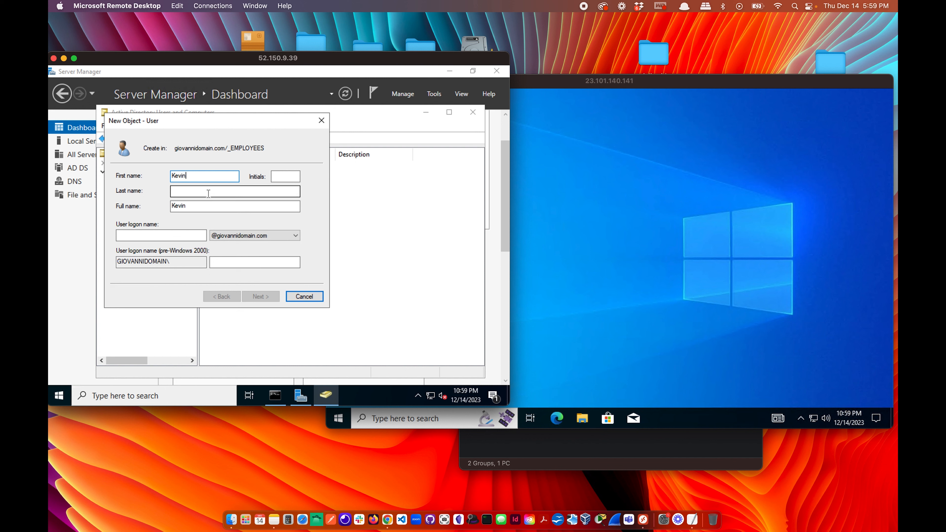
text(Kevin)
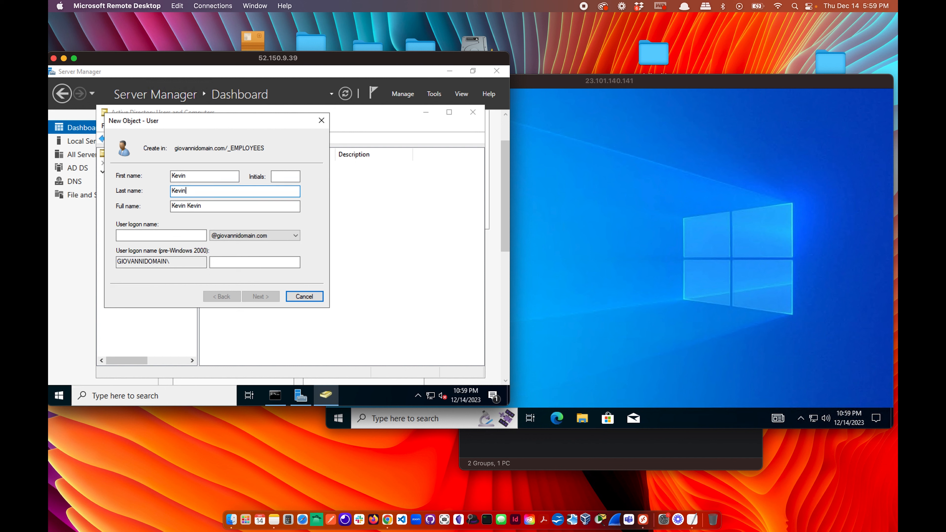
click(168, 235)
text(Kevin)
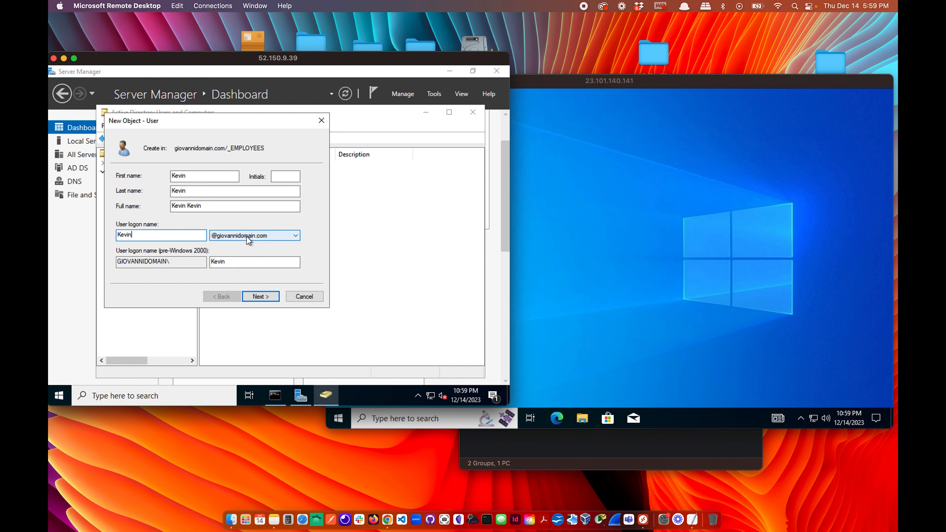
Give Kevin a password that never expires, with no forced change at logon, and create the user.
click(261, 296)
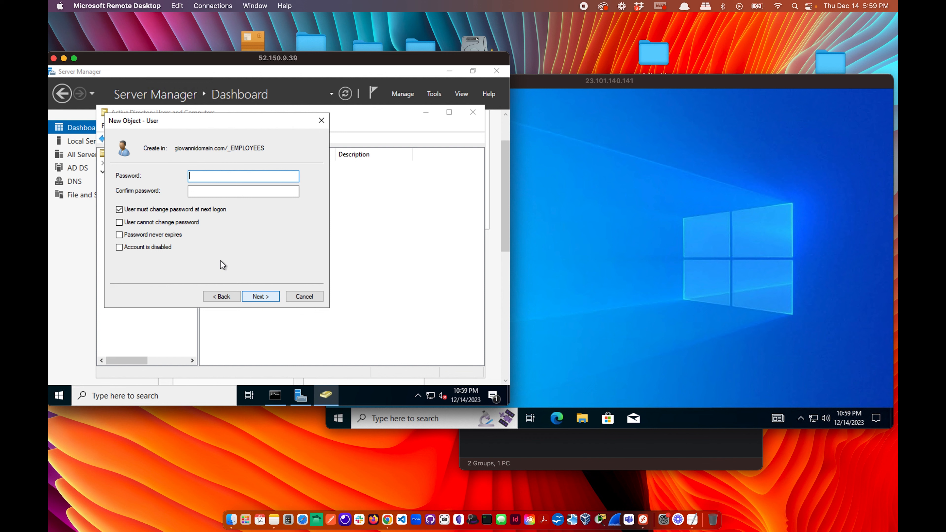
click(143, 236)
click(218, 175)
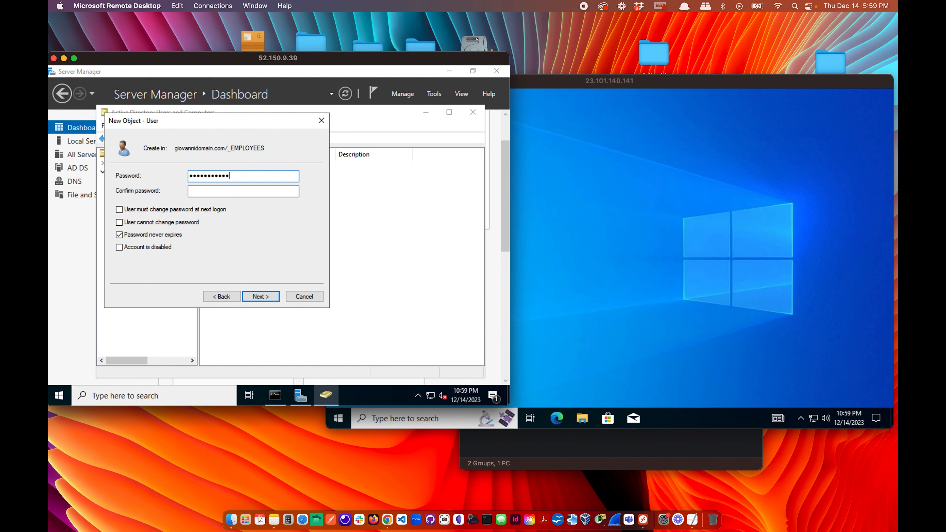
click(227, 192)
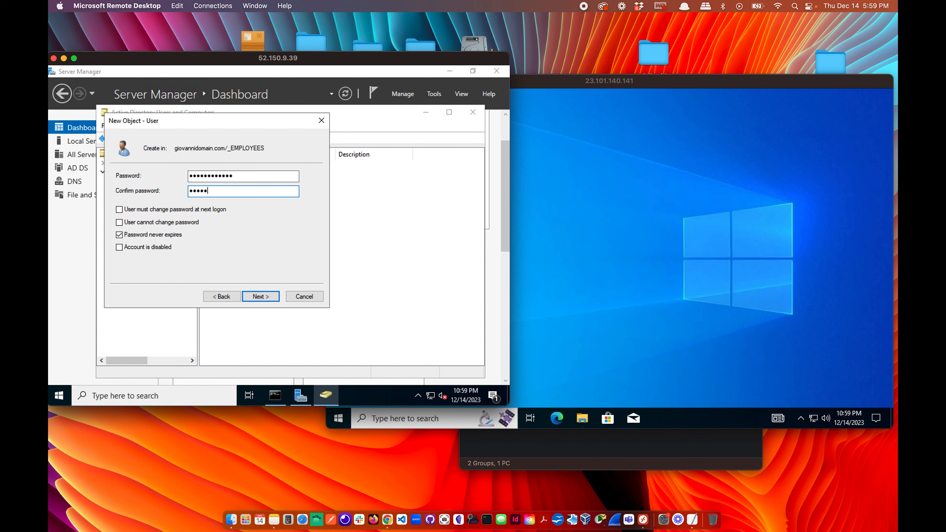
click(261, 297)
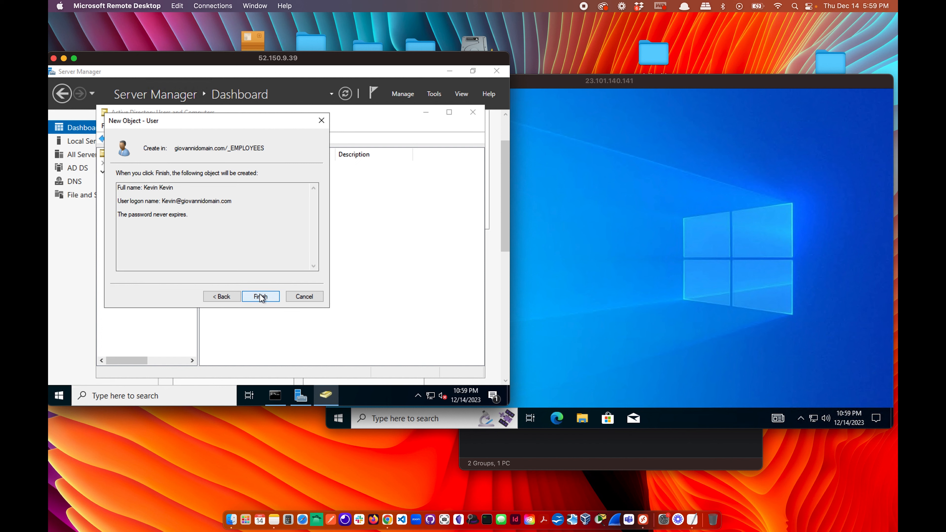
click(261, 297)
Start a new user in _EMPLOYEES with first and last name Adam and logon name Adam.
right_click(241, 207)
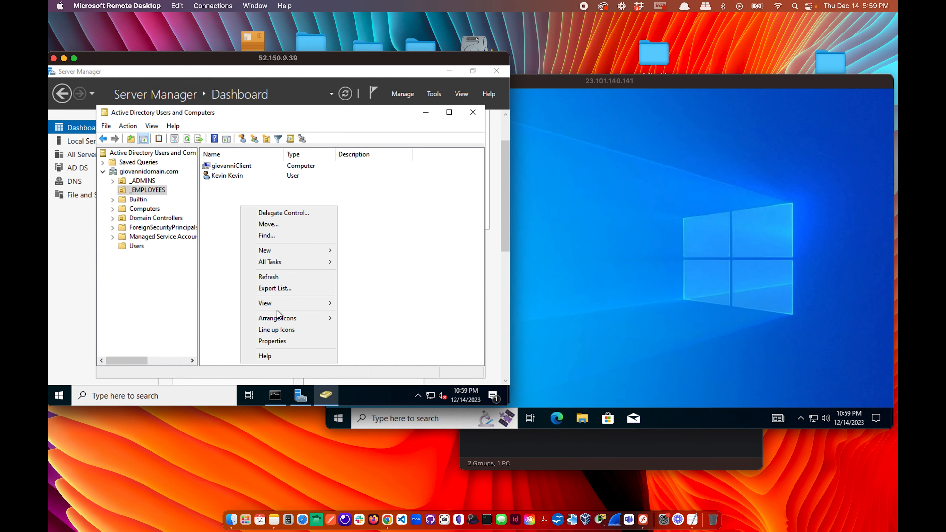
mouse_move(309, 250)
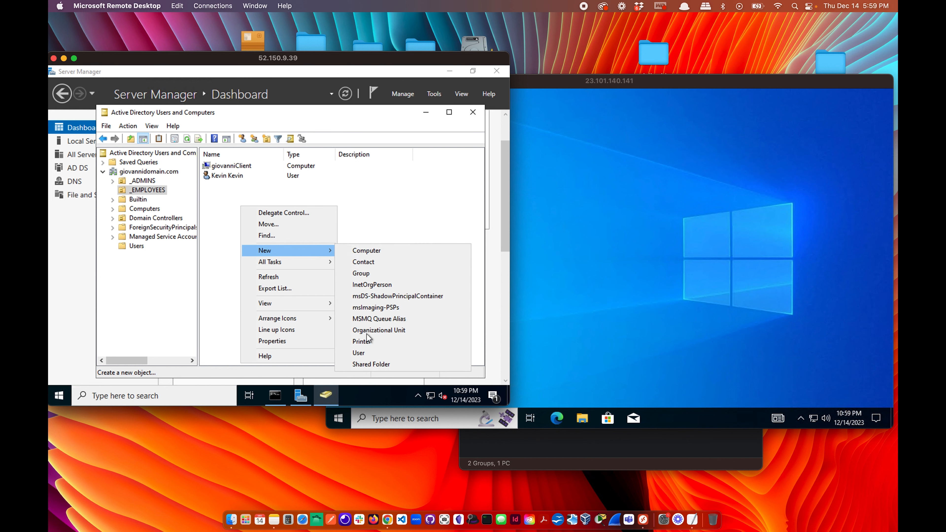
click(368, 352)
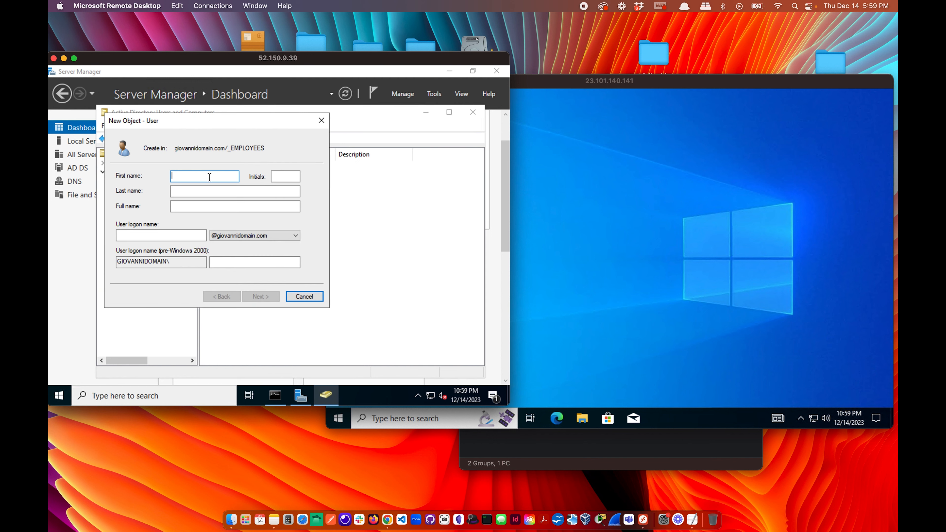
text(Adam)
key(Tab)
text(Adam)
click(159, 236)
text(a)
key(BackSpace)
text(Ada)
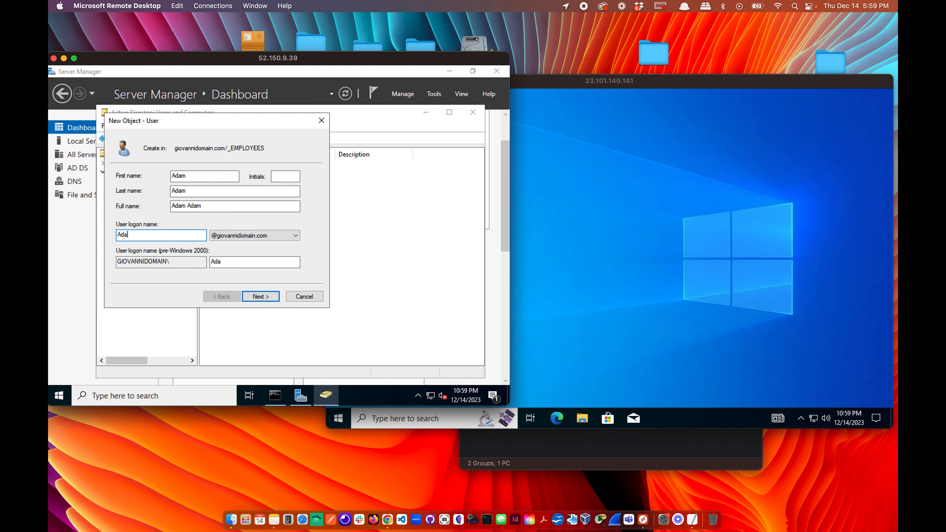
text(m)
Set Adam's password, no forced change at logon and never expiring, then create the user.
click(261, 296)
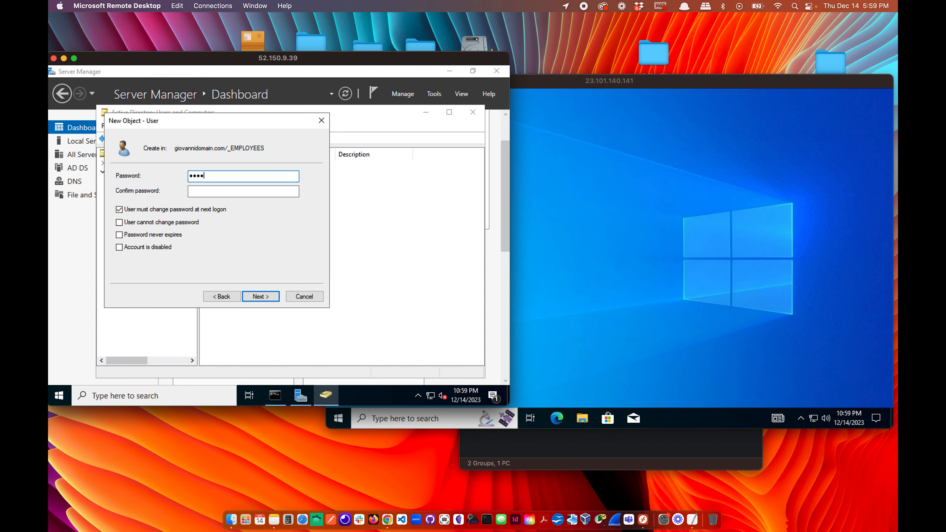
key(BackSpace)
key(BackSpace)
key(BackSpace)
key(BackSpace)
key(BackSpace)
key(BackSpace)
key(BackSpace)
text(••••••••••••)
click(244, 192)
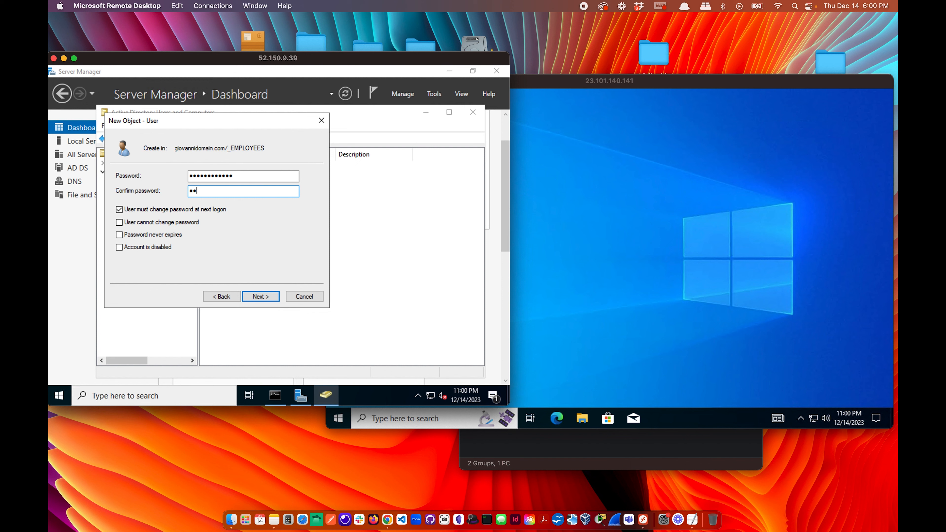
text(••••••••••••)
click(219, 212)
click(170, 237)
click(275, 297)
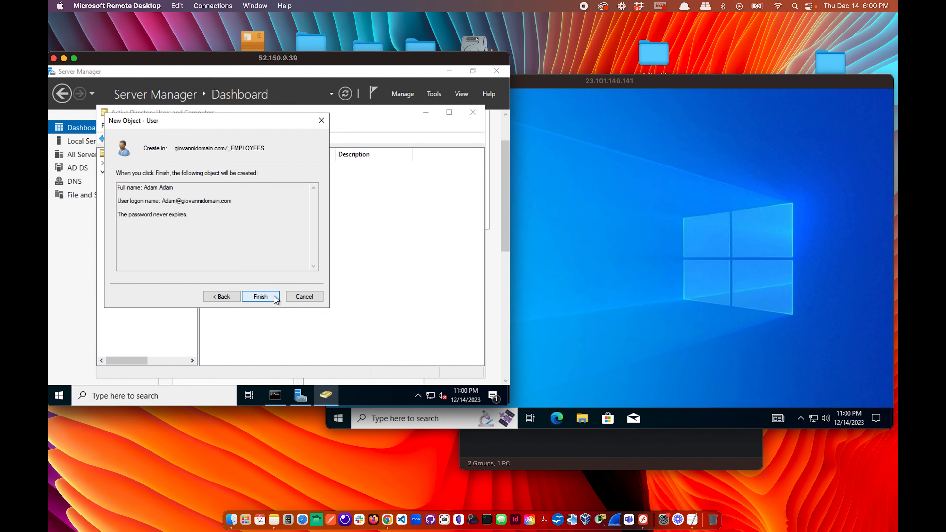
click(275, 297)
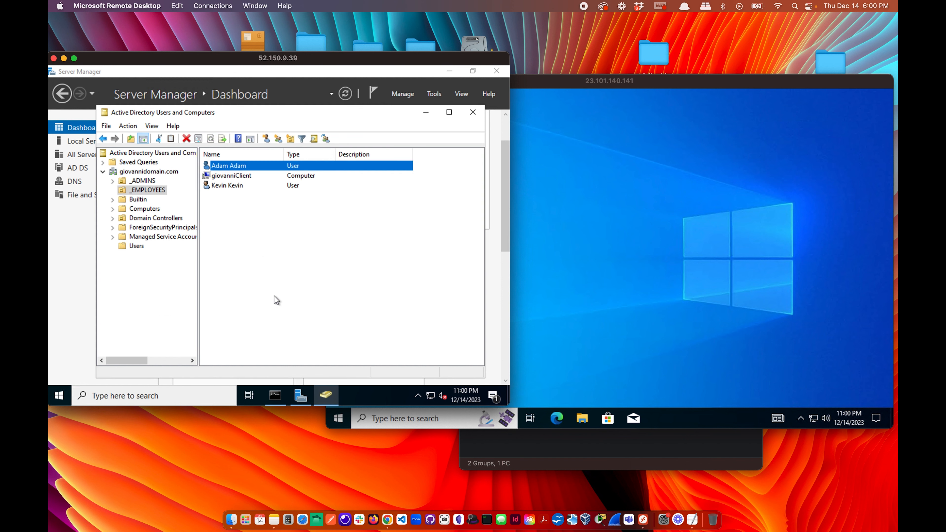
Refresh giovannidomain.com and check the users now listed in _EMPLOYEES.
right_click(146, 172)
click(178, 277)
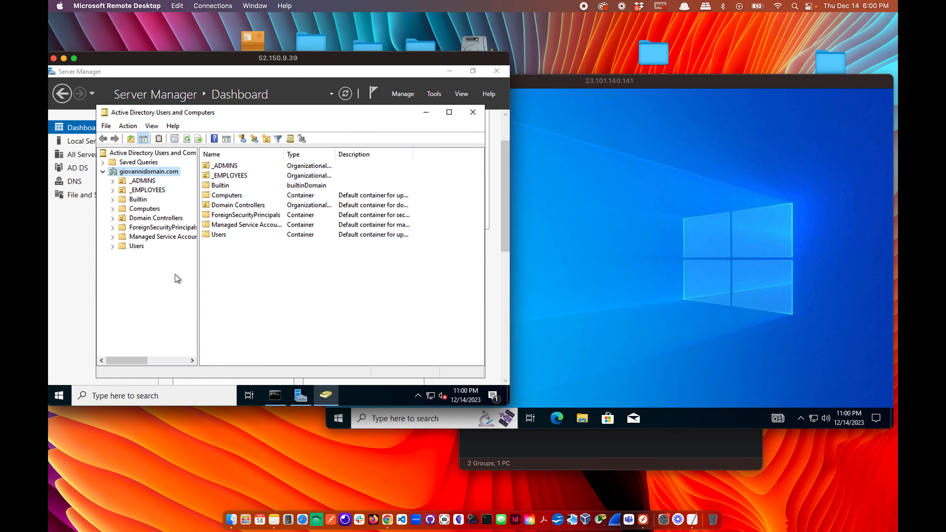
double_click(233, 177)
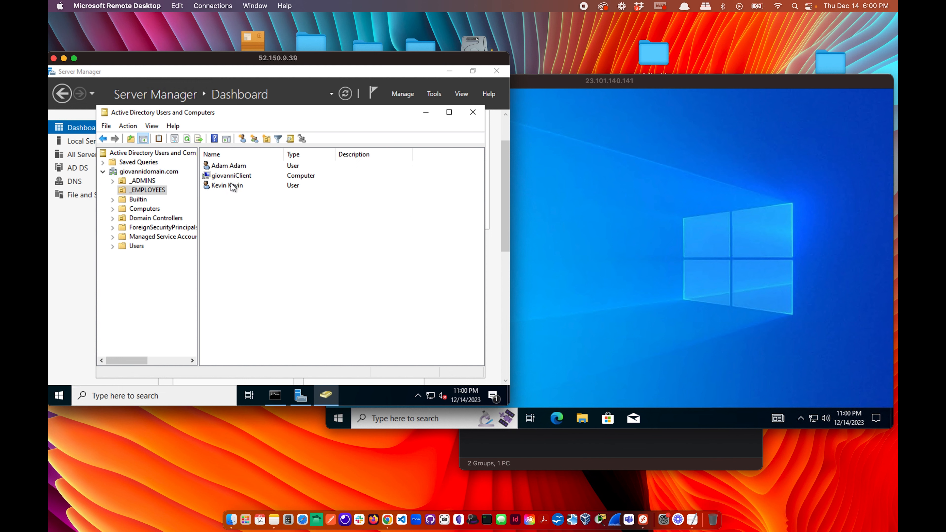
click(146, 192)
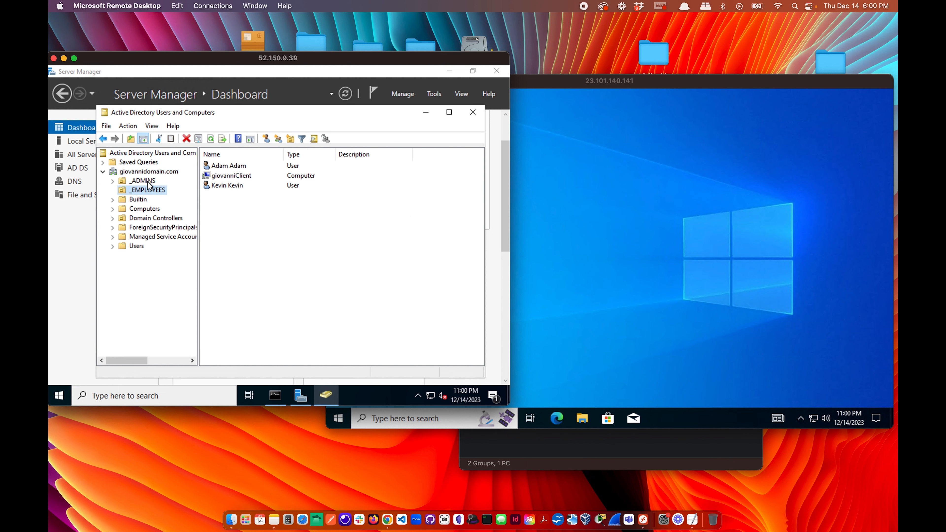
click(148, 172)
Begin creating a new user at the domain root, then cancel it.
right_click(149, 174)
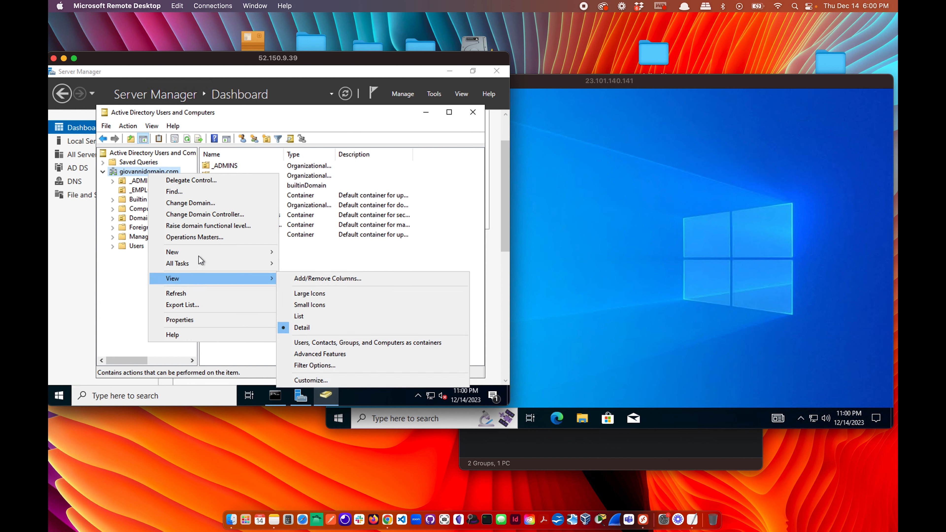
mouse_move(199, 255)
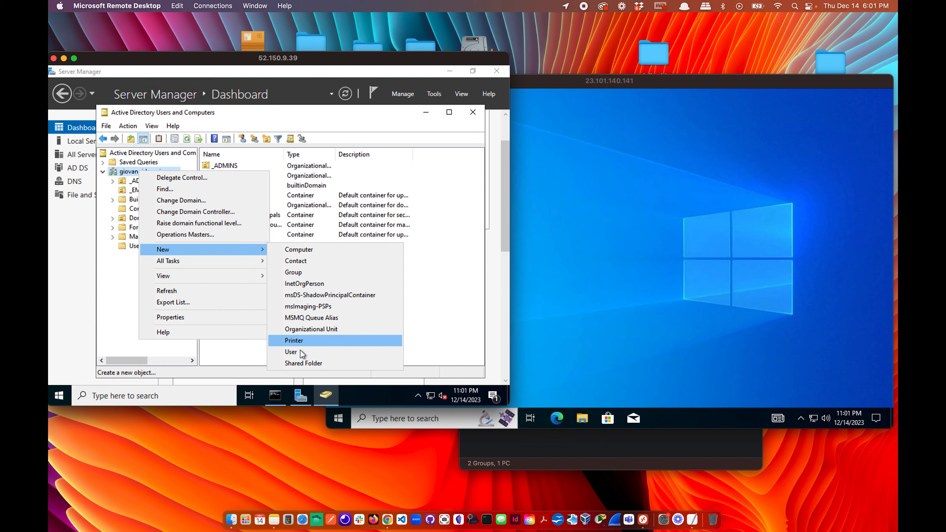
click(300, 351)
click(296, 296)
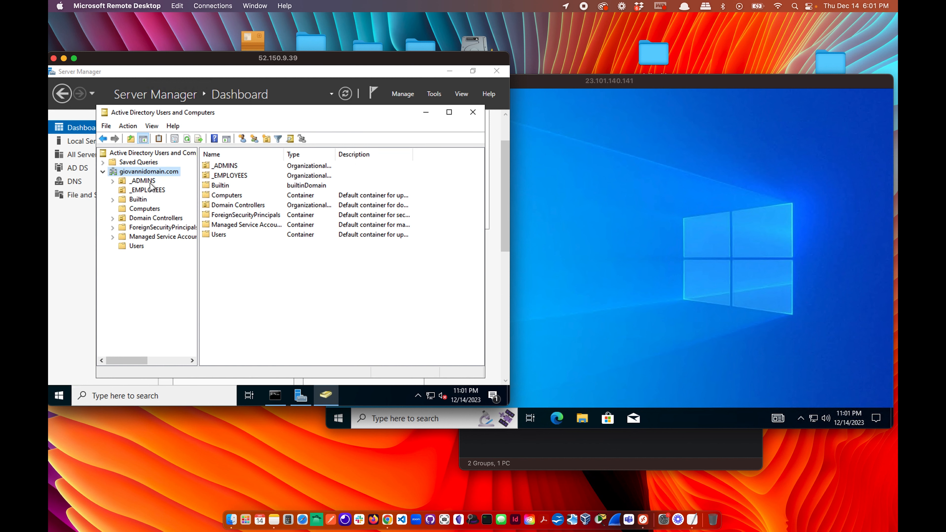
Create a new organizational unit named _CLIENT under giovannidomain.com.
right_click(150, 173)
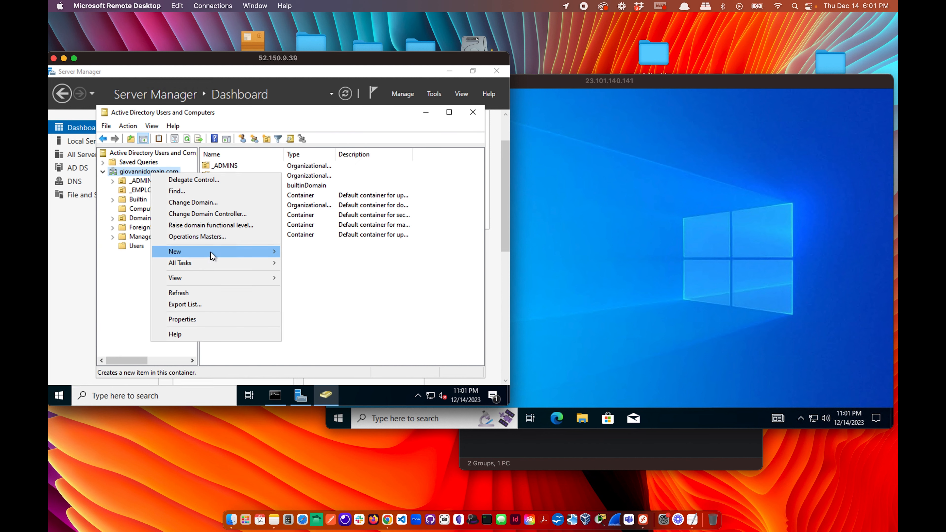
mouse_move(211, 252)
click(322, 332)
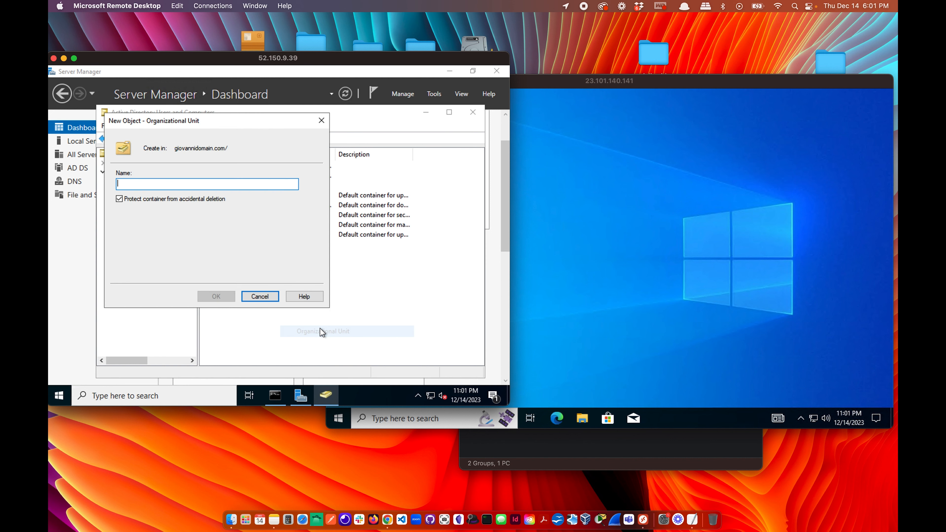
text(J)
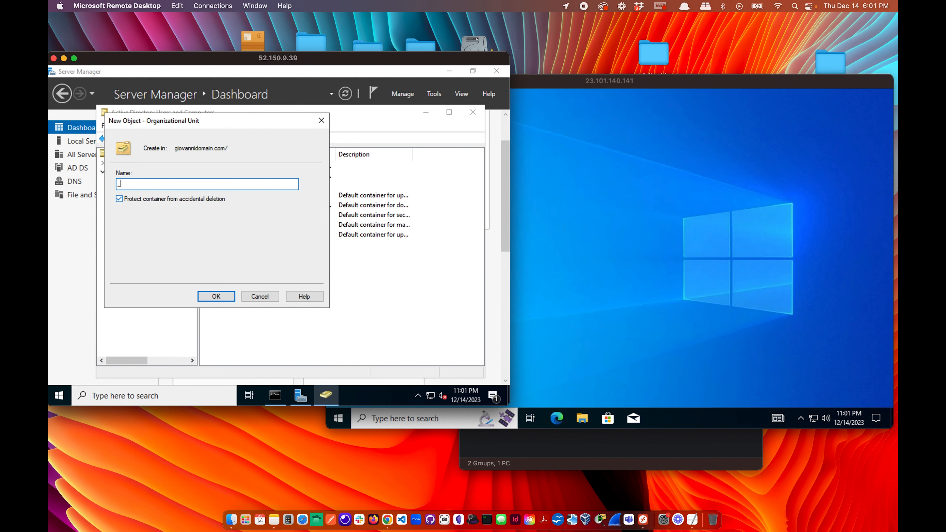
click(222, 296)
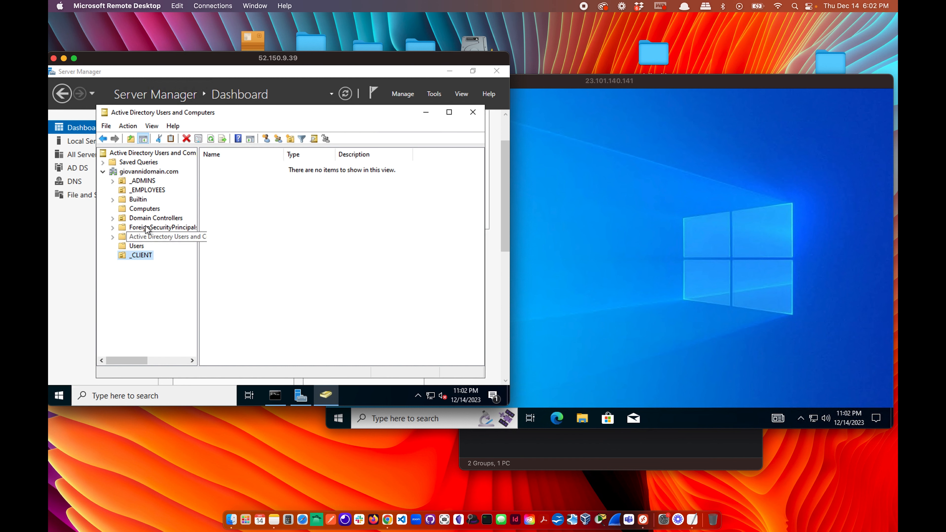
Move Kevin Kevin and Adam Adam from _EMPLOYEES into the _CLIENT unit.
click(148, 191)
drag(231, 186, 149, 258)
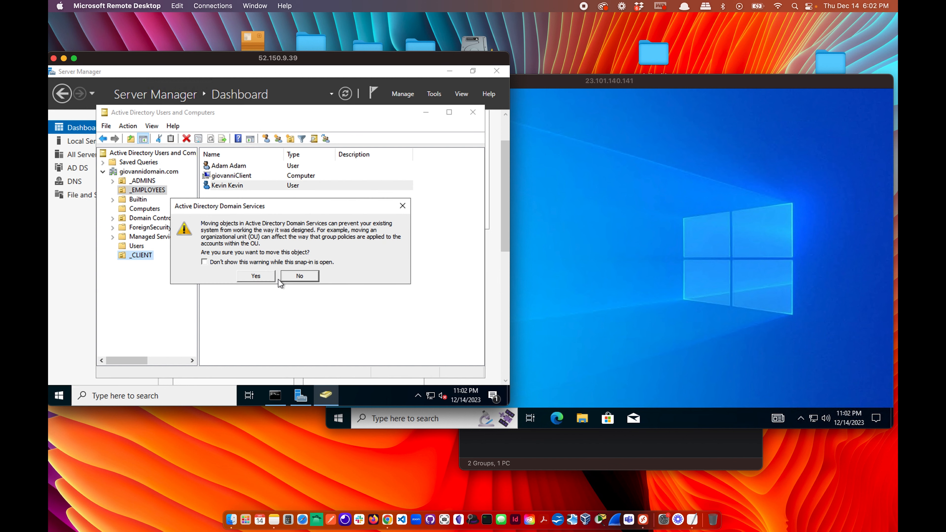
click(255, 277)
drag(146, 219, 144, 255)
click(262, 276)
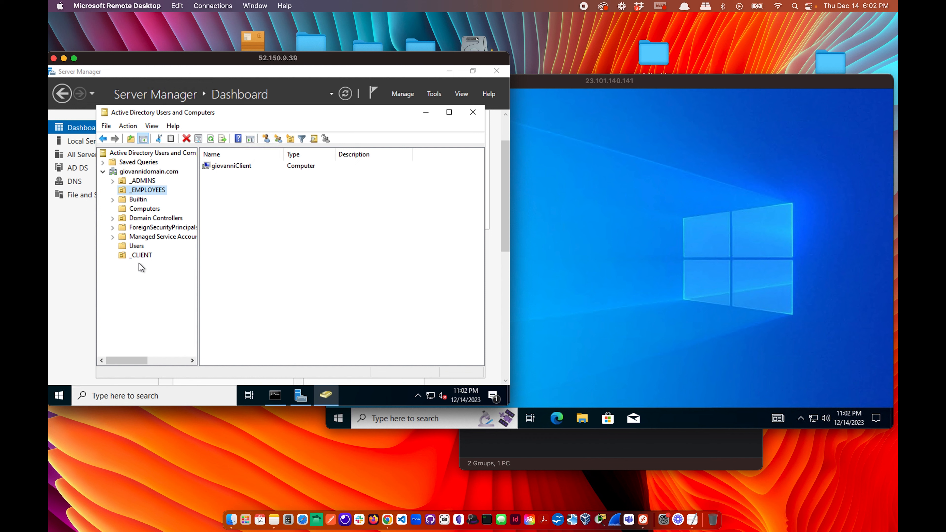
Move Adam and Kevin back to _EMPLOYEES and move the giovanniClient computer into _CLIENT.
click(141, 253)
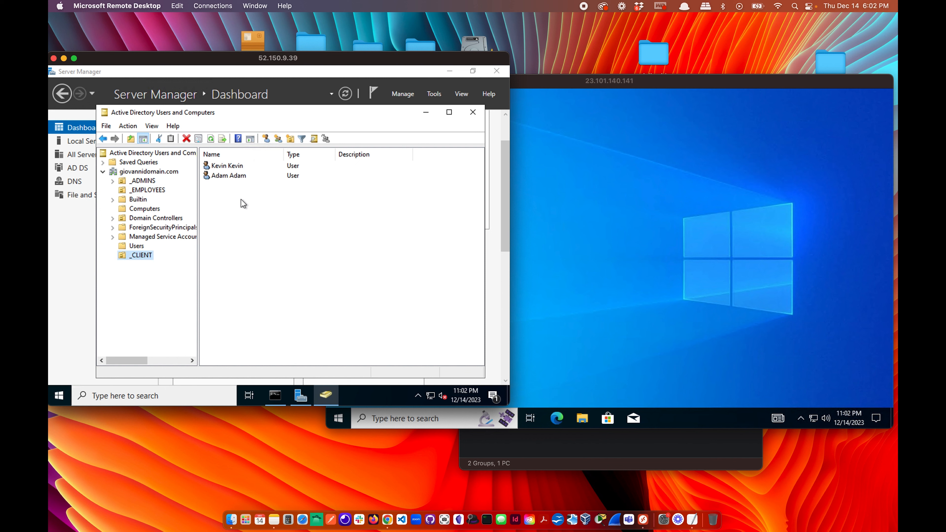
drag(230, 177, 146, 190)
click(273, 278)
drag(238, 166, 161, 193)
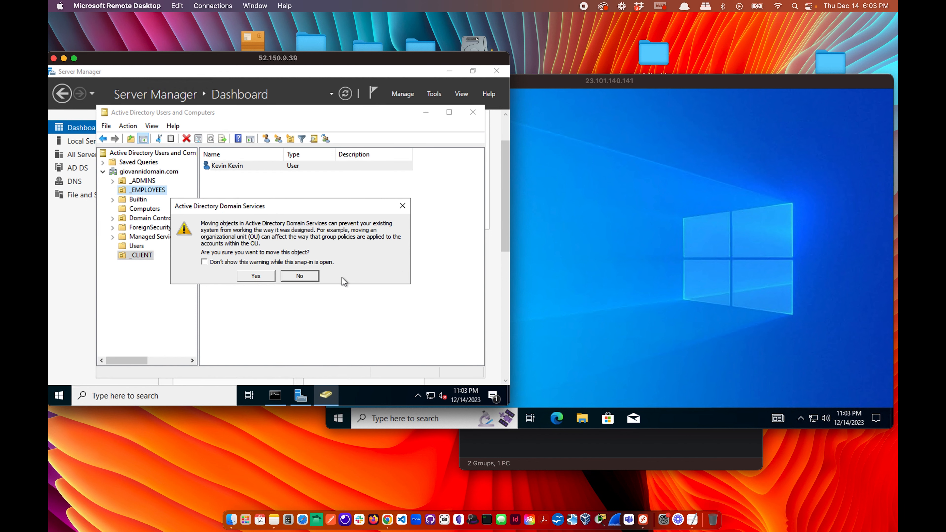
click(263, 278)
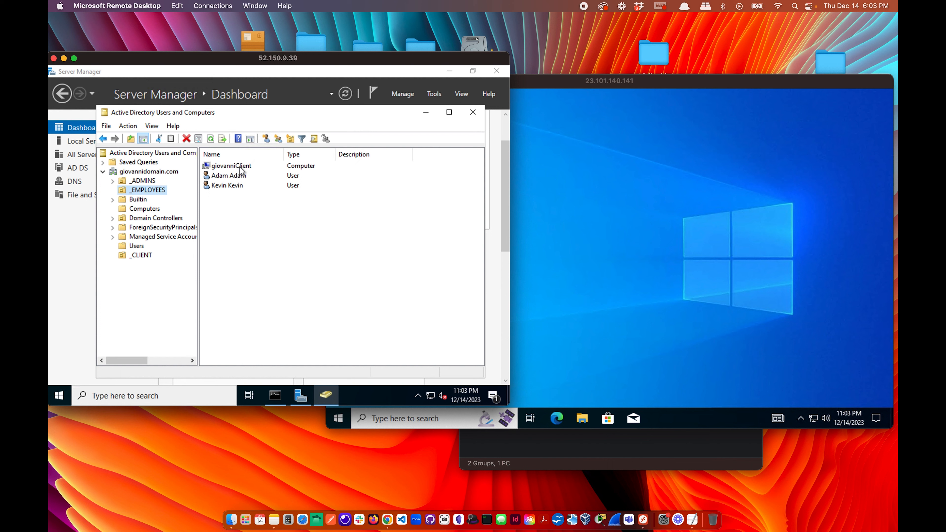
drag(235, 166, 145, 258)
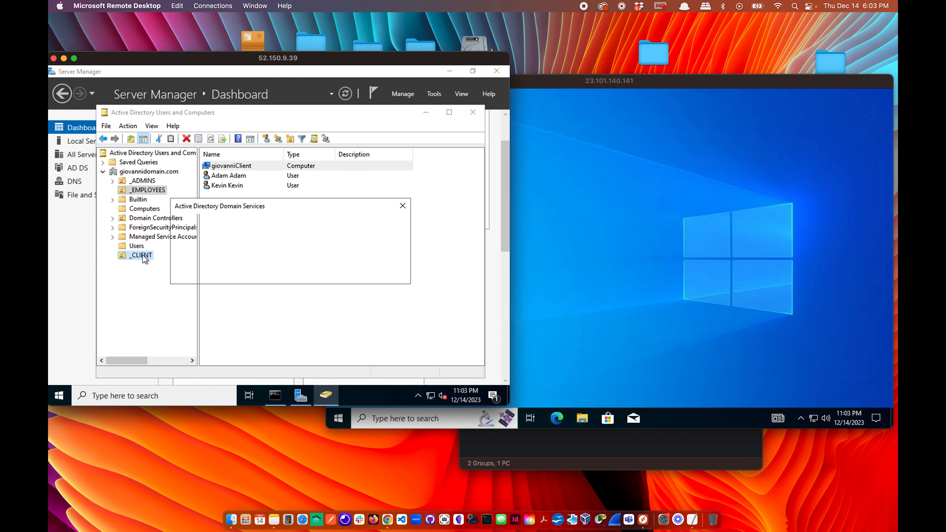
click(265, 278)
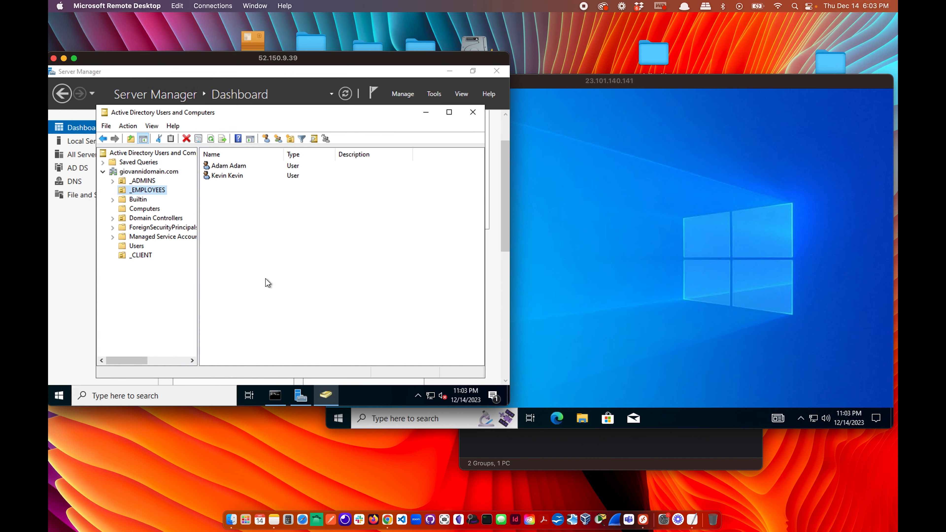
Reopen Active Directory Users and Computers, refresh giovannidomain.com, then close it again.
click(470, 114)
click(583, 224)
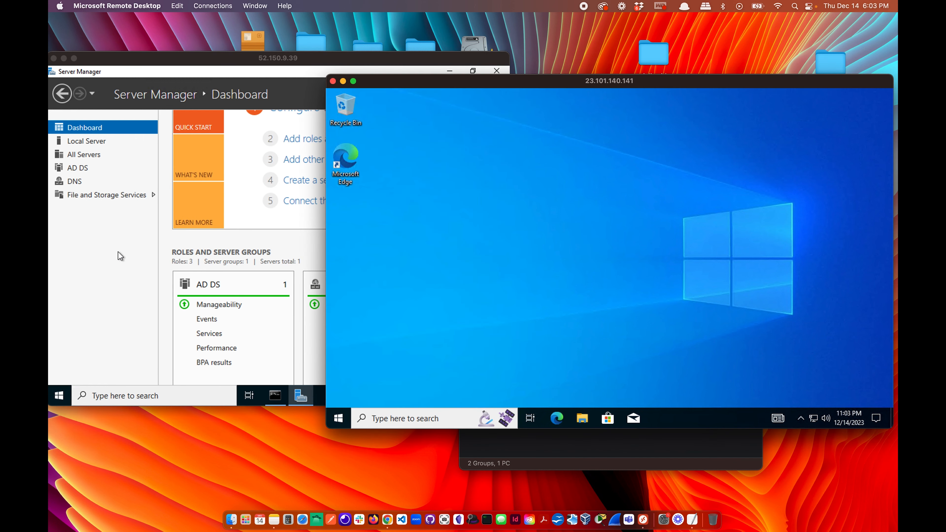
click(301, 396)
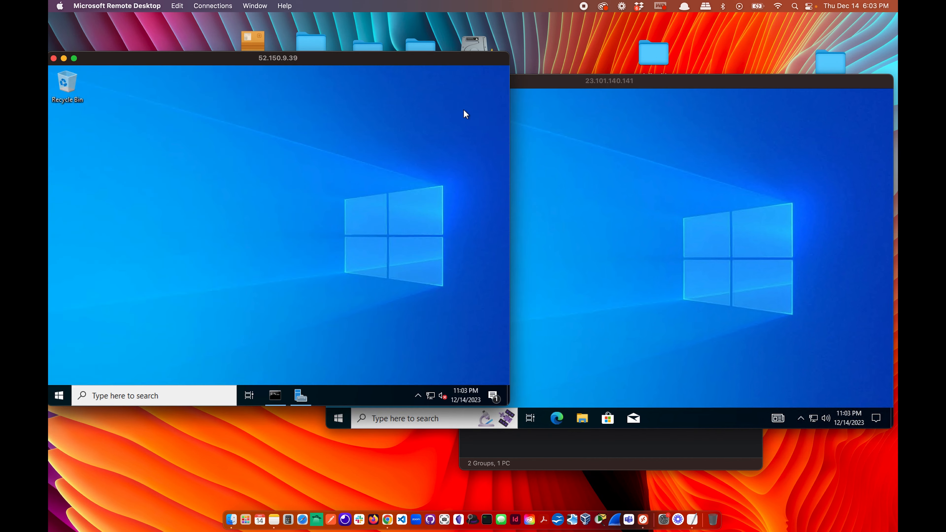
click(310, 396)
click(434, 94)
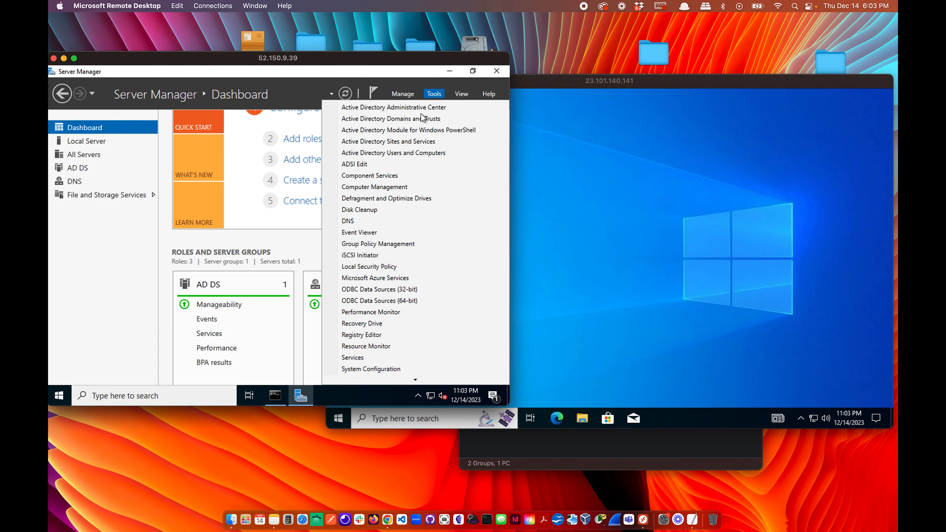
click(382, 156)
click(144, 172)
right_click(143, 171)
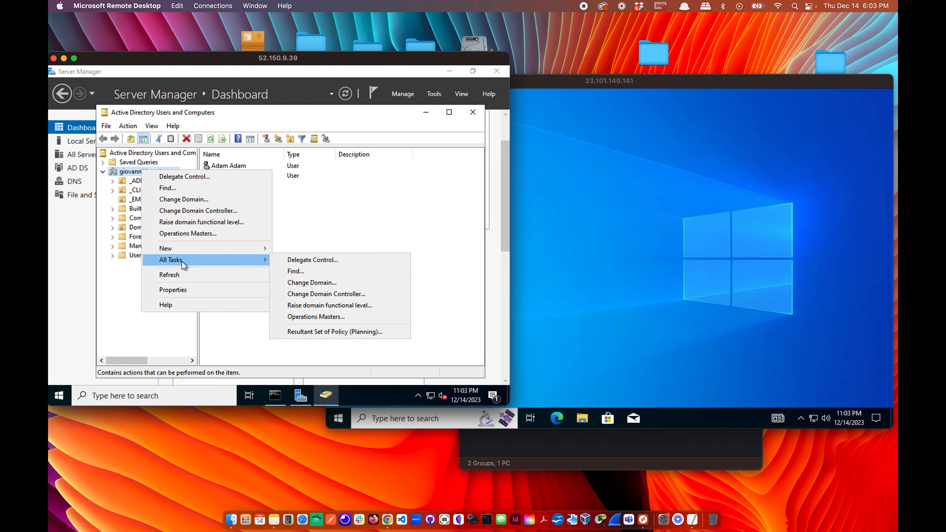
click(182, 276)
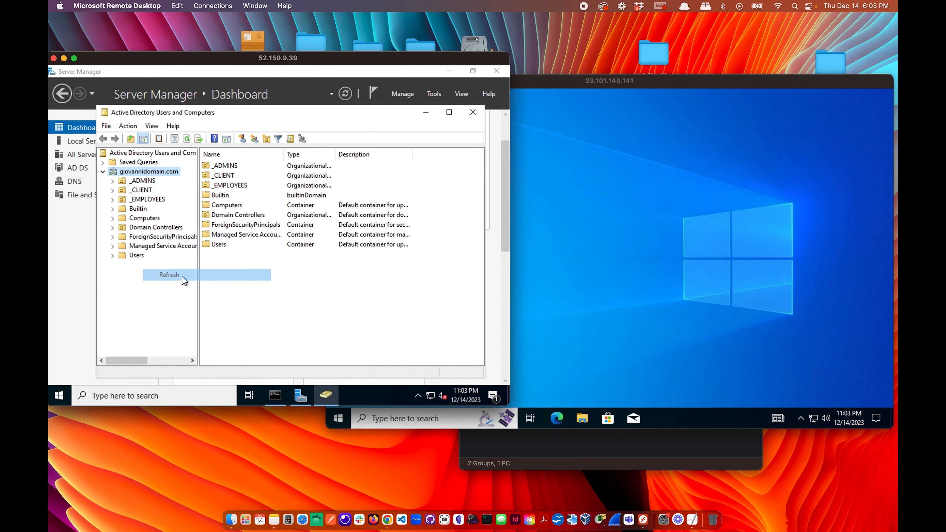
click(473, 119)
Bring the 23.101.140.141 client session forward and open its Start menu.
click(624, 246)
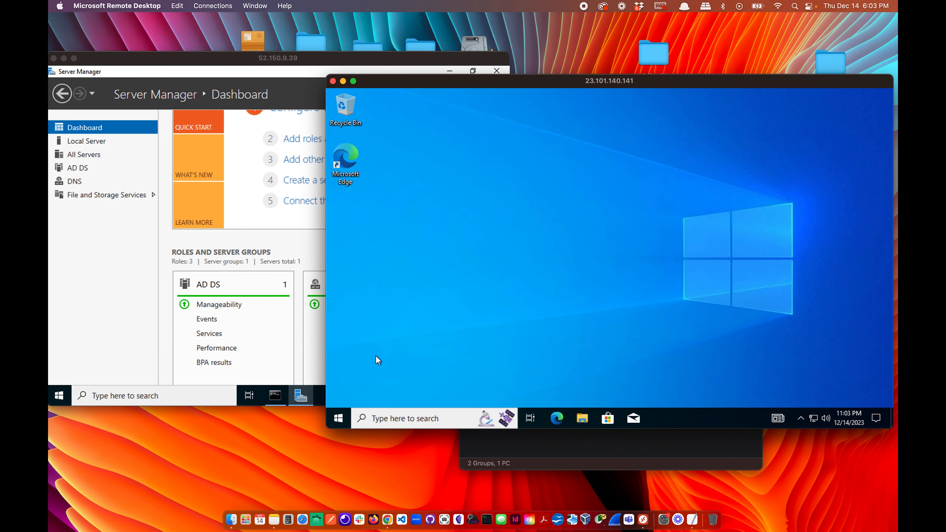
click(340, 418)
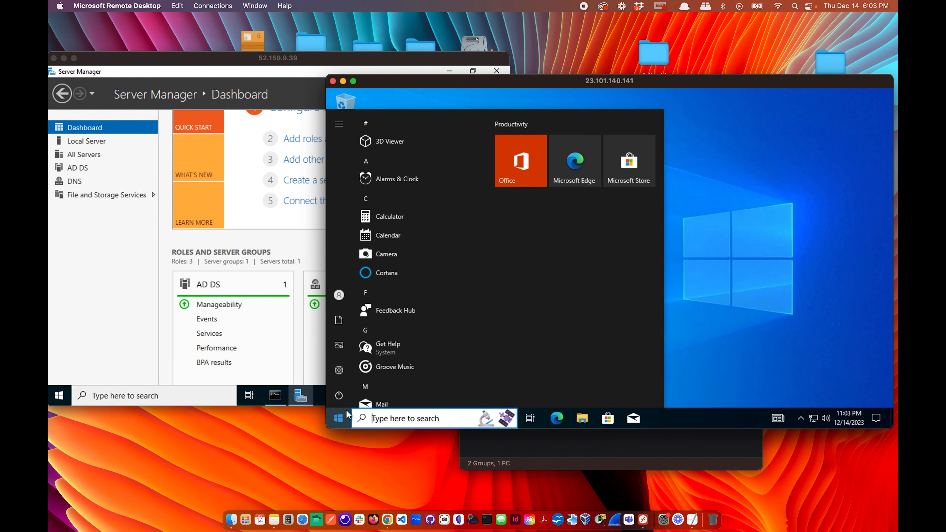
mouse_move(338, 395)
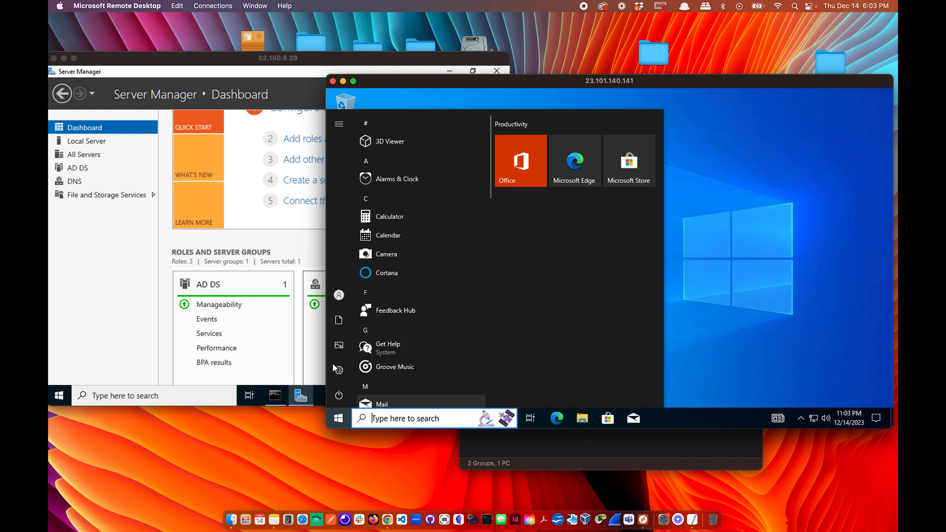
Sign out of the client session, then check and close the server's account info.
click(339, 295)
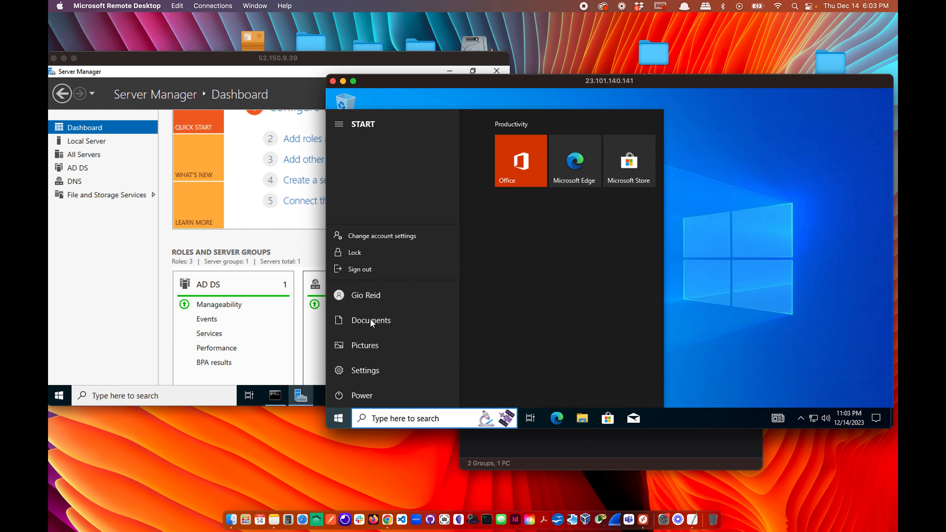
click(373, 271)
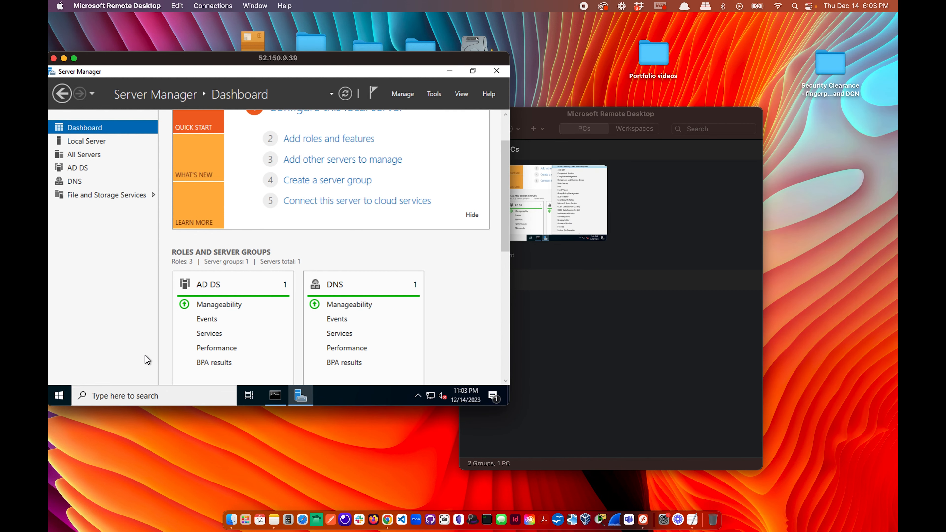
click(60, 395)
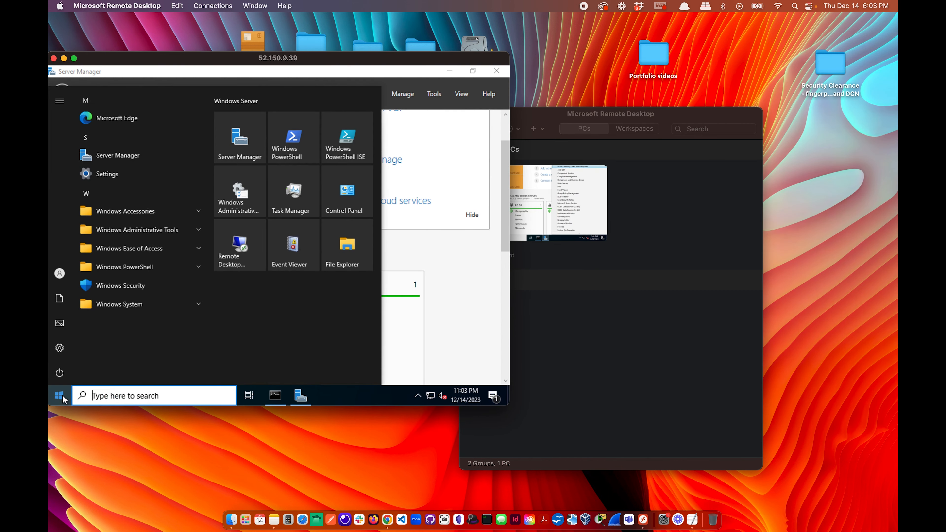
click(60, 273)
click(96, 214)
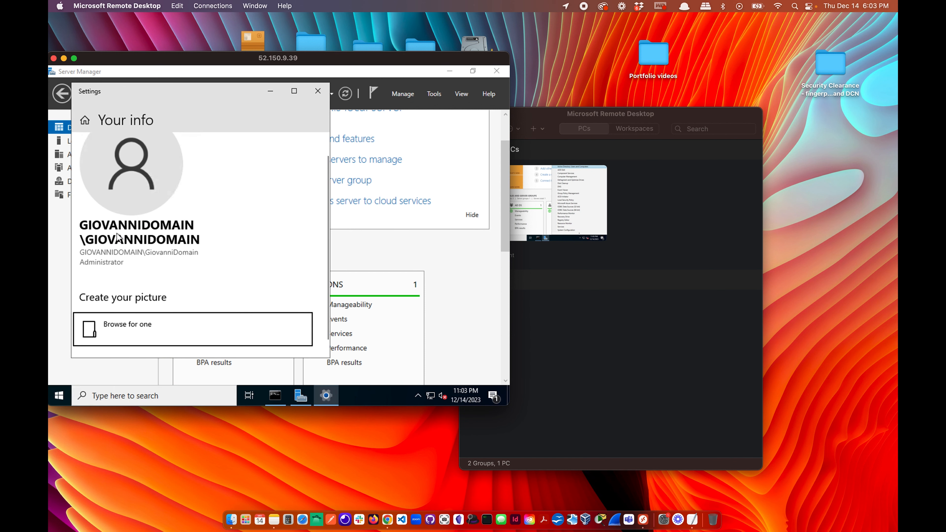
click(317, 91)
Close Server Manager and sign out of the server session.
click(496, 73)
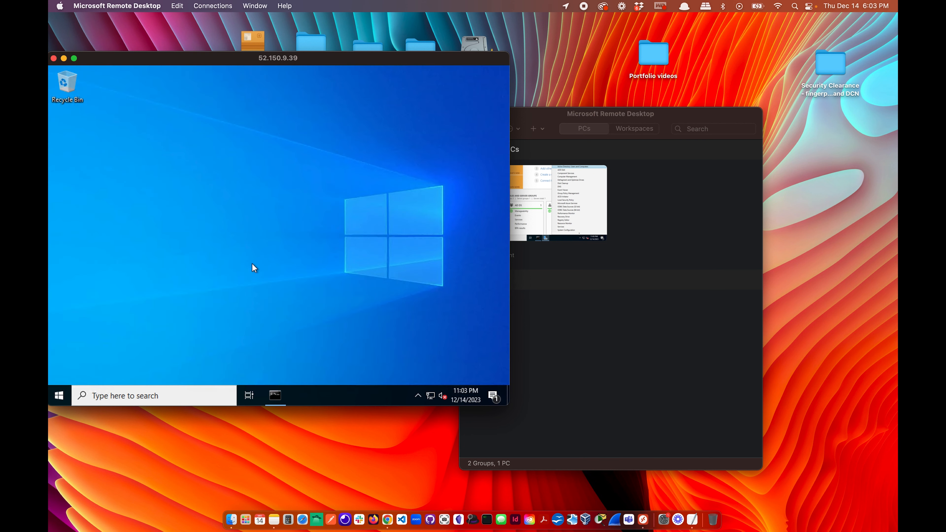
click(59, 395)
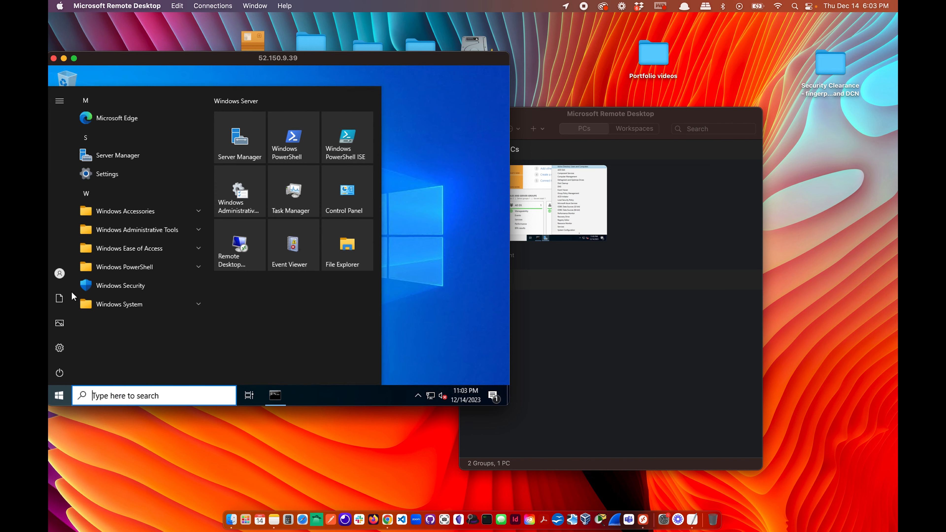
click(60, 273)
click(82, 248)
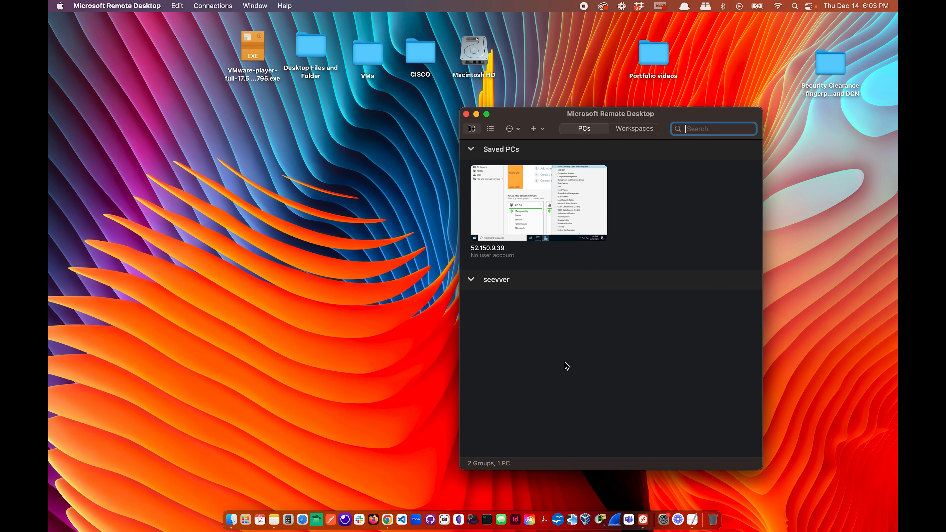
Quick-connect to the client VM using its copied public IP 23.101.140.141.
click(220, 7)
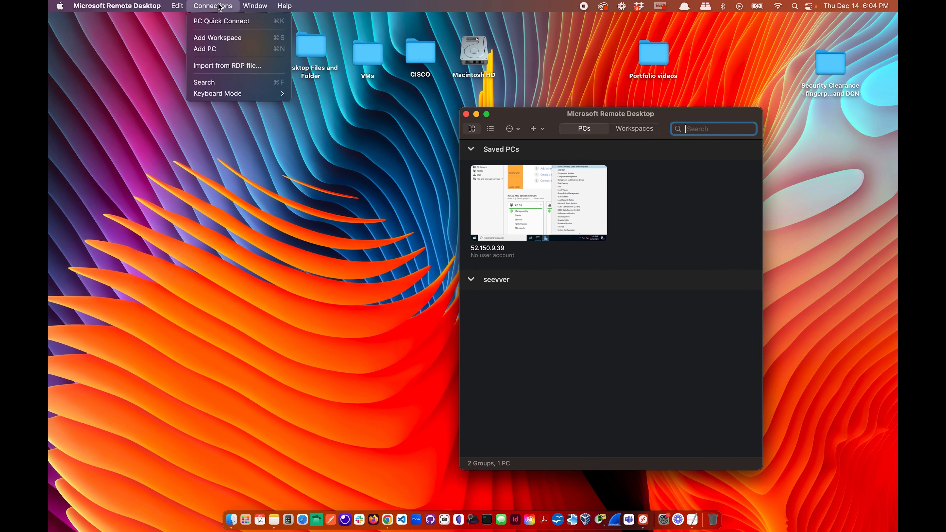
click(228, 22)
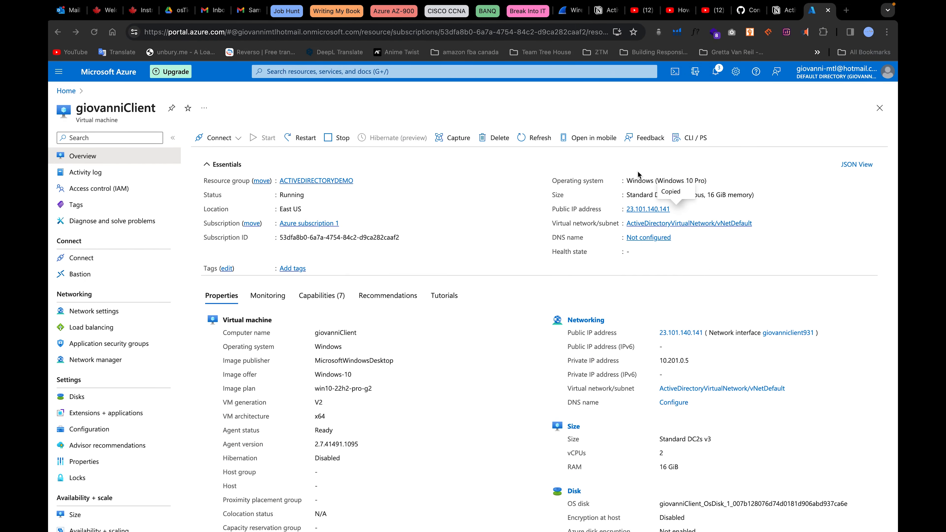
click(676, 209)
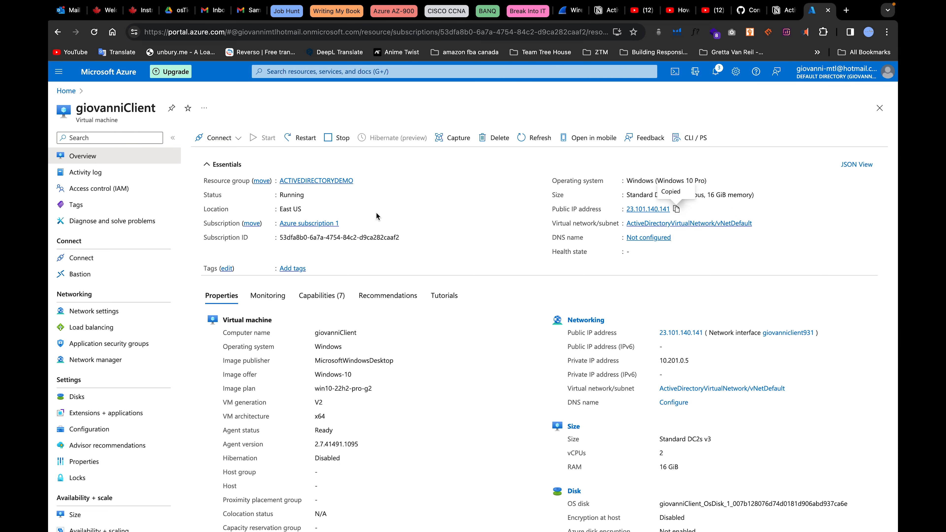
key(ctrl+Left)
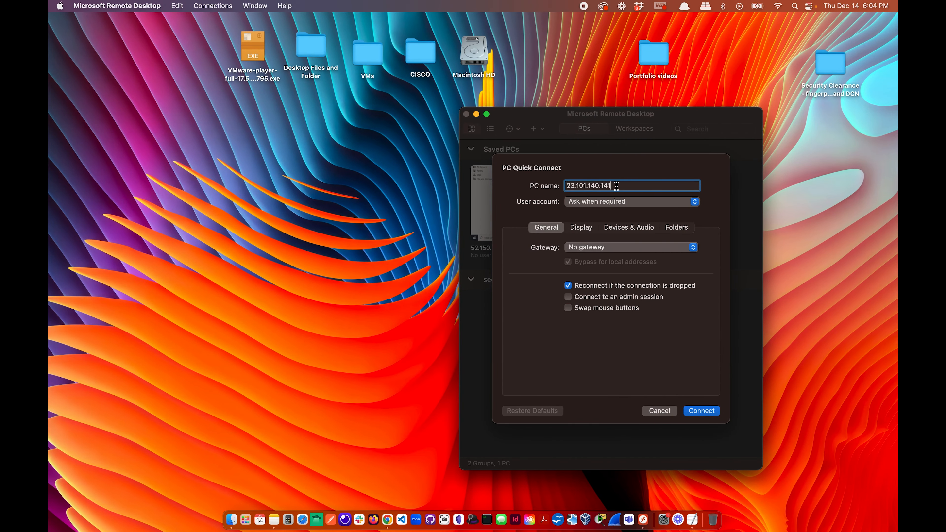
key(super+v)
click(700, 411)
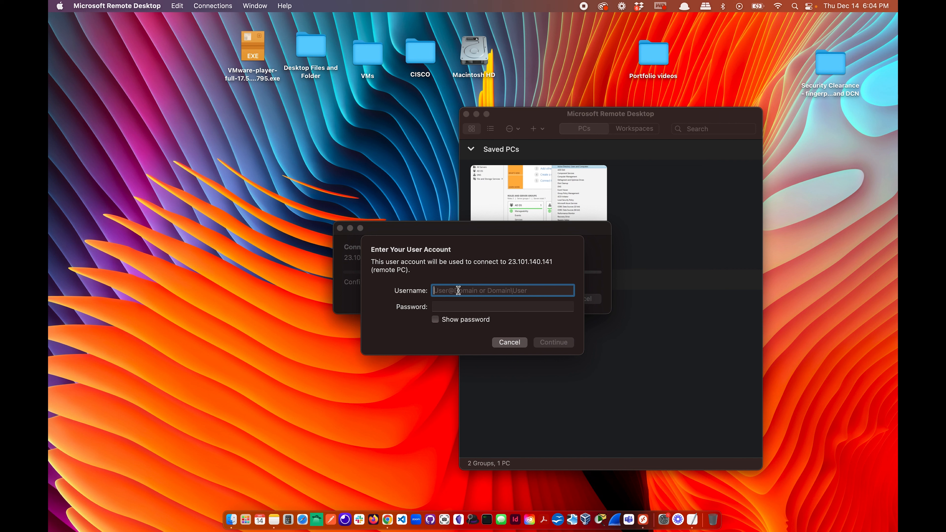
Sign in with the giovannidomain user name and password and accept the certificate warning.
text(giovanni)
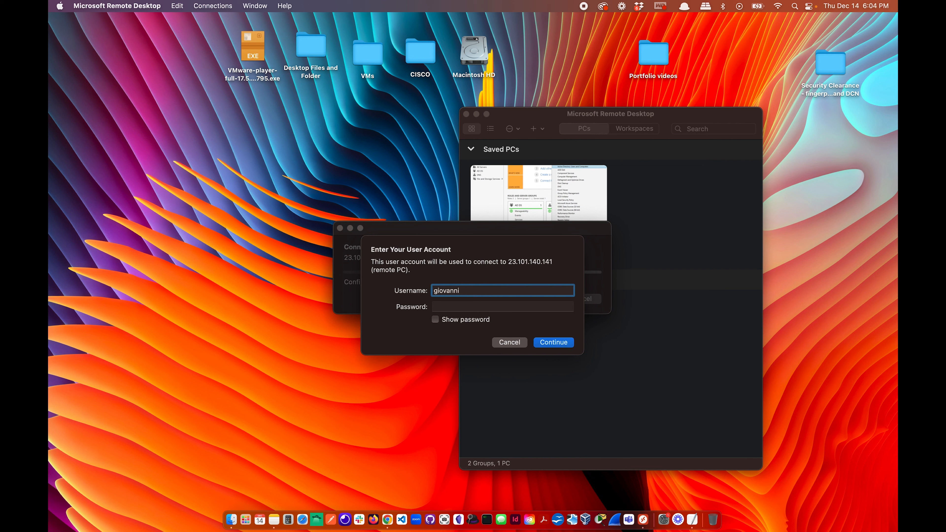
text(domai)
click(464, 306)
text(••)
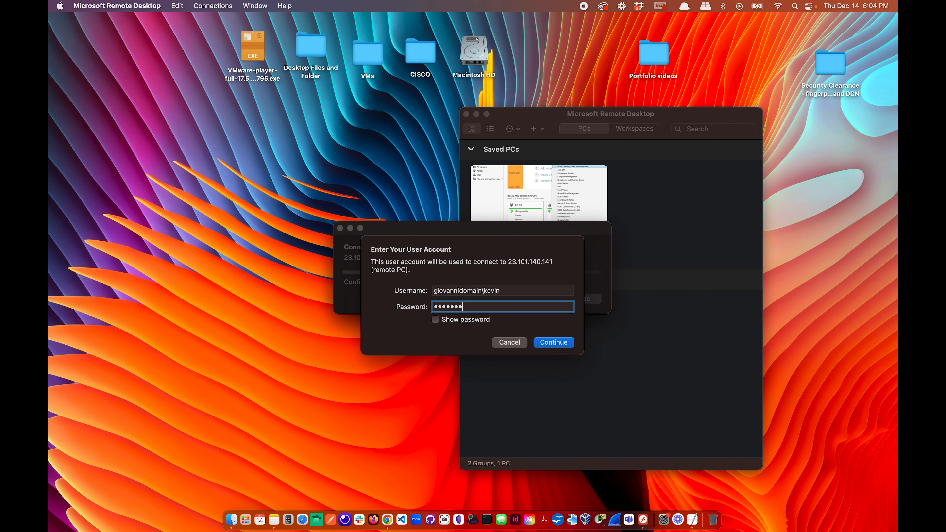
click(554, 343)
click(591, 307)
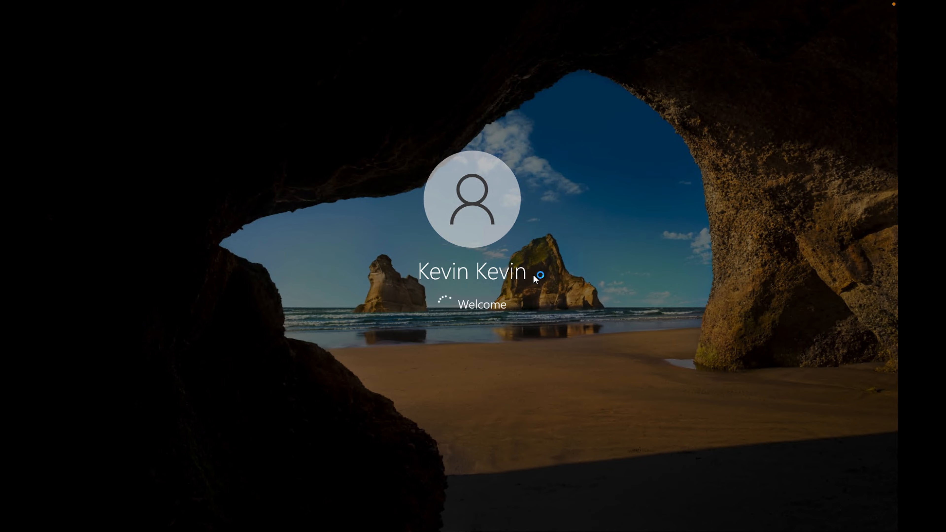
Take the remote session out of full screen, move it right, and return to the Azure portal.
click(73, 20)
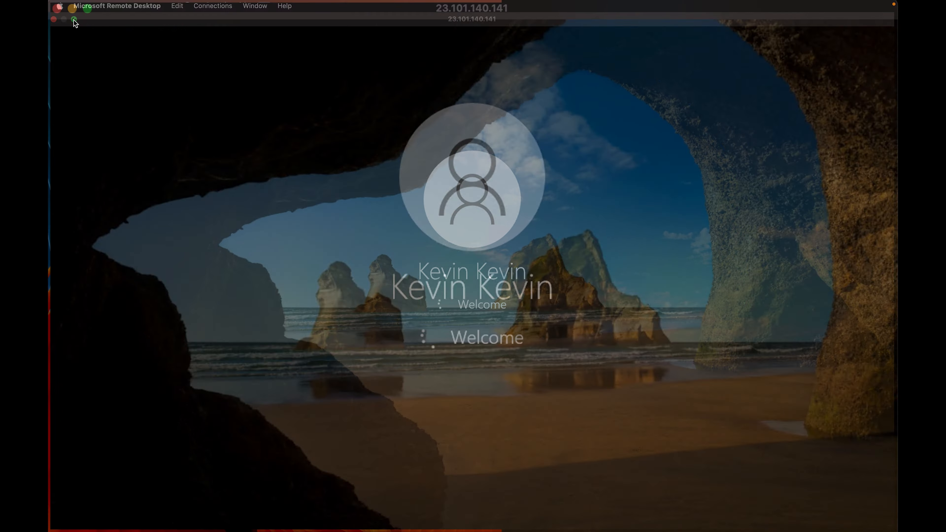
drag(496, 96, 534, 98)
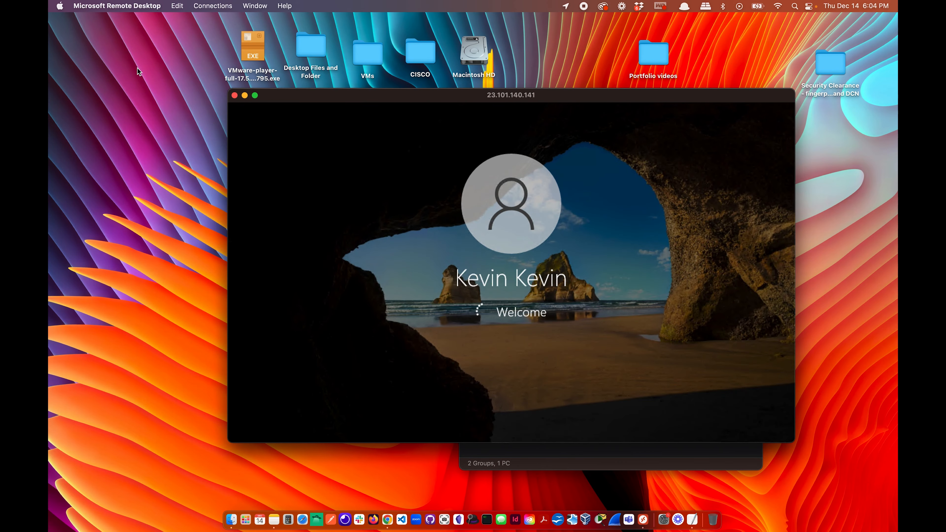
key(ctrl+Right)
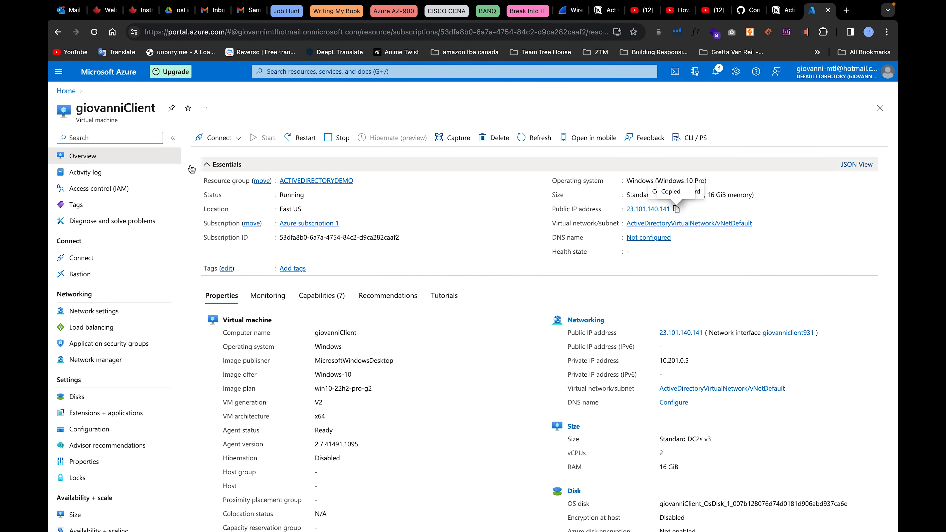
Copy DC-1's public IP from the ActiveDirectoryDemo resource group.
click(66, 91)
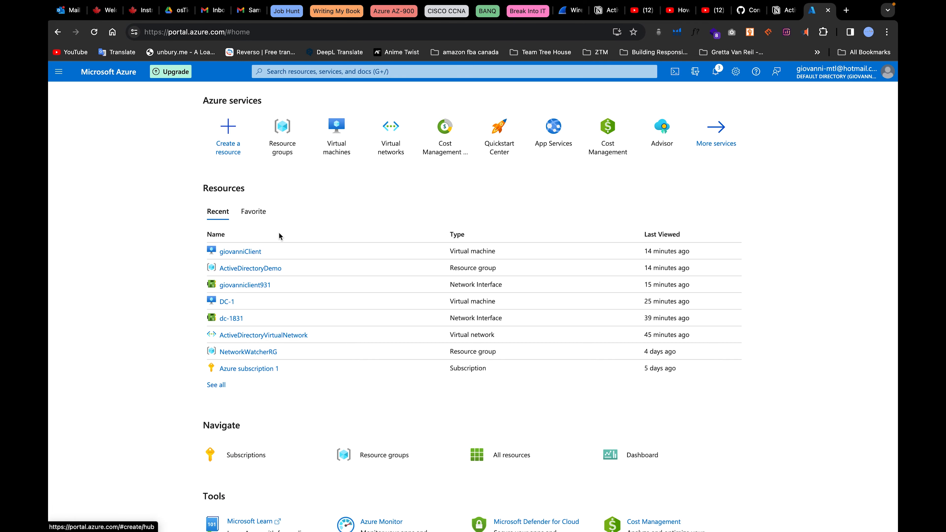
click(287, 148)
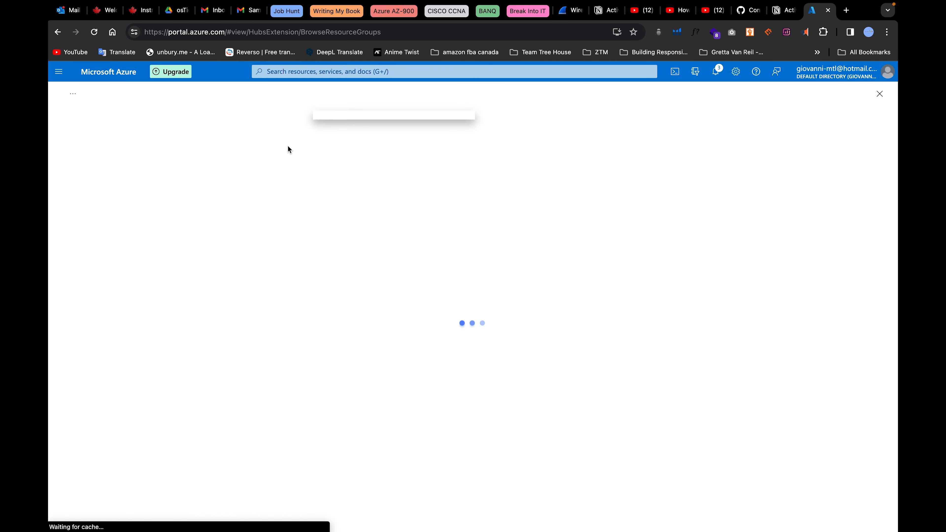
click(109, 219)
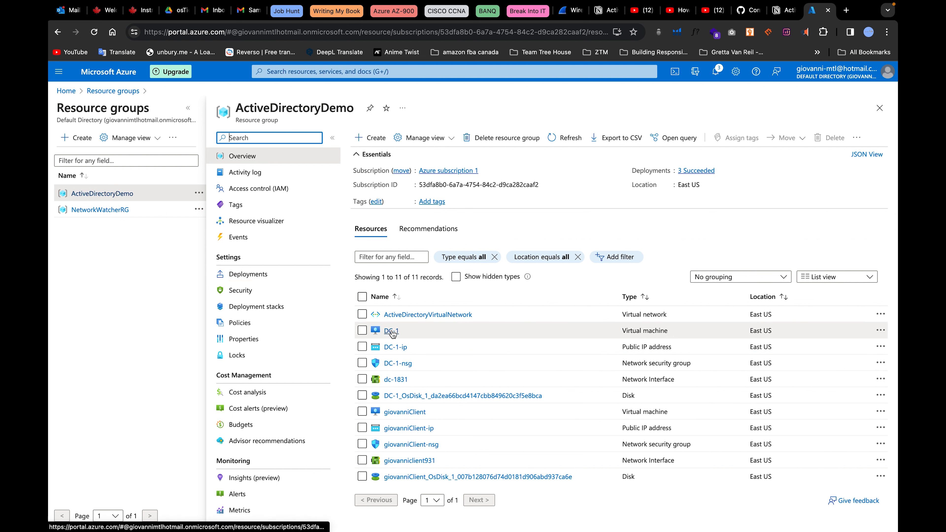
click(392, 332)
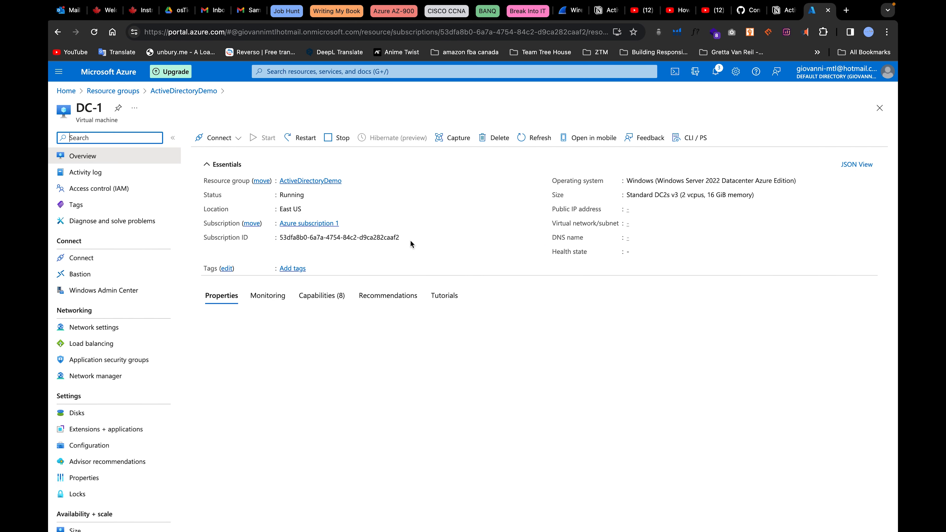
click(667, 209)
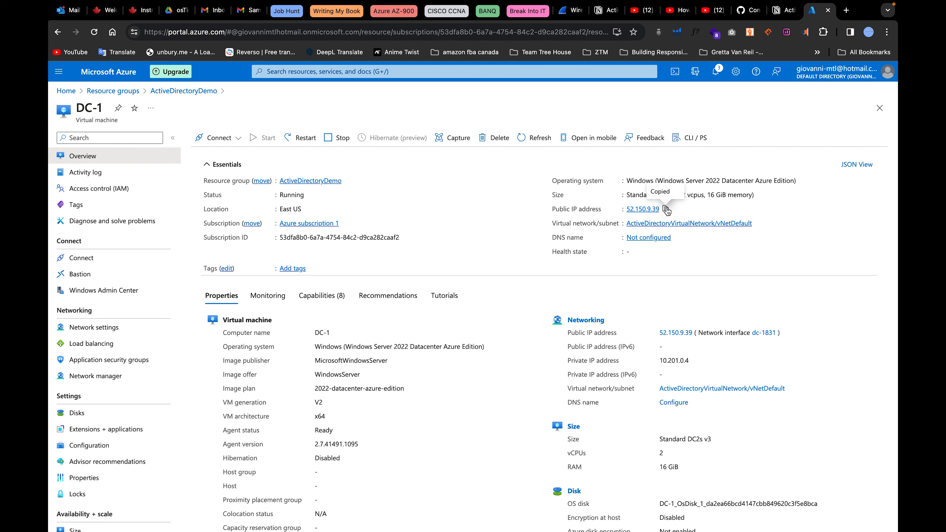
Start a Remote Desktop quick connection to 52.150.9.39.
key(ctrl+Left)
click(563, 447)
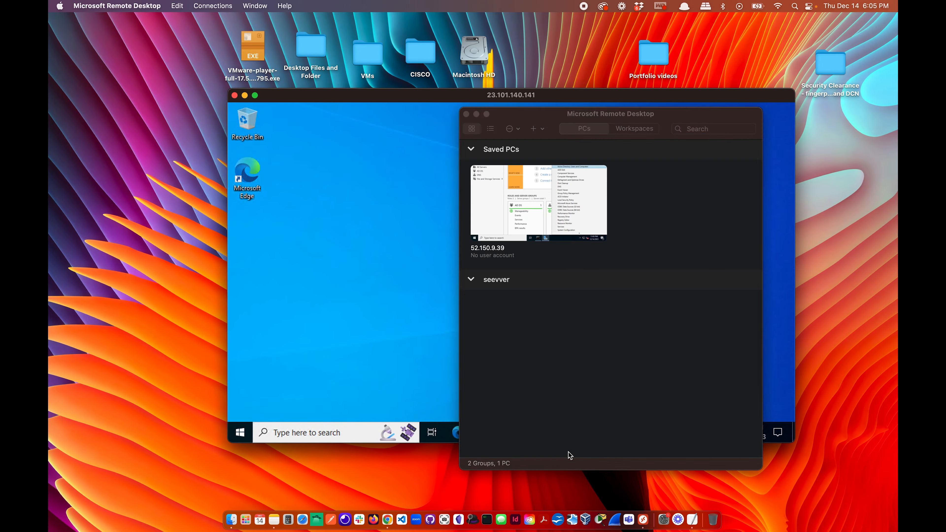
click(207, 5)
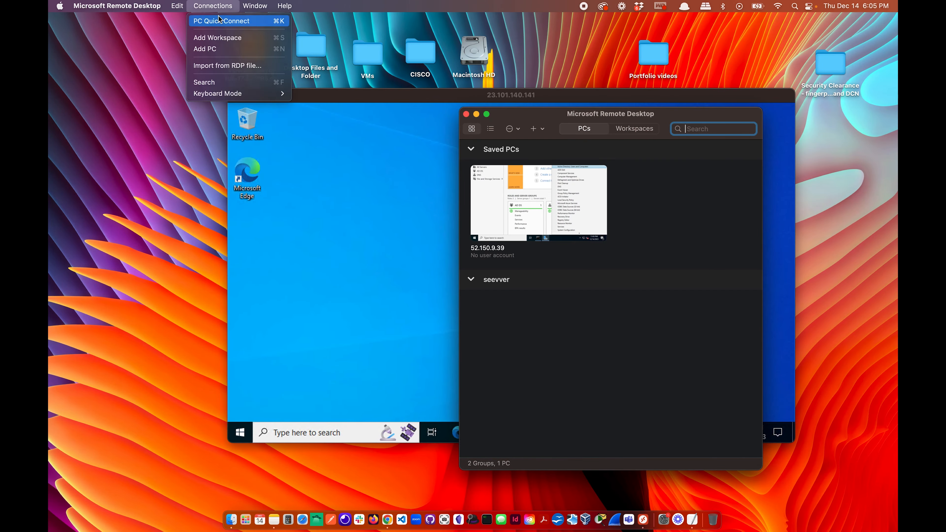
click(209, 17)
key(super+v)
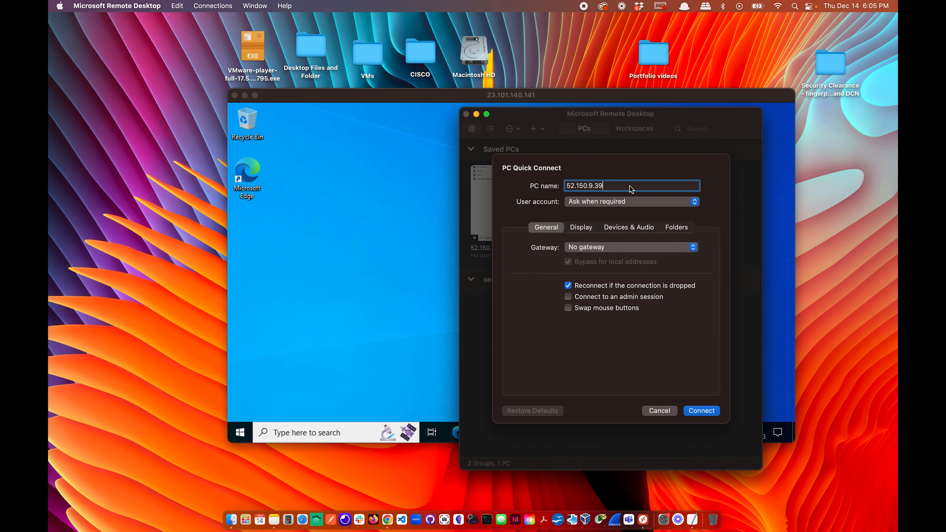
click(701, 412)
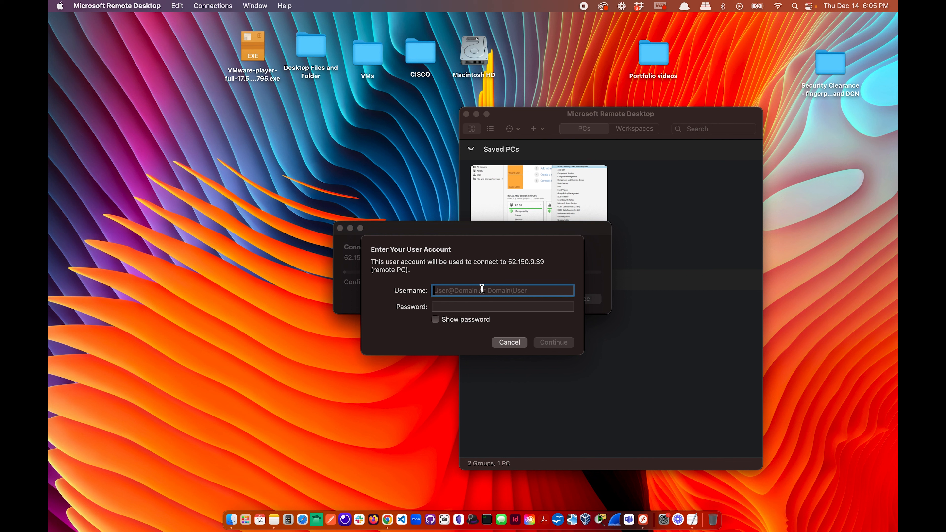
Sign in with the giovannidomain admin account, re-entering the credentials once.
text(g)
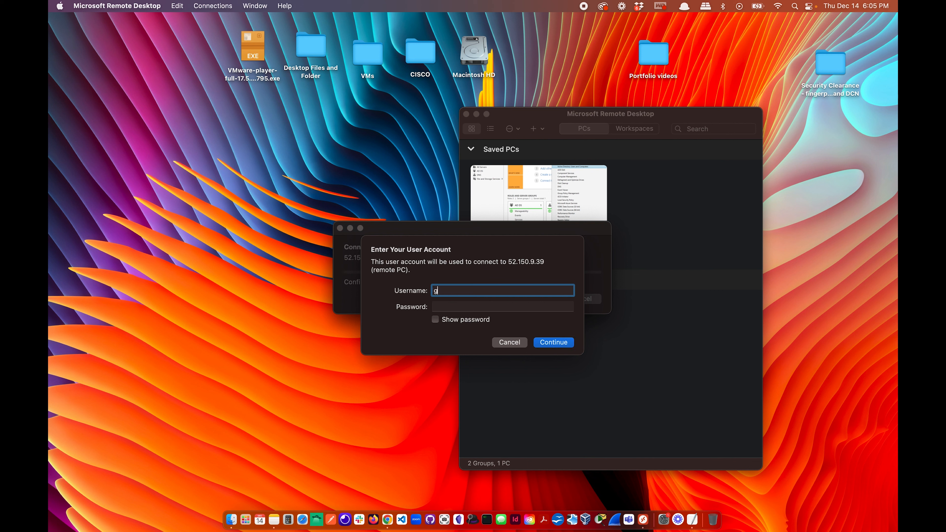
text(iovannidomain\Gioadmin)
key(Tab)
text(••)
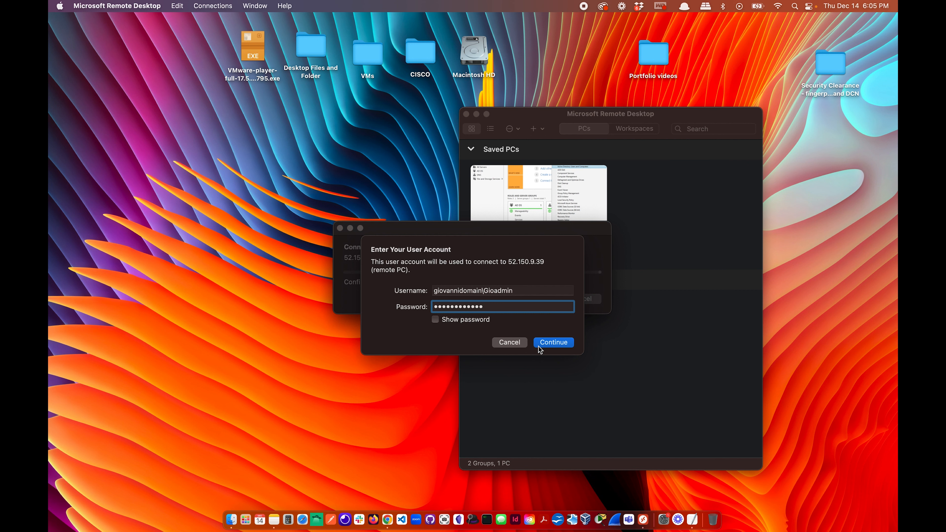
click(550, 342)
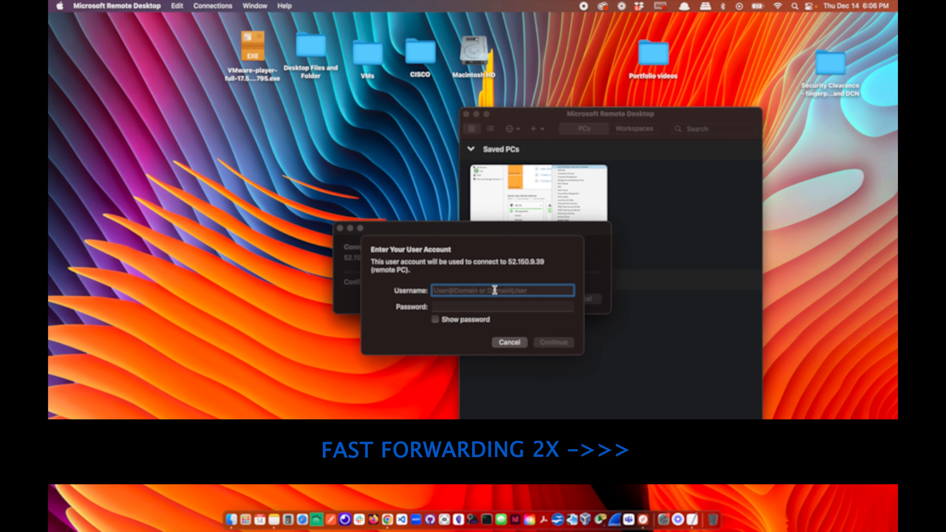
text(giovannidomai)
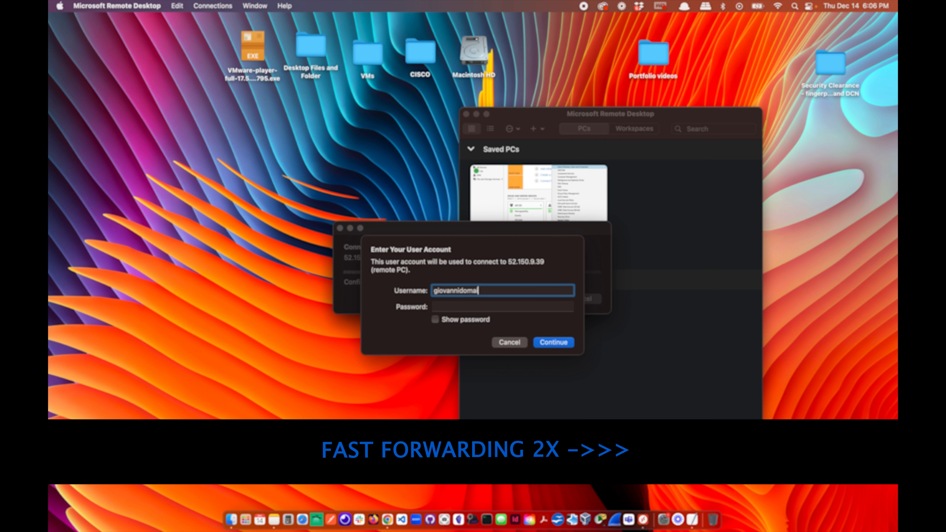
text(n\Gioadmin)
click(495, 303)
text(••••••••••)
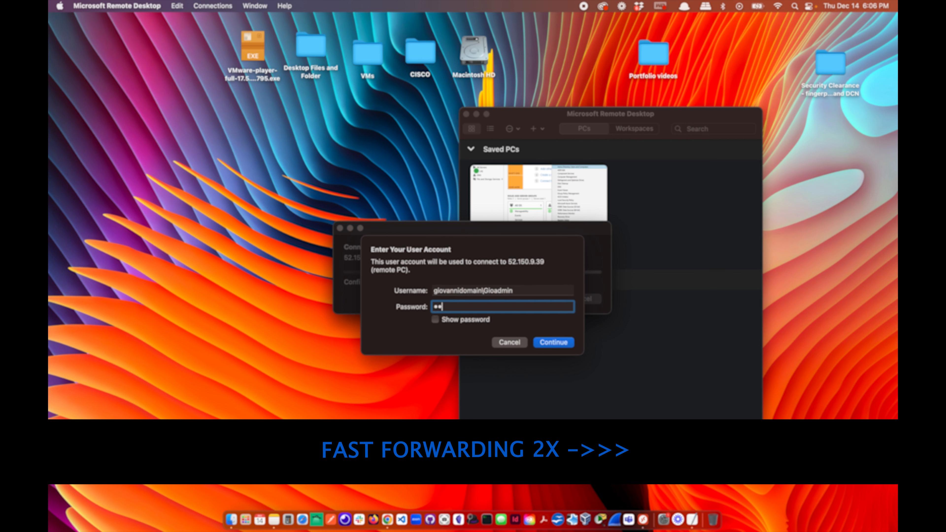
key(Return)
Accept the certificate warning and show the DC-1 session as a window.
click(592, 307)
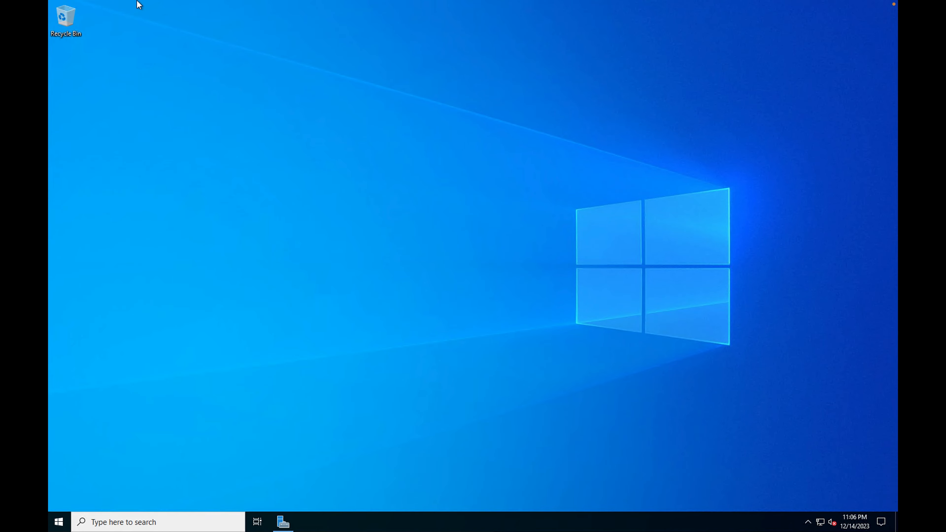
click(76, 21)
drag(576, 96, 436, 90)
click(746, 242)
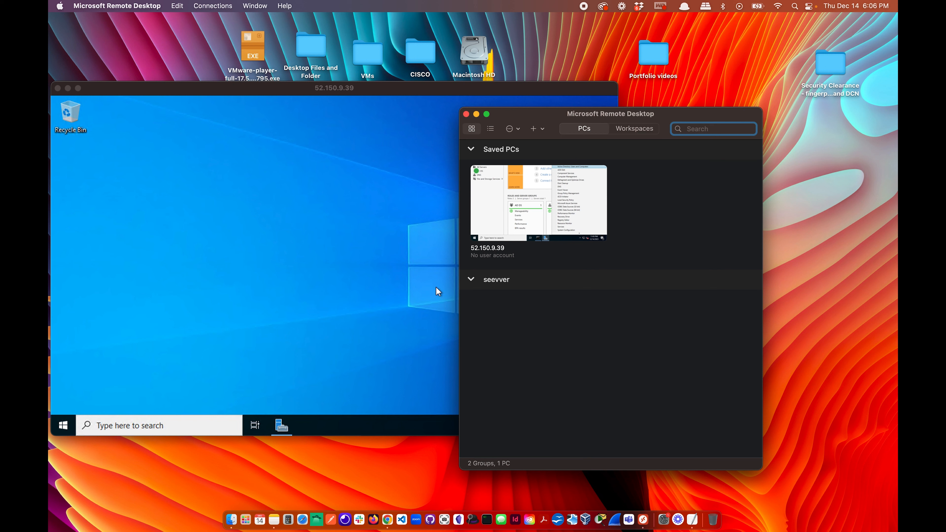
Quick-connect to the client VM at 23.101.140.141.
click(212, 5)
click(214, 22)
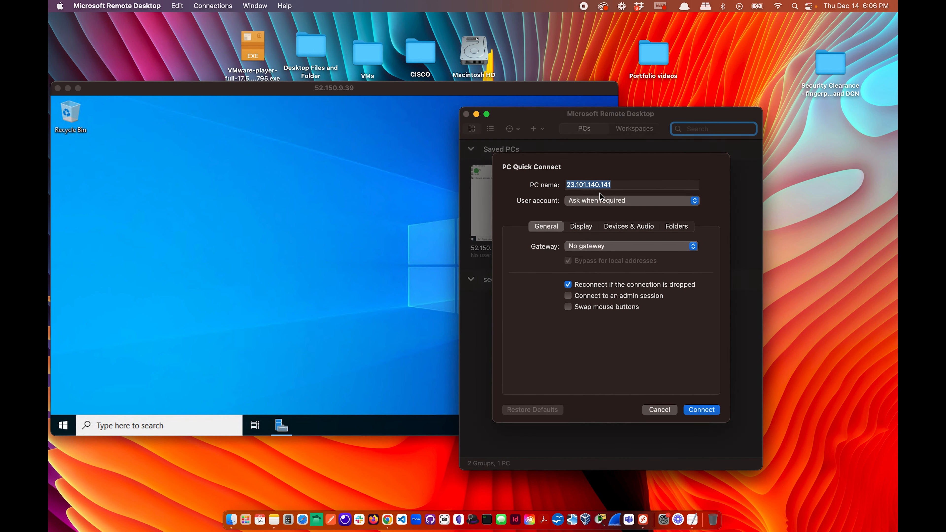
click(617, 189)
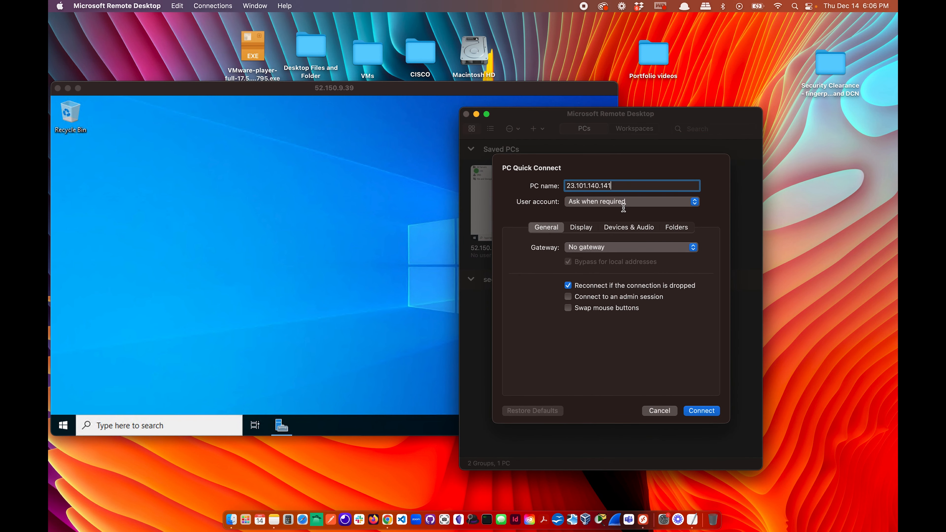
click(705, 410)
Sign in with the domain user's credentials, accept the certificate, and window the session.
text(d)
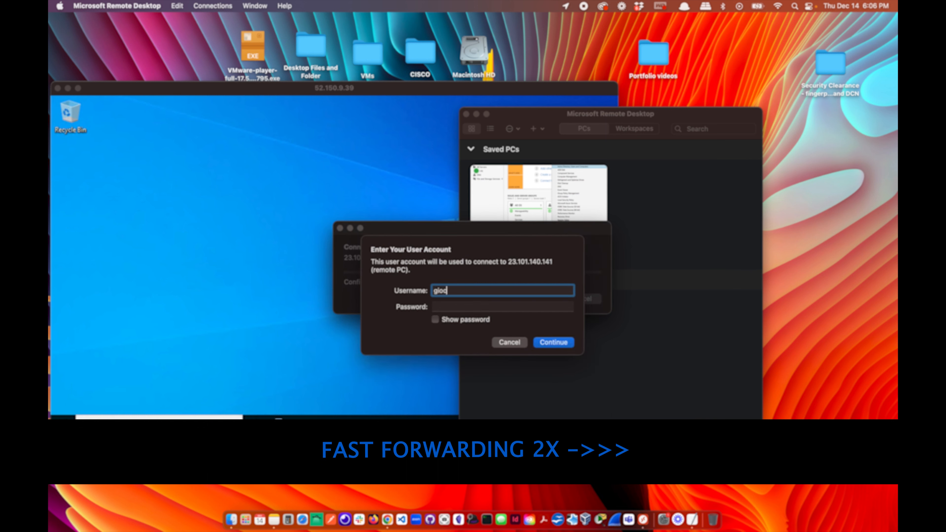
text(omain\kevin)
key(Tab)
text(••••••••••••••)
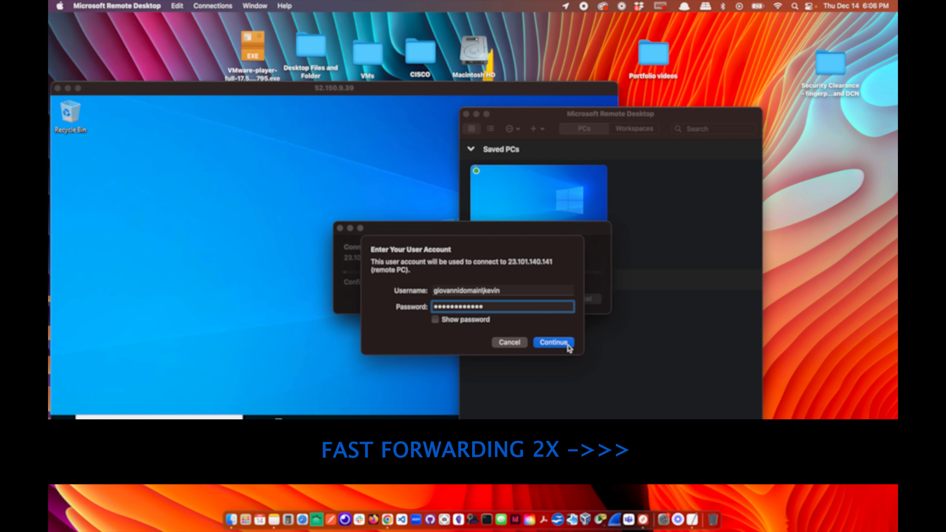
click(567, 344)
click(592, 308)
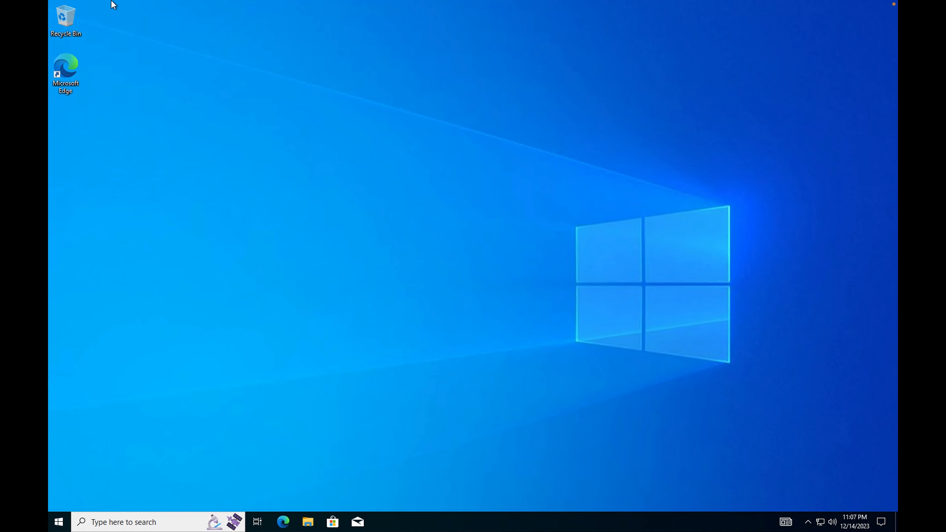
click(74, 20)
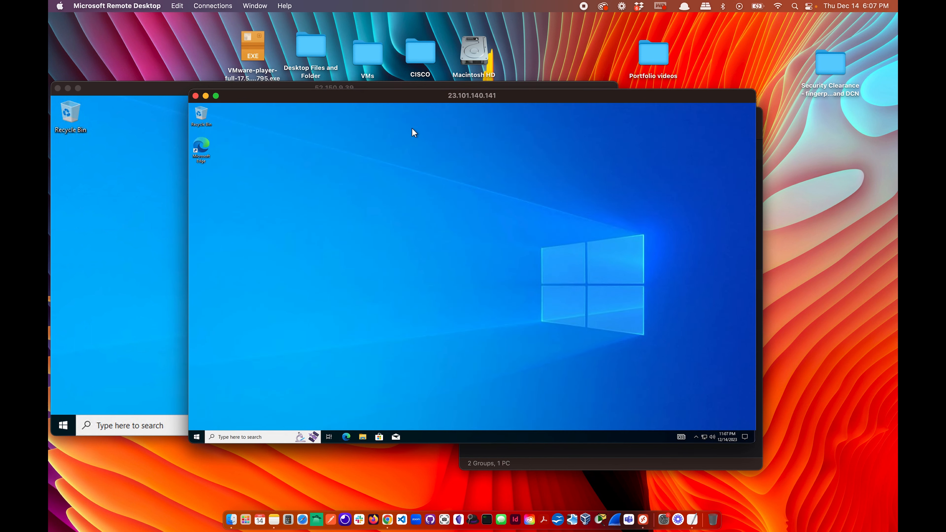
Run whoami in a Command Prompt on the client VM.
drag(435, 101, 592, 94)
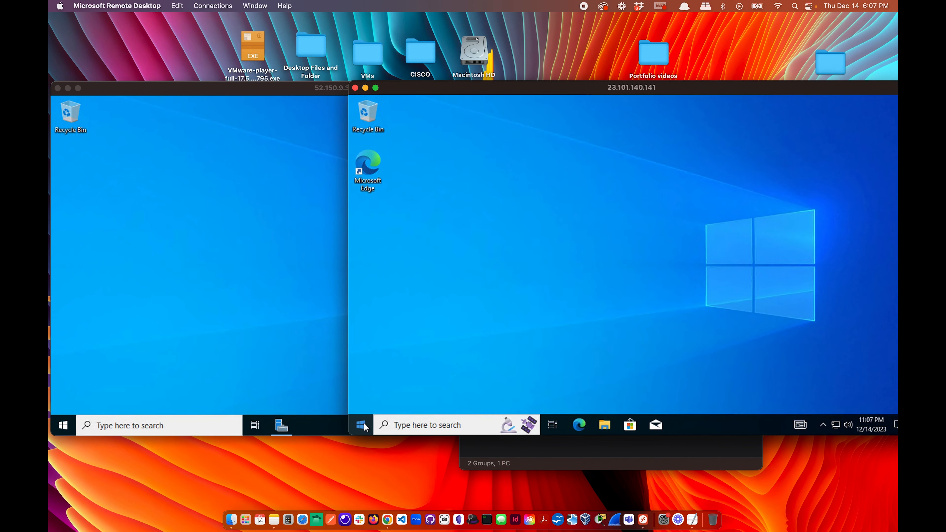
click(361, 425)
text(c)
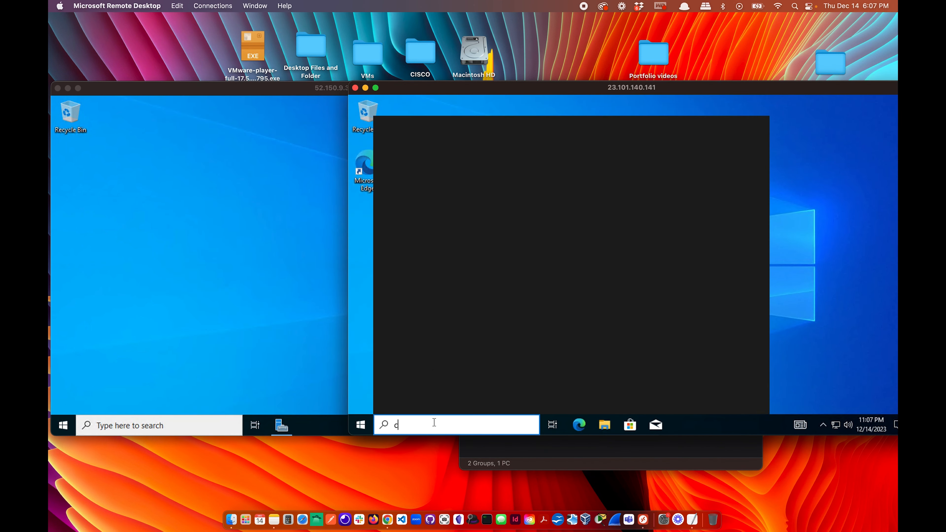
text(md)
key(Return)
click(504, 315)
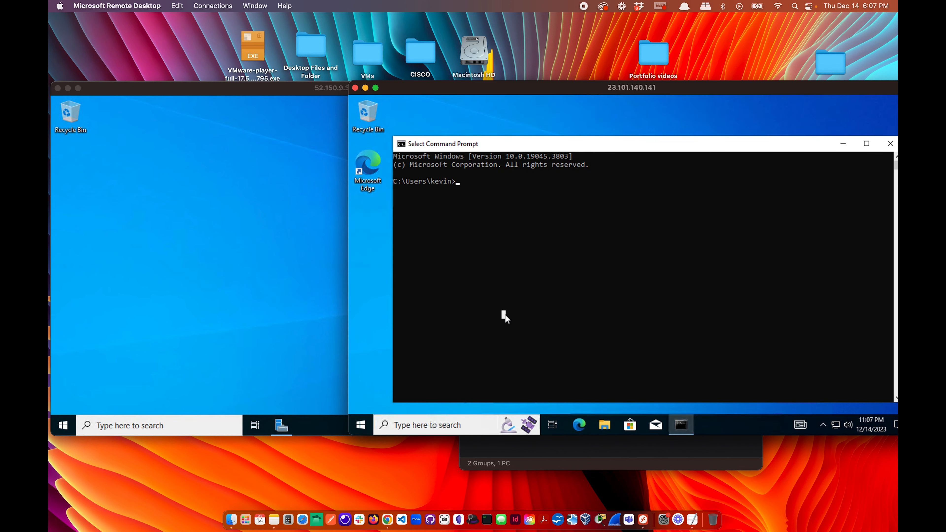
text(whoami)
key(Return)
Run whoami on the server, then close both Command Prompt windows.
click(300, 279)
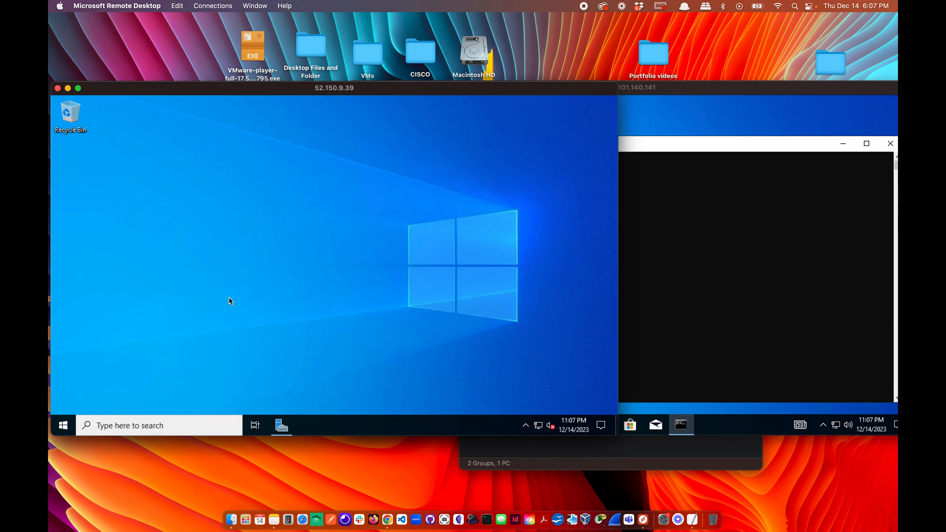
click(138, 425)
text(cmd)
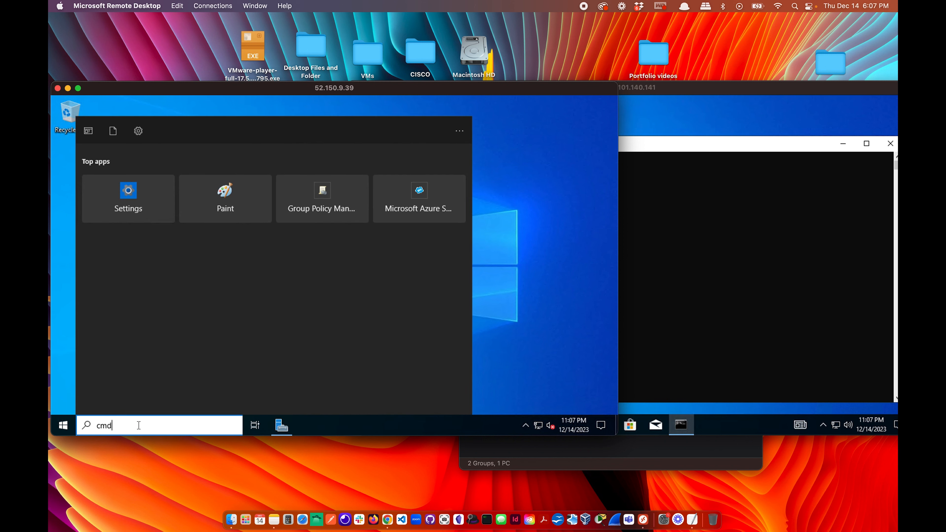
key(Return)
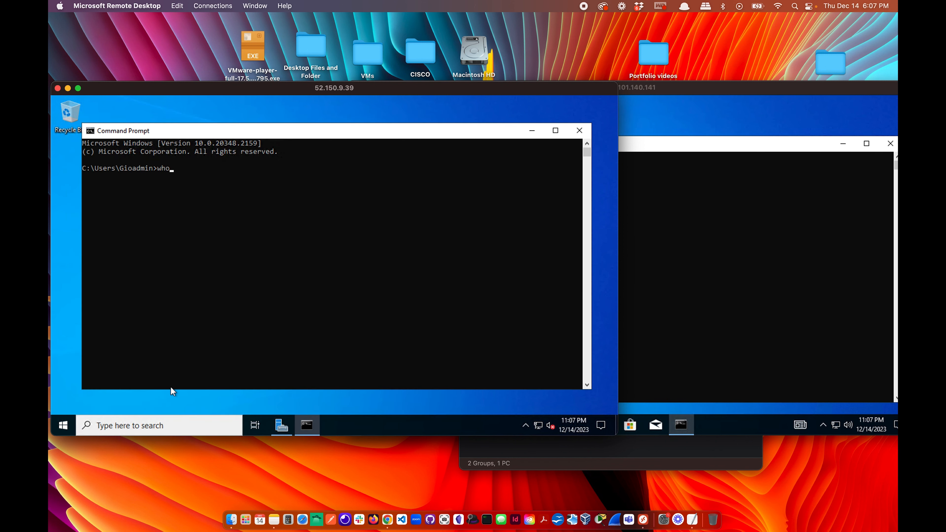
text(whoami)
key(Return)
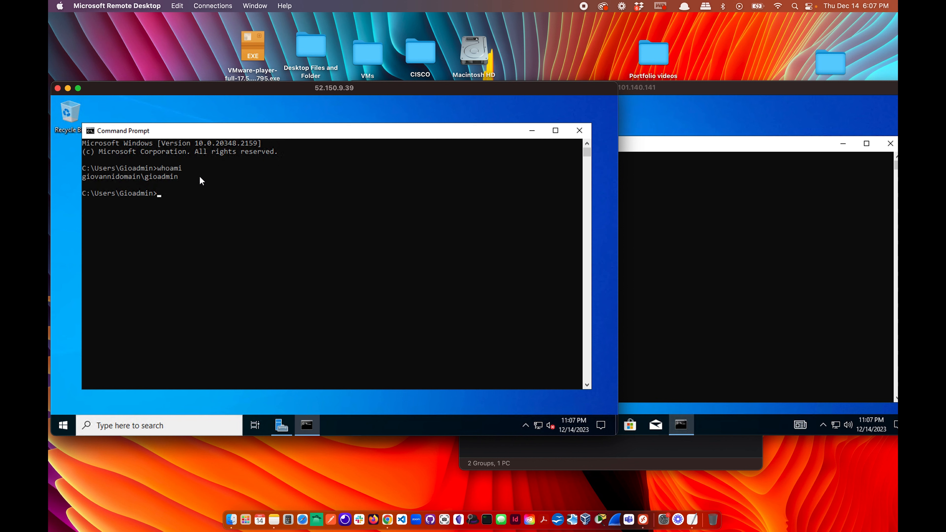
click(579, 130)
click(724, 198)
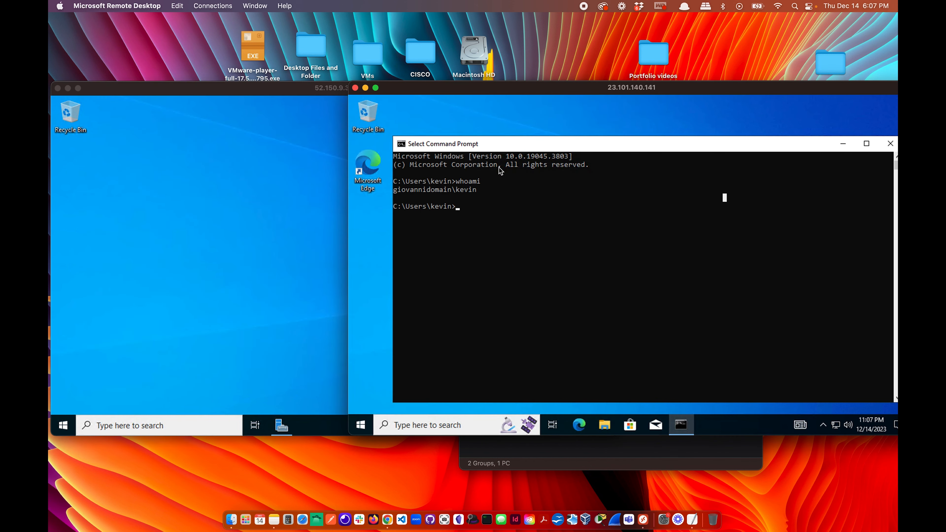
click(891, 144)
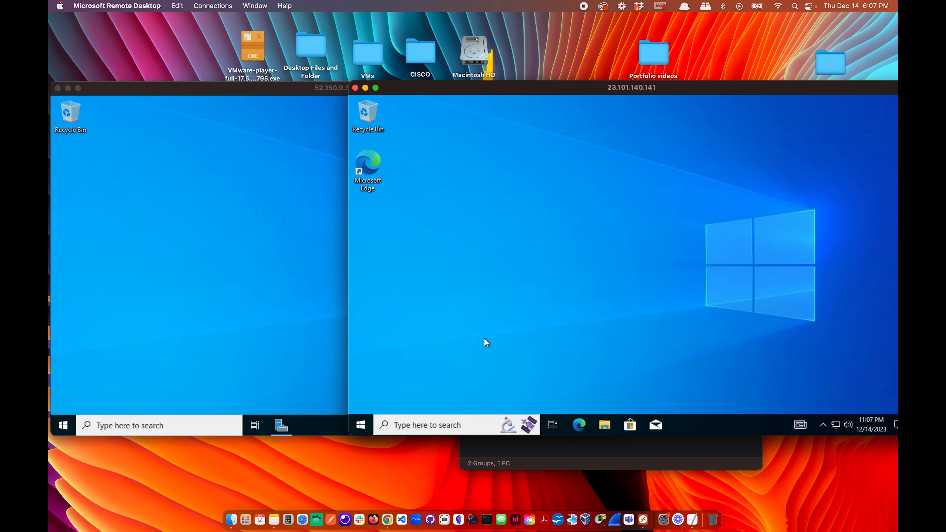
Sign the domain user out of the client VM.
mouse_move(774, 88)
mouse_down()
mouse_move(673, 85)
mouse_move(761, 93)
mouse_up()
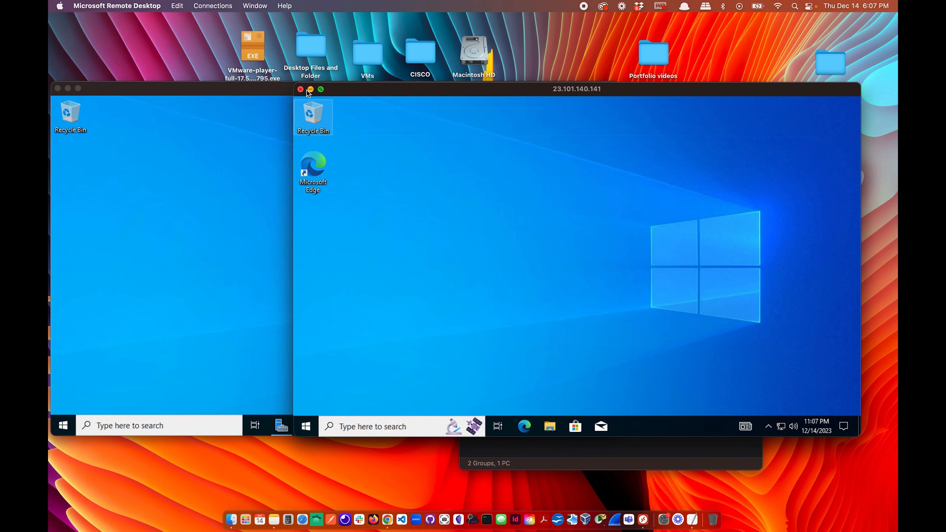
click(307, 426)
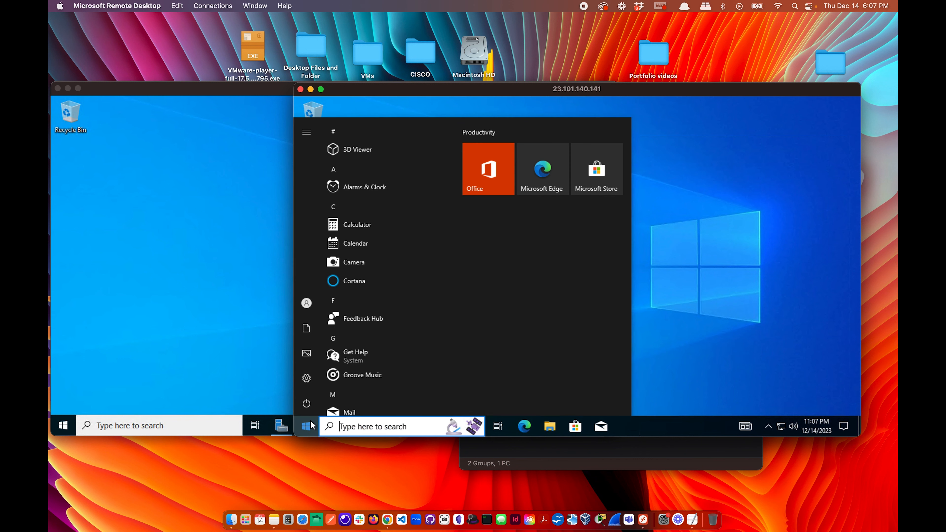
click(310, 402)
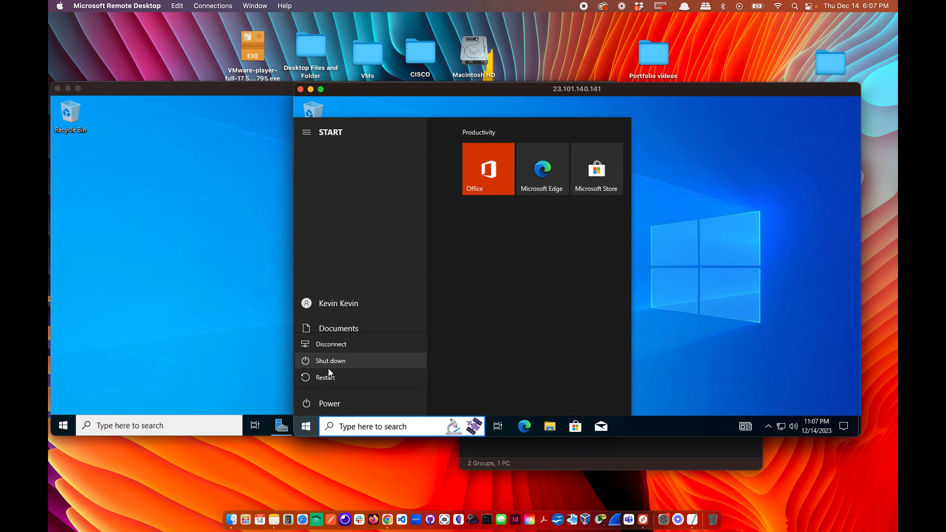
click(328, 307)
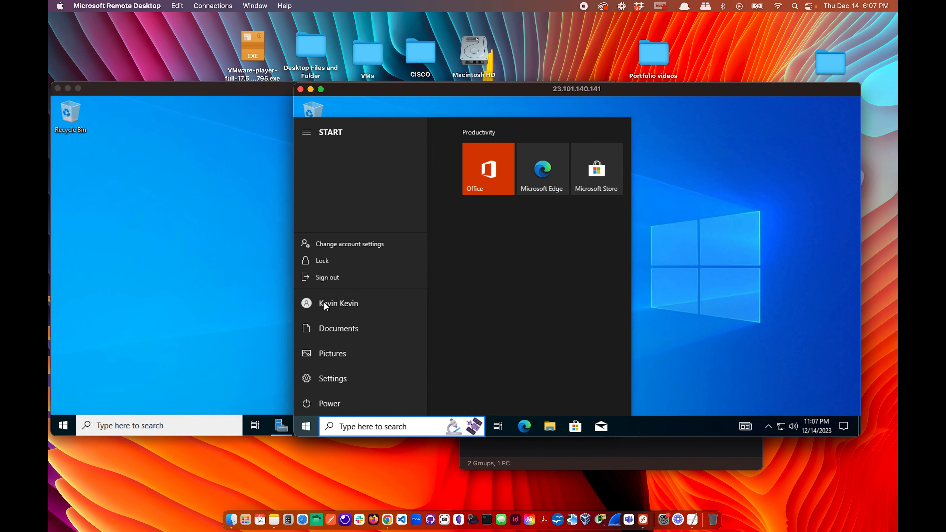
click(331, 279)
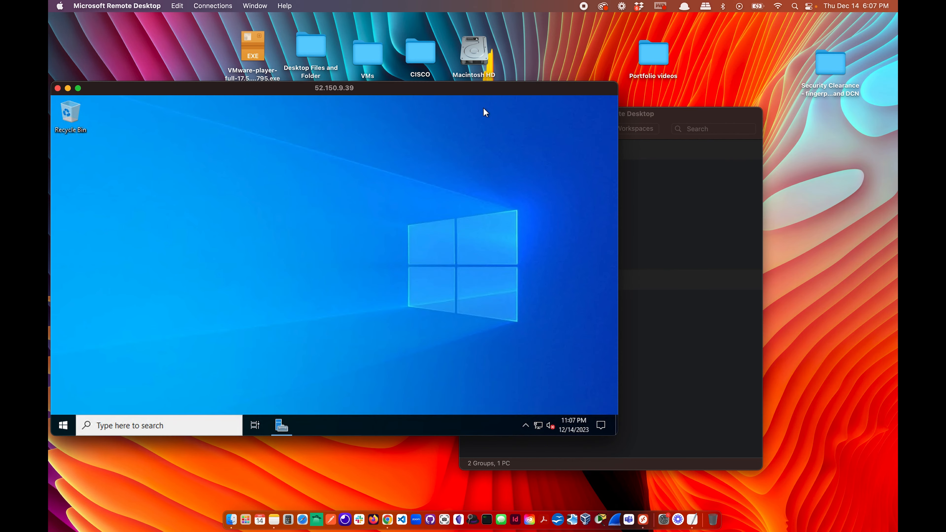
Copy the GitHub URL of 1_CREATE_USERS.ps1 and return to the full-screen server session.
drag(444, 90, 548, 76)
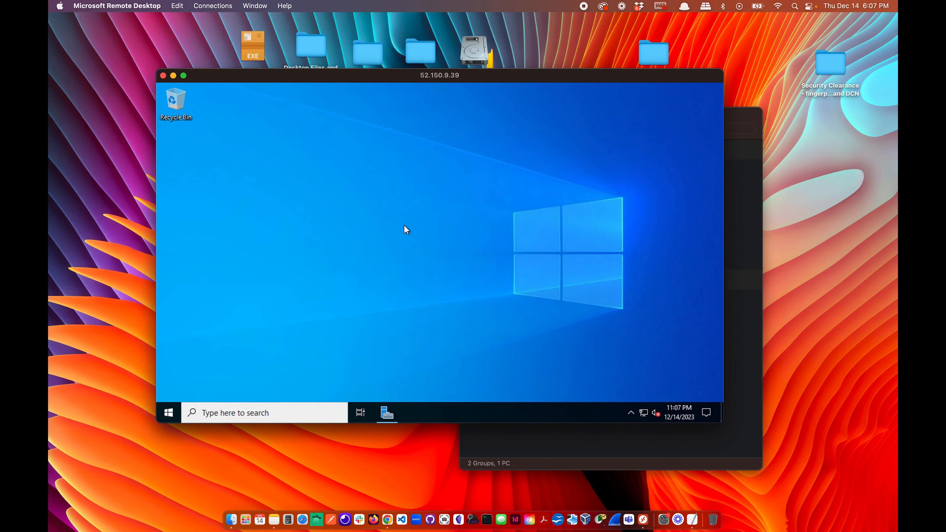
click(183, 76)
key(ctrl+Left)
key(ctrl+Right)
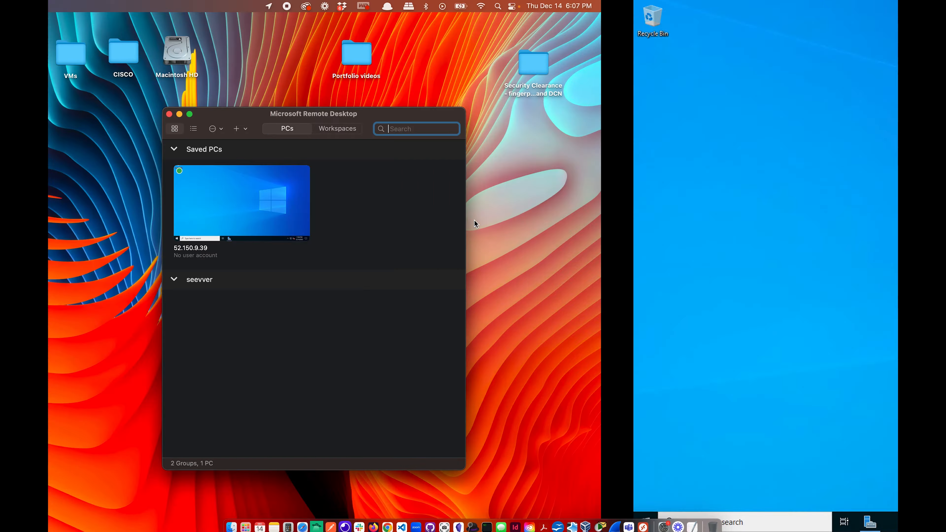
key(ctrl+Right)
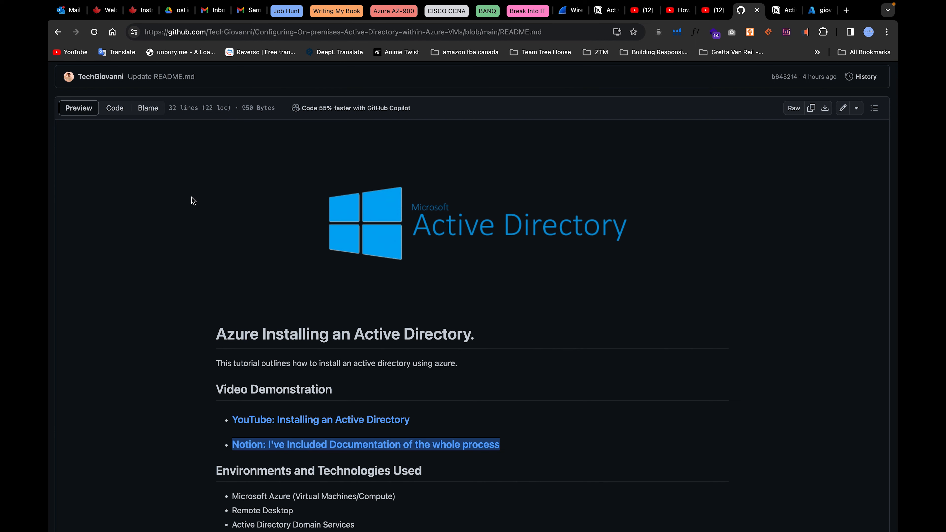
scroll(249, 264, up, 3)
click(93, 31)
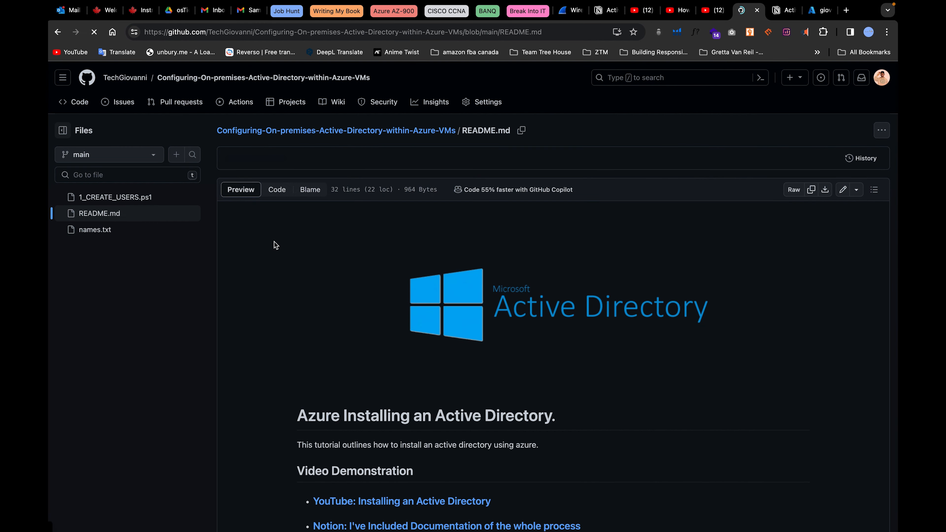
click(107, 199)
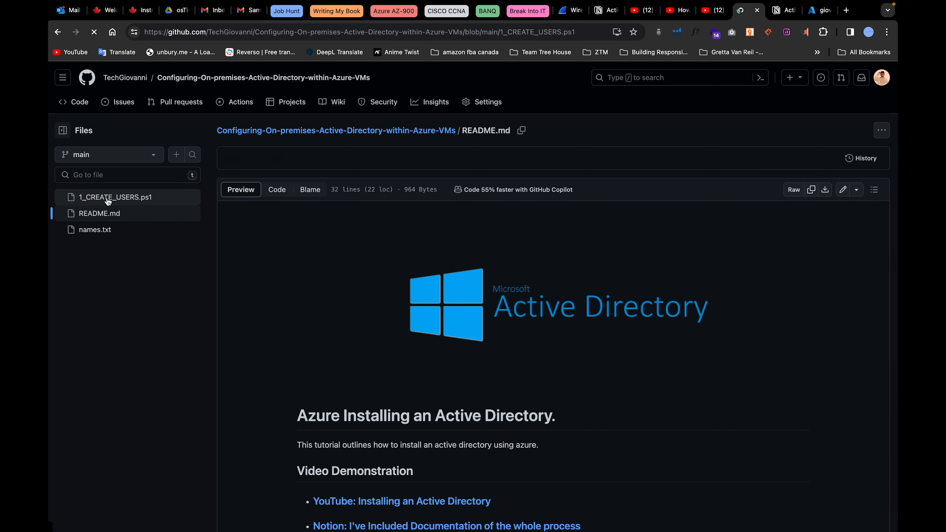
click(355, 33)
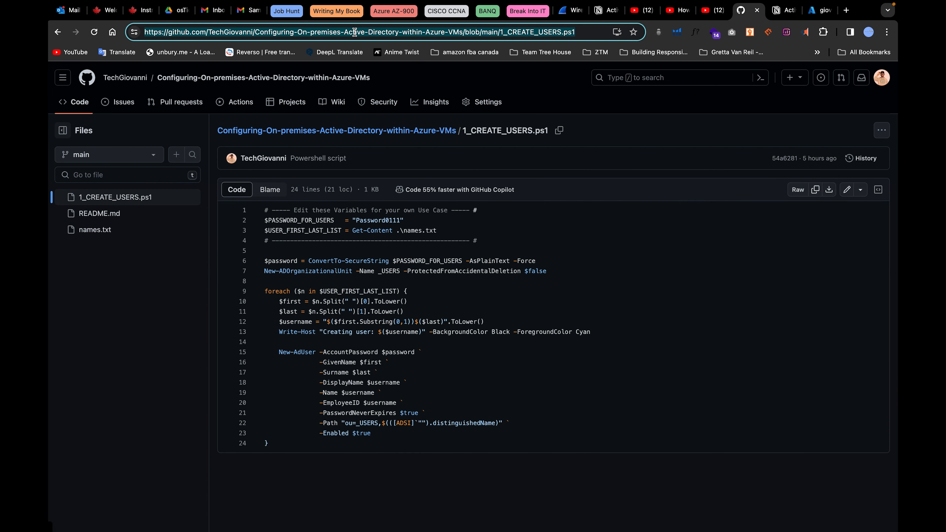
key(ctrl+Left)
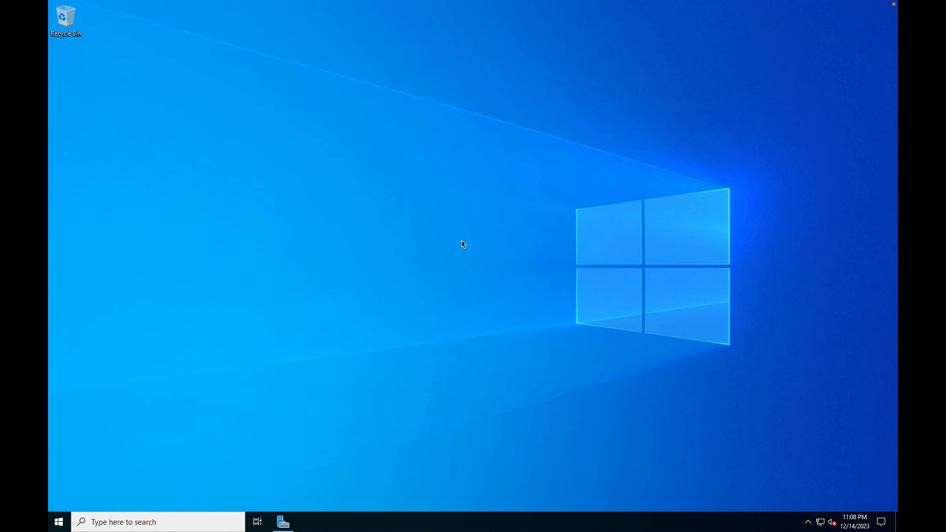
Launch Edge on the server and finish first-run setup without signing in or importing data.
click(60, 525)
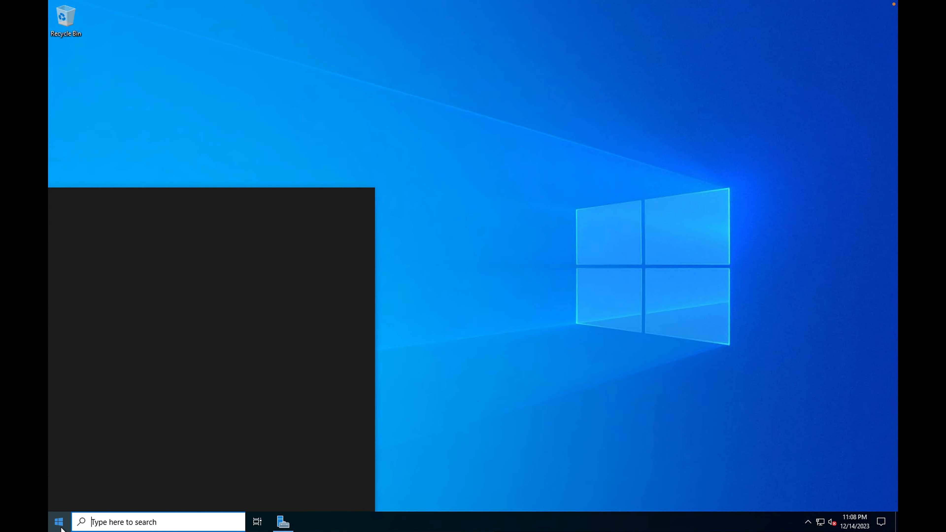
click(109, 215)
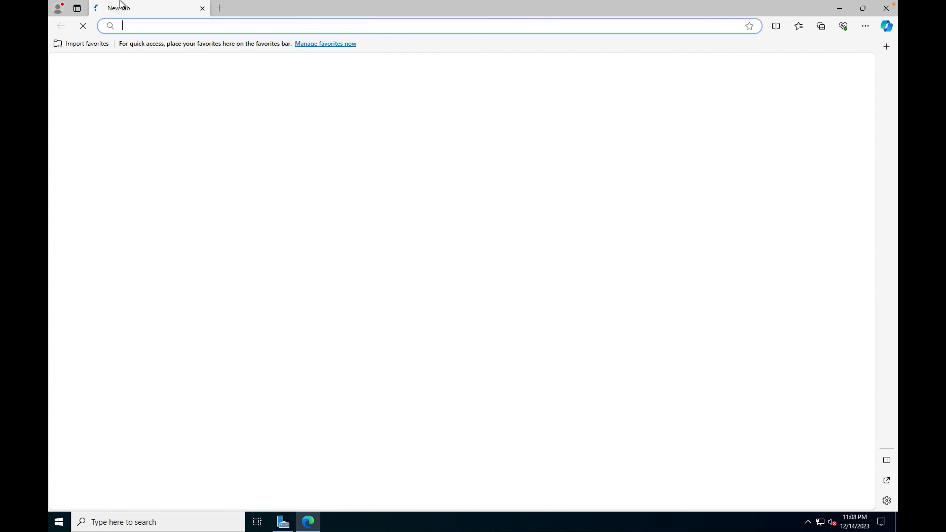
mouse_move(112, 1)
click(76, 19)
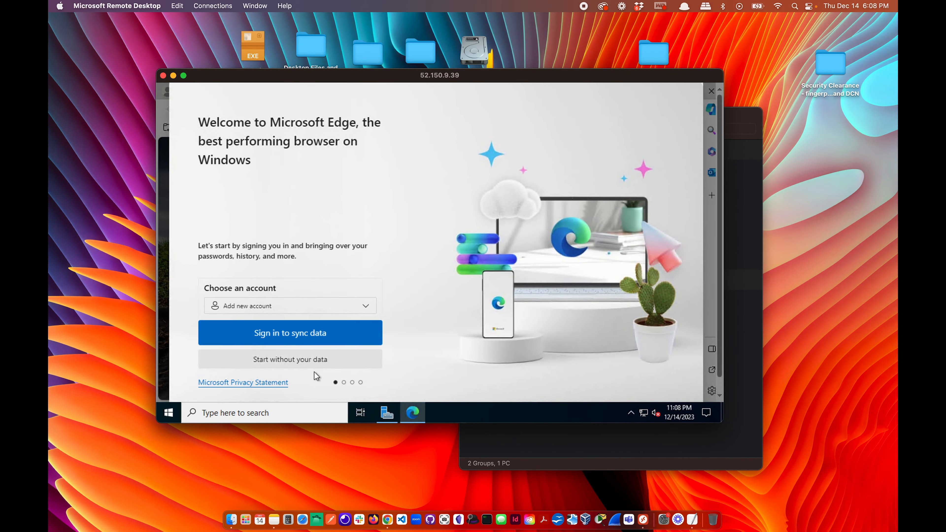
click(312, 361)
click(269, 357)
click(268, 357)
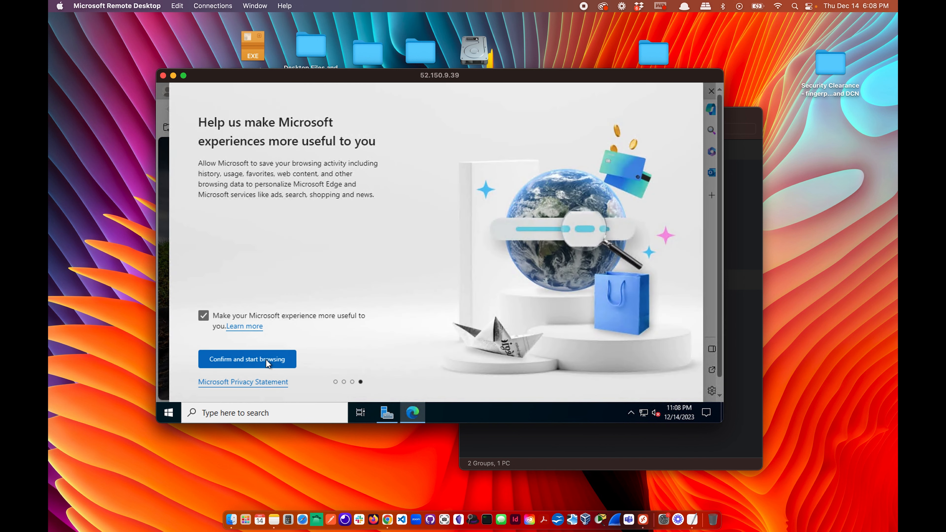
click(266, 360)
Load the pasted 1_CREATE_USERS.ps1 GitHub URL in Edge.
click(332, 109)
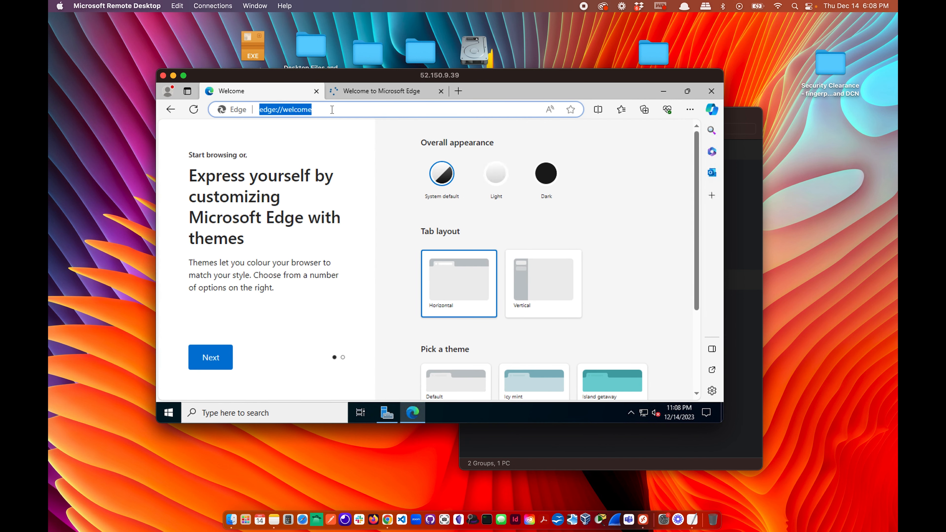
key(super)
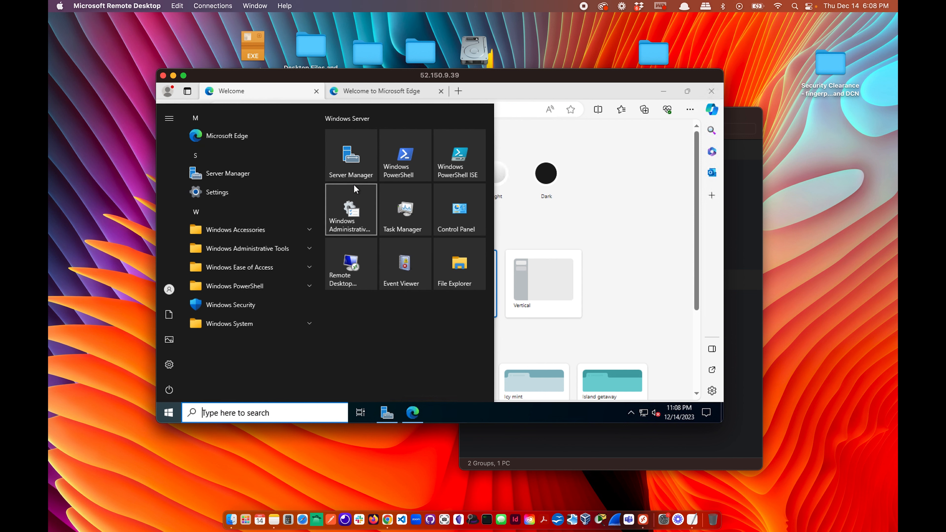
click(647, 176)
click(366, 109)
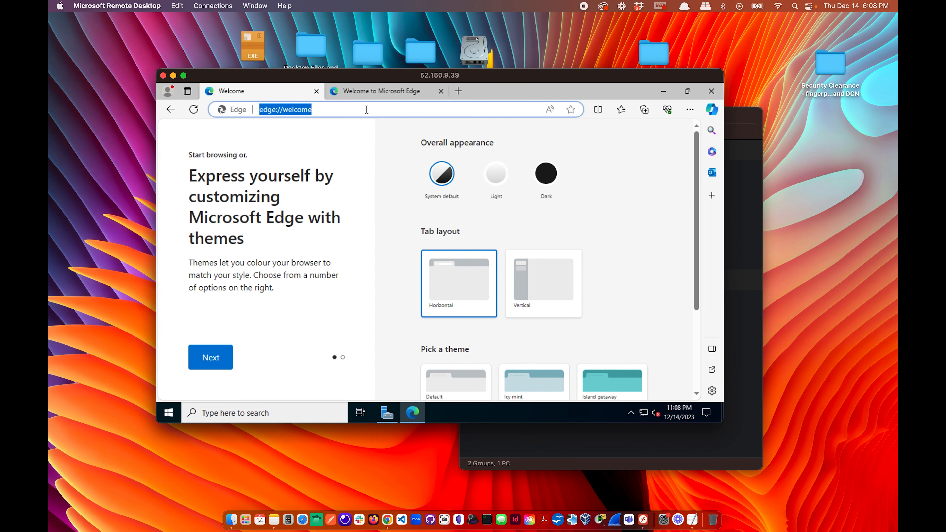
text(https://github.com/TechGiovanni/Configuring-On-premises-Active-Directory-within-Azure-VMs/blob/main/1_CREATE_USERS.ps1)
key(Return)
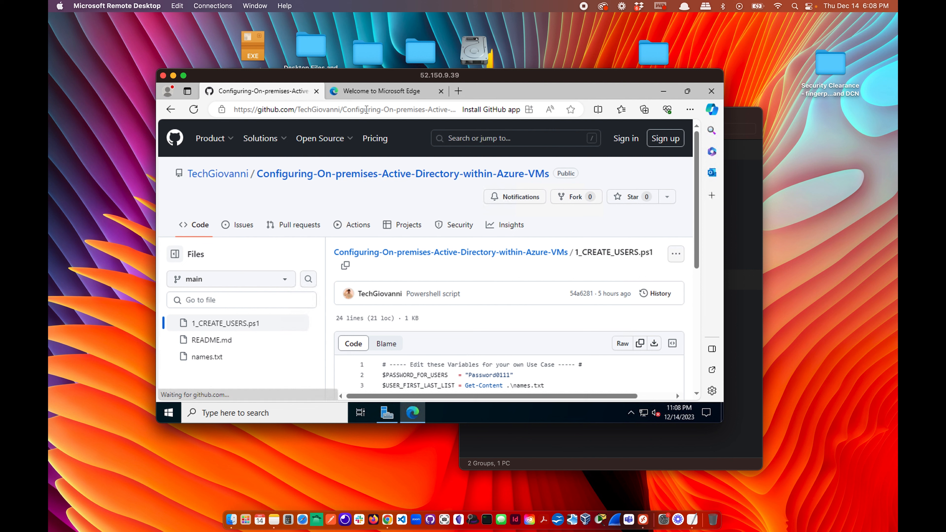
Download the raw 1_CREATE_USERS.ps1 script, keeping it despite the warning.
scroll(395, 277, down, 2)
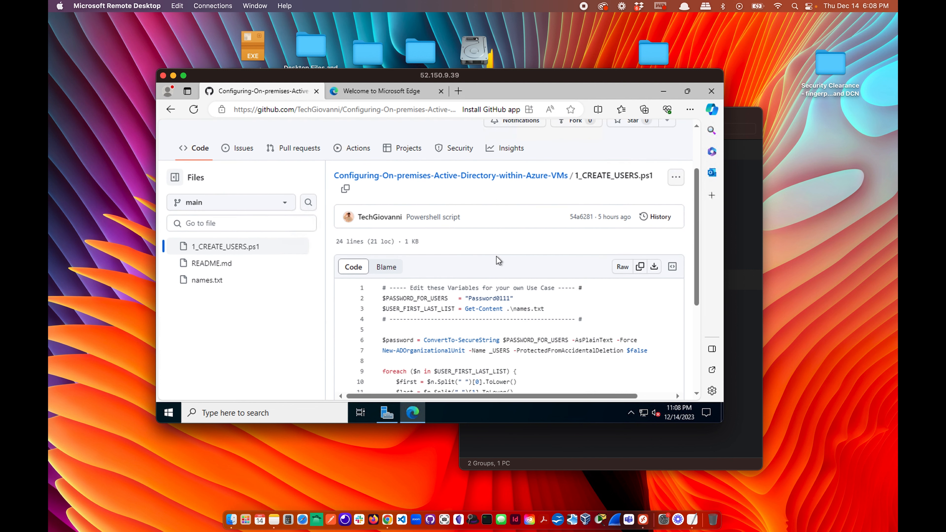
scroll(497, 257, down, 1)
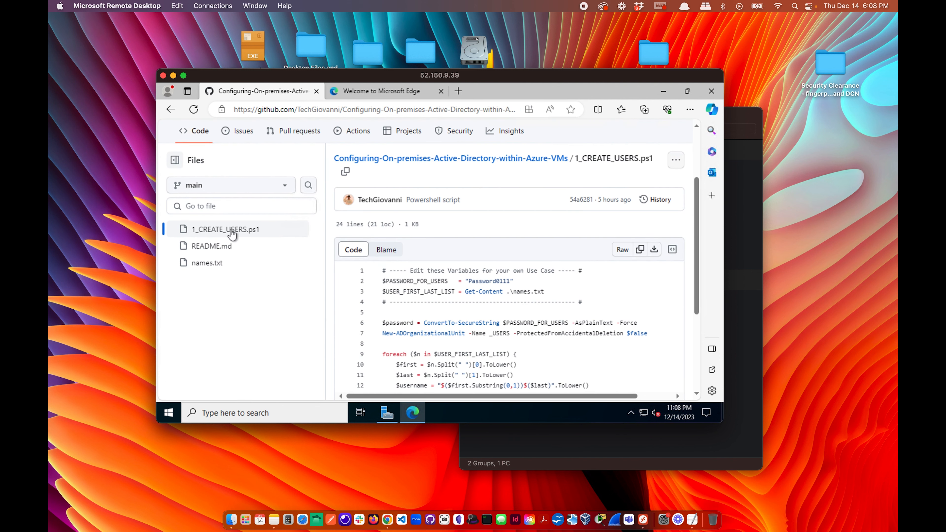
scroll(461, 267, down, 2)
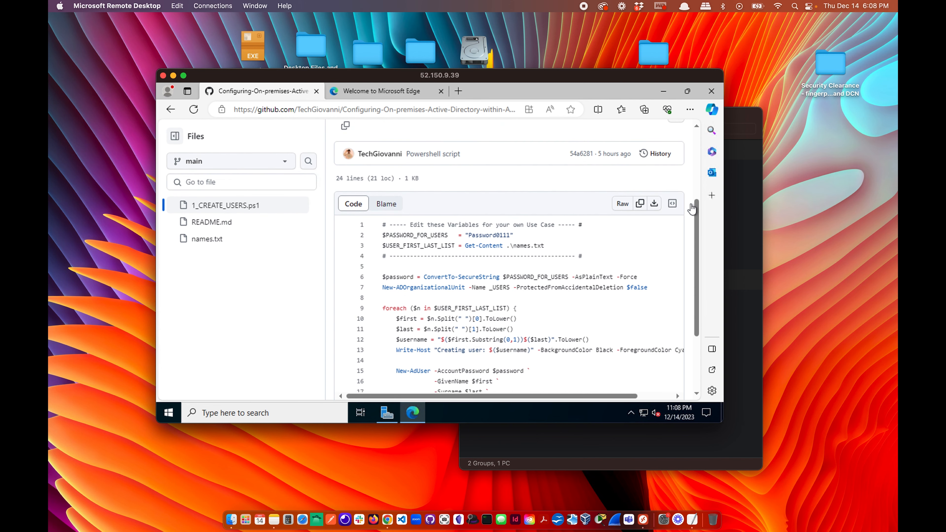
click(654, 203)
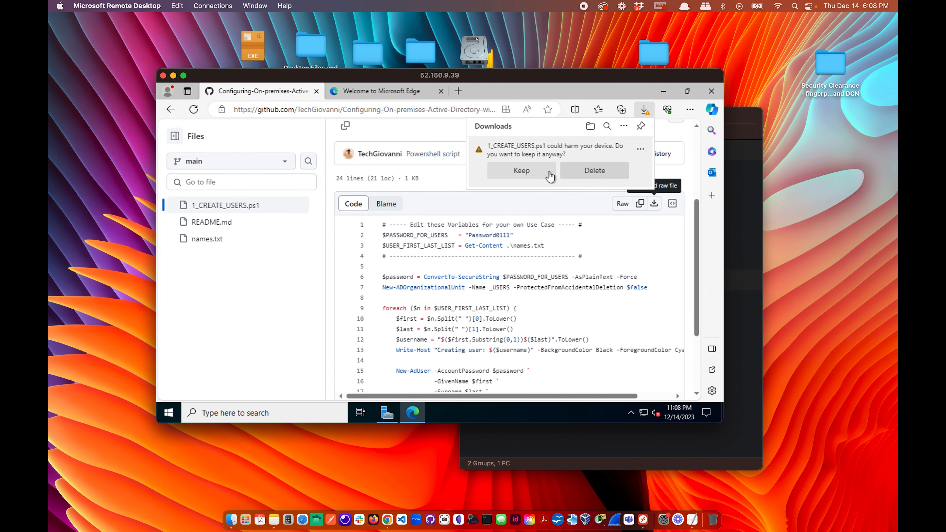
click(540, 174)
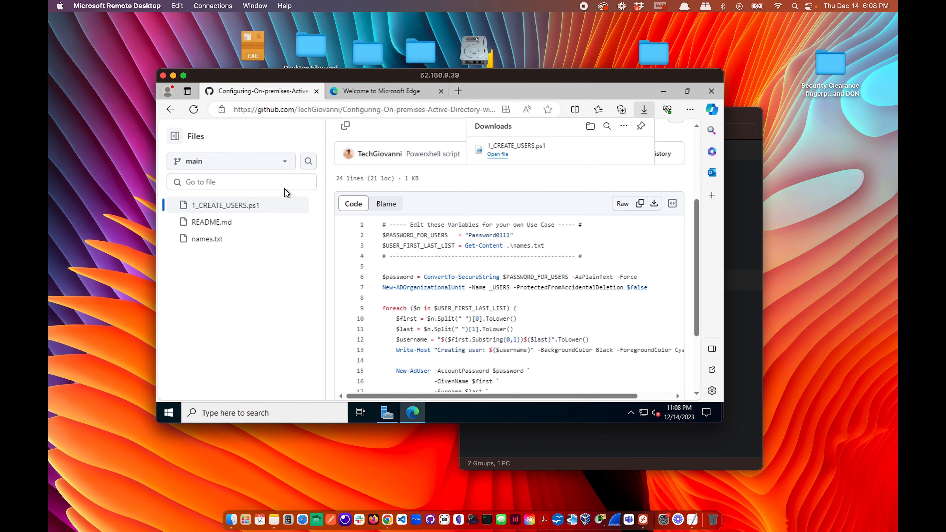
Download the raw names.txt file, resize the session window, and minimize Edge.
click(203, 240)
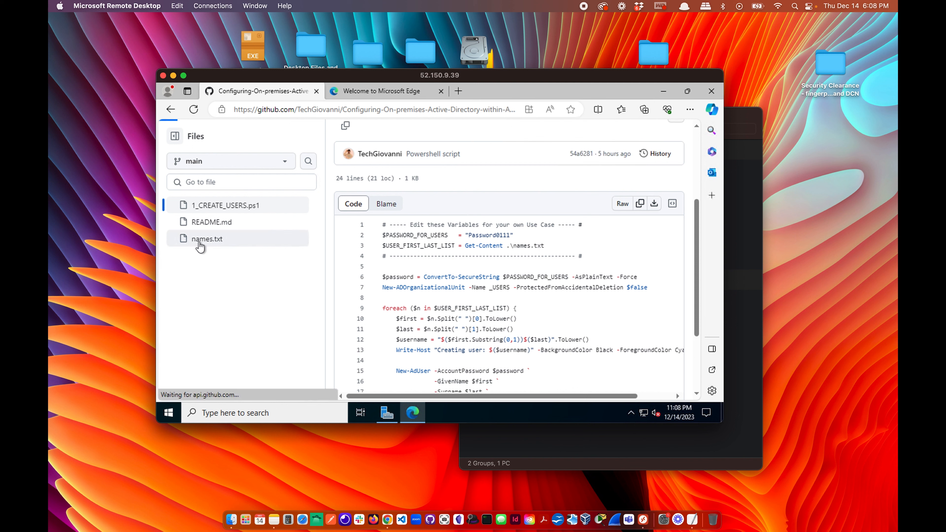
click(654, 205)
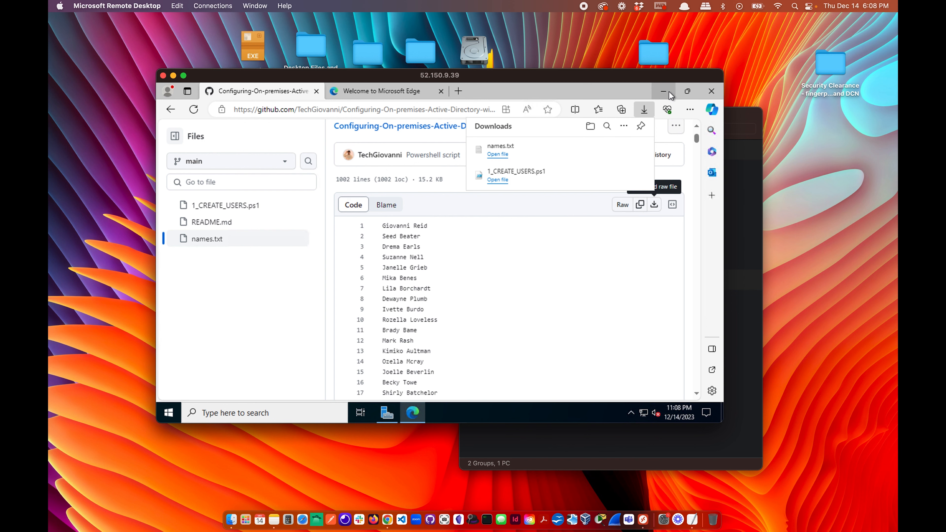
drag(303, 78, 201, 27)
drag(620, 370, 863, 495)
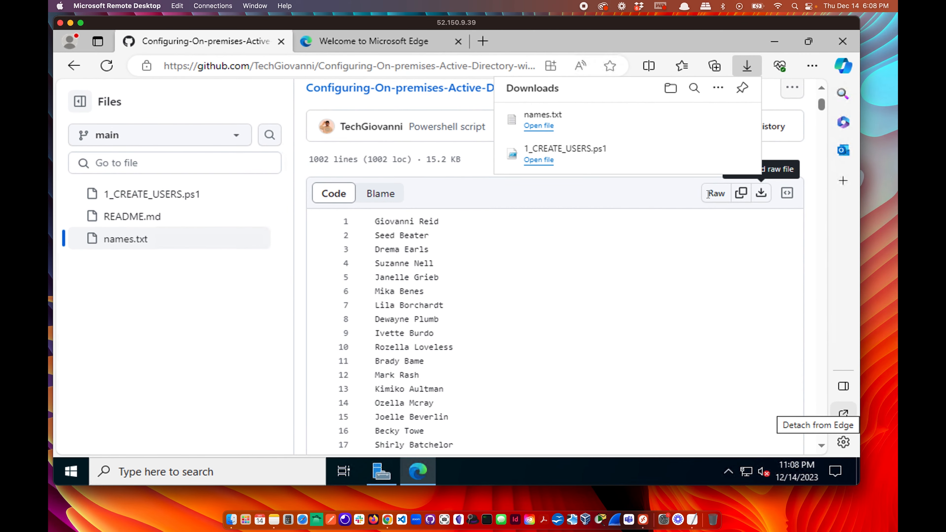
click(797, 42)
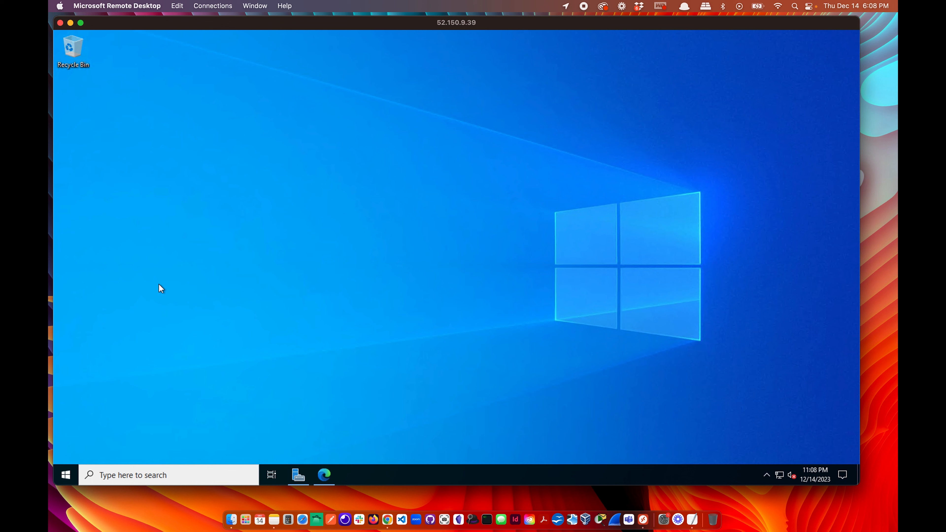
Create a 'New folder' on the desktop and open it in File Explorer.
right_click(371, 260)
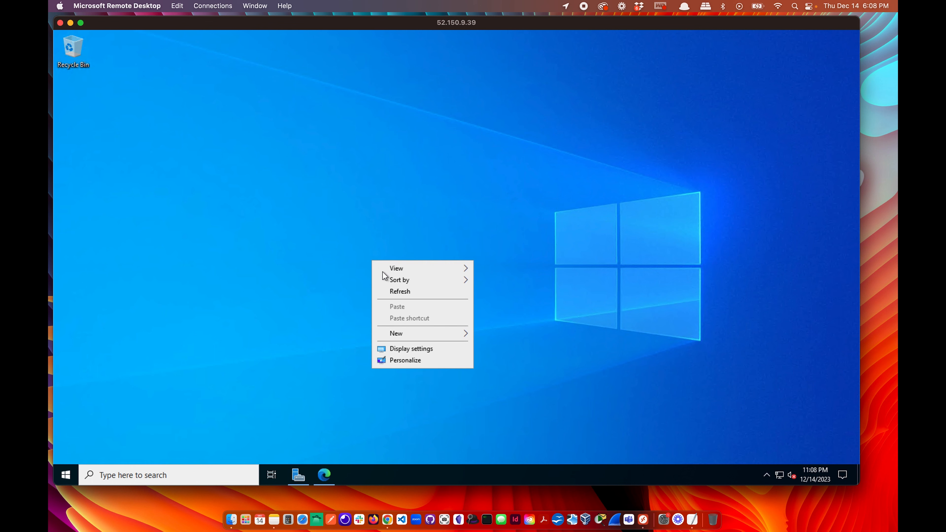
mouse_move(426, 334)
click(505, 336)
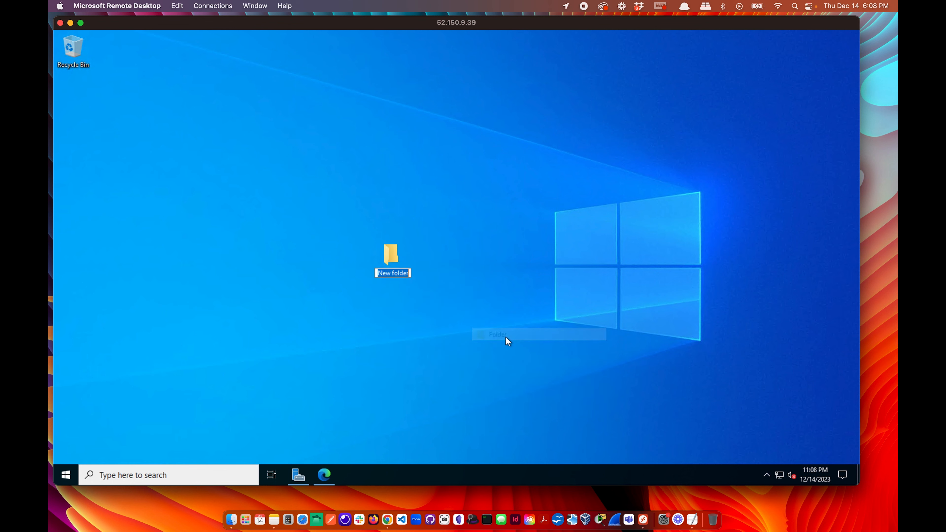
click(386, 255)
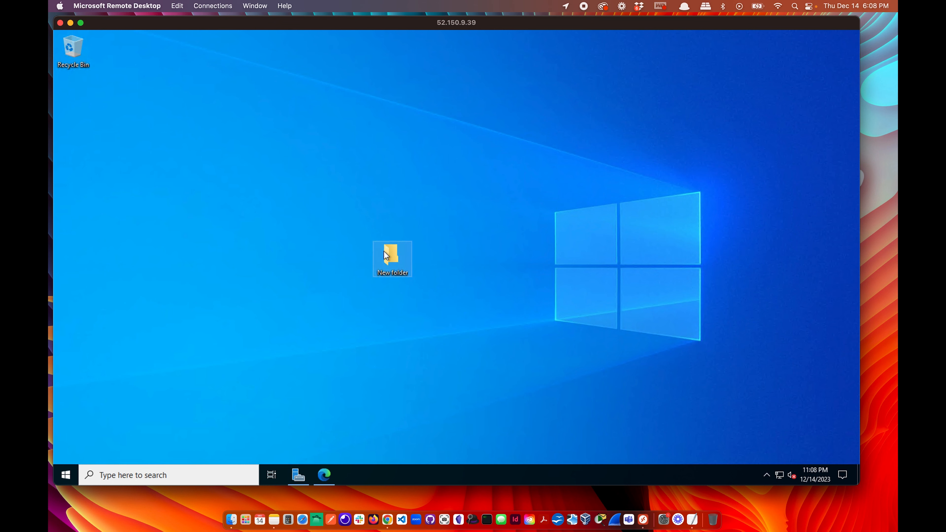
double_click(387, 256)
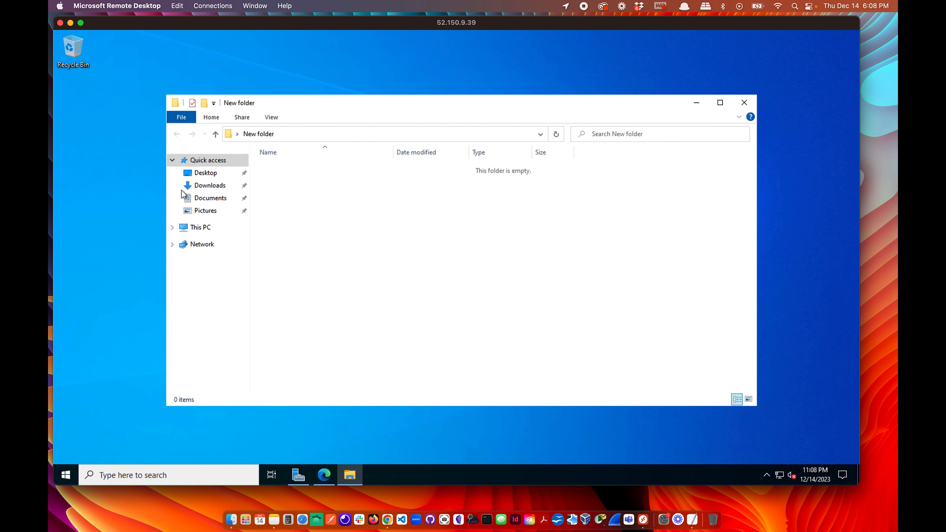
Browse to Downloads, showing names and 1_CREATE_USERS.
click(211, 186)
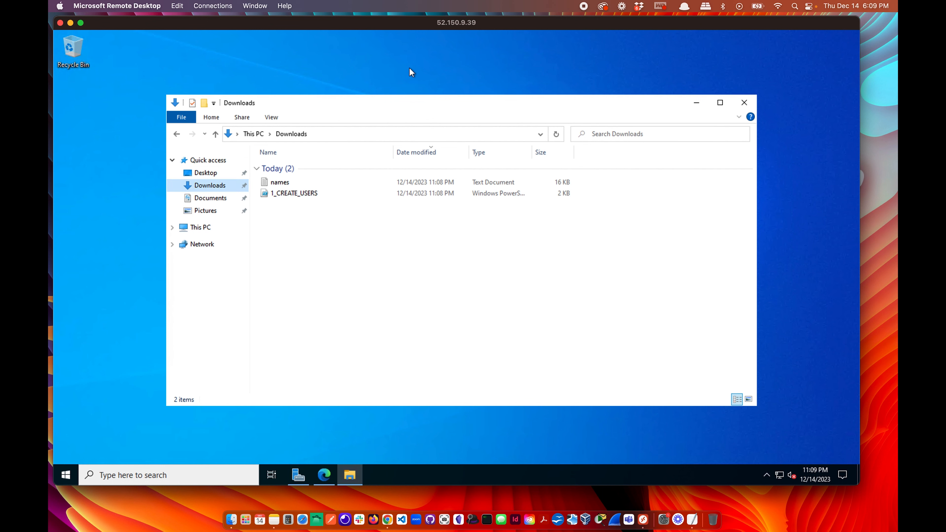
drag(422, 103, 350, 80)
click(208, 167)
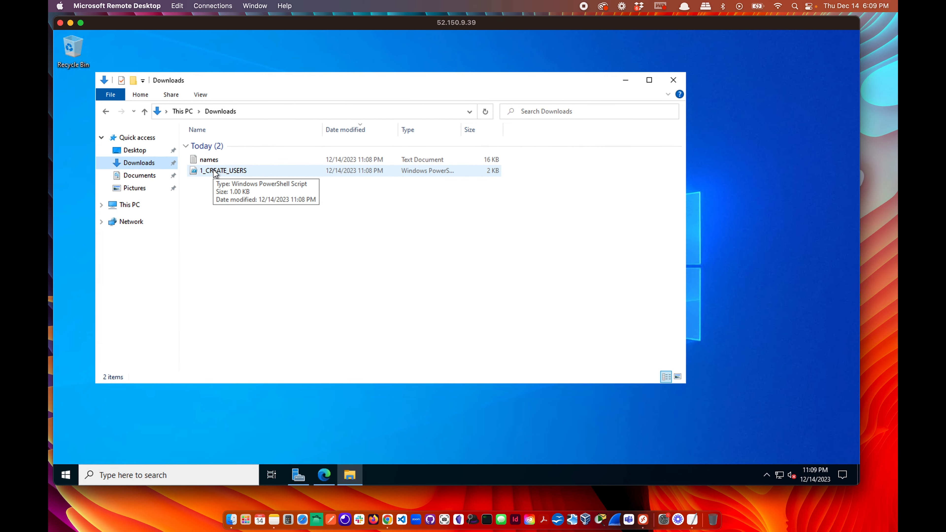
click(244, 184)
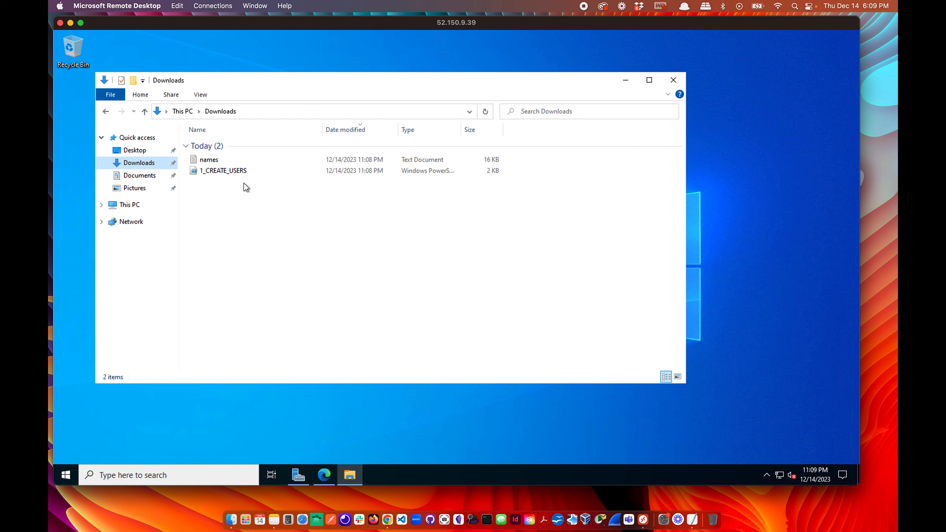
click(404, 522)
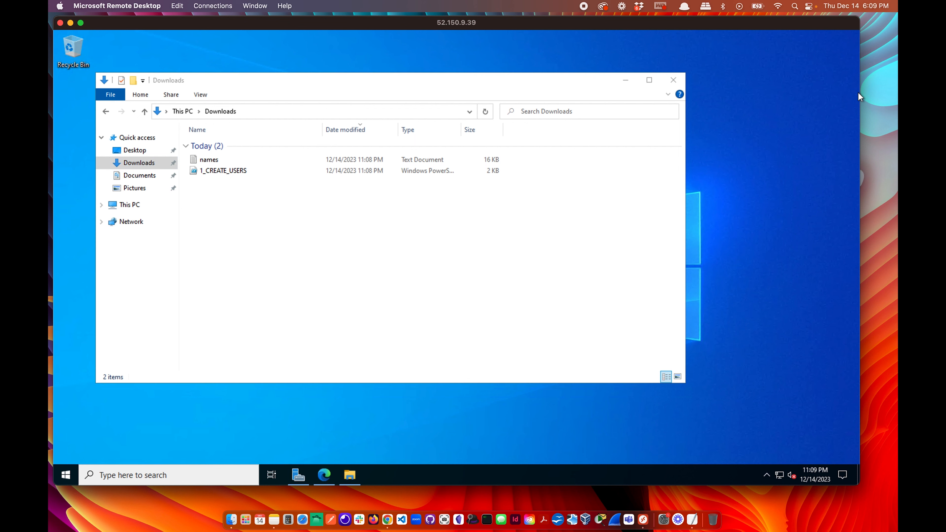
Open 1_CREATE_USERS.ps1 with Notepad, approving the security warning.
right_click(222, 172)
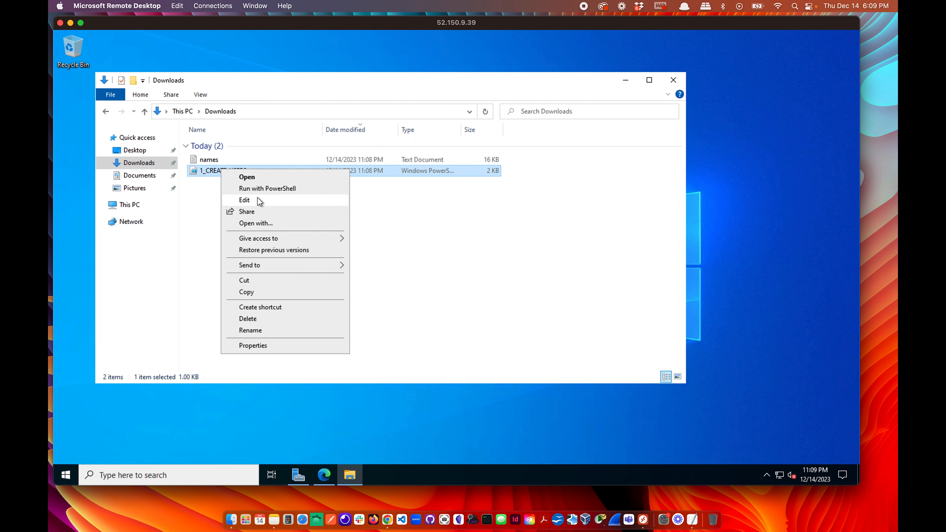
click(268, 224)
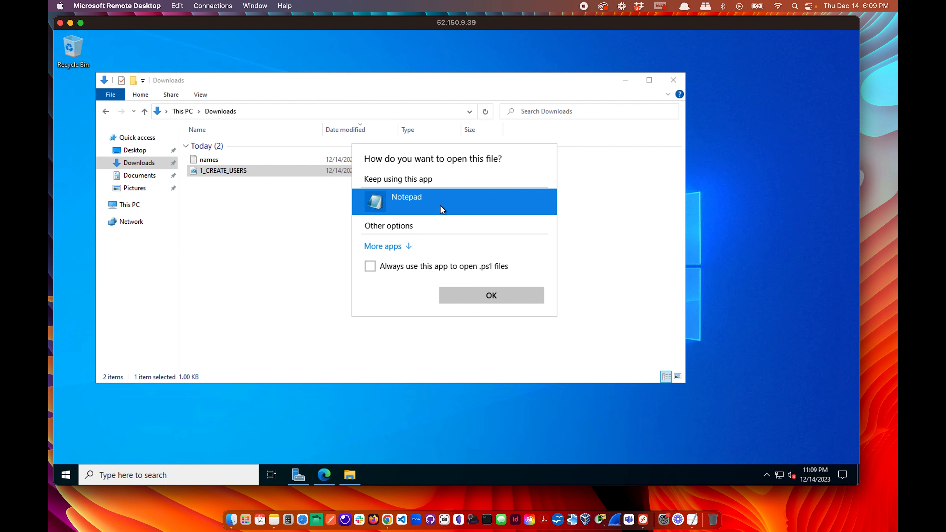
click(470, 294)
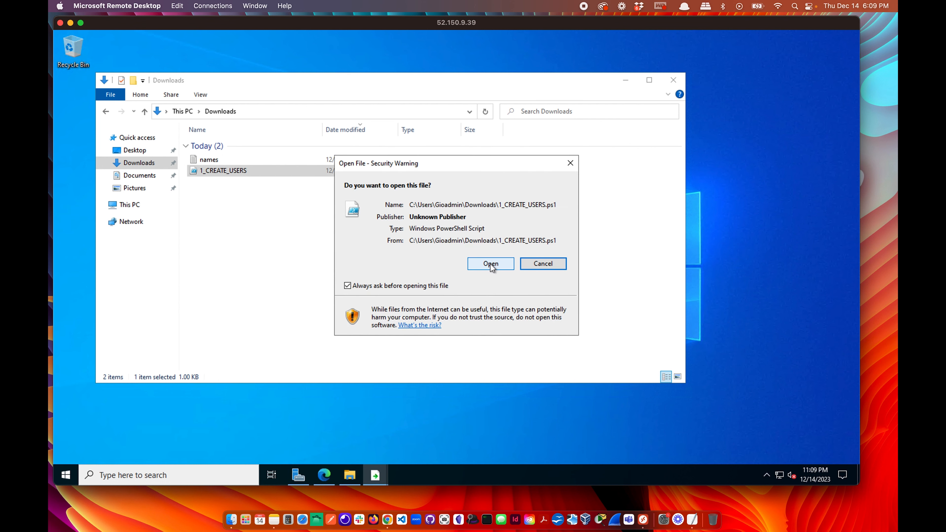
click(490, 264)
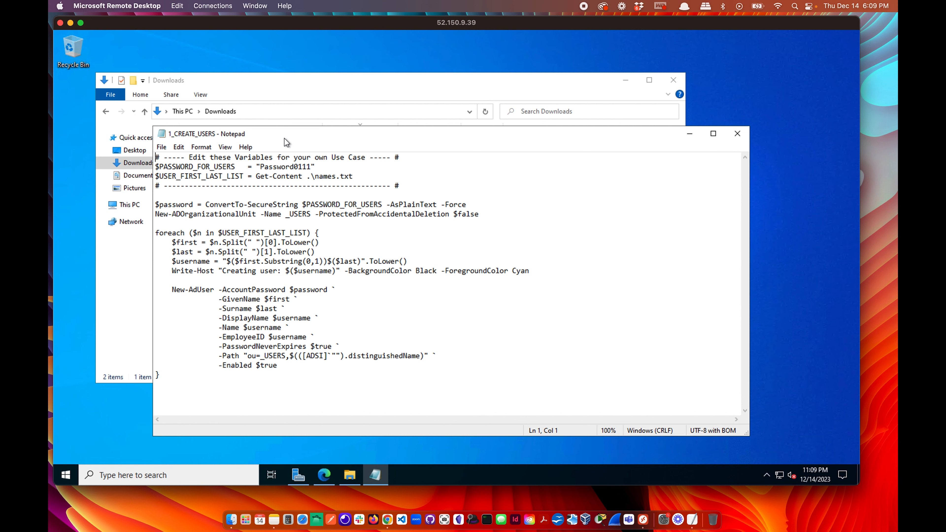
drag(285, 135, 329, 125)
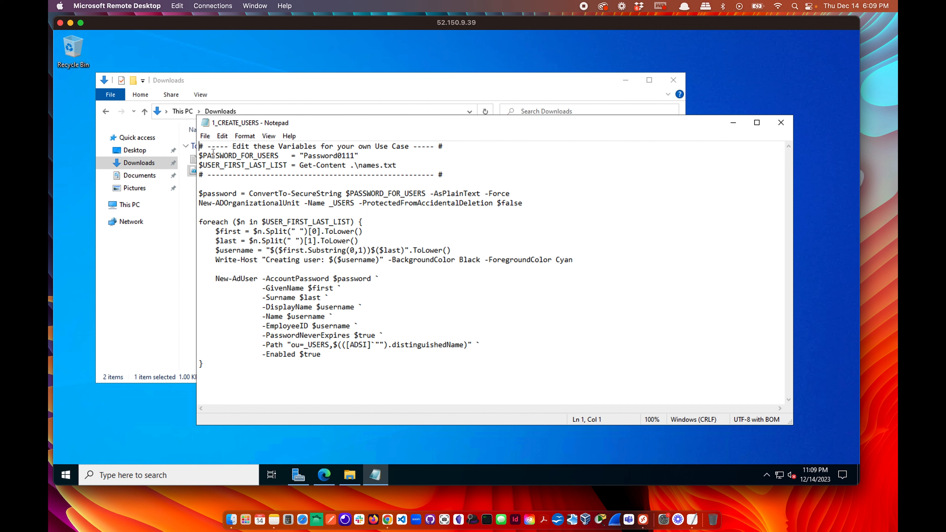
Highlight the script's password variable and its default password value.
drag(202, 156, 279, 156)
click(282, 155)
drag(360, 156, 303, 156)
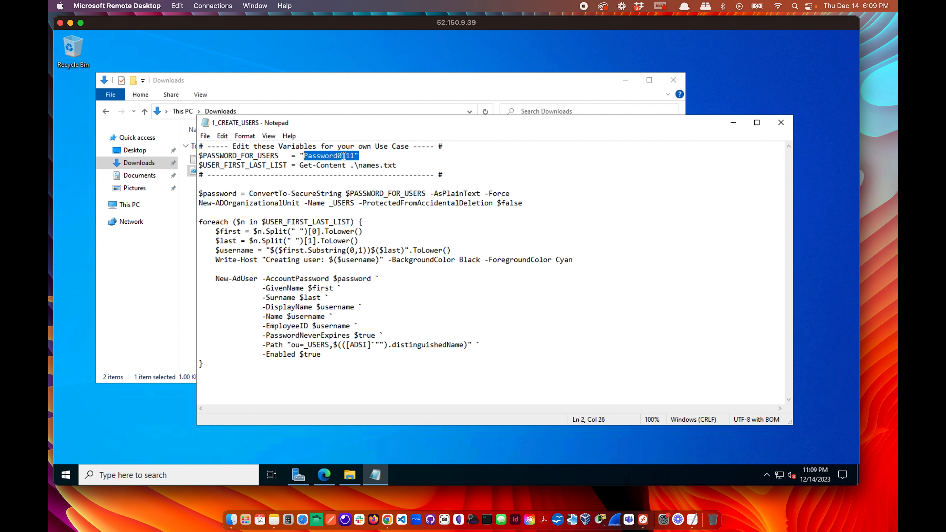
click(245, 165)
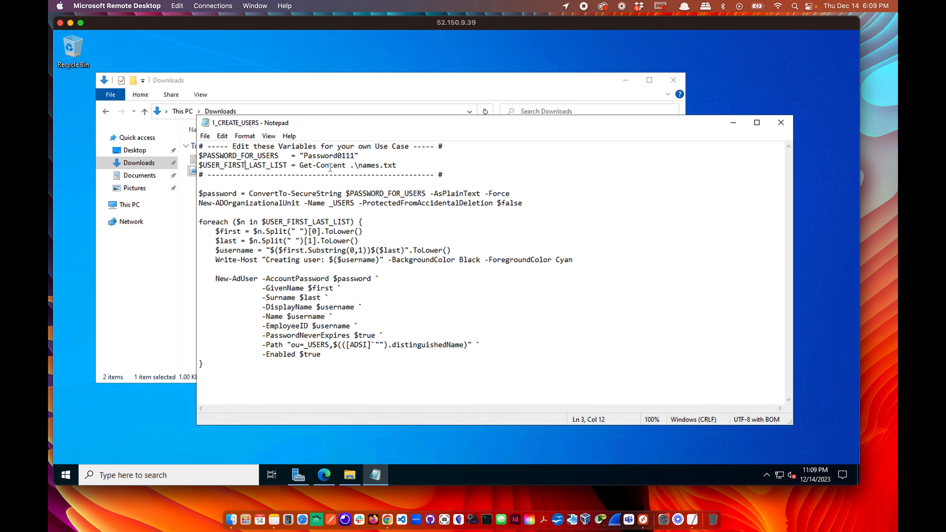
Move the script aside, open names.txt from Downloads, scroll through it, then close it.
drag(382, 129, 414, 128)
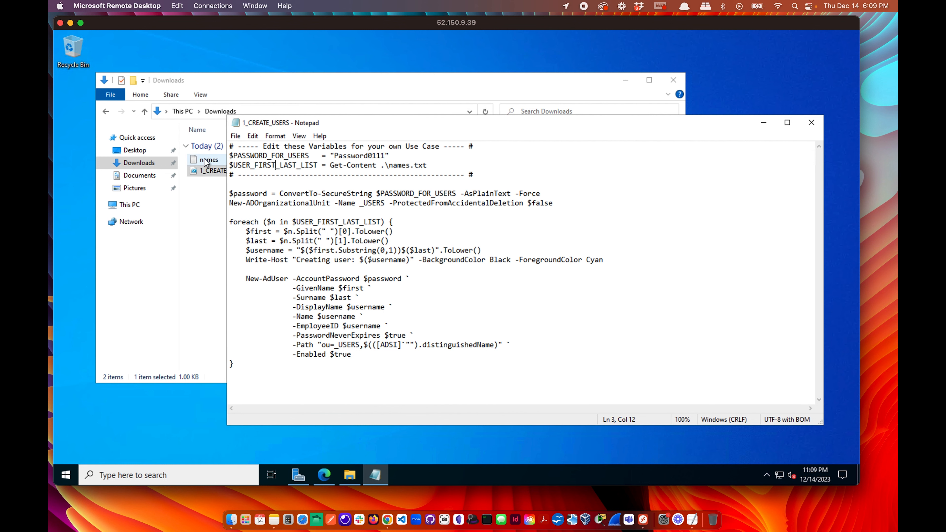
click(206, 79)
drag(205, 79, 184, 79)
double_click(202, 160)
scroll(142, 240, down, 15)
scroll(142, 240, up, 15)
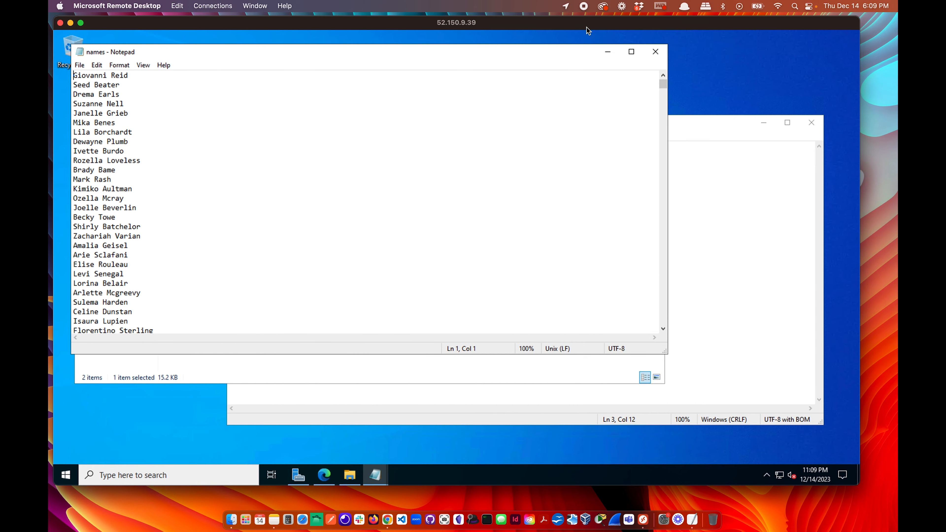
click(655, 51)
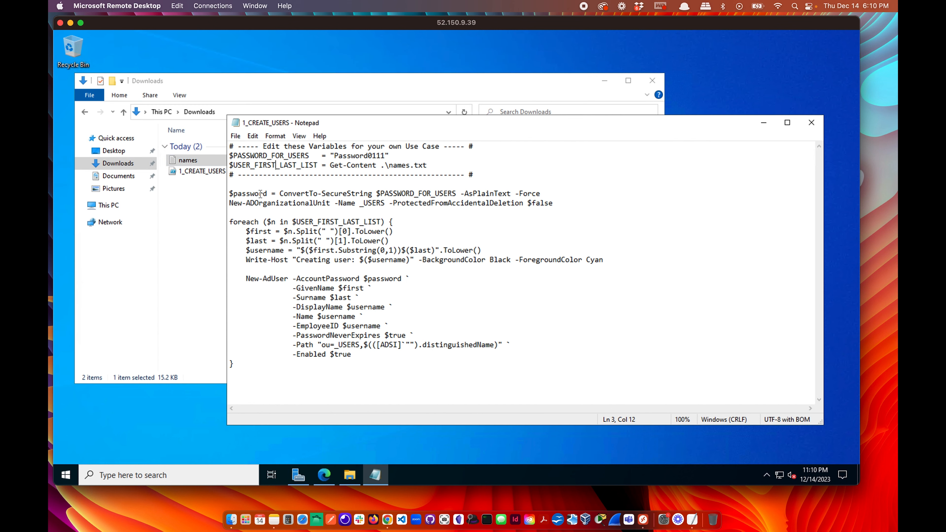
Highlight the ConvertTo-SecureString command, then reopen the names list and minimize it.
drag(280, 193, 373, 193)
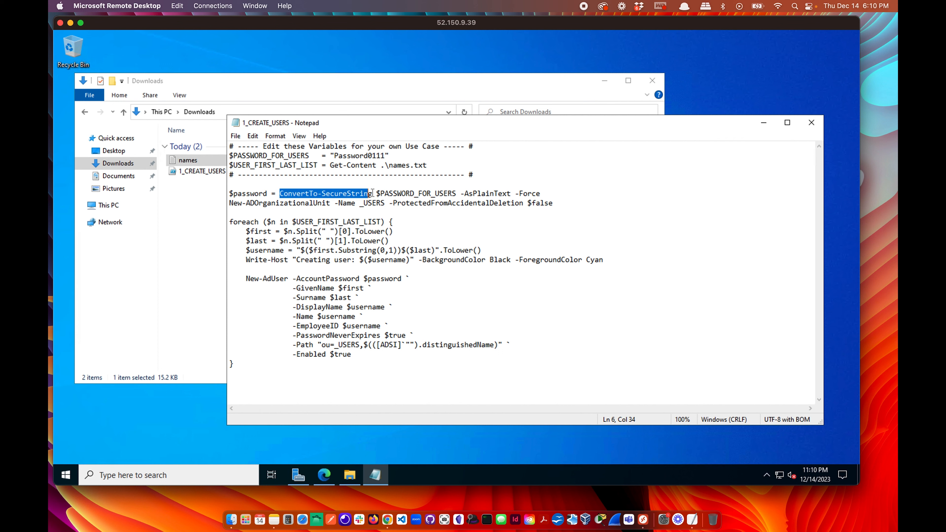
click(491, 194)
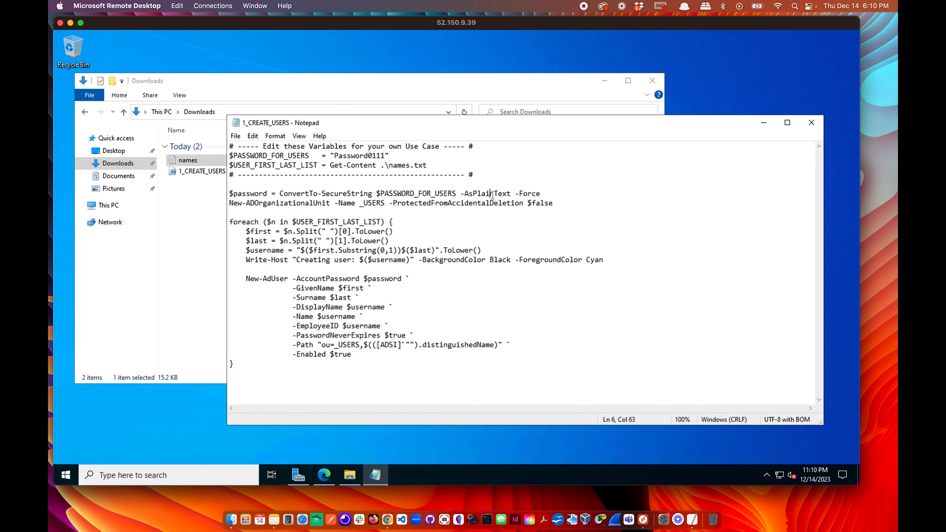
double_click(190, 160)
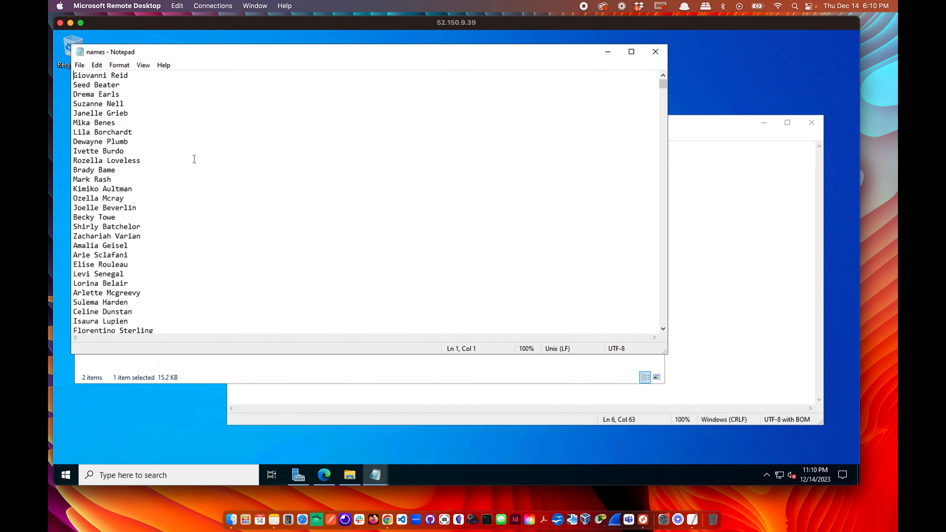
click(607, 52)
click(679, 128)
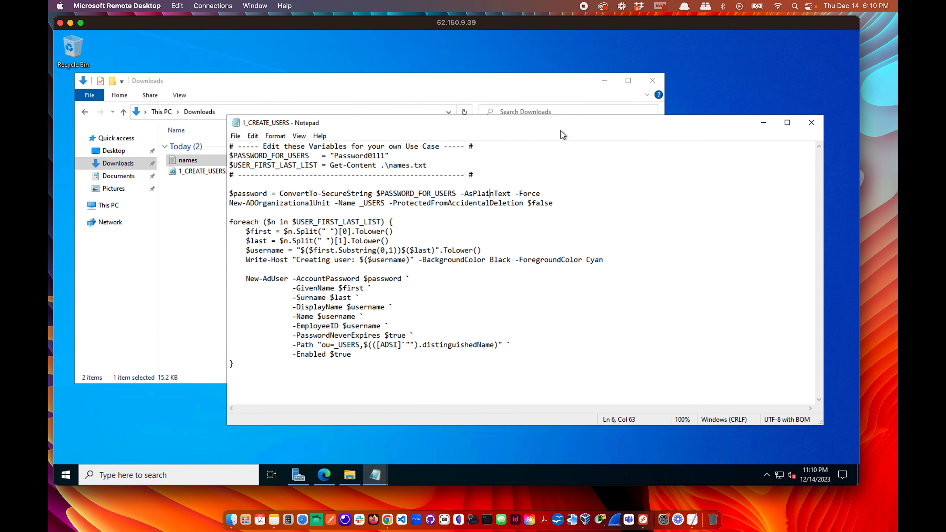
Highlight the default password, the SecureString conversion and the _USERS OU line, then switch to Server Manager.
drag(390, 156, 330, 156)
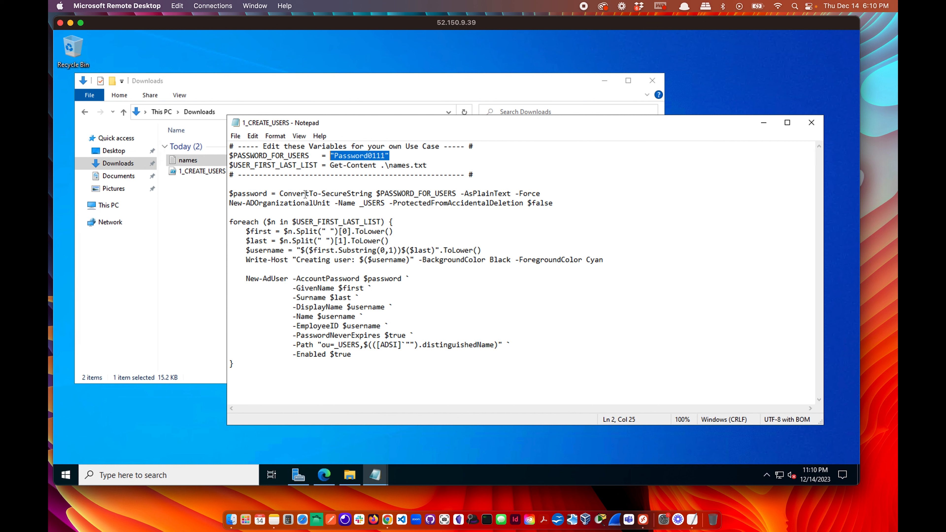
drag(324, 193, 353, 193)
click(373, 193)
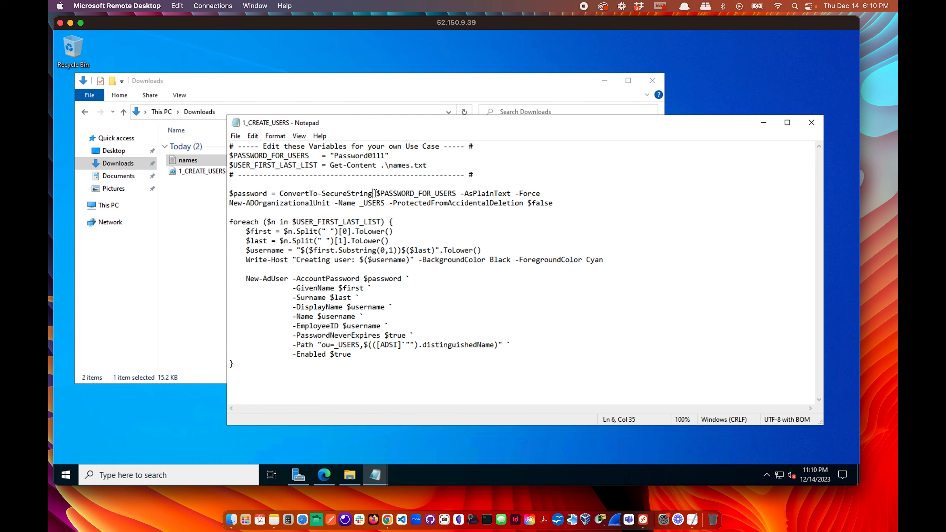
drag(230, 205, 549, 206)
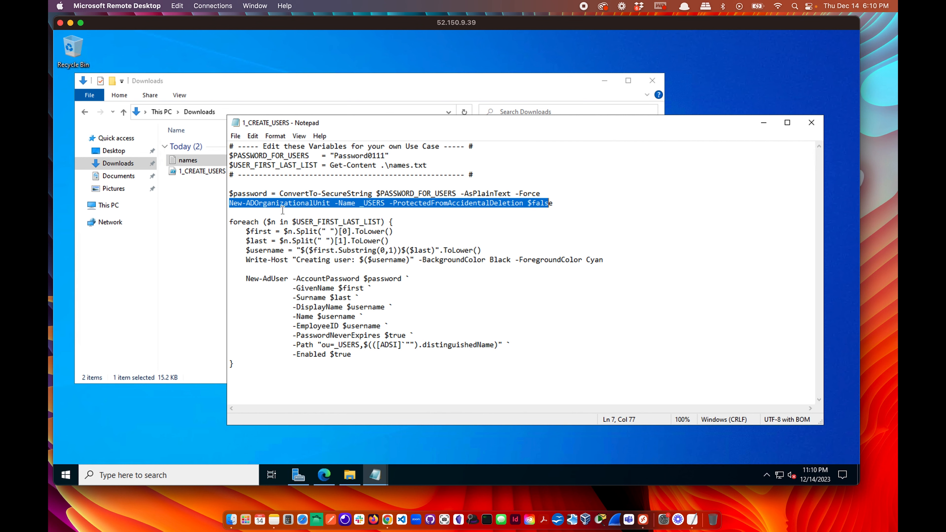
click(252, 205)
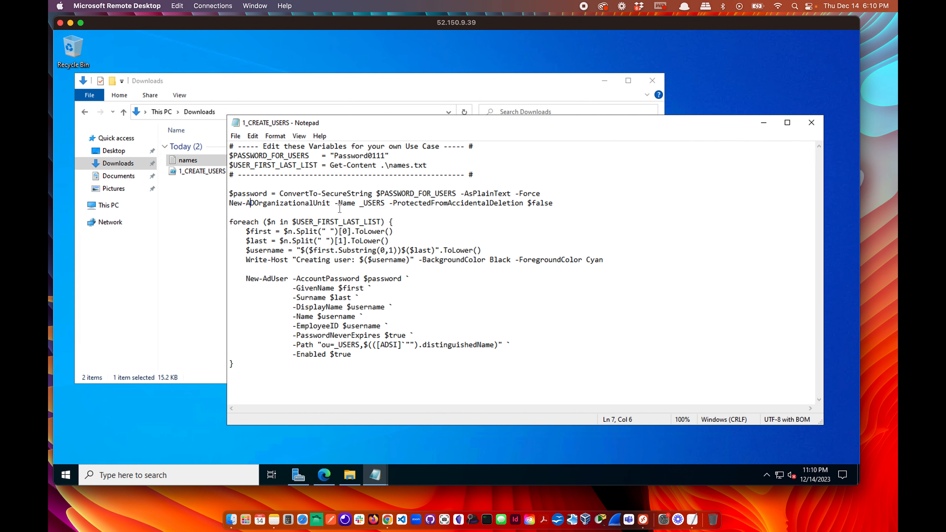
click(298, 476)
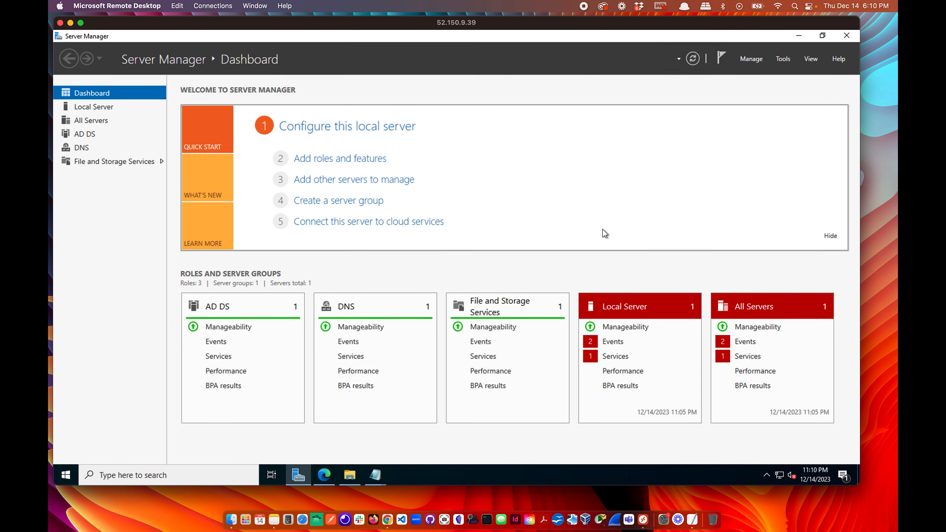
click(782, 58)
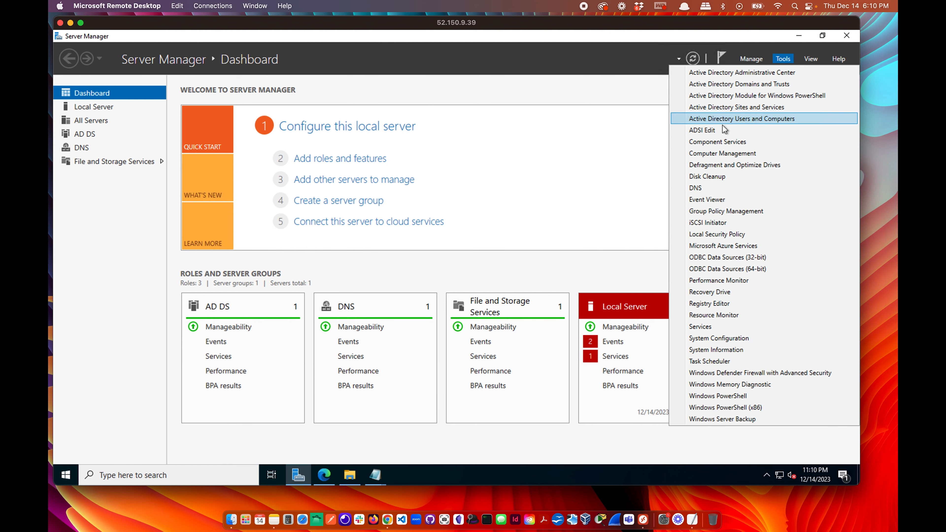
click(726, 123)
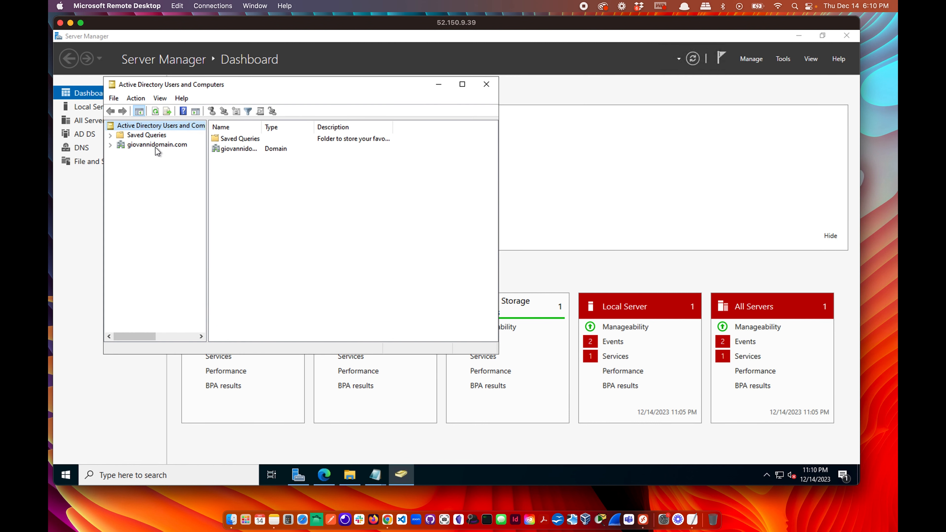
click(136, 144)
double_click(136, 144)
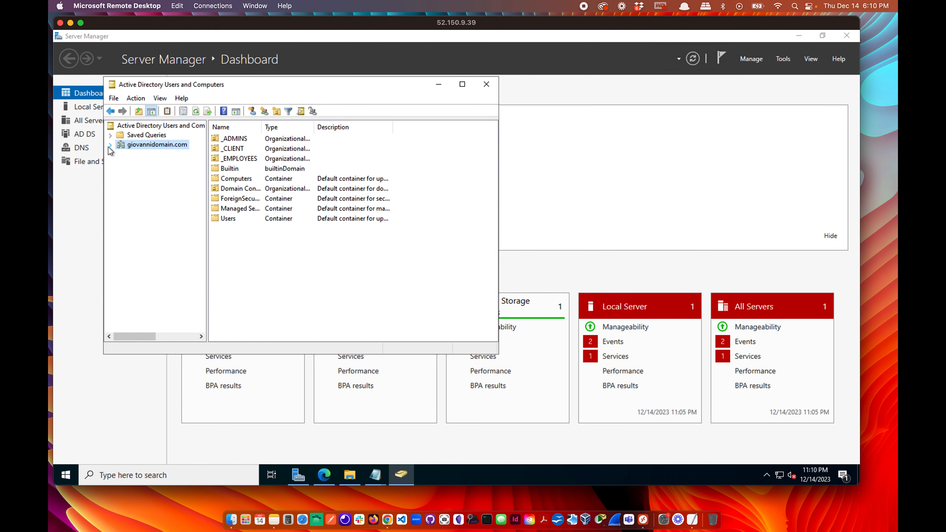
right_click(149, 149)
mouse_move(242, 227)
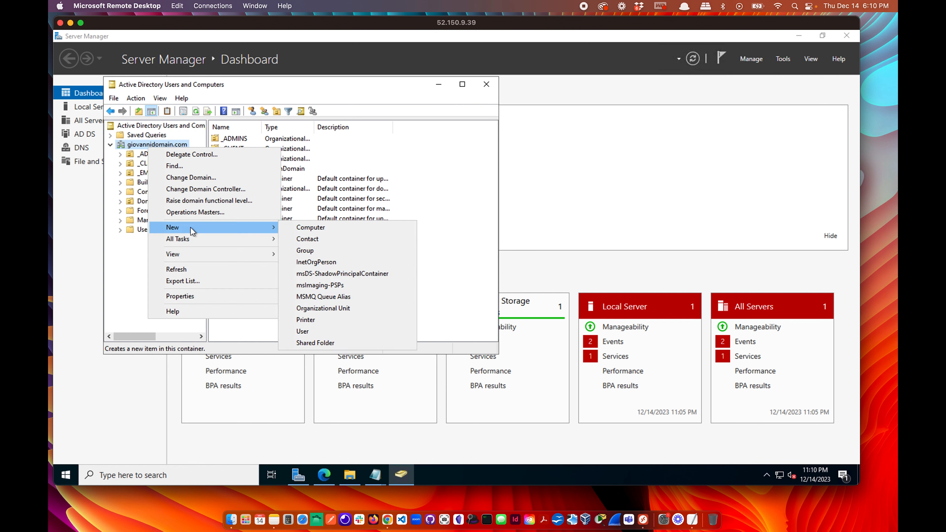
click(323, 309)
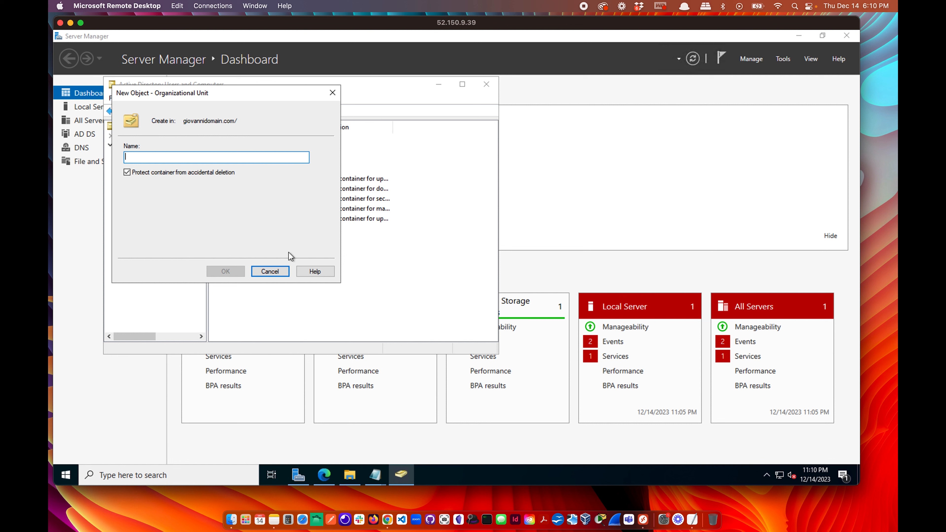
click(127, 172)
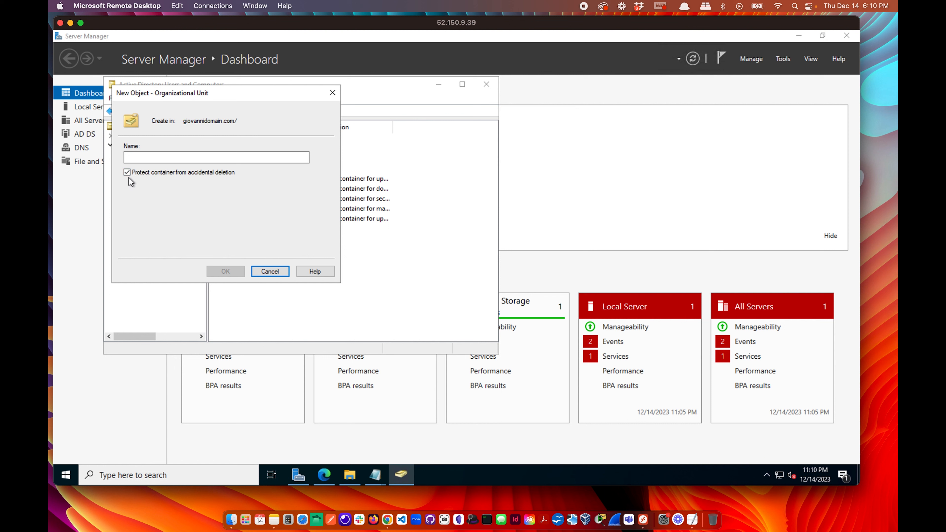
click(270, 271)
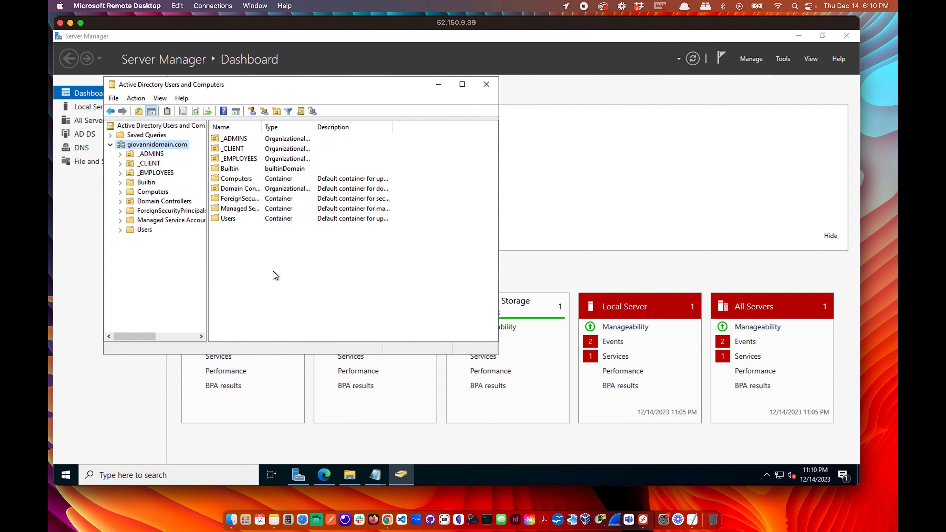
click(486, 84)
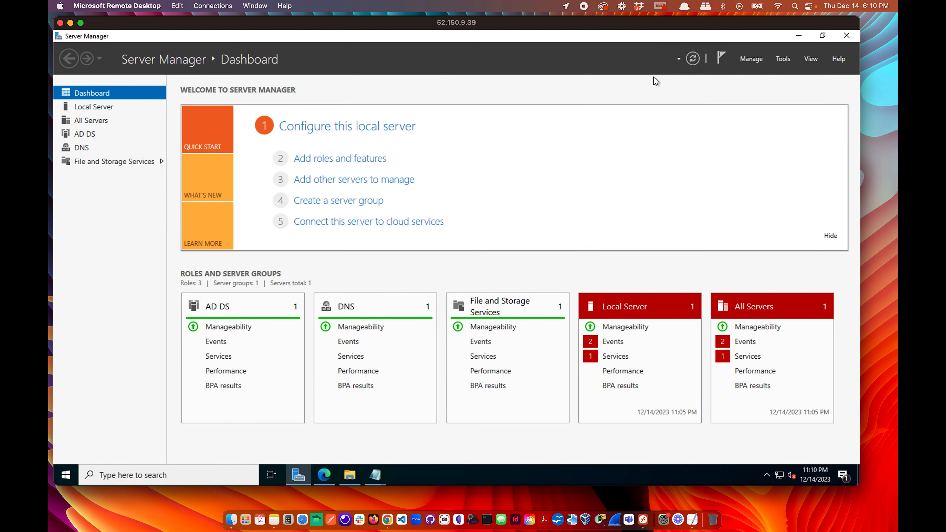
click(799, 36)
Highlight the _USERS name, the foreach loop, its list variable and the $first and $n variables.
drag(372, 203, 376, 203)
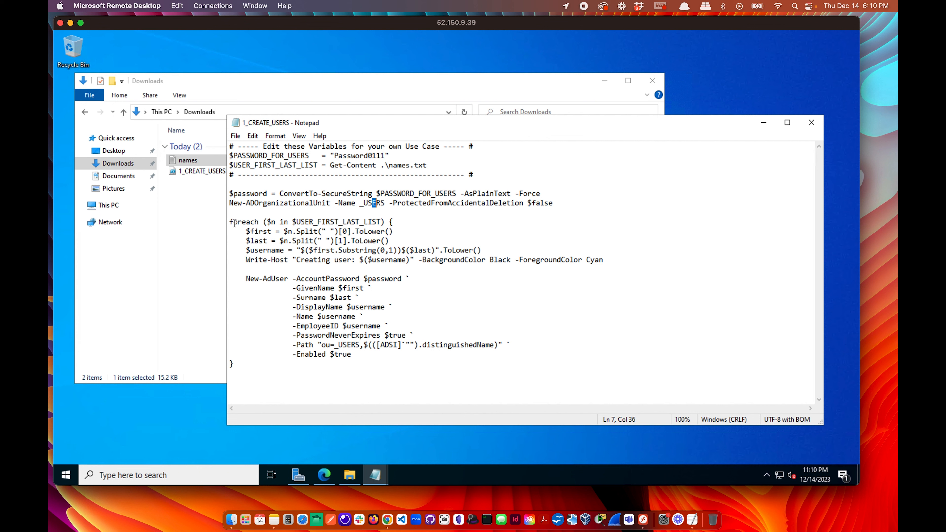
drag(229, 222, 255, 222)
drag(242, 231, 277, 231)
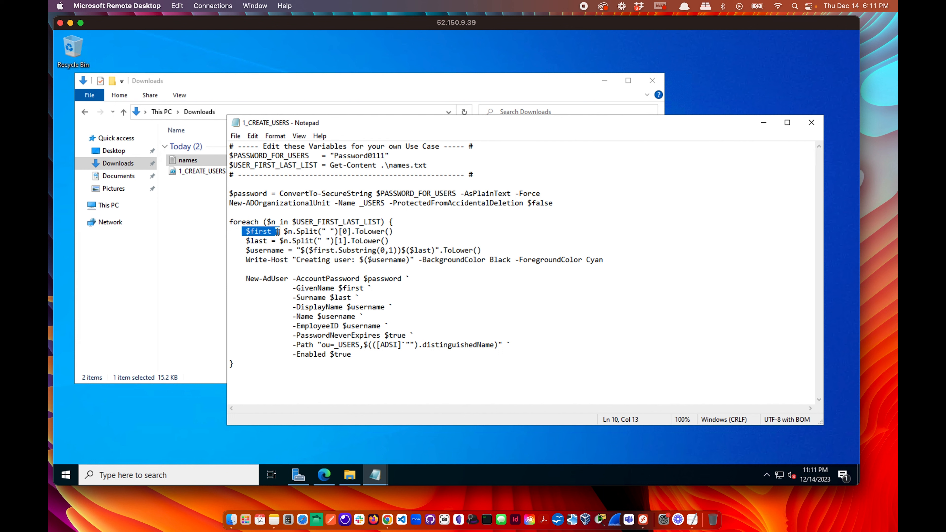
click(255, 232)
click(263, 221)
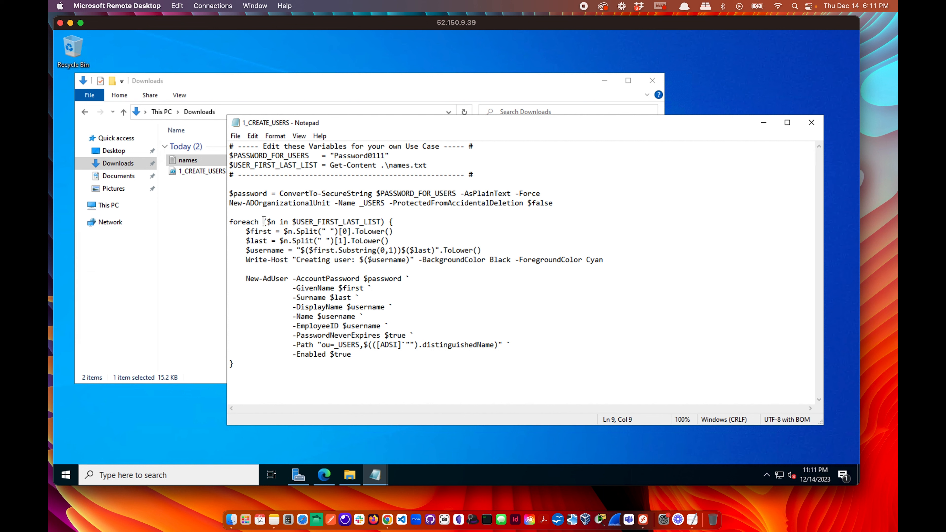
drag(267, 222, 377, 222)
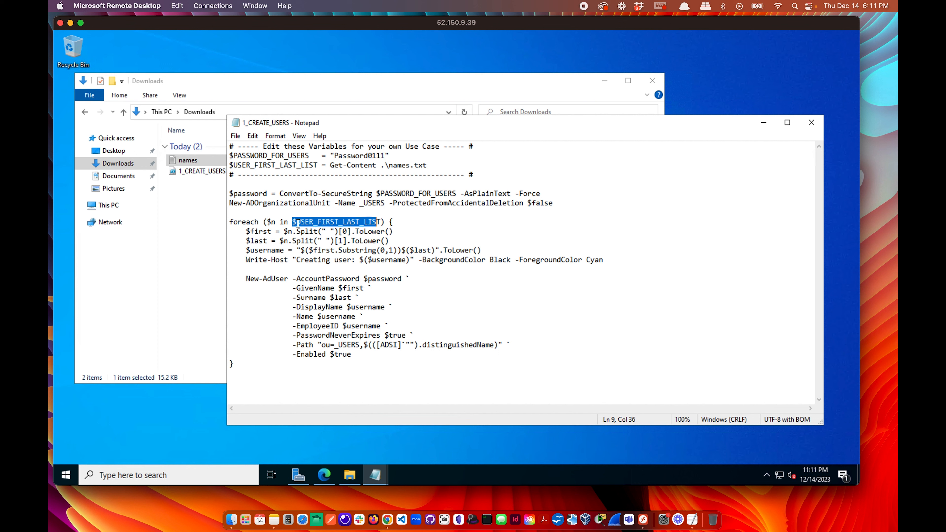
drag(273, 223, 268, 222)
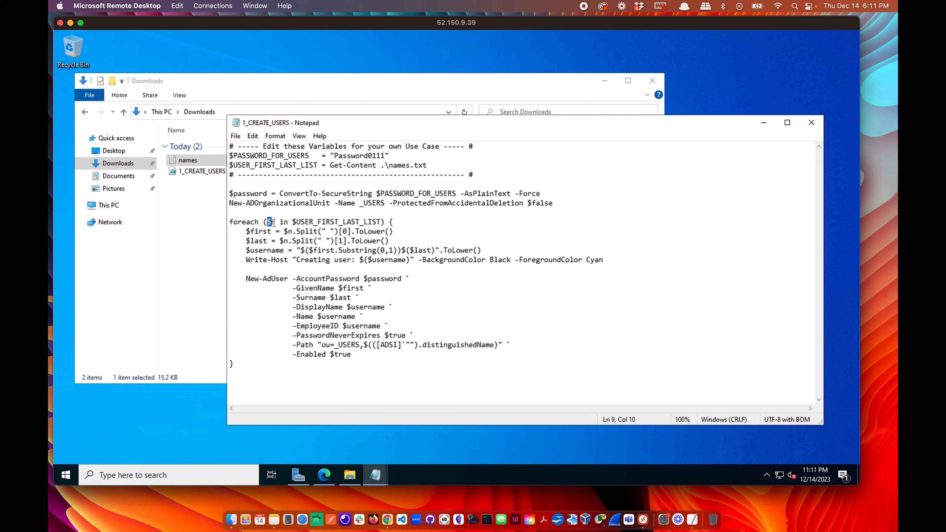
Open names.txt and narrow the script window so the first name shows beside it.
double_click(187, 160)
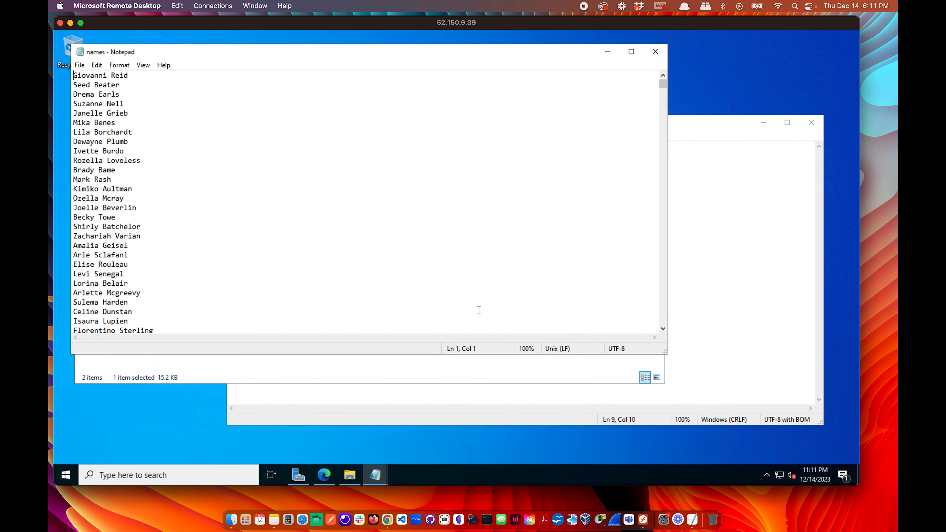
click(333, 398)
drag(227, 337, 343, 338)
drag(133, 76, 73, 76)
click(705, 211)
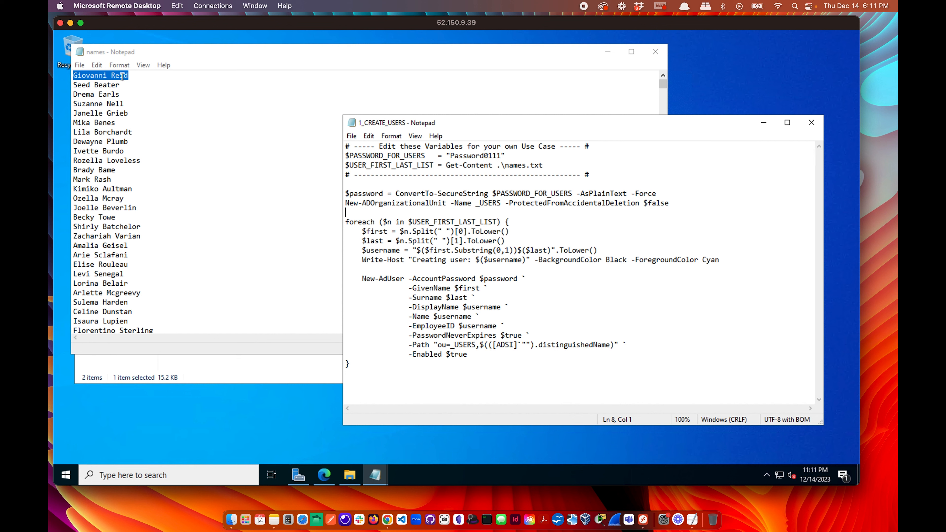
drag(392, 222, 385, 222)
key(super)
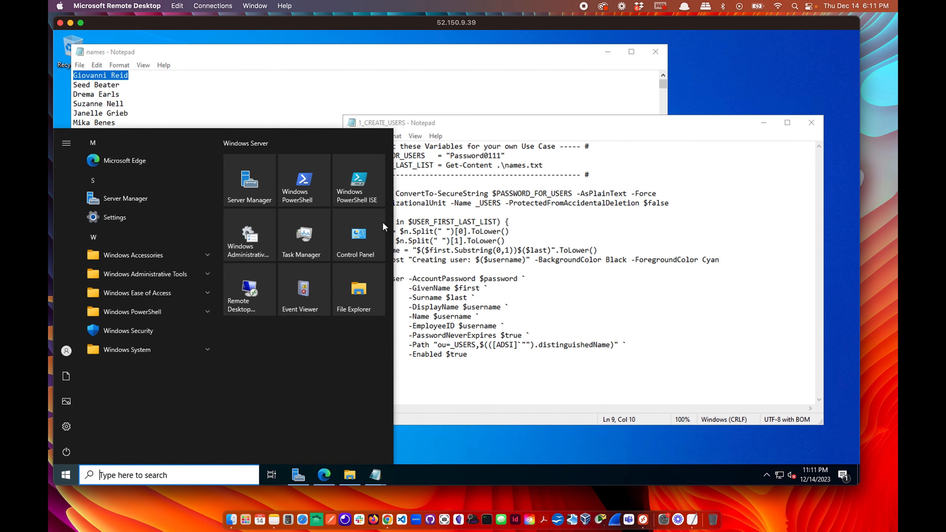
text(Gi)
click(603, 258)
click(392, 222)
key(BackSpace)
key(BackSpace)
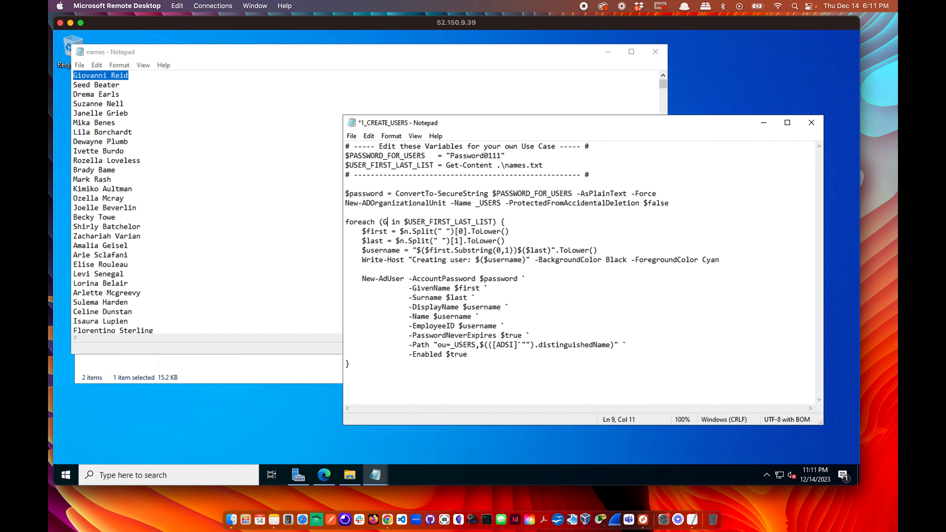
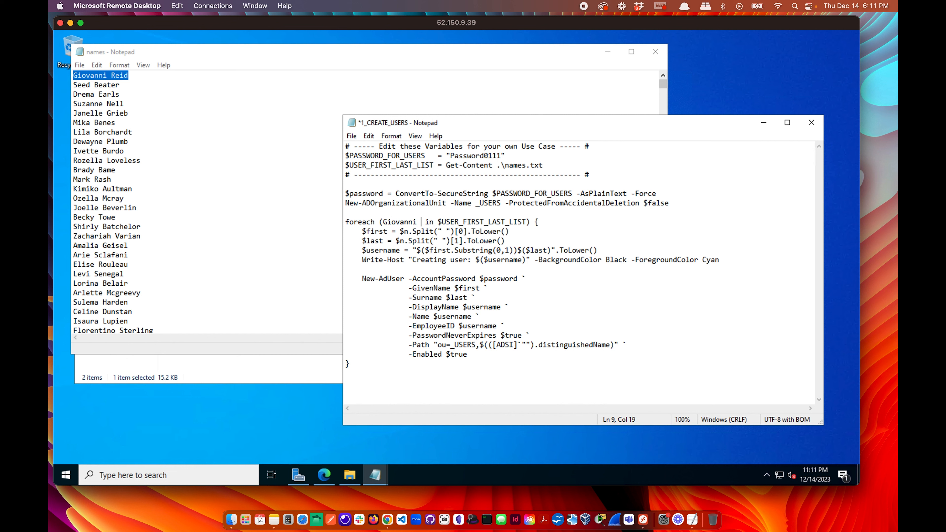
Paste the second name from the list in its place, undo, and restore $n.
drag(437, 222, 383, 223)
drag(121, 85, 76, 85)
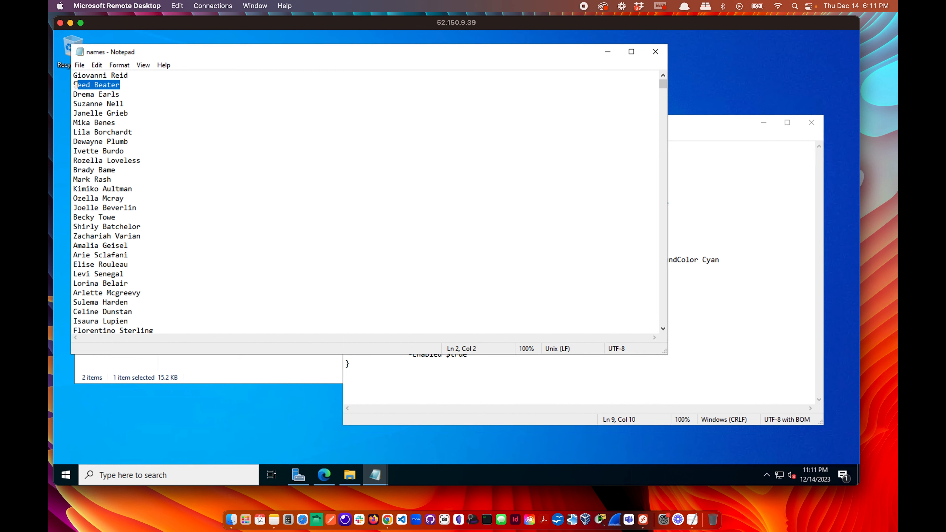
click(711, 238)
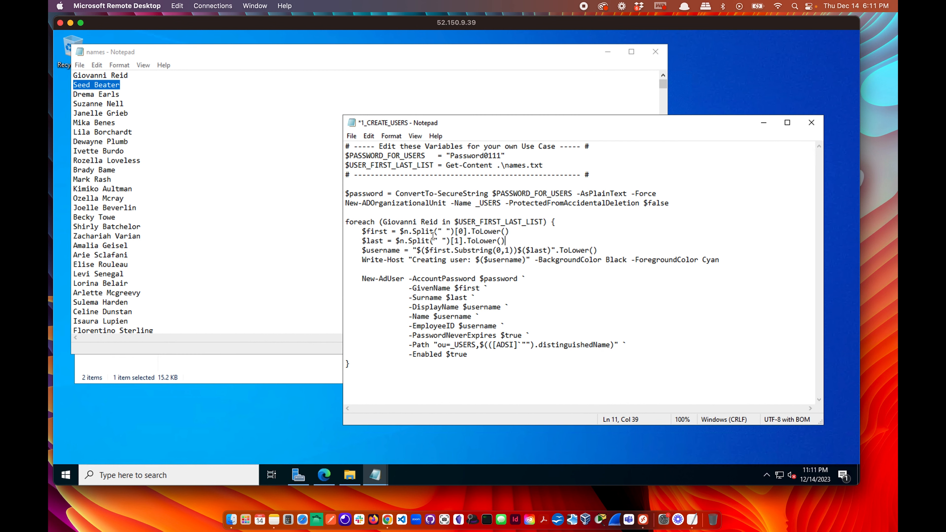
drag(438, 222, 386, 221)
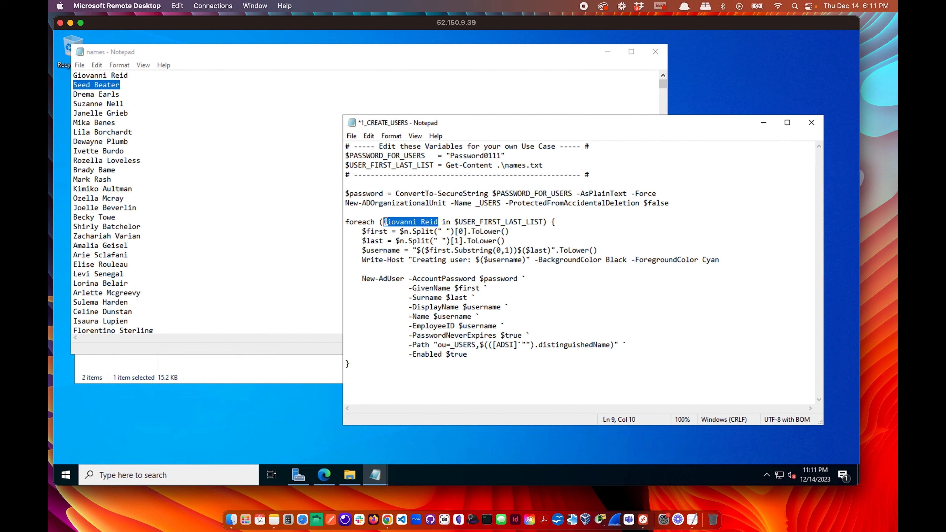
text(Seed Beater)
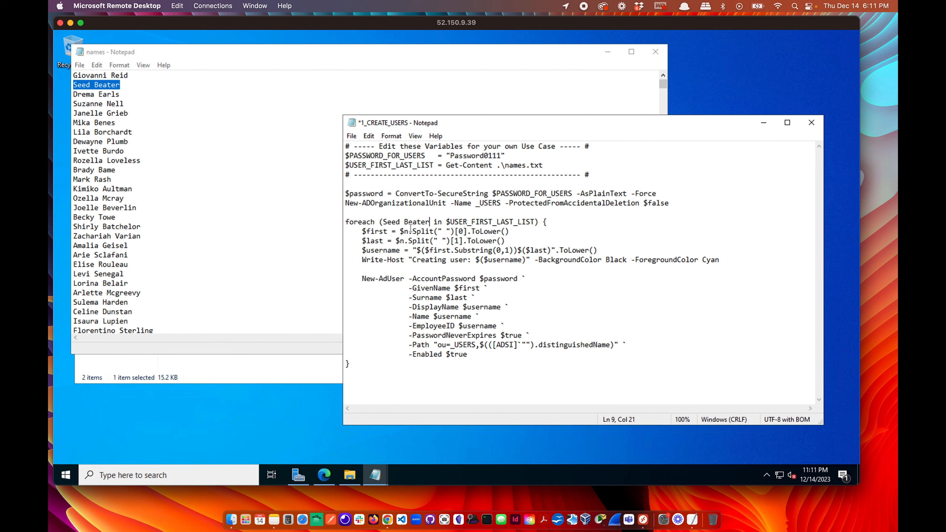
key(ctrl+z)
key(ctrl+z)
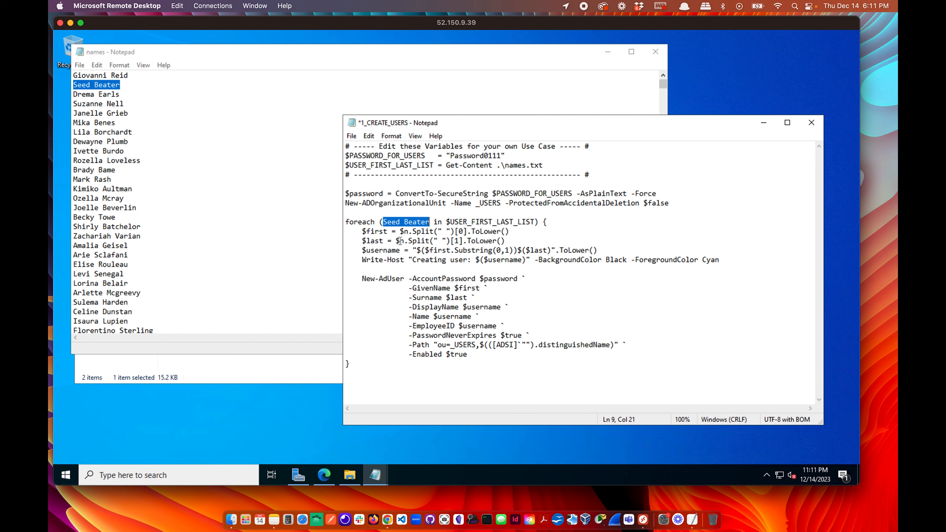
key(ctrl+z)
click(426, 241)
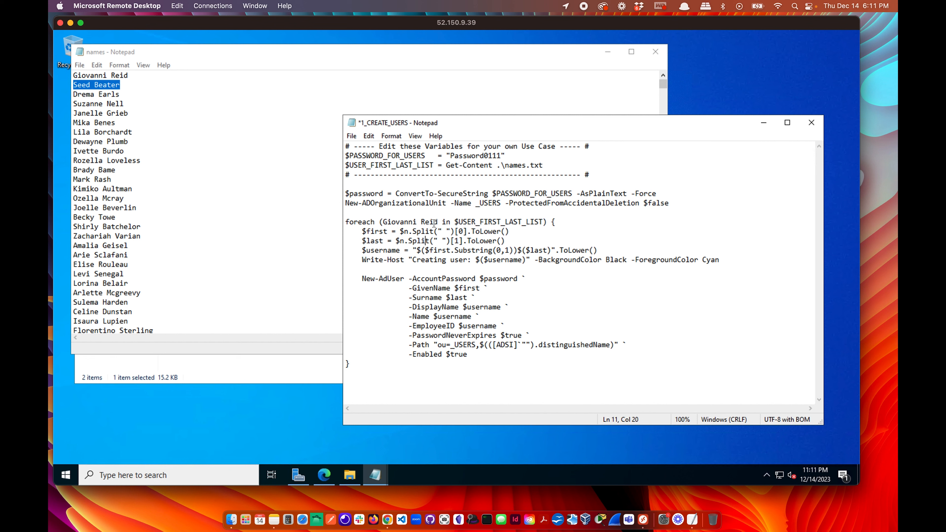
click(437, 219)
drag(438, 221, 385, 221)
text($n)
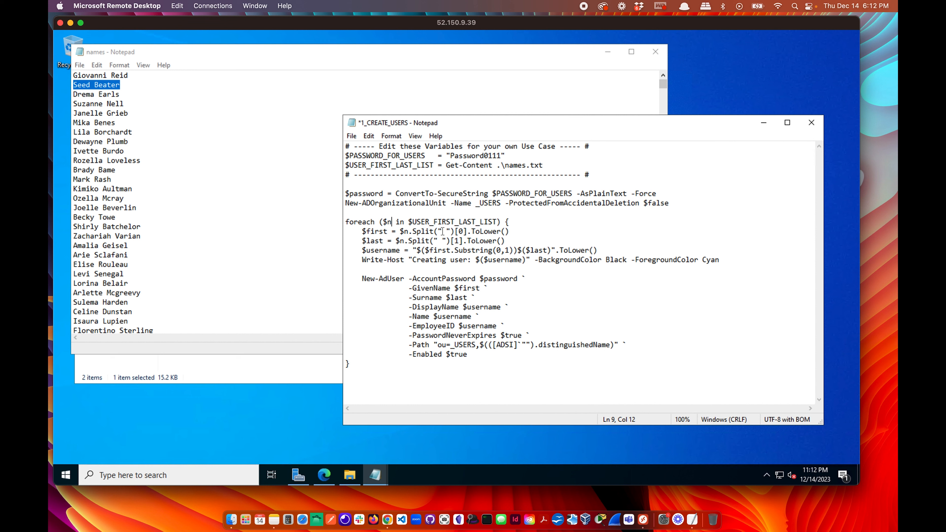
Mark the space between first and last name, then narrow the names window to reveal the script.
click(116, 75)
drag(115, 75, 108, 75)
click(109, 76)
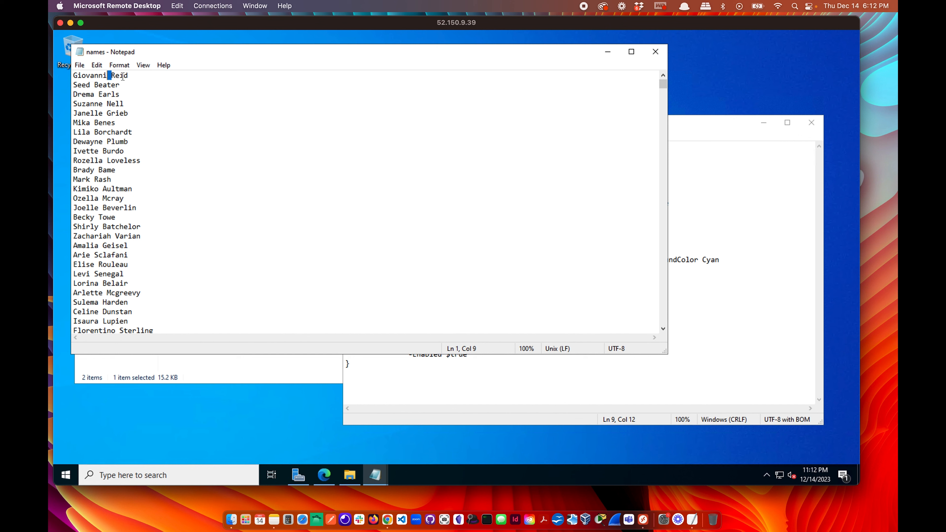
click(806, 214)
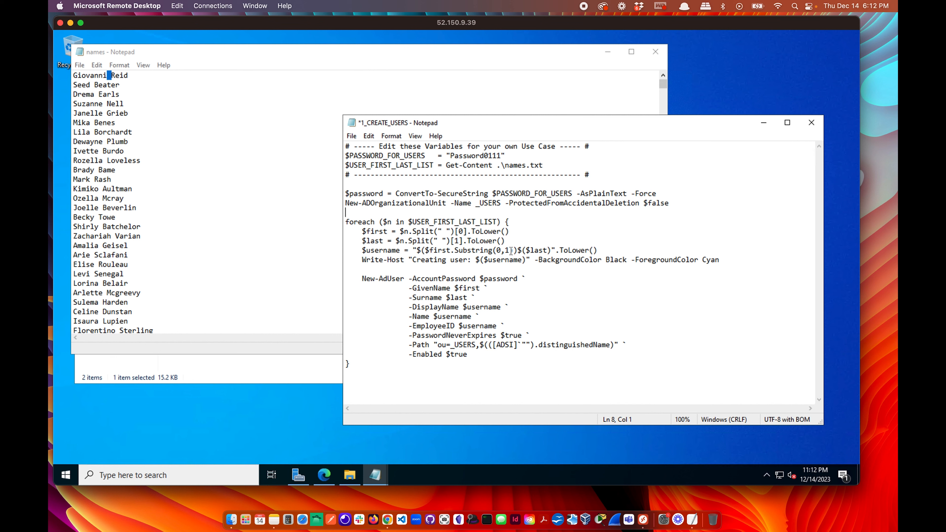
click(123, 77)
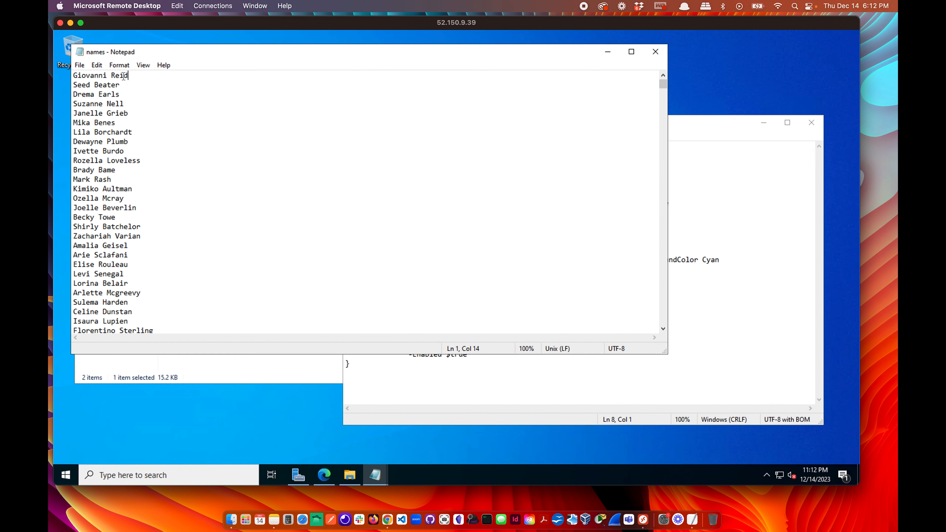
scroll(667, 209, down, 9)
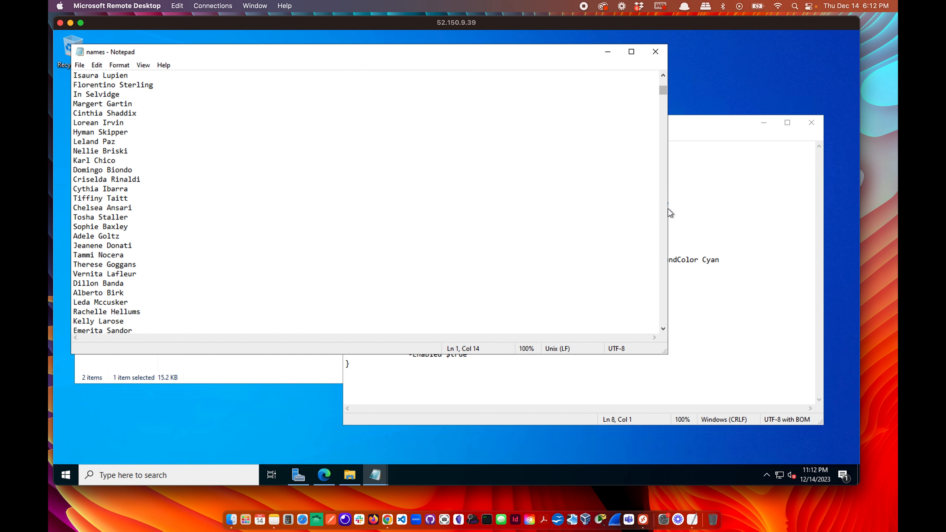
drag(669, 209, 307, 209)
scroll(261, 208, up, 9)
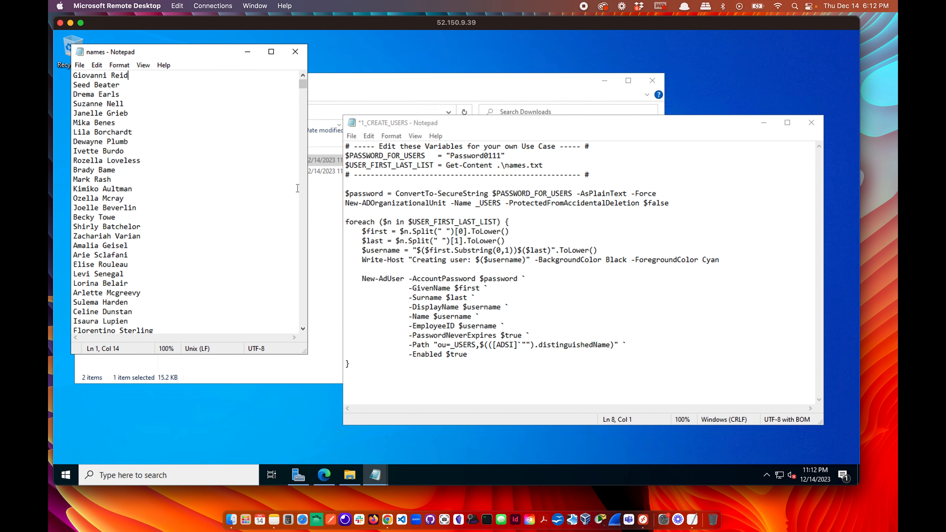
Review the split on space, the Substring(0,1) username line, the Write-Host message and New-AdUser.
click(444, 241)
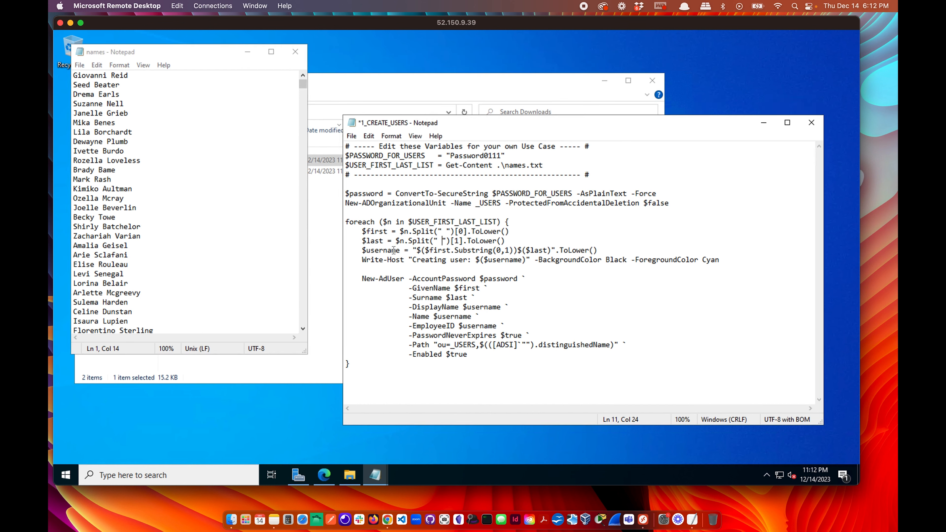
click(417, 250)
double_click(499, 251)
drag(362, 260, 469, 260)
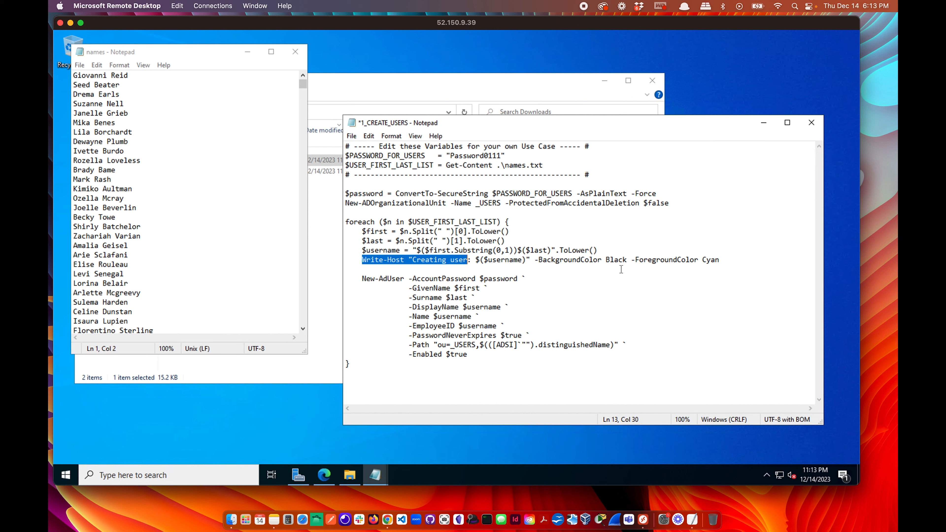
click(634, 269)
drag(729, 260, 361, 263)
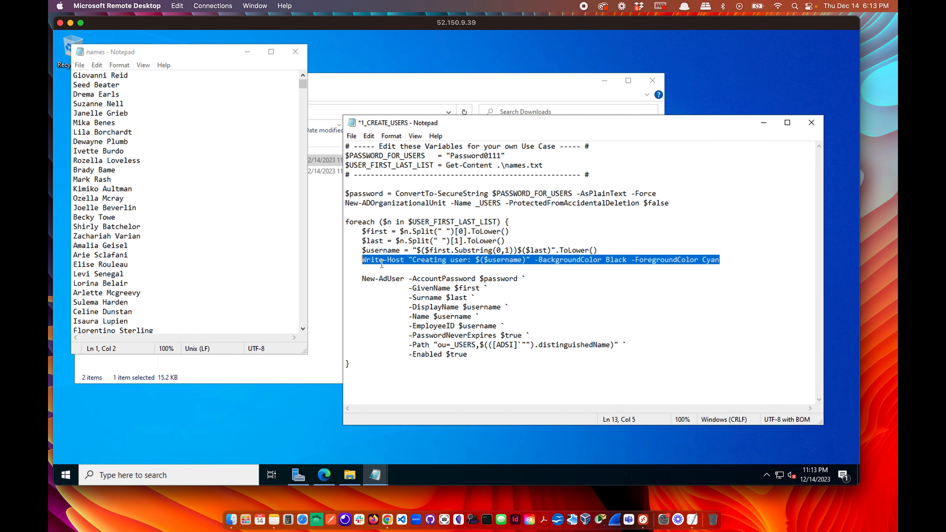
click(665, 269)
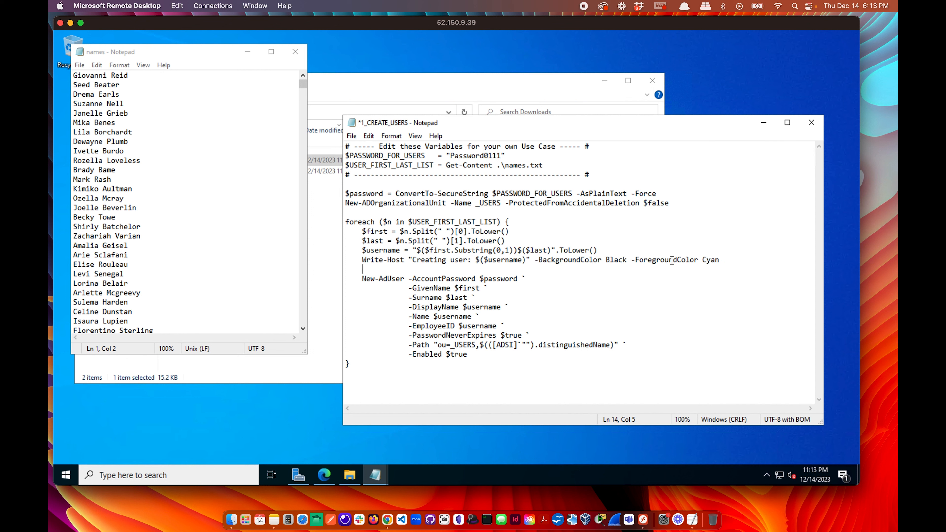
click(359, 260)
mouse_move(397, 261)
mouse_down()
mouse_move(485, 260)
mouse_move(413, 261)
mouse_up()
click(484, 260)
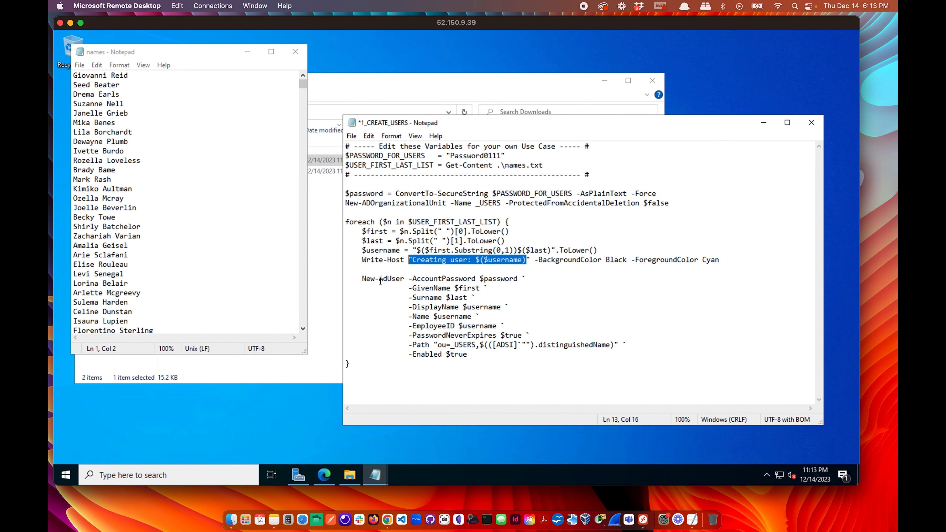
drag(361, 278, 404, 279)
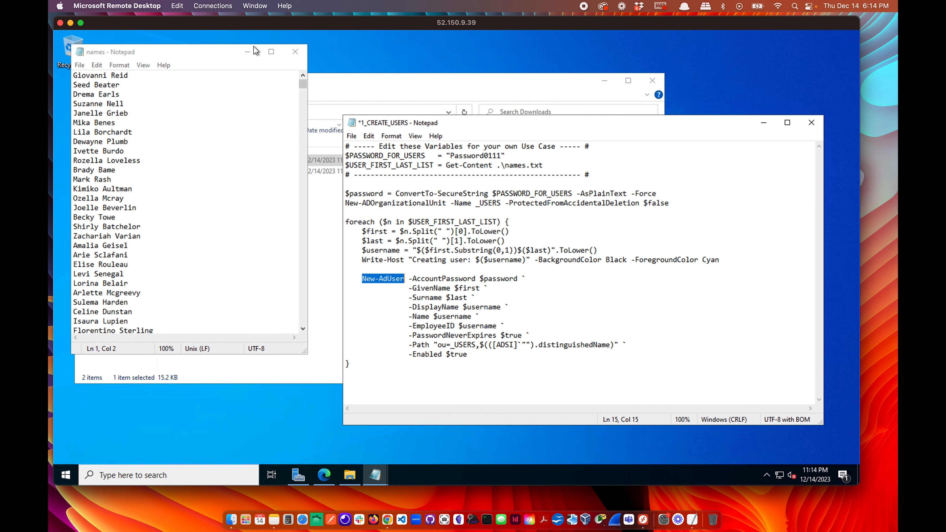
Minimize the names list, highlight the _USERS OU name, and bring Downloads forward.
click(249, 51)
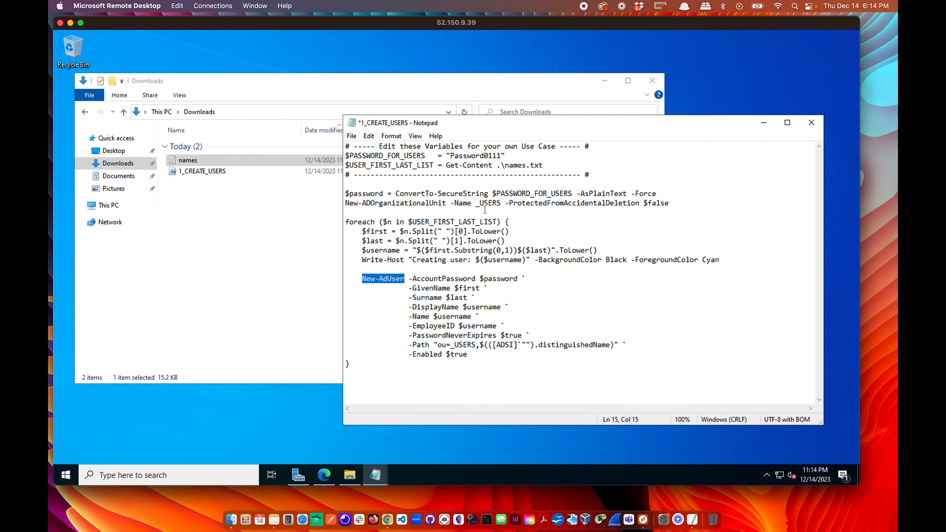
drag(476, 203, 500, 205)
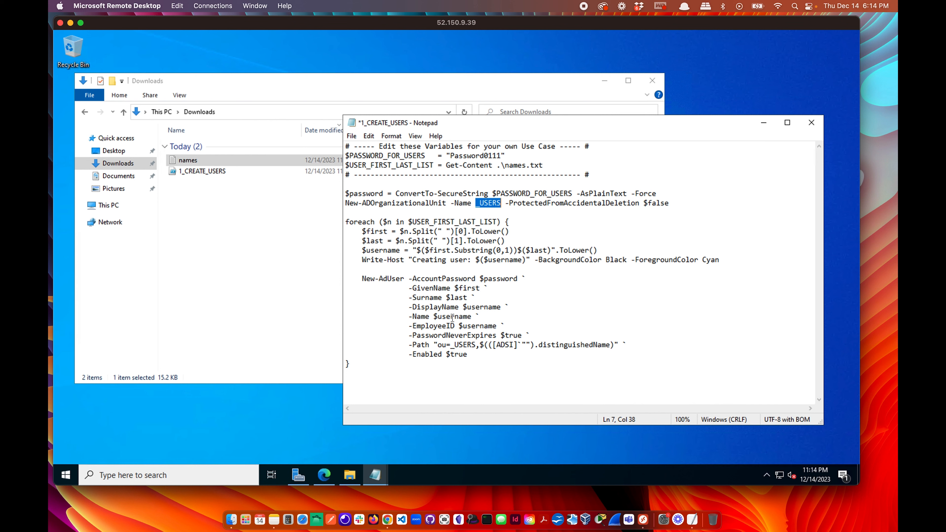
click(502, 306)
drag(500, 204, 481, 203)
click(520, 239)
click(229, 237)
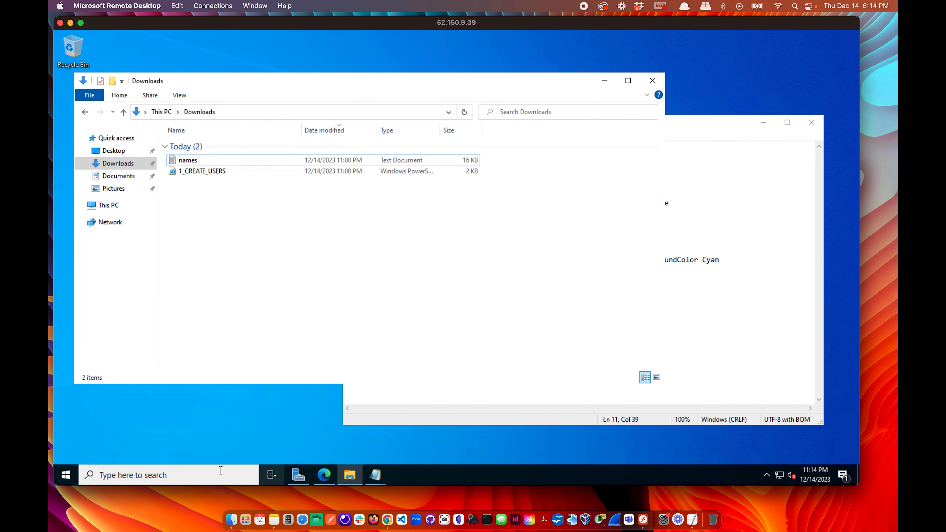
Search for powershell and run Windows PowerShell ISE as administrator, accepting the UAC prompt.
click(183, 475)
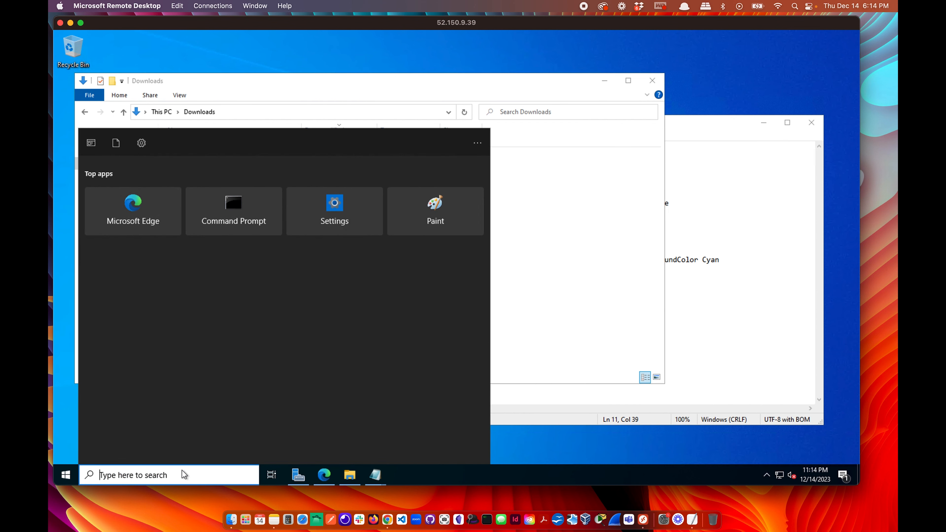
click(66, 475)
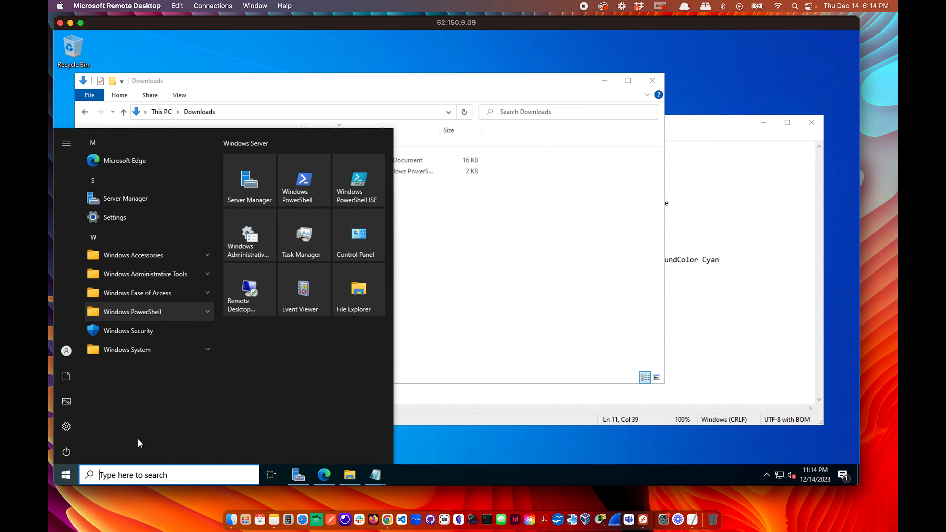
click(143, 473)
text(powe)
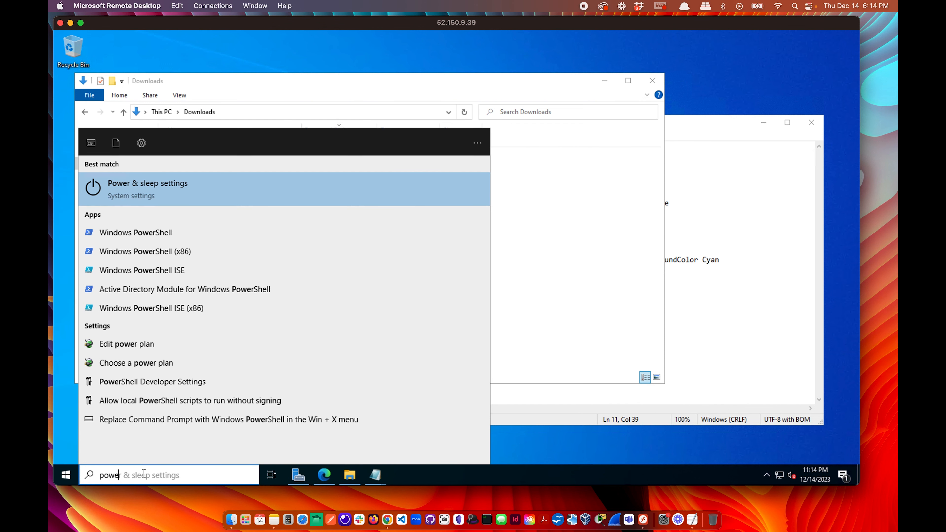
text(rshell)
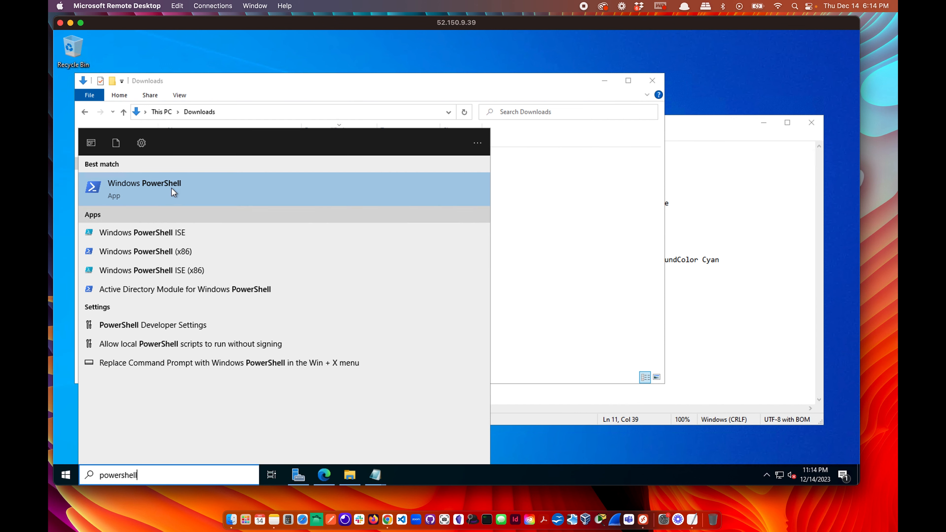
right_click(165, 235)
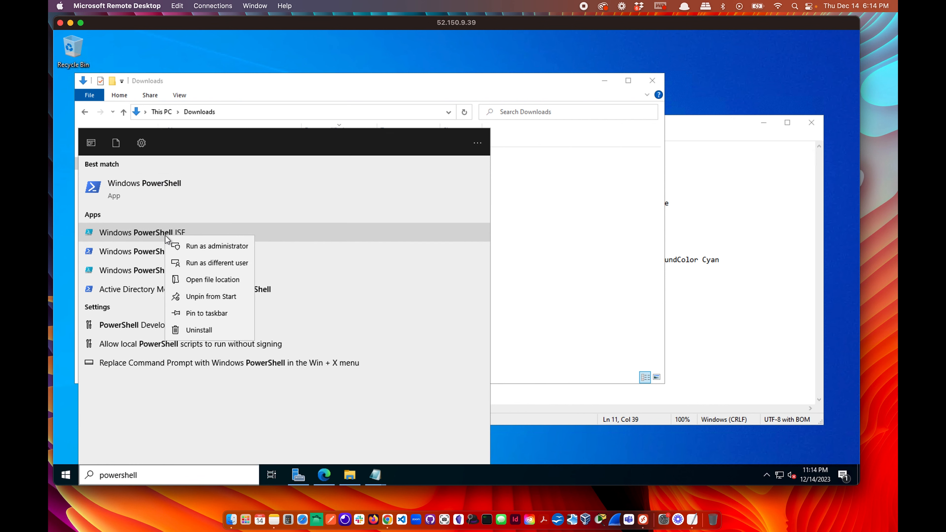
click(199, 245)
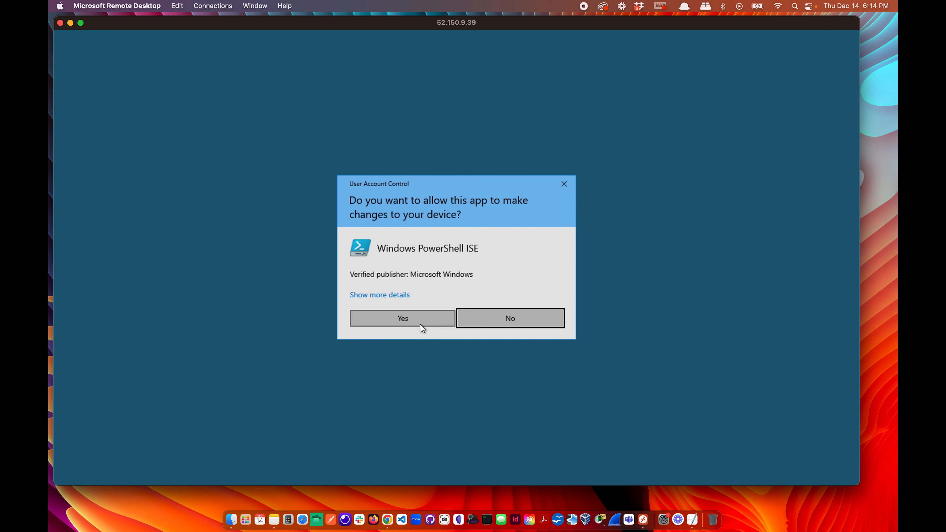
click(420, 325)
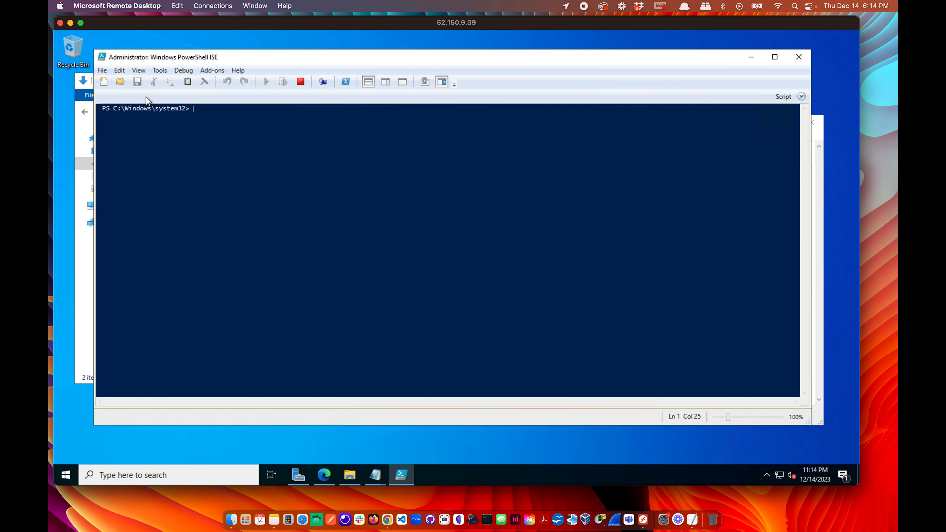
Type the Set-ExecutionPolicy Unrestricted command into the ISE console.
key(ctrl+Right)
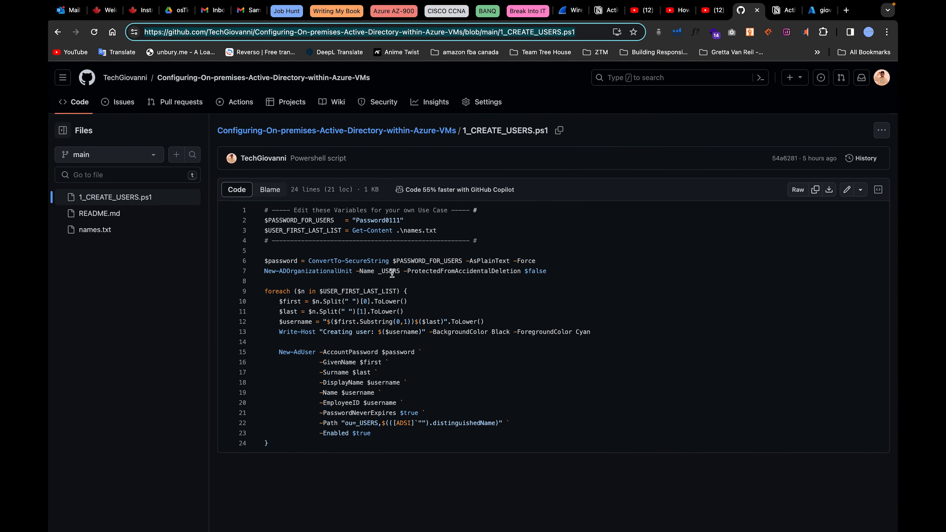
key(ctrl+Left)
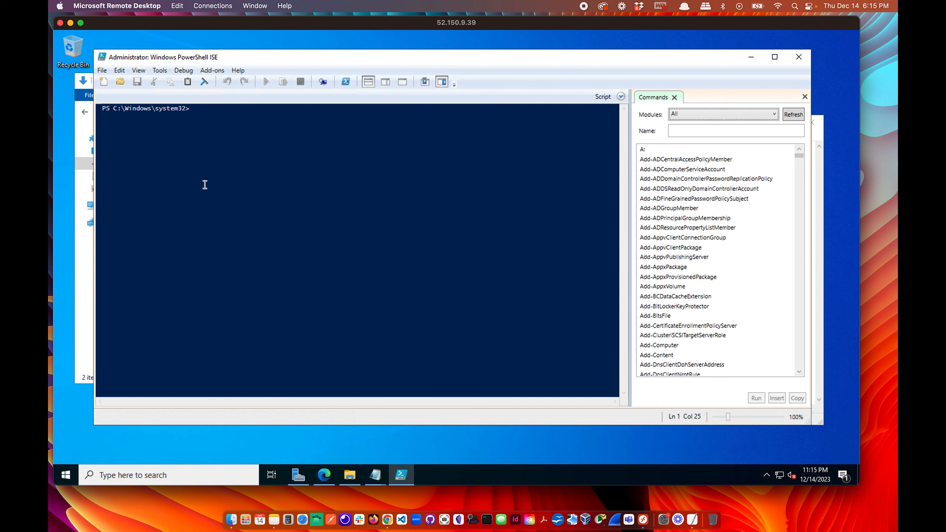
click(193, 176)
text(set e)
key(BackSpace)
text(ExecutionPolicy)
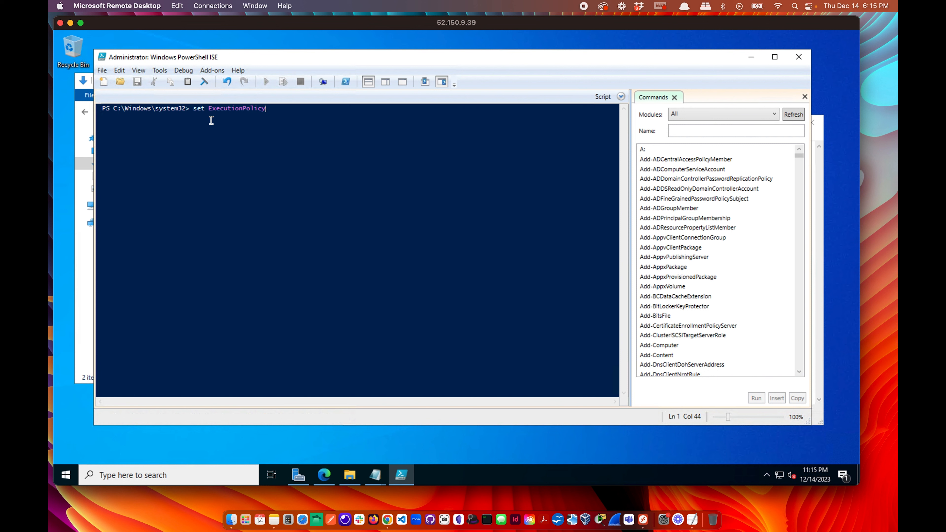
click(207, 118)
key(BackSpace)
text(-)
key(Escape)
Run it, choose Yes to All, and narrow the ISE window to reveal Explorer.
click(279, 107)
key(Return)
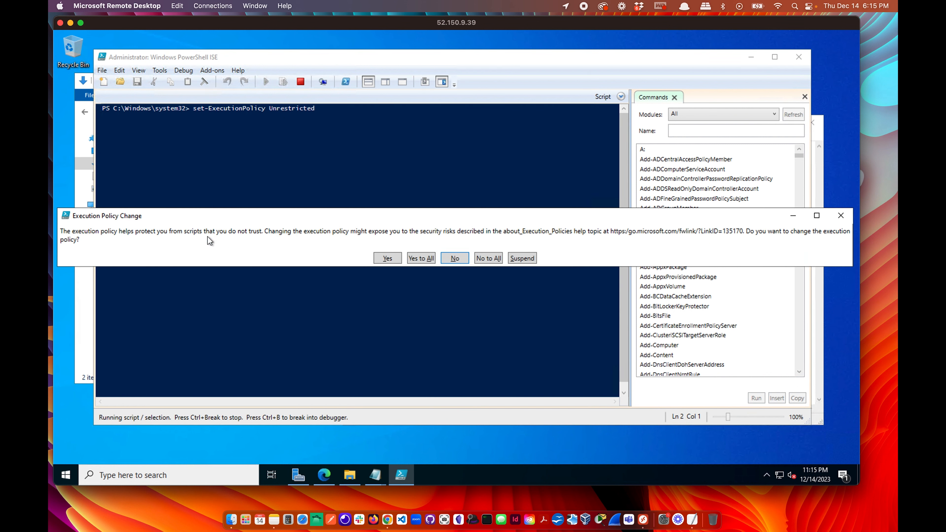
click(423, 258)
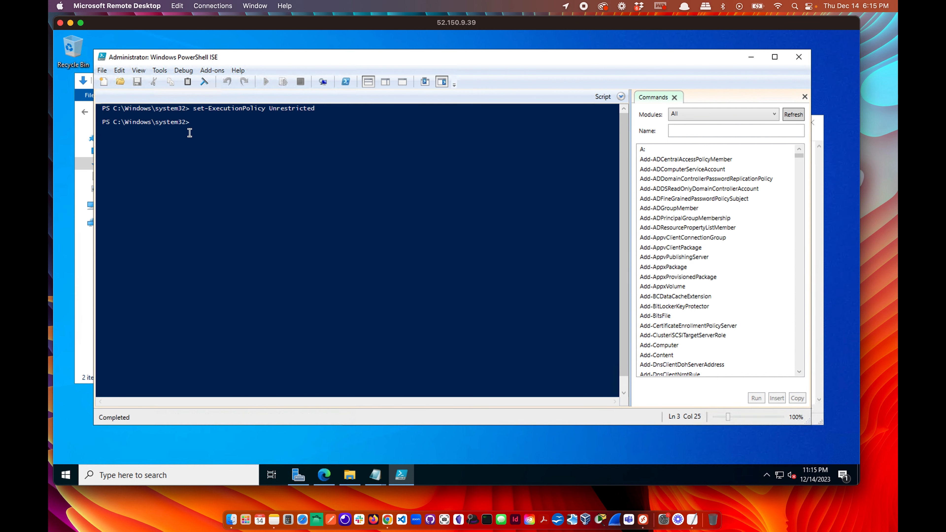
drag(193, 122, 115, 125)
drag(95, 167, 226, 171)
Drag names and 1_CREATE_USERS from Downloads onto the desktop and close the Downloads folder.
click(199, 218)
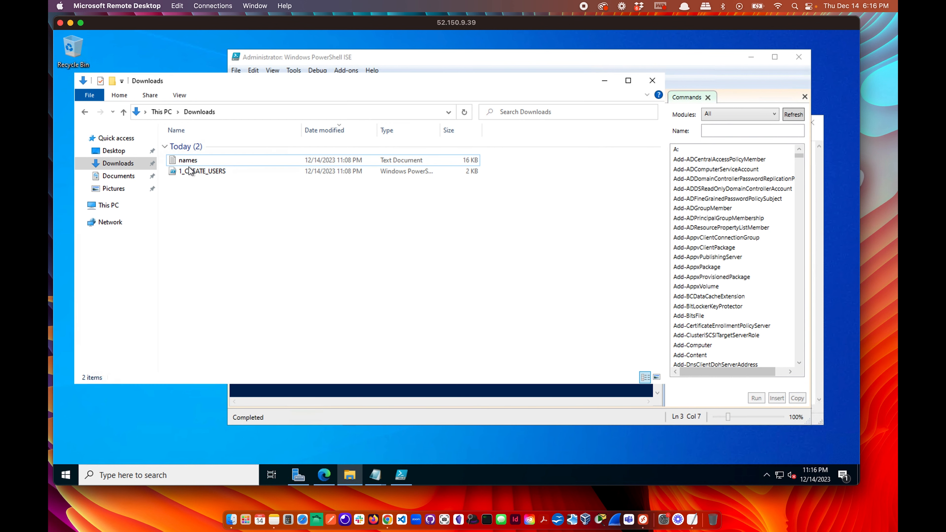
drag(207, 197, 166, 161)
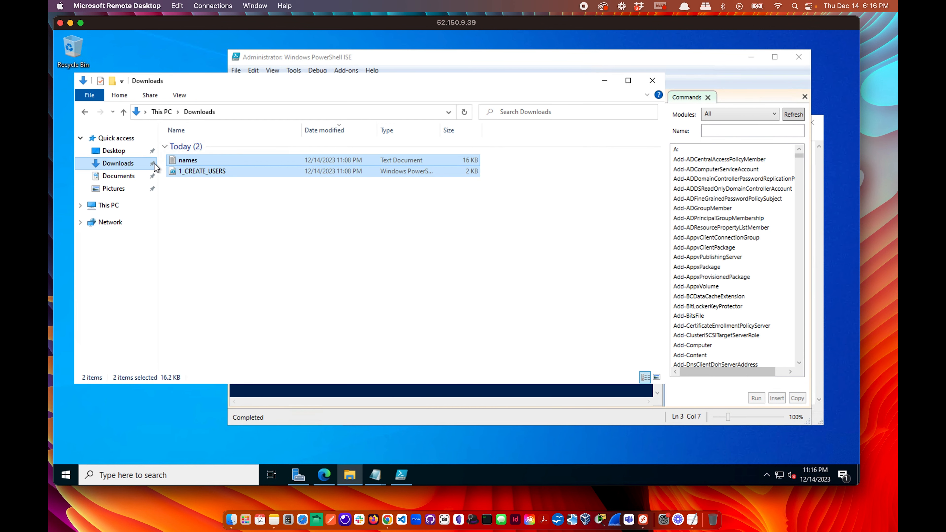
drag(72, 211, 210, 212)
drag(321, 170, 116, 205)
click(157, 323)
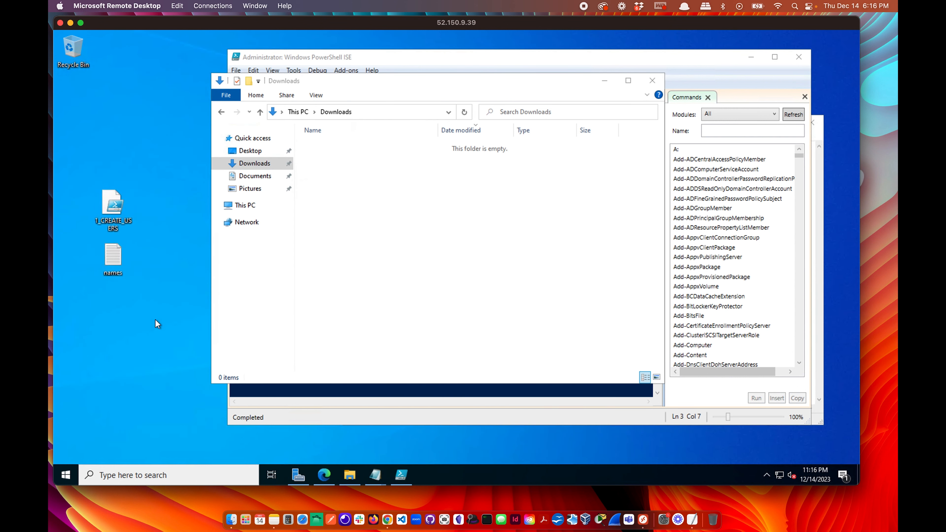
click(652, 82)
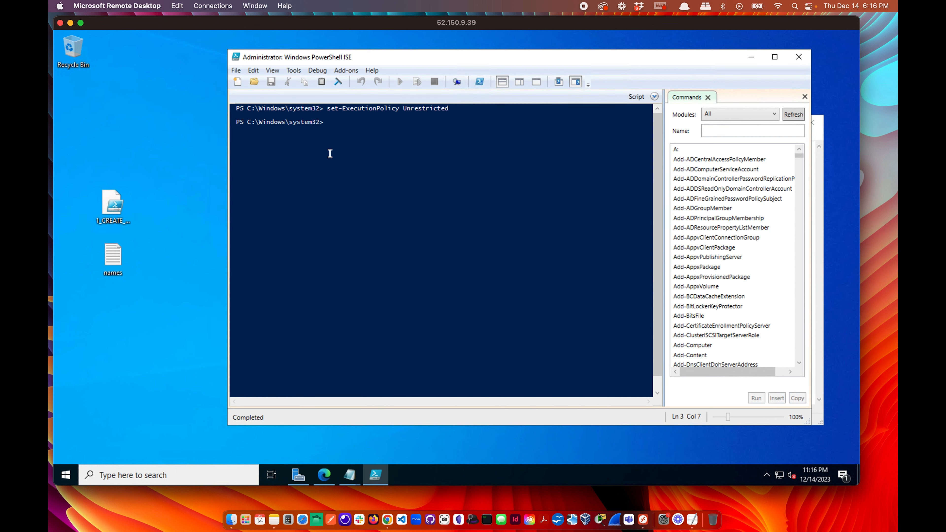
Switch the console to C:\ with cd \, then paste the whole 1_CREATE_USERS script into it.
text(cd \)
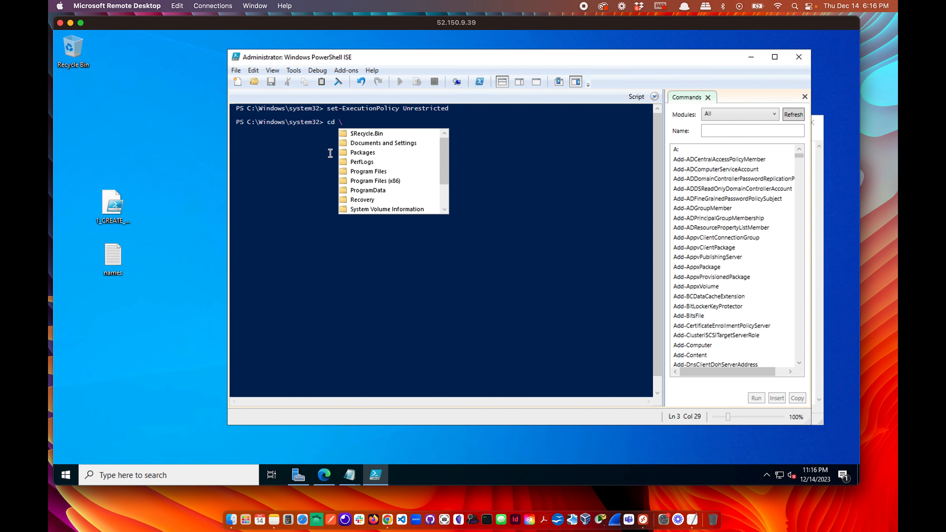
key(Return)
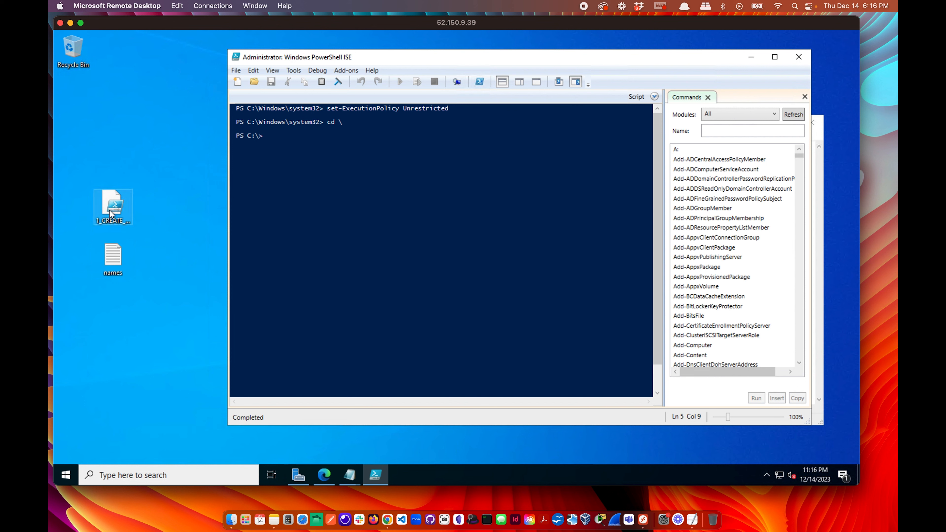
click(350, 475)
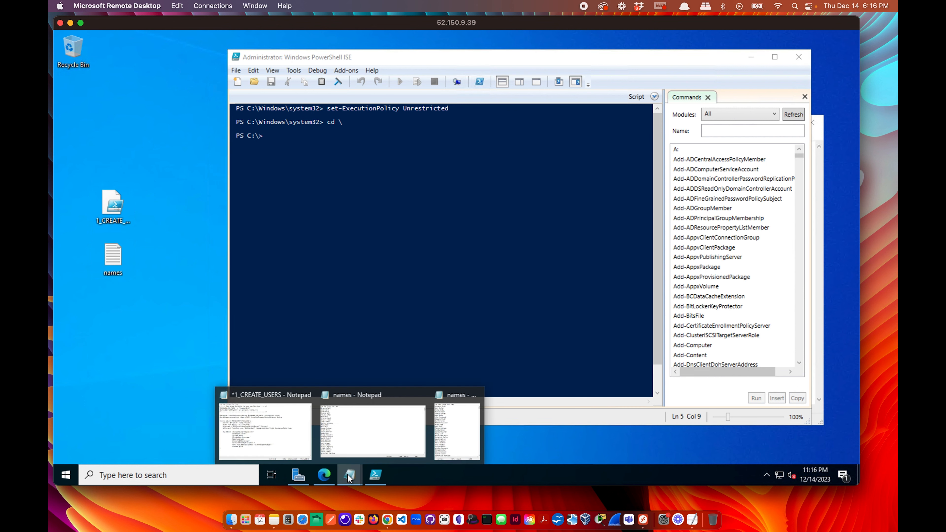
click(263, 425)
drag(389, 376, 332, 147)
key(ctrl+c)
click(287, 164)
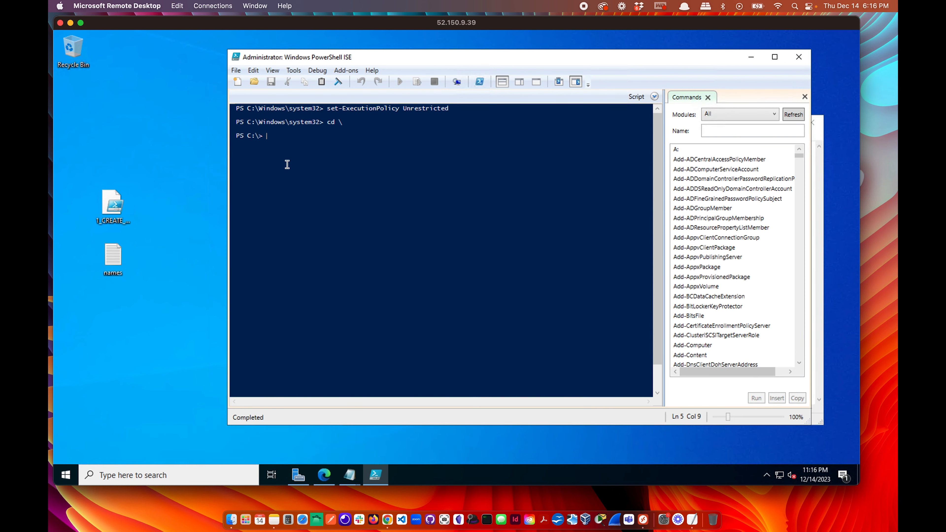
key(ctrl+v)
Run the pasted script, noting the missing C:\names.txt error, and select both desktop files.
key(Return)
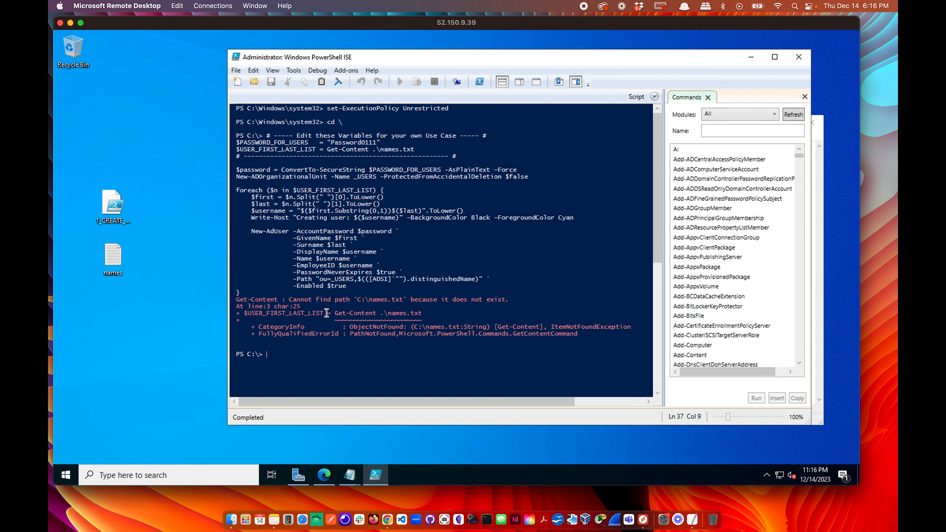
drag(356, 300, 408, 301)
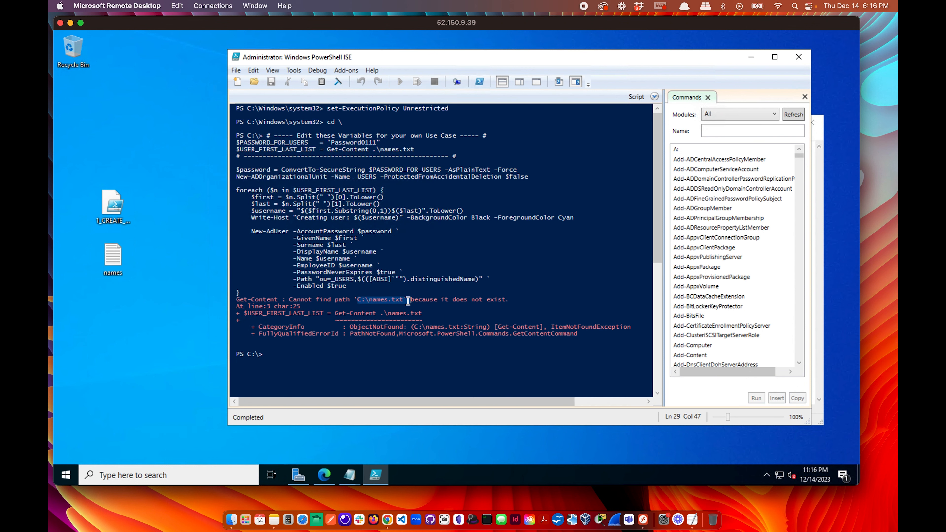
click(108, 265)
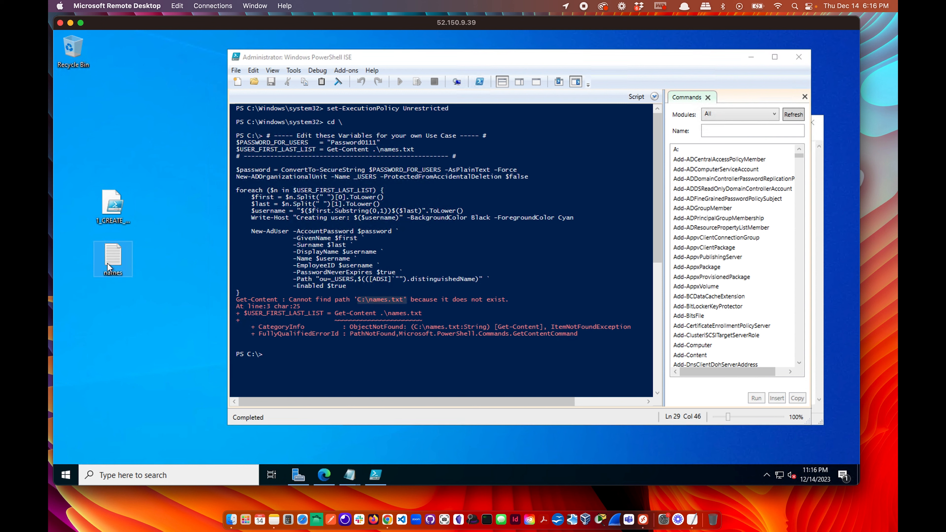
drag(144, 303, 100, 149)
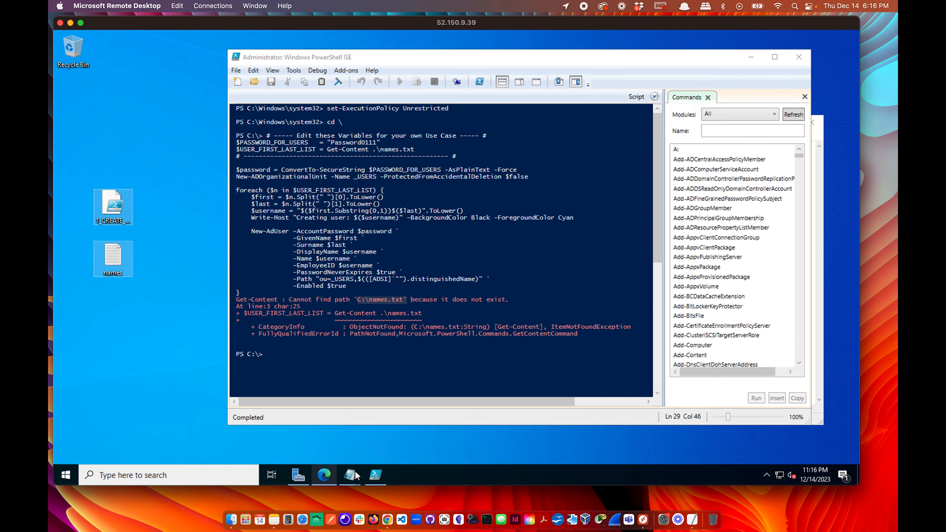
Drag both files into Windows (C:), approving both permission prompts, then return to PowerShell ISE.
click(752, 57)
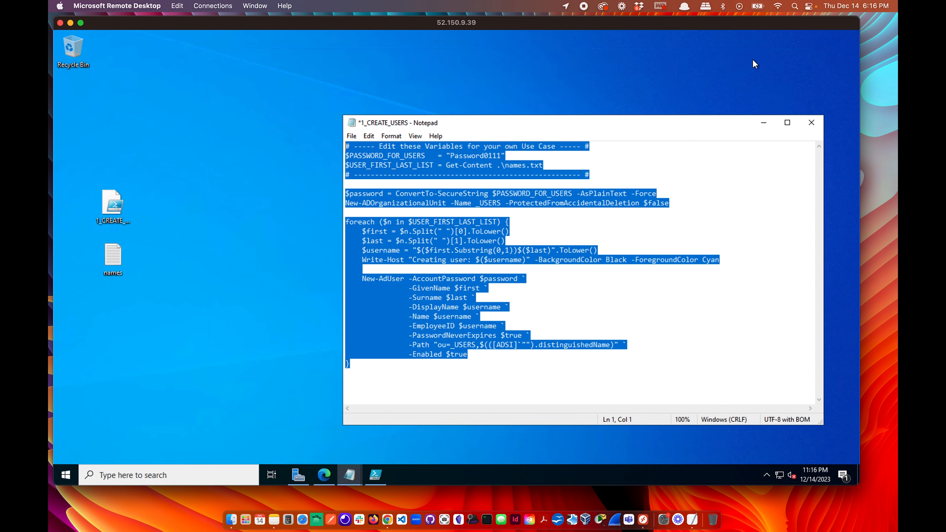
click(764, 120)
double_click(397, 260)
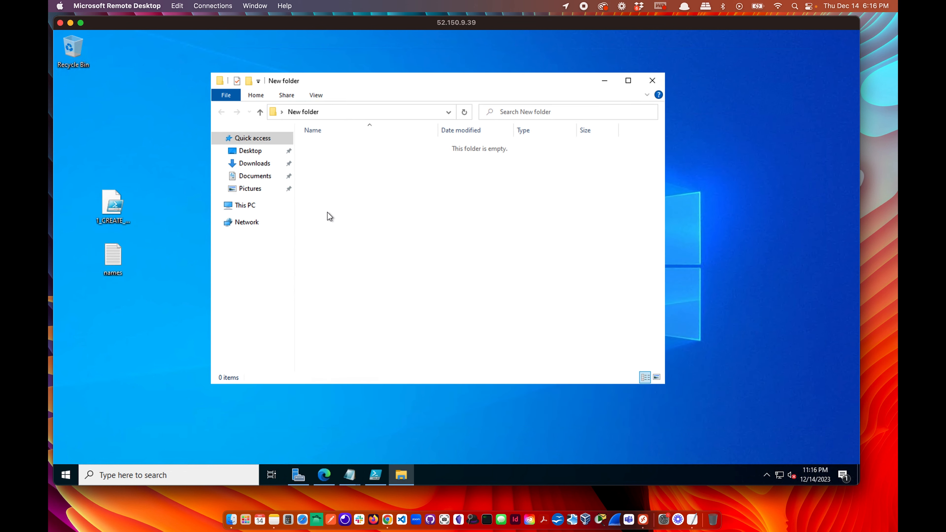
click(246, 206)
double_click(358, 289)
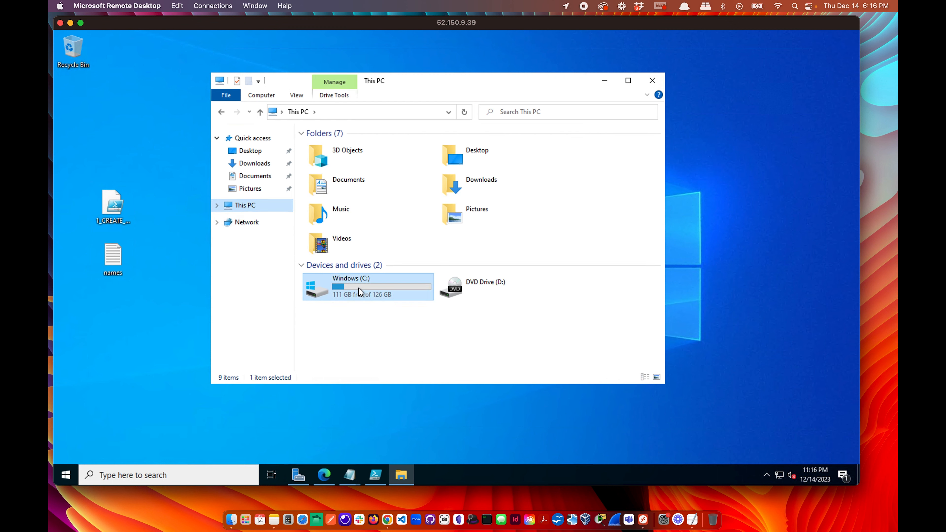
drag(128, 297, 92, 150)
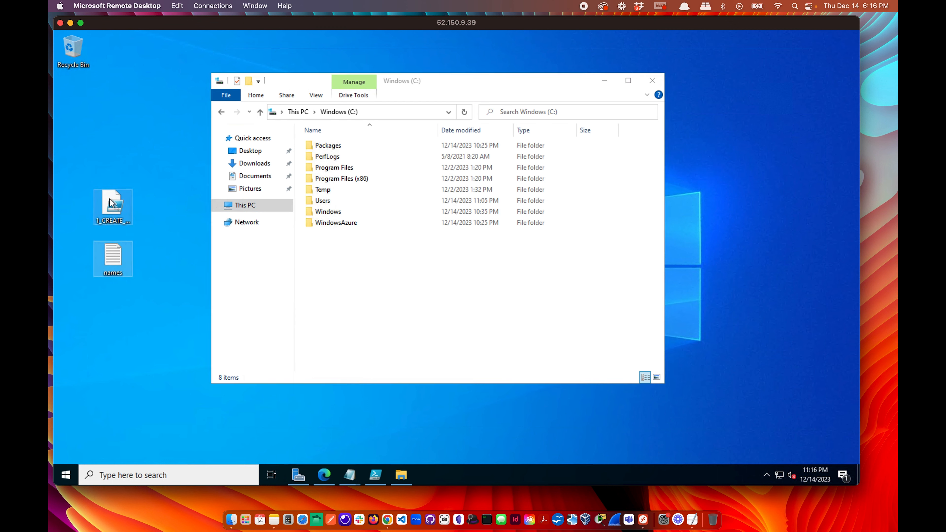
drag(112, 207, 357, 274)
click(250, 201)
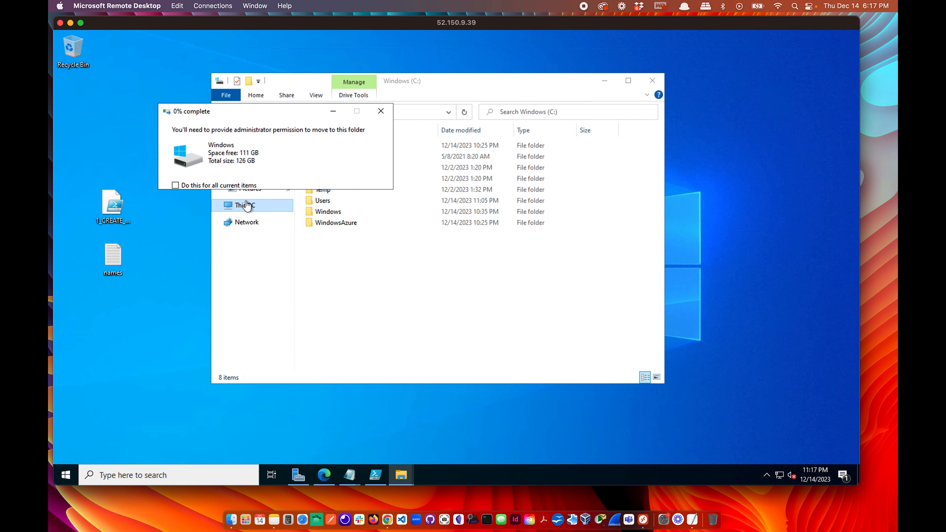
click(253, 202)
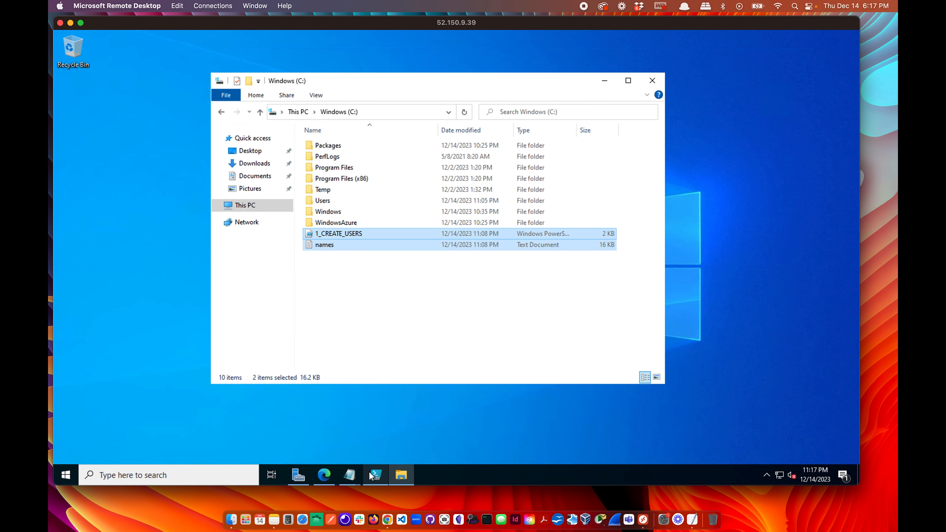
click(375, 479)
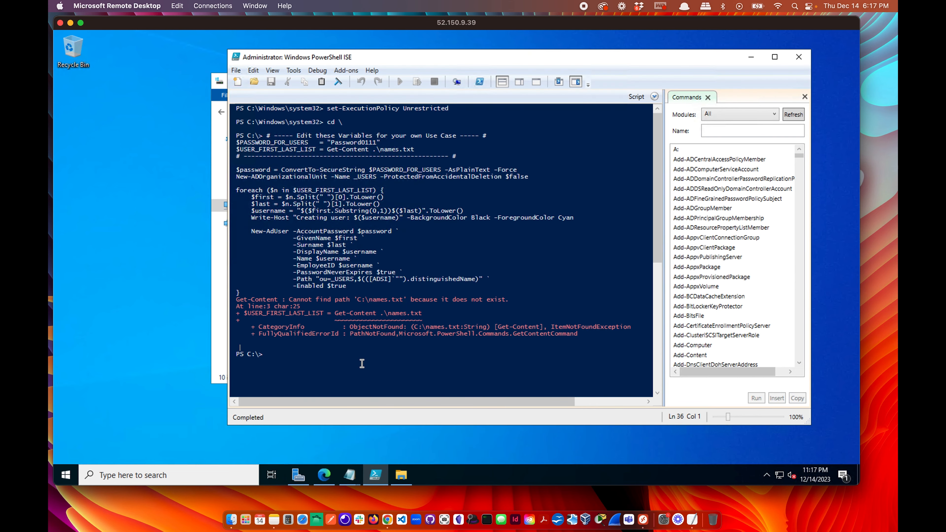
Run the script with F5 to create the accounts, then minimize ISE and Explorer for Server Manager.
key(F5)
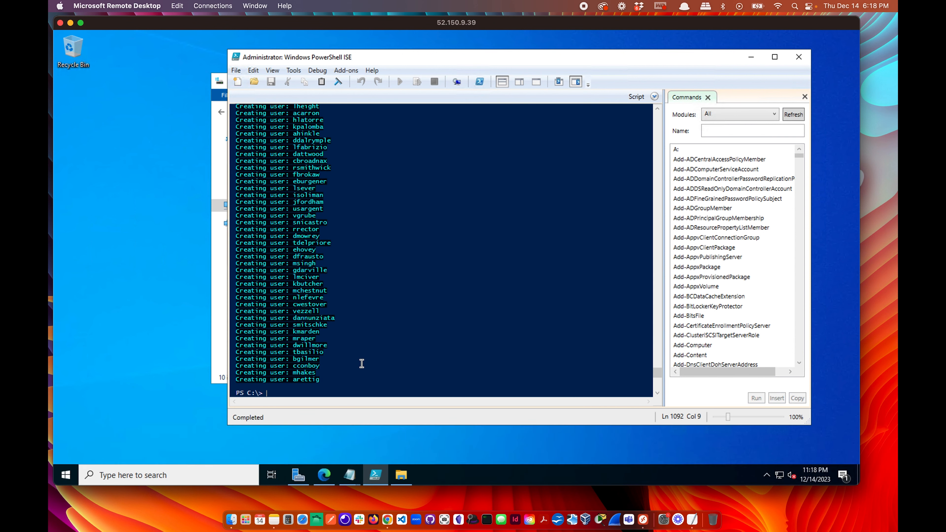
click(751, 57)
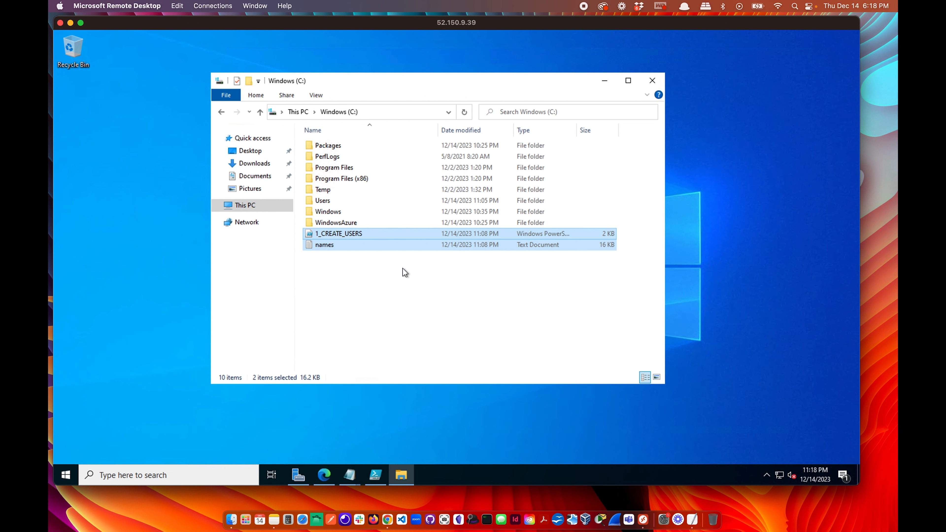
click(604, 81)
click(300, 477)
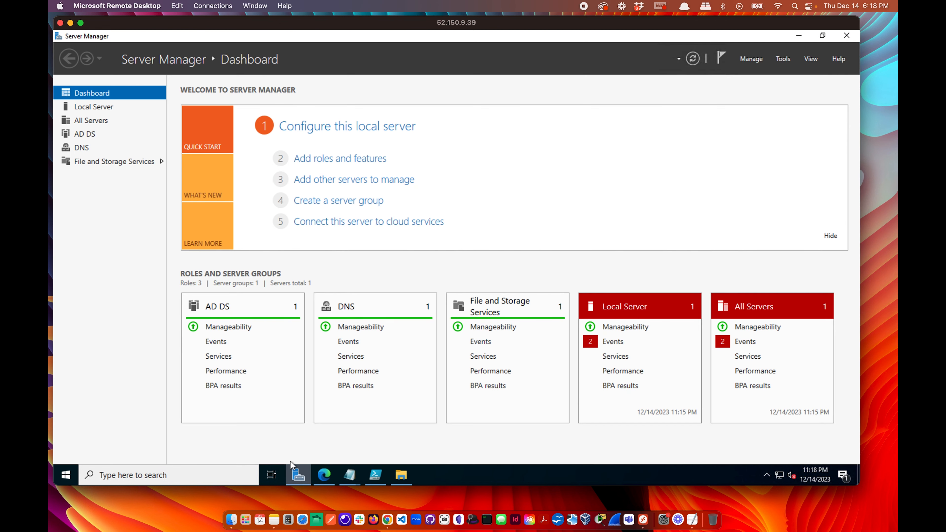
Open Active Directory Users and Computers, refresh the domain, view the _USERS accounts and start Find there.
click(784, 59)
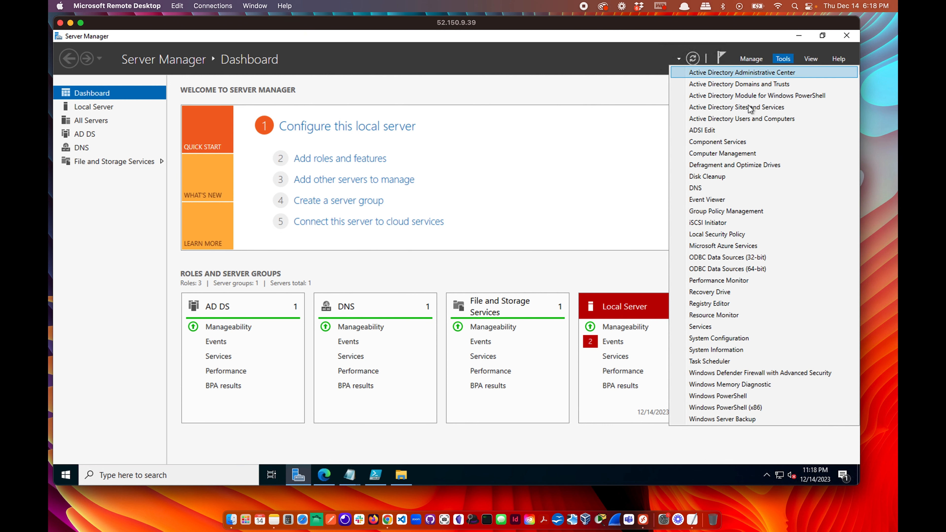
click(748, 117)
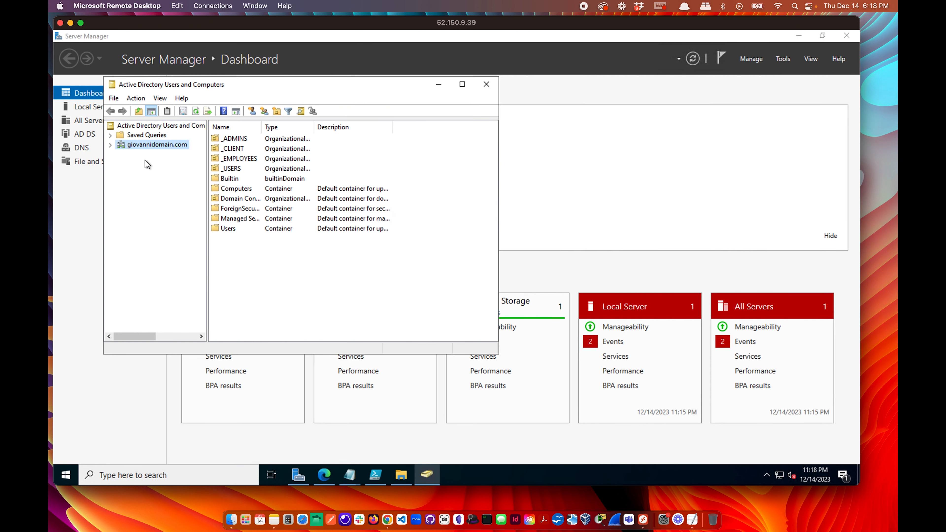
click(110, 146)
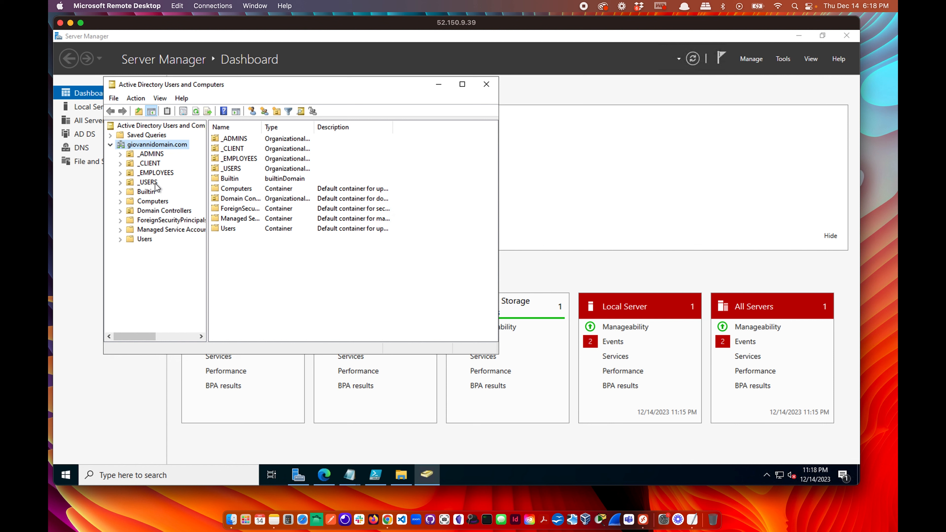
right_click(155, 146)
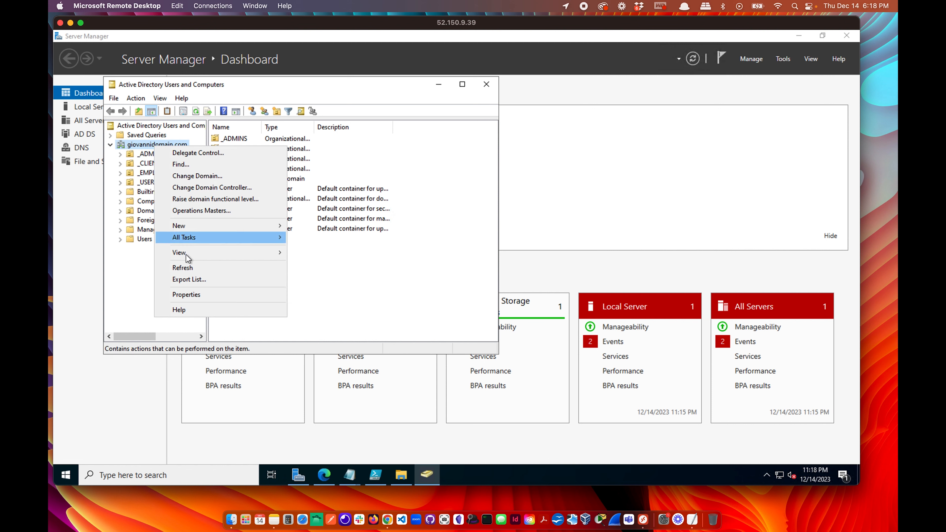
click(188, 267)
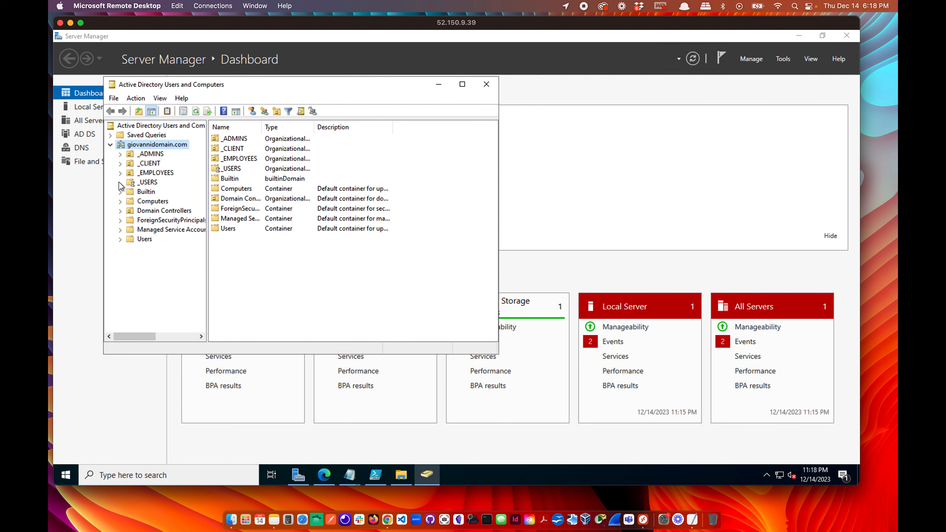
click(146, 183)
scroll(268, 179, down, 15)
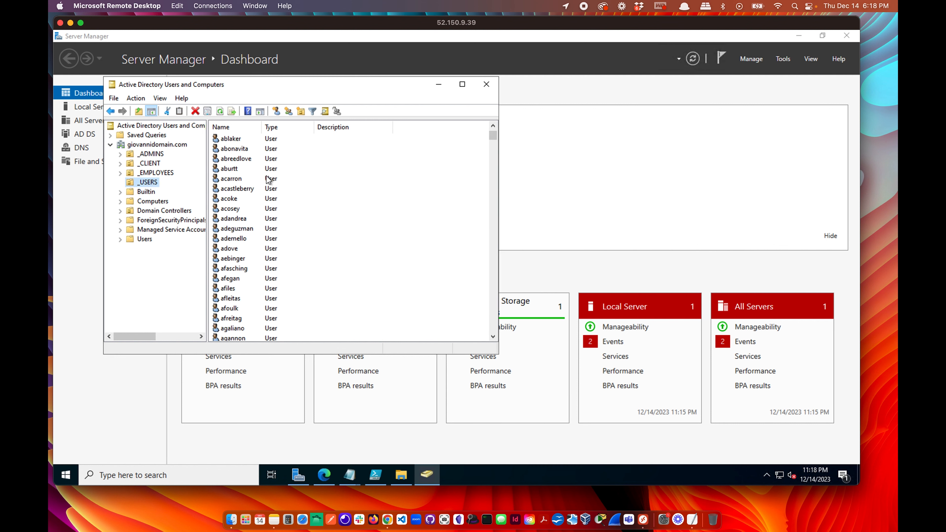
scroll(269, 179, down, 10)
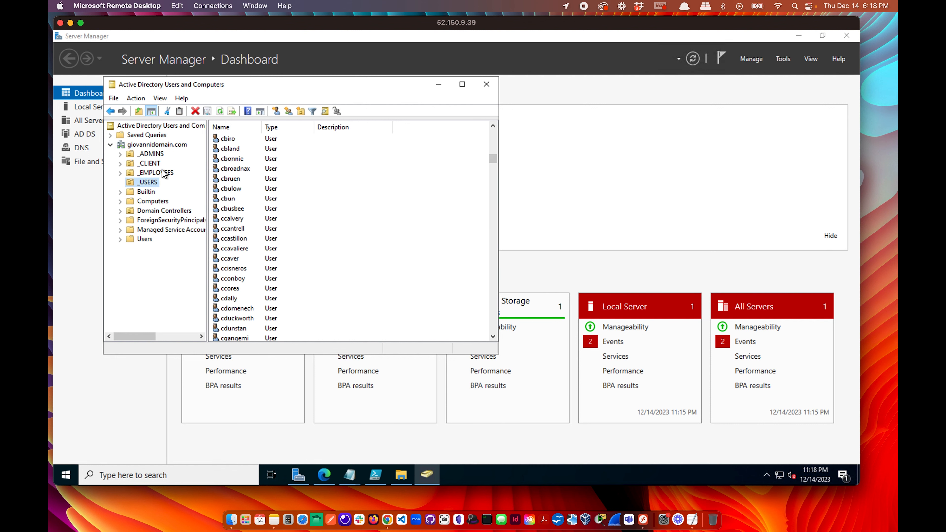
right_click(147, 183)
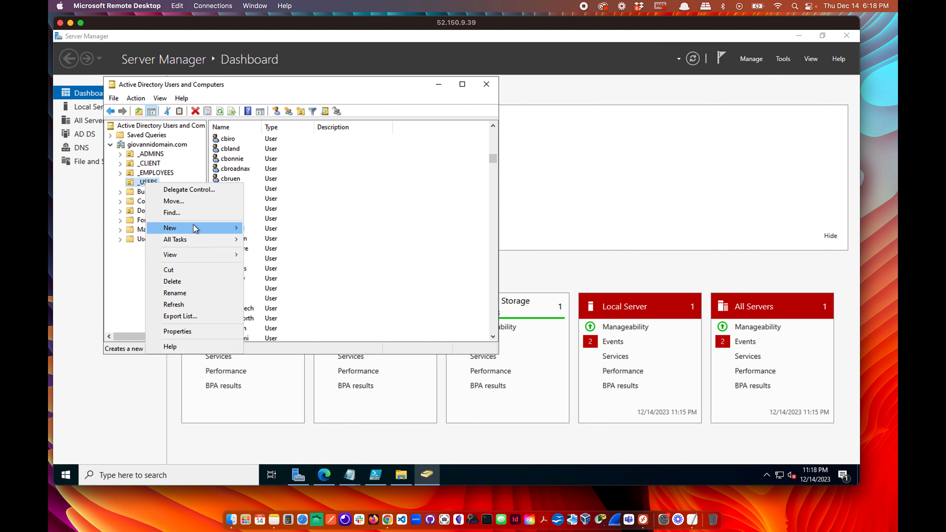
click(188, 213)
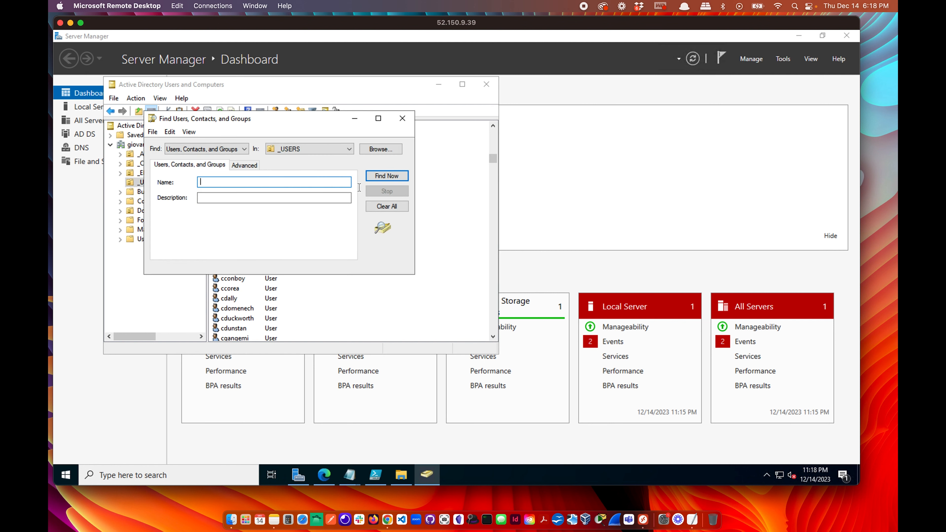
List all accounts in _USERS, then search by name for one created user.
click(387, 177)
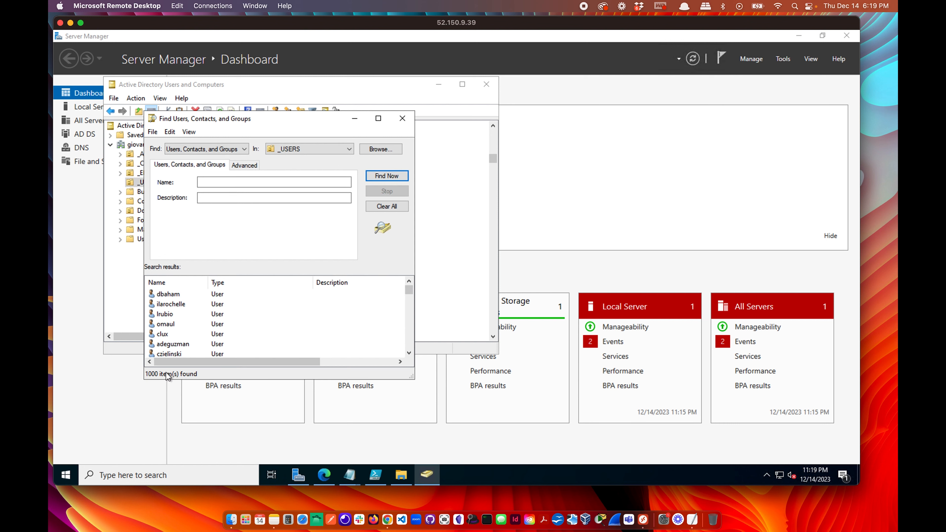
click(228, 181)
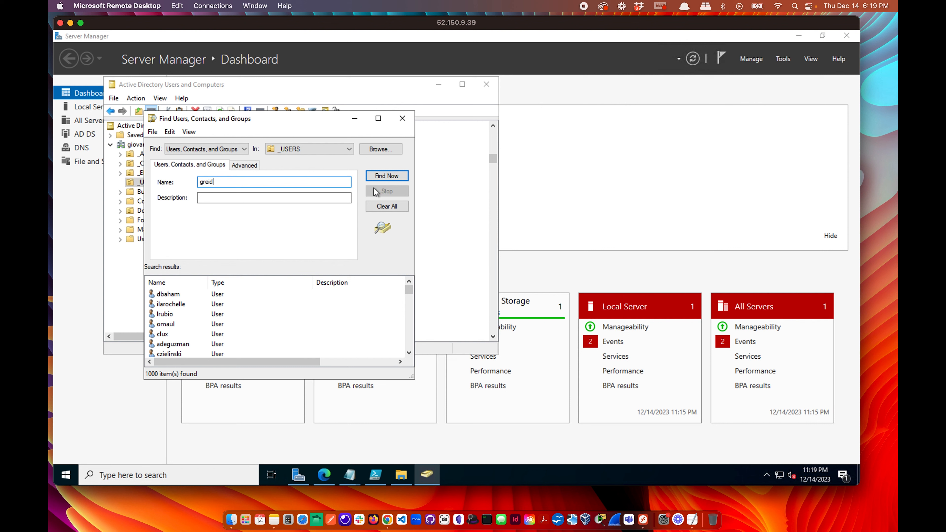
click(384, 181)
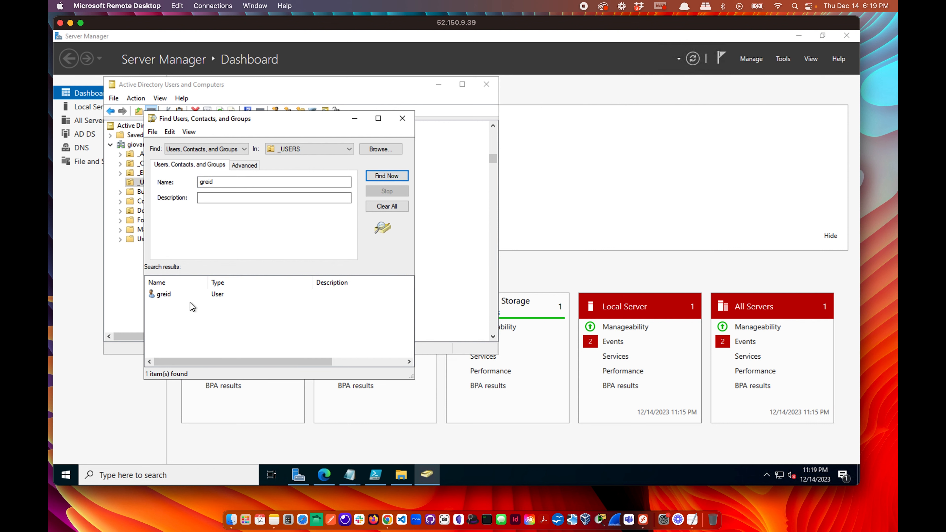
click(173, 297)
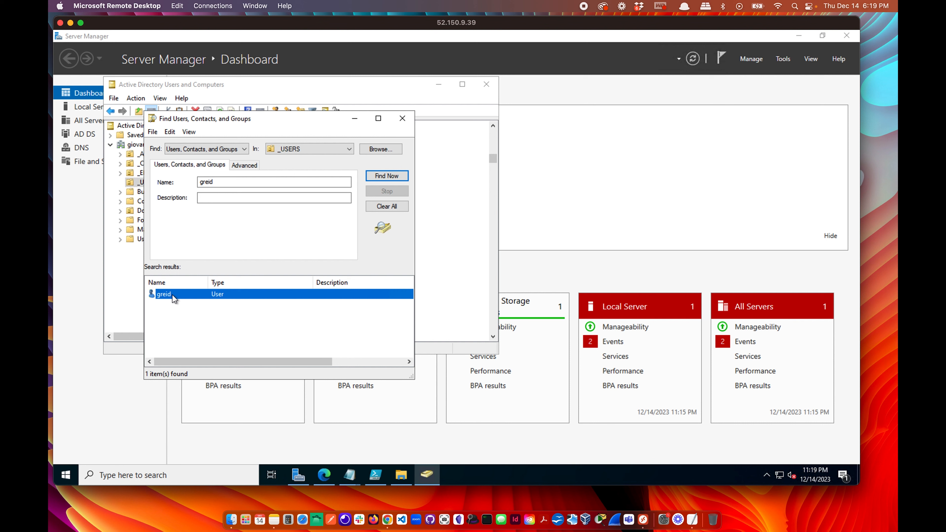
Check the found user's logon names on the Account tab, then close properties and the search.
right_click(173, 297)
click(218, 395)
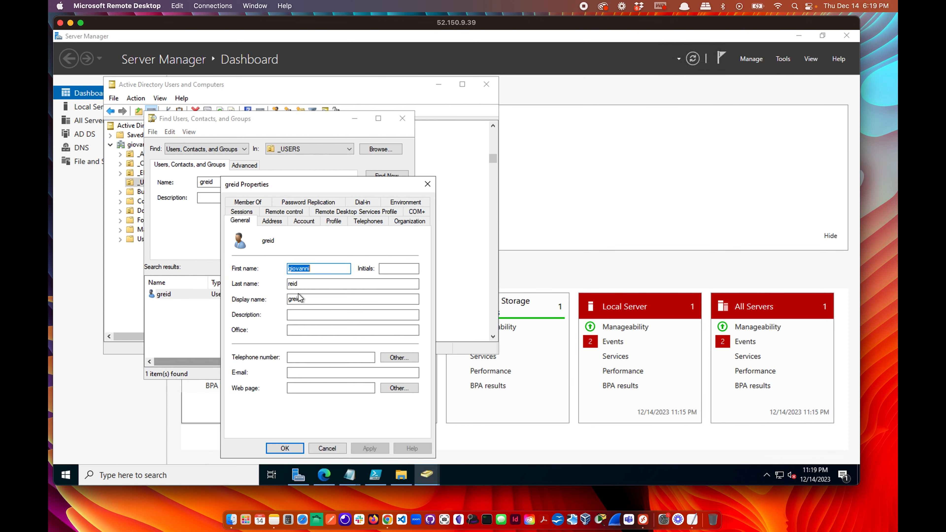
click(304, 221)
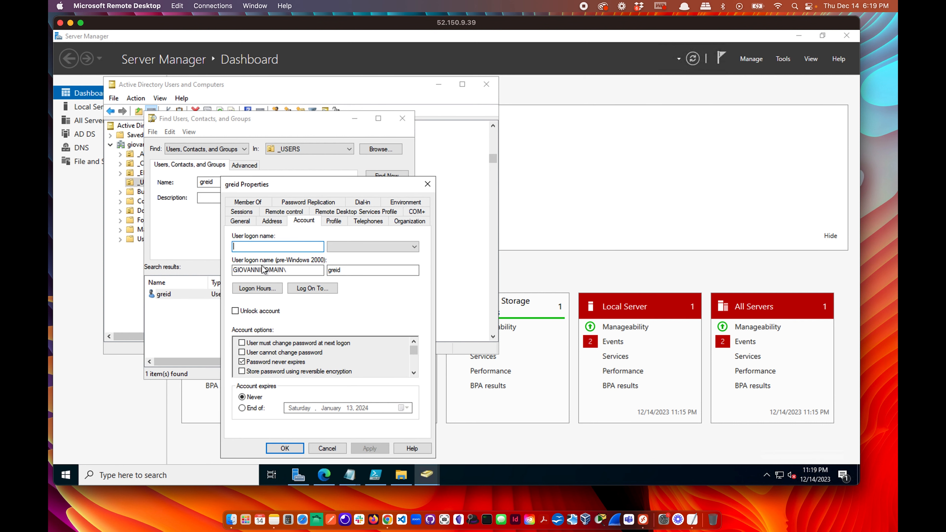
drag(247, 270, 286, 270)
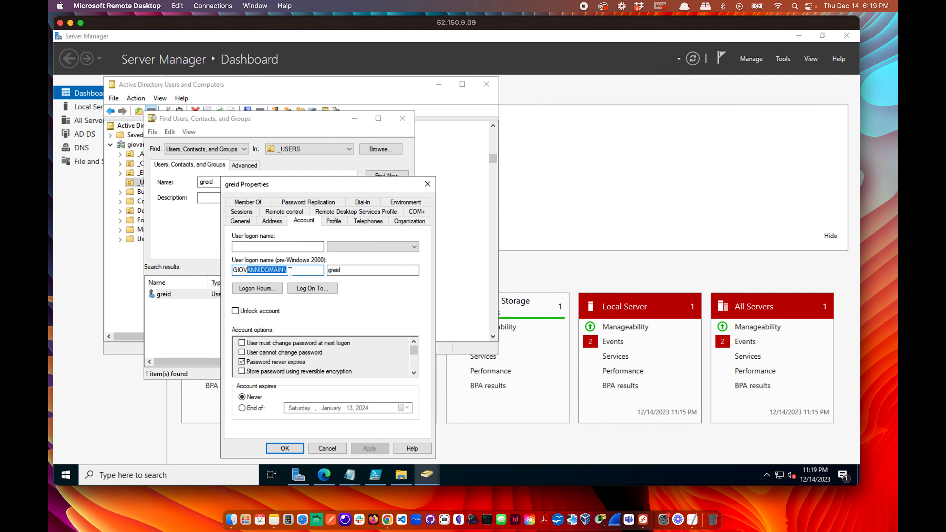
key(Tab)
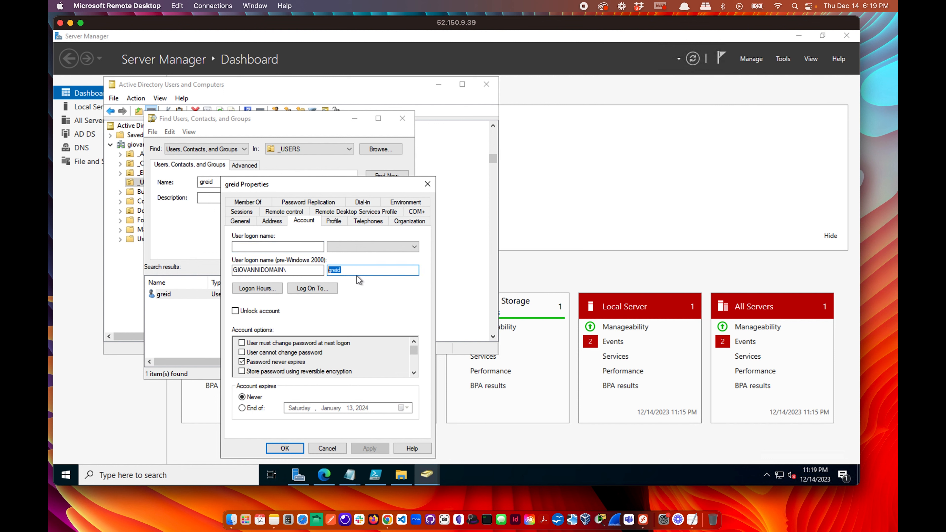
click(427, 184)
click(402, 118)
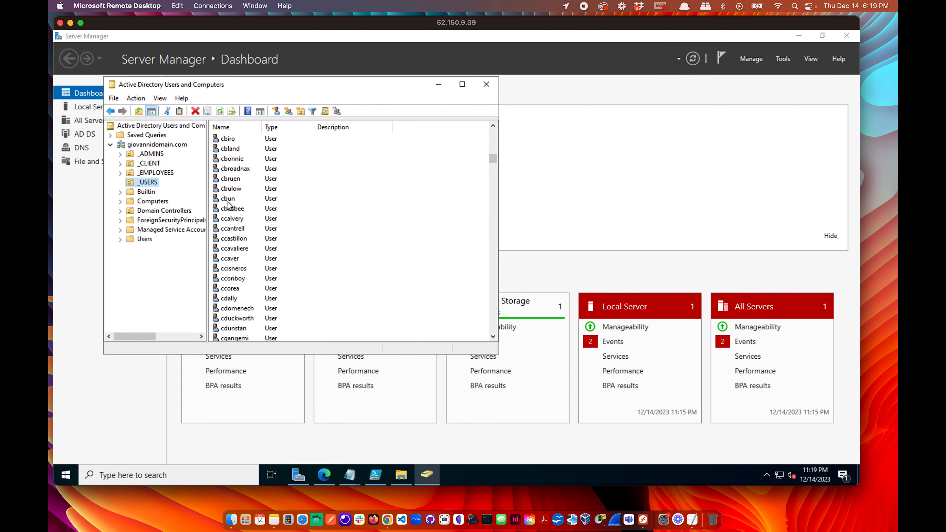
Minimize Server Manager, scroll through the _USERS accounts, then bring Remote Desktop's Saved PCs forward.
scroll(245, 293, down, 1)
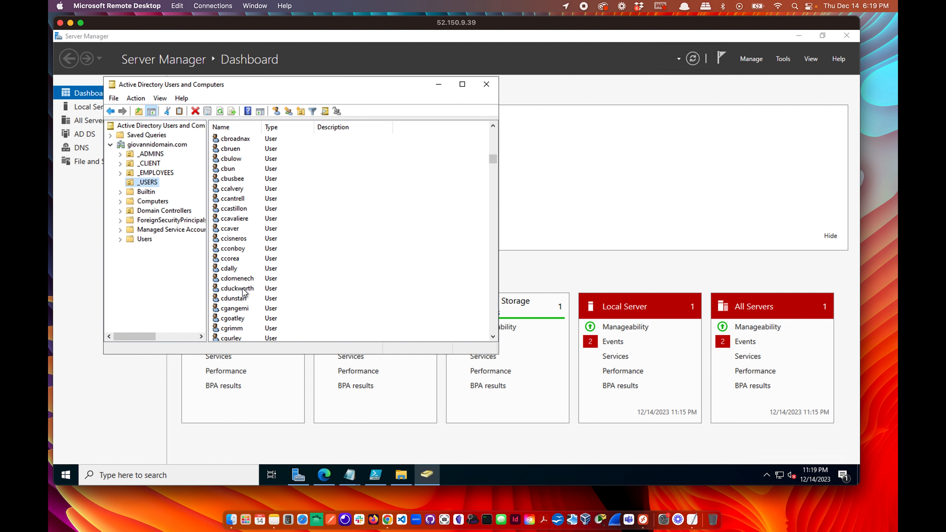
scroll(263, 287, down, 1)
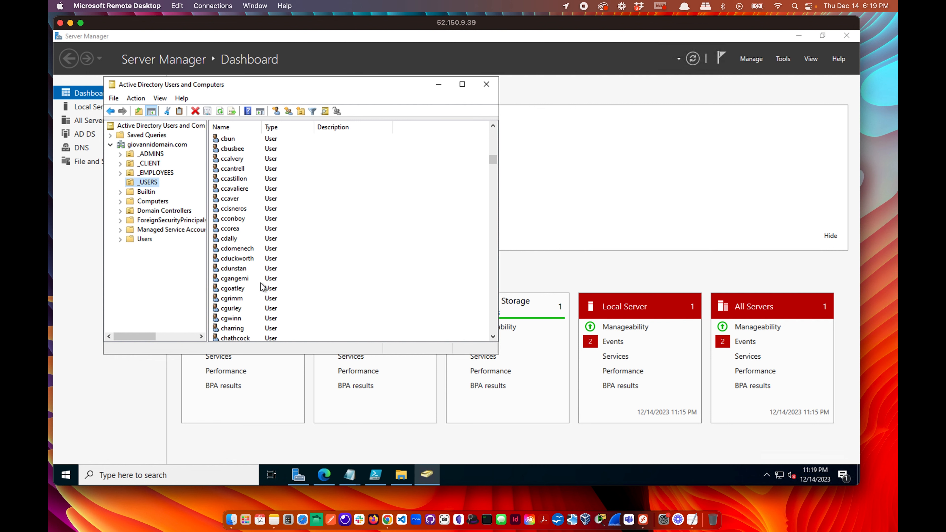
click(652, 190)
click(799, 36)
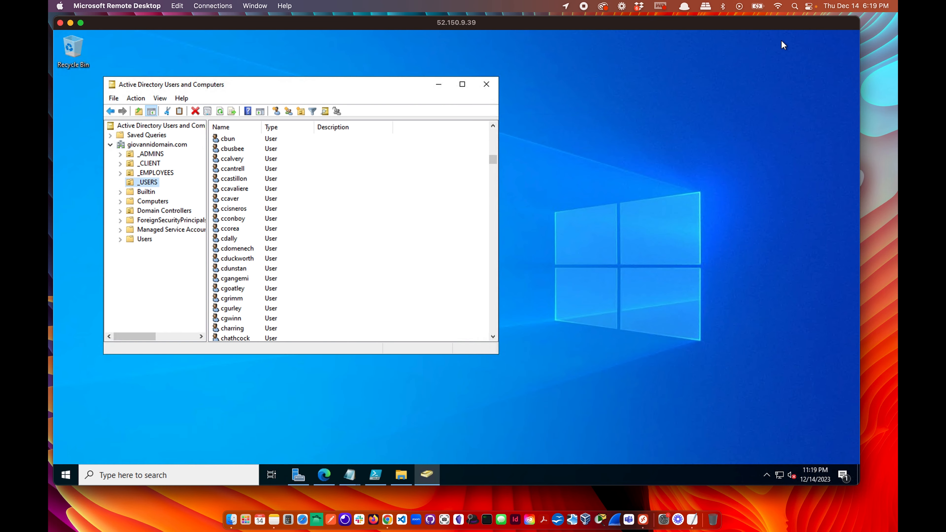
scroll(311, 257, down, 2)
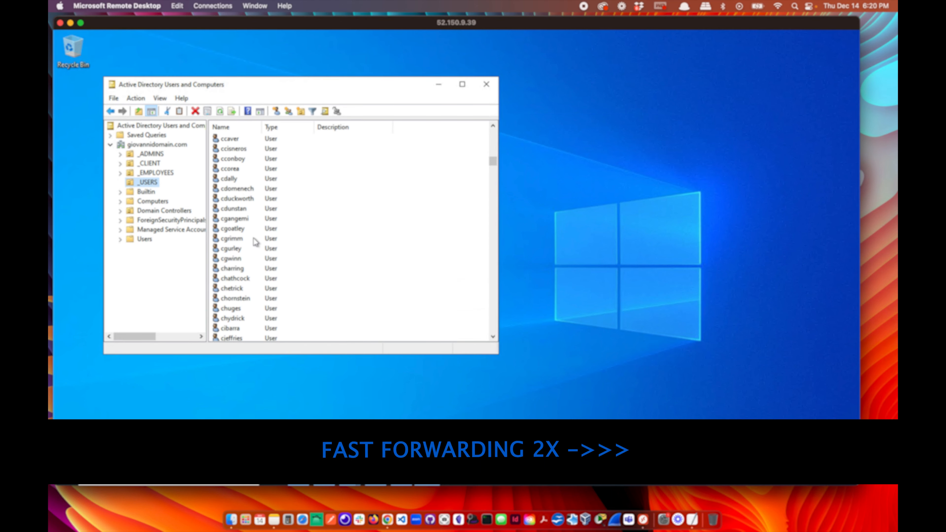
scroll(246, 279, down, 2)
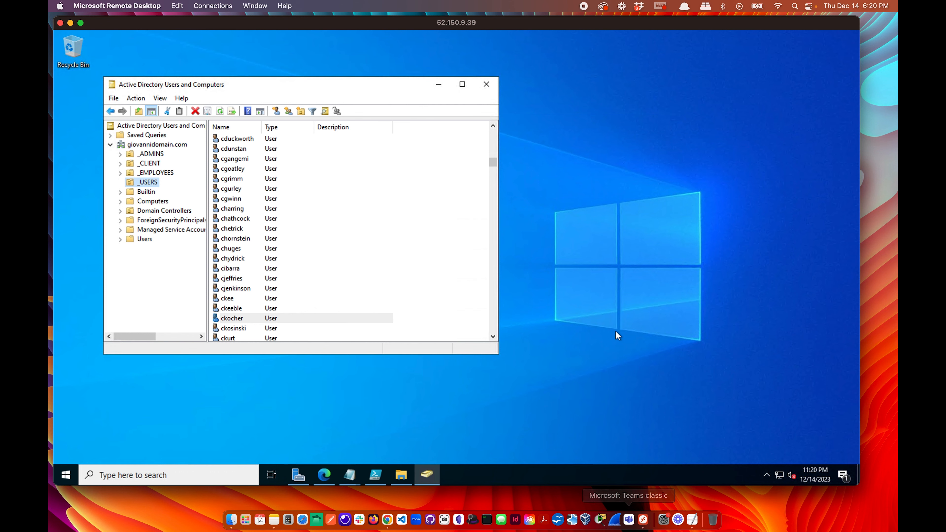
key(ctrl+Up)
click(693, 307)
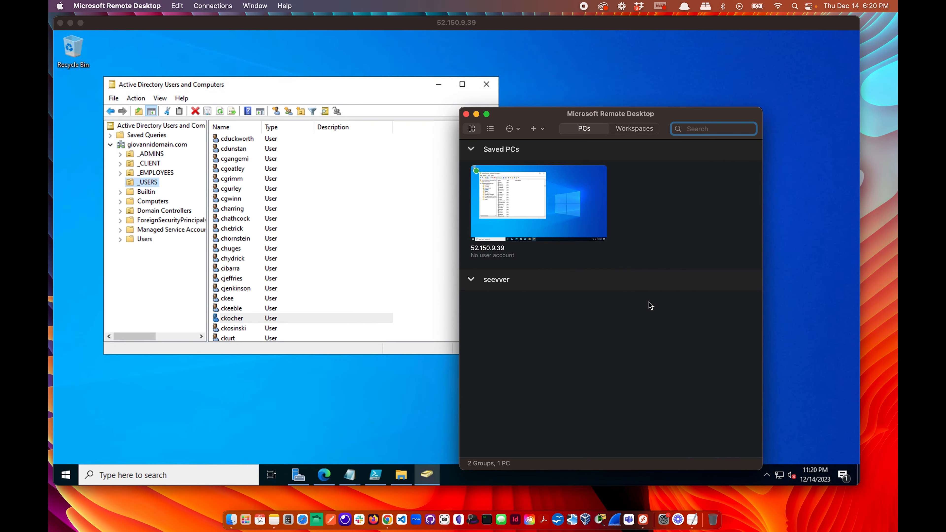
Copy the client VM's public IP address from the Azure portal.
key(ctrl+Right)
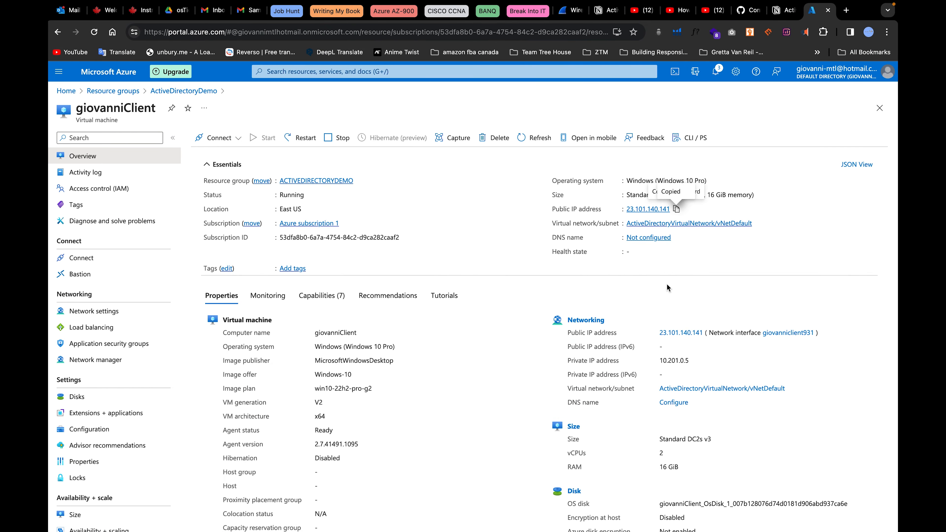
click(675, 210)
key(ctrl+Left)
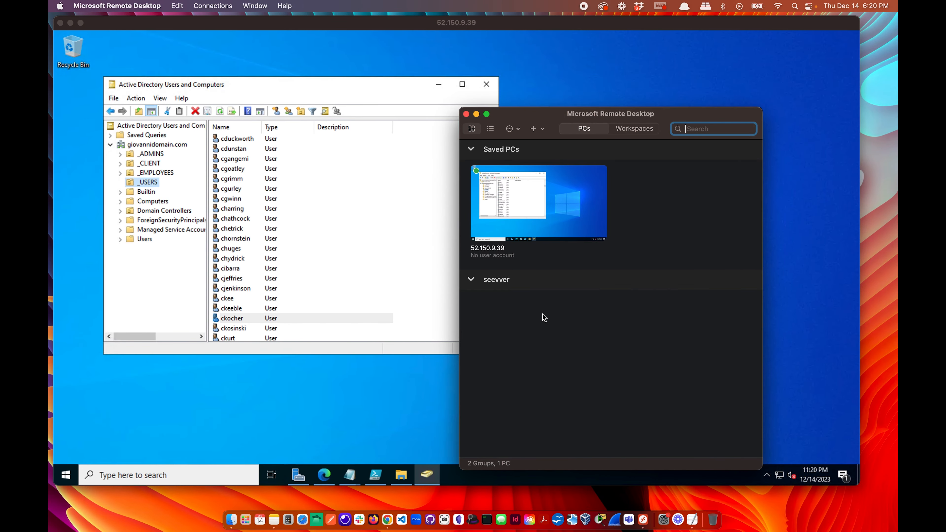
key(ctrl+Right)
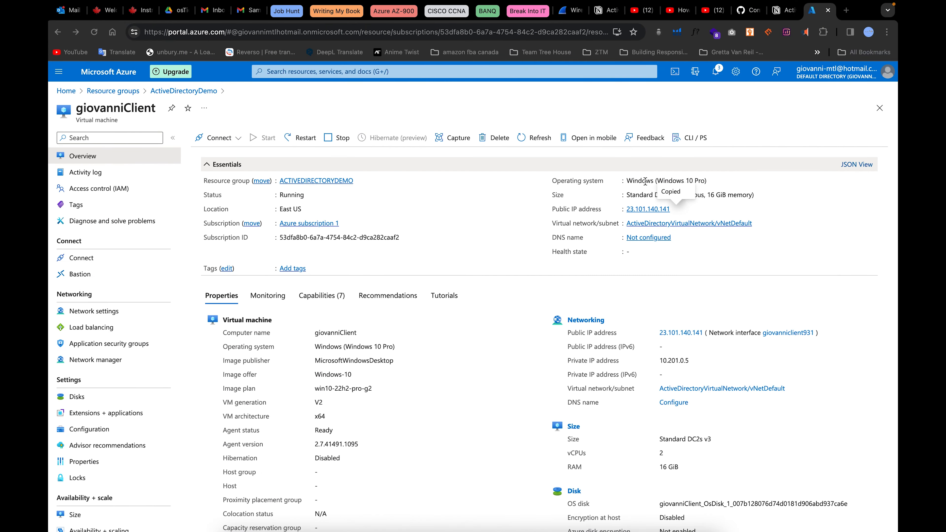
key(ctrl+Left)
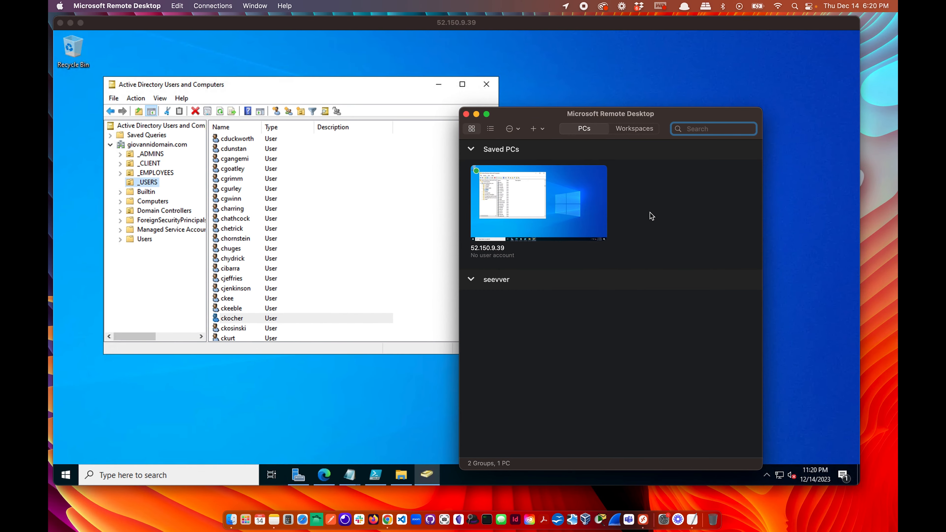
Quick-connect to PC 23.101.140.141, asking for credentials when required.
click(218, 6)
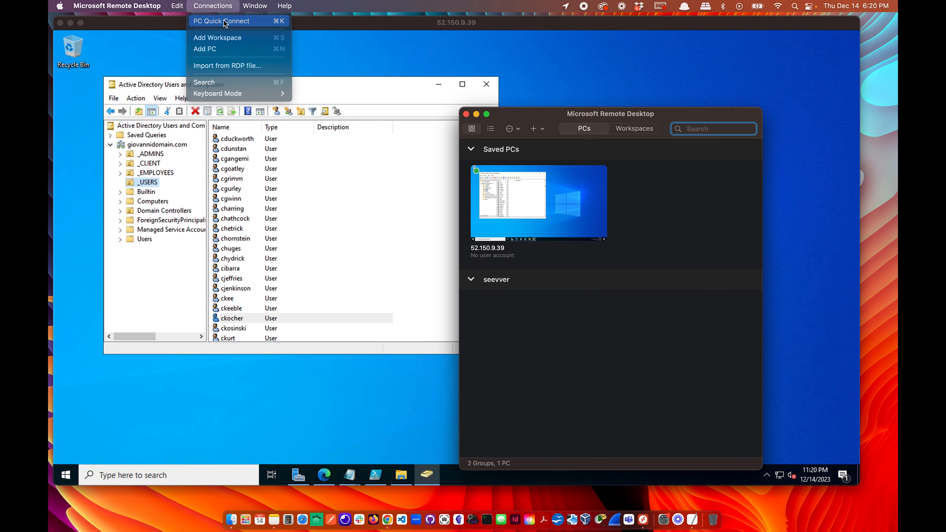
click(225, 20)
key(super+v)
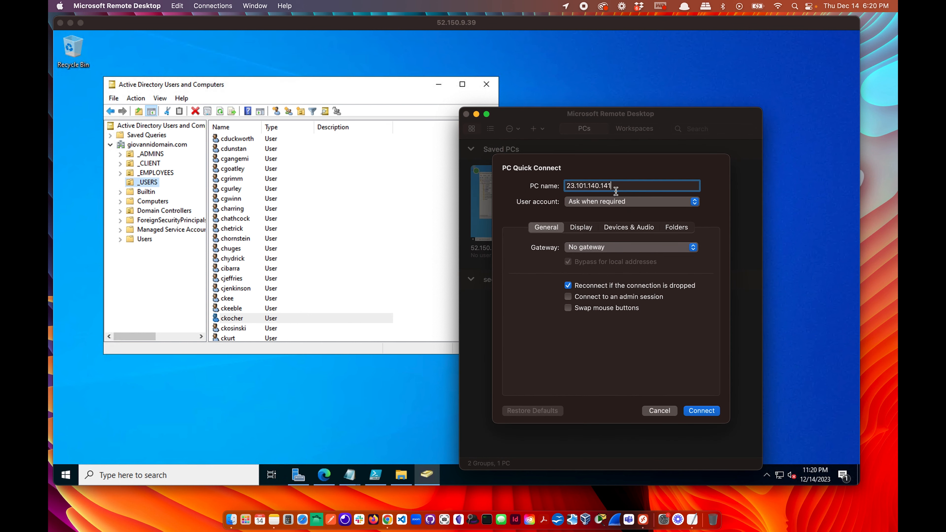
click(619, 201)
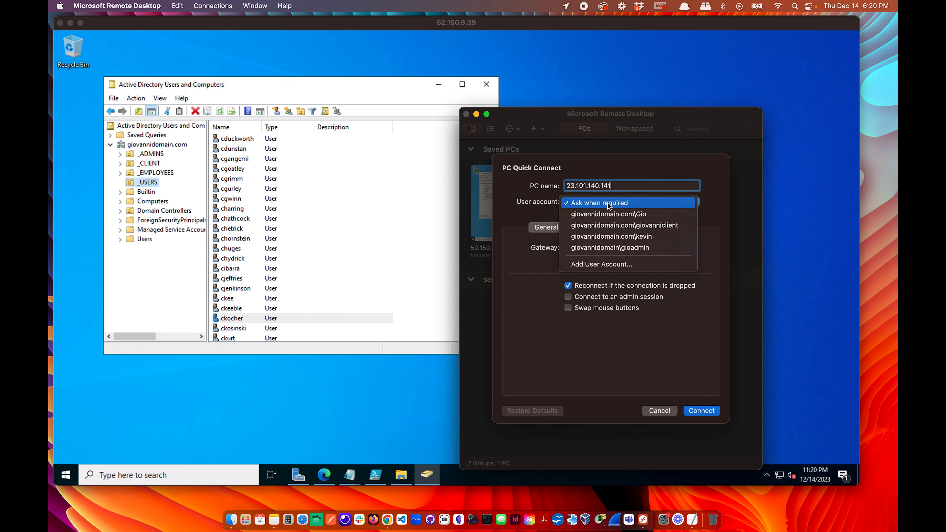
click(609, 204)
click(702, 410)
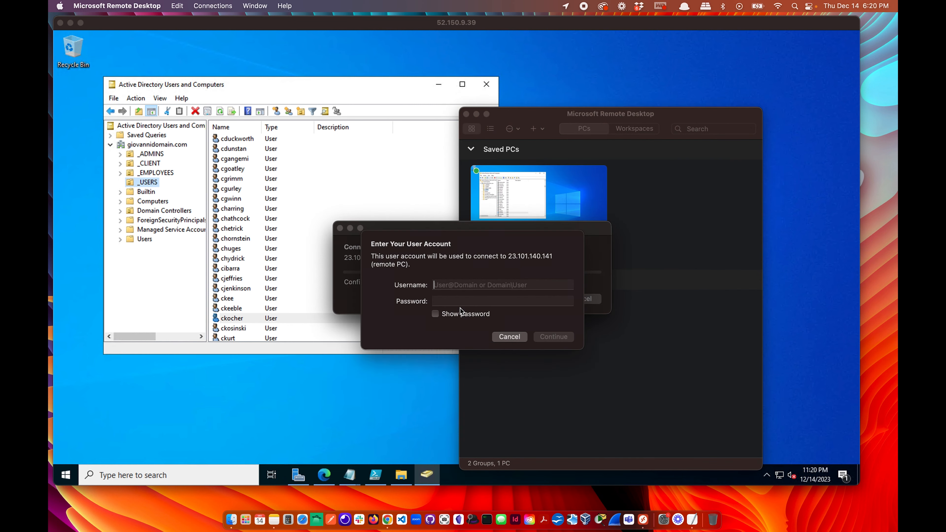
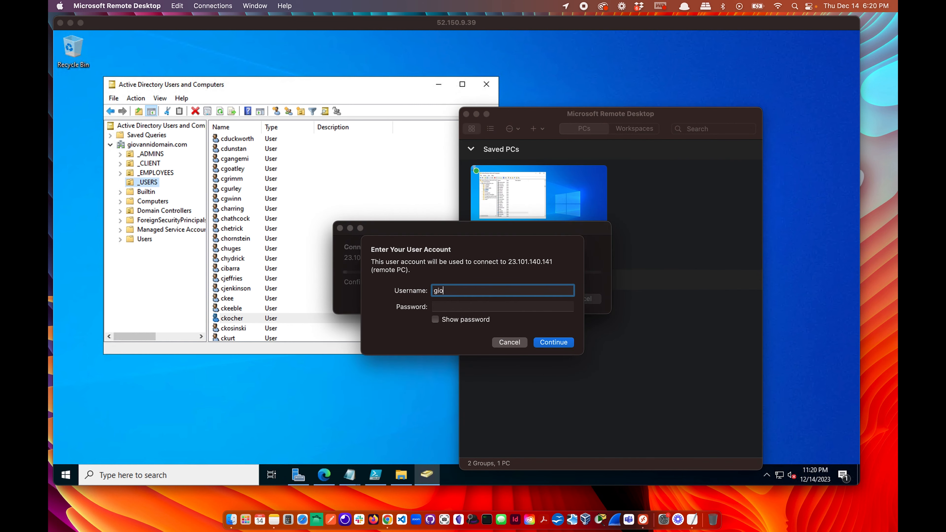
Sign in with a script-created domain user's name and password, accepting the certificate warning.
click(480, 310)
text(••••••••••••)
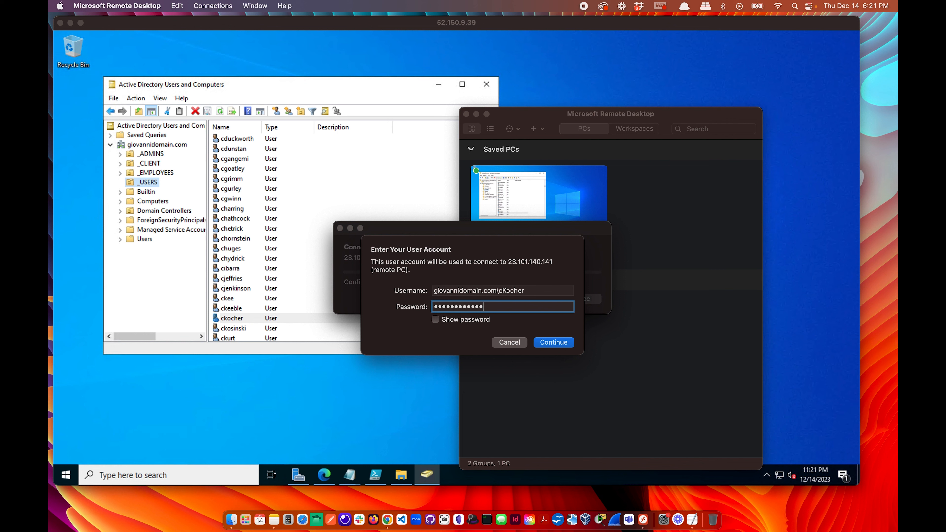
click(554, 342)
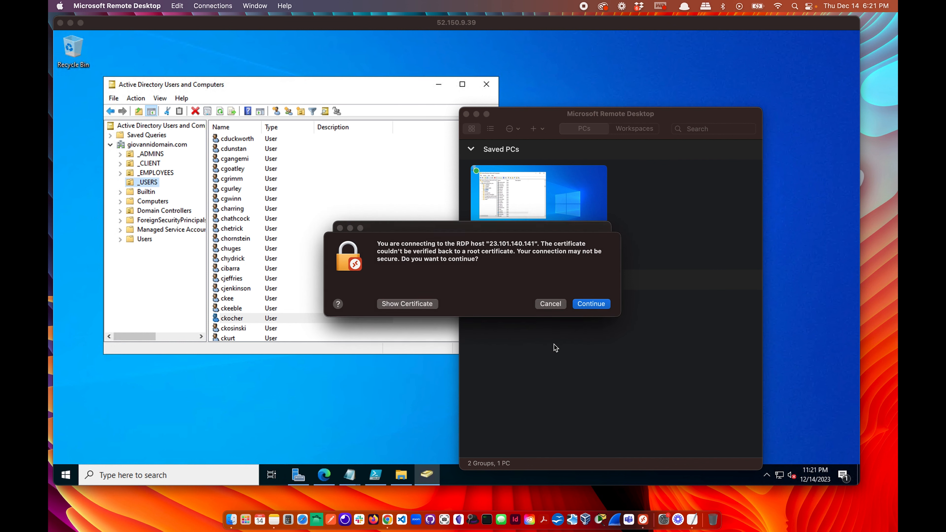
click(596, 306)
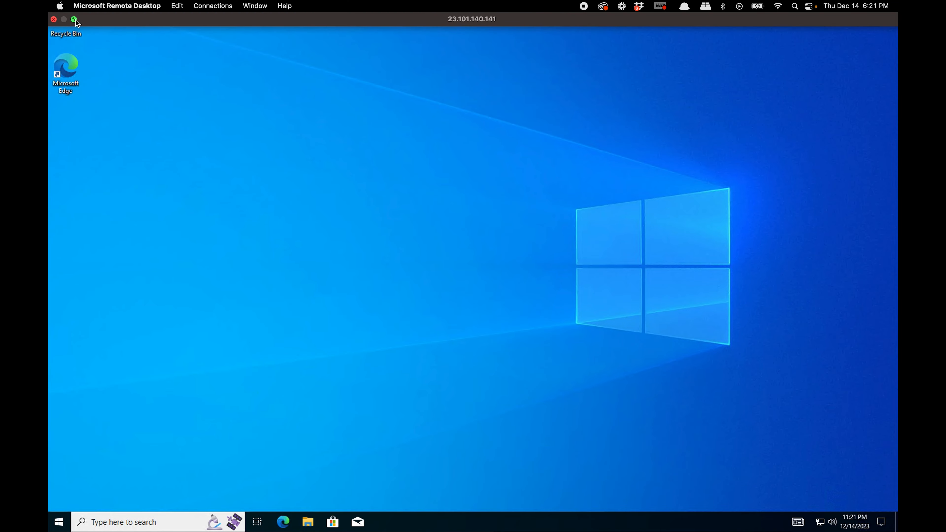
Take the client session out of full screen and open Command Prompt via cmd search.
click(72, 19)
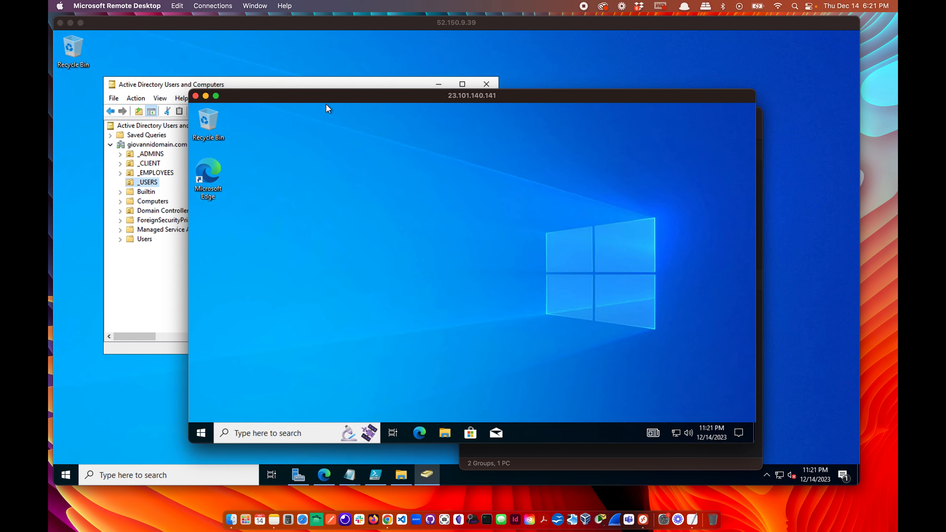
drag(326, 97, 417, 88)
click(360, 424)
text(cmd)
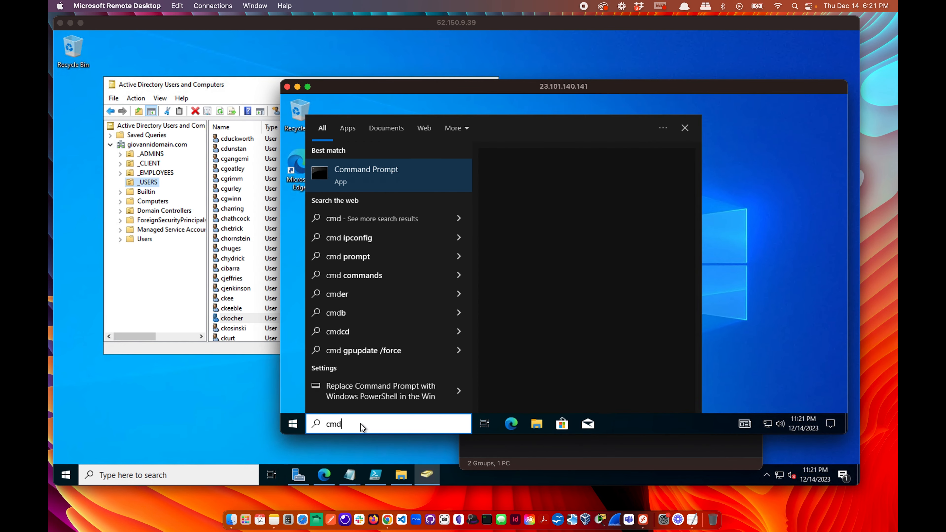
key(Return)
Run whoami to show the signed-in domain user.
text(whoami)
key(Return)
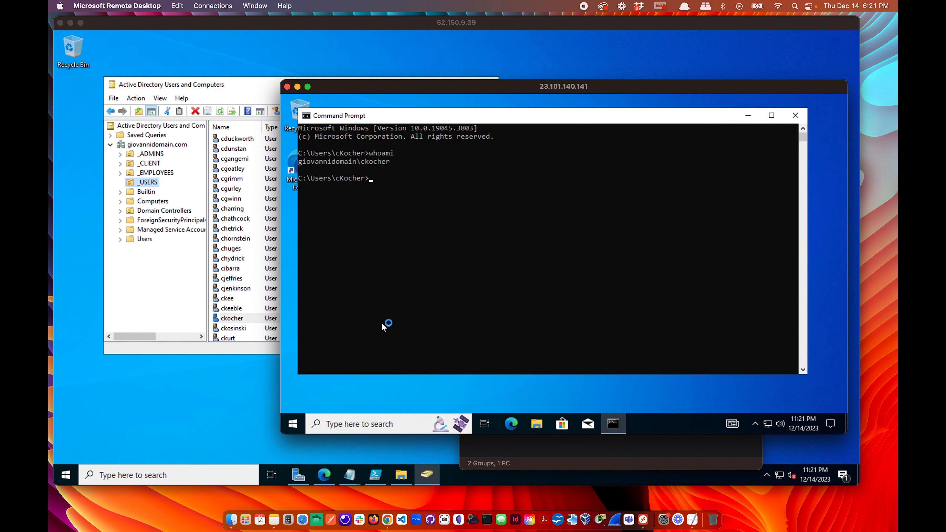
drag(400, 180, 337, 180)
click(396, 220)
Compare the whoami result against the _USERS list in the server session's ADUC.
click(243, 88)
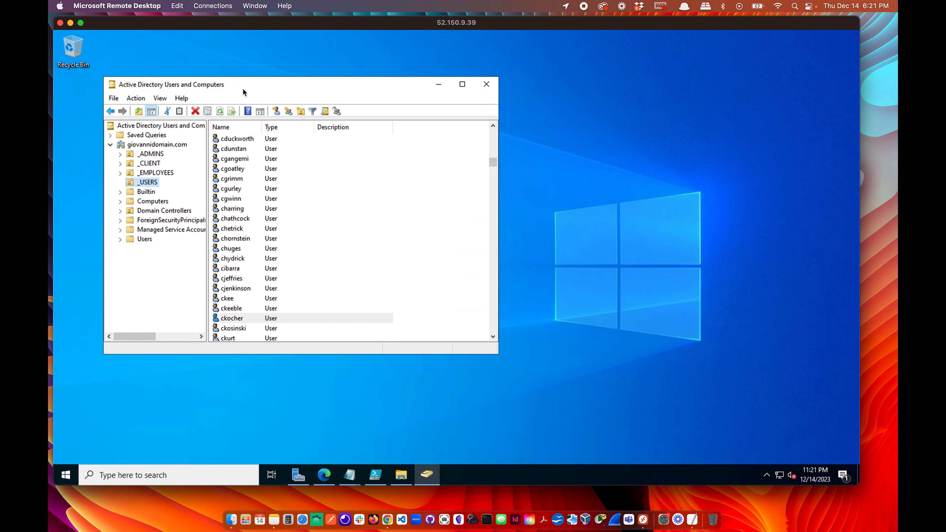
scroll(249, 303, down, 20)
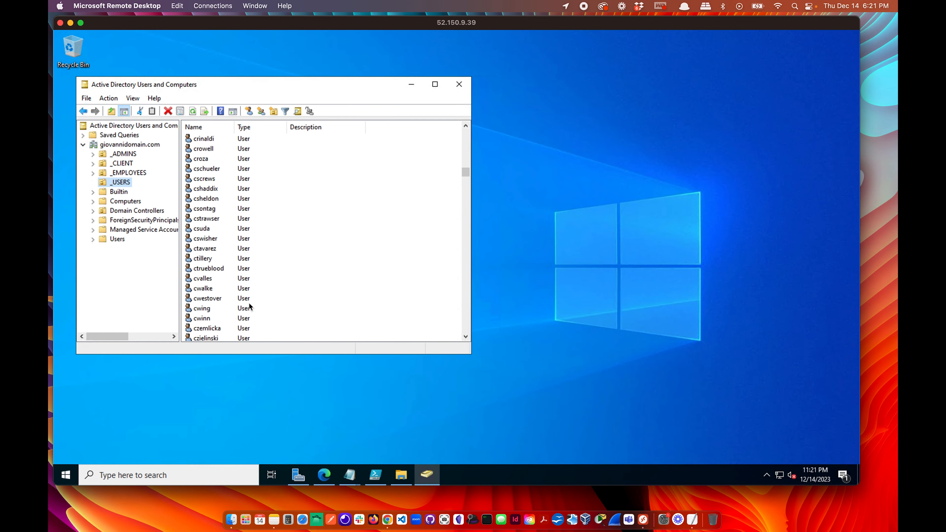
scroll(249, 304, down, 1)
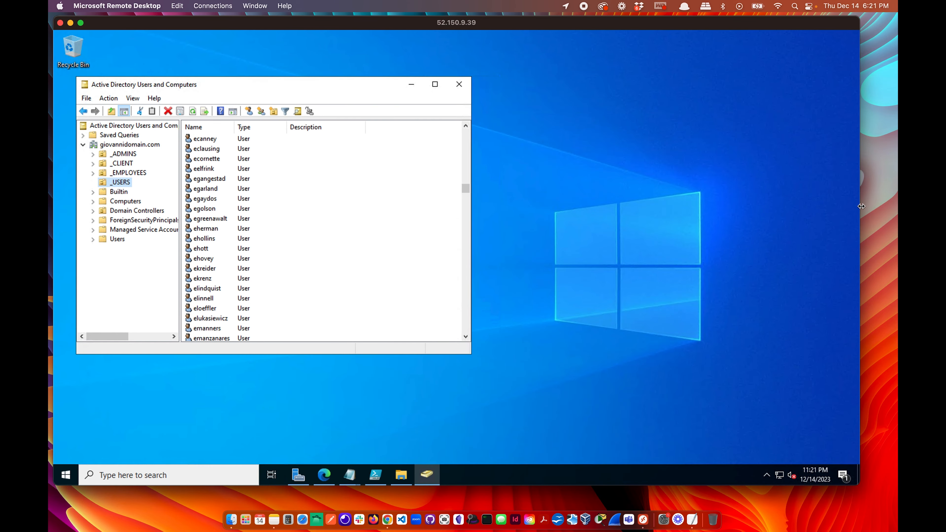
drag(861, 206, 591, 206)
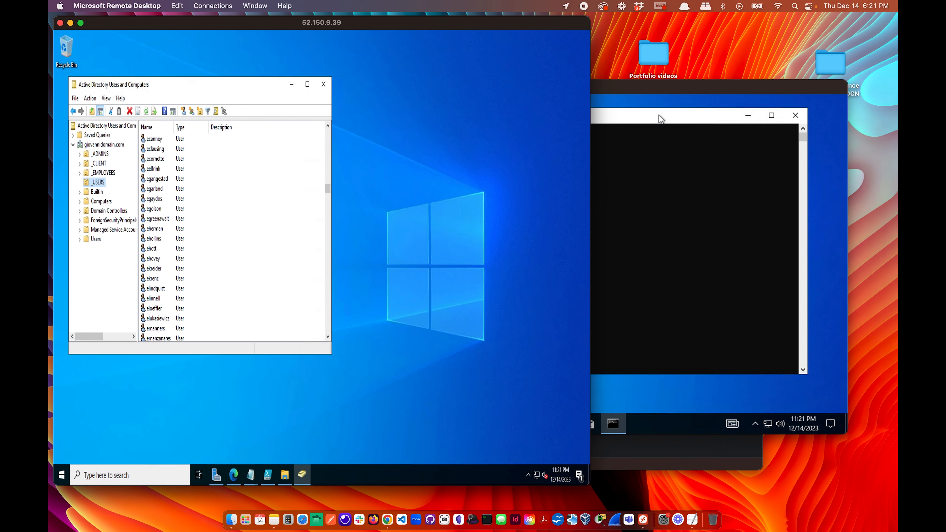
click(667, 85)
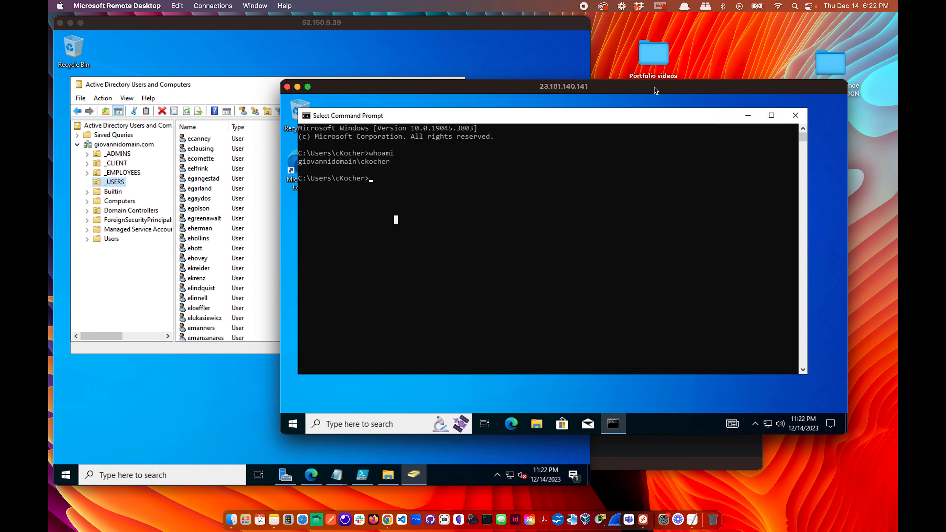